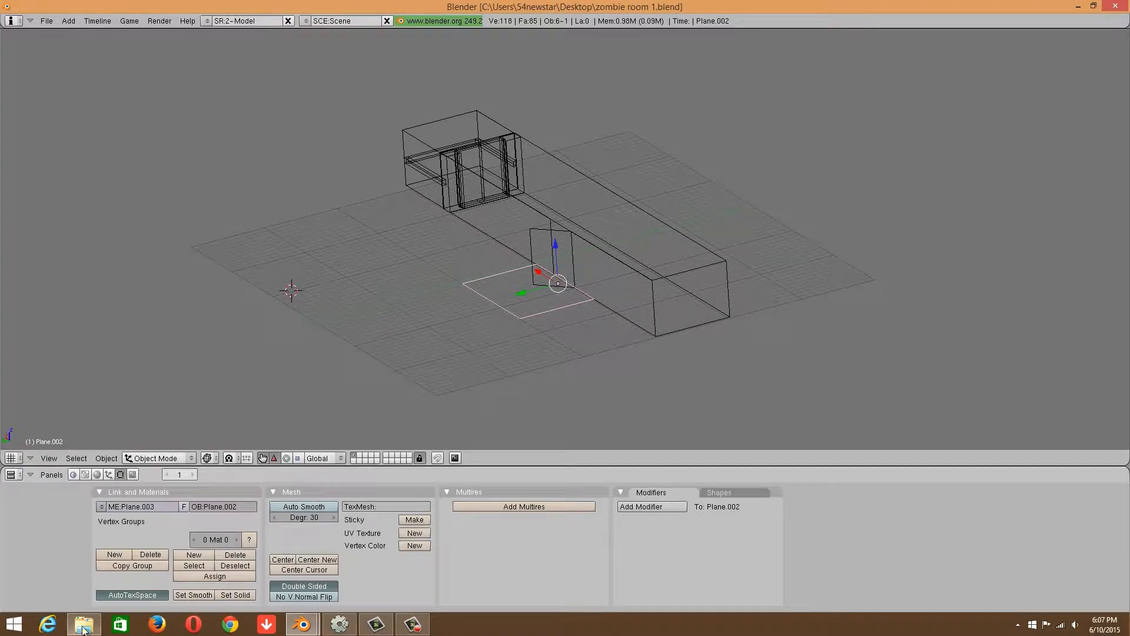
Switch to the blazurban_2 texture folder and look through its wall, plank, container, box and building textures.
{"action": "left_click", "coordinate": [83, 623]}
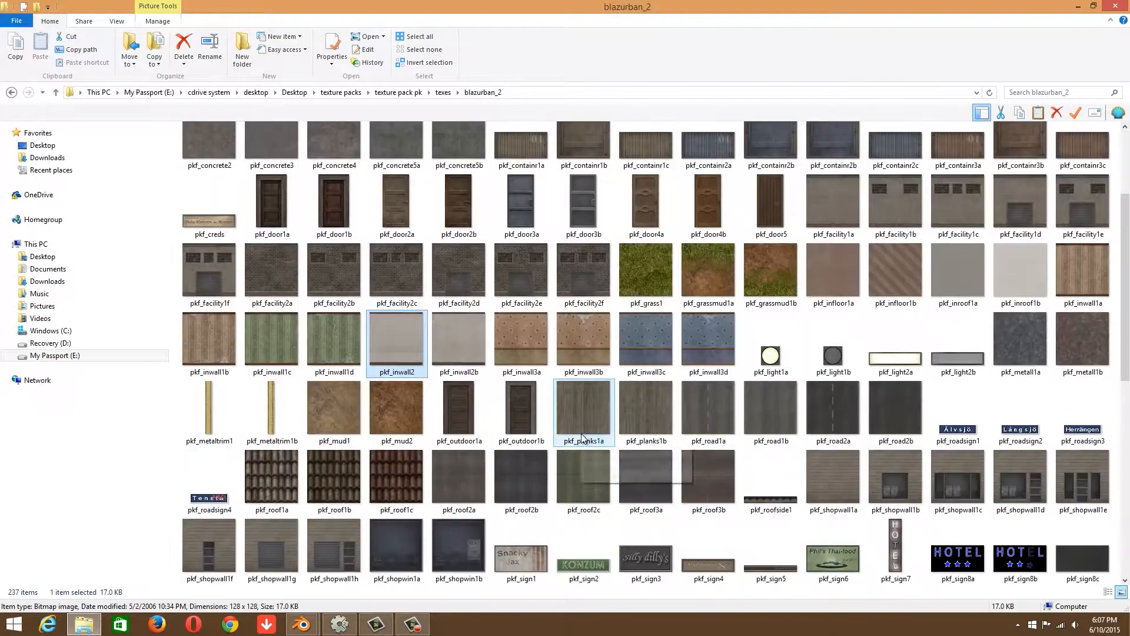
{"action": "left_click", "coordinate": [581, 433]}
{"action": "scroll", "coordinate": [580, 433], "scroll_direction": "down", "scroll_amount": 3}
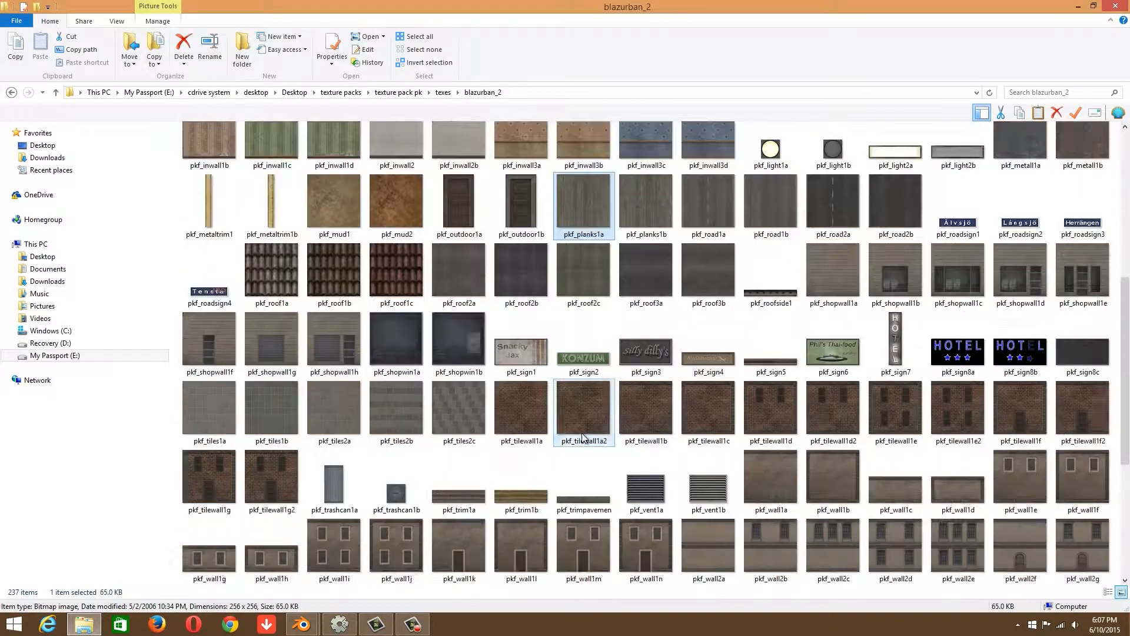
{"action": "scroll", "coordinate": [581, 433], "scroll_direction": "up", "scroll_amount": 6}
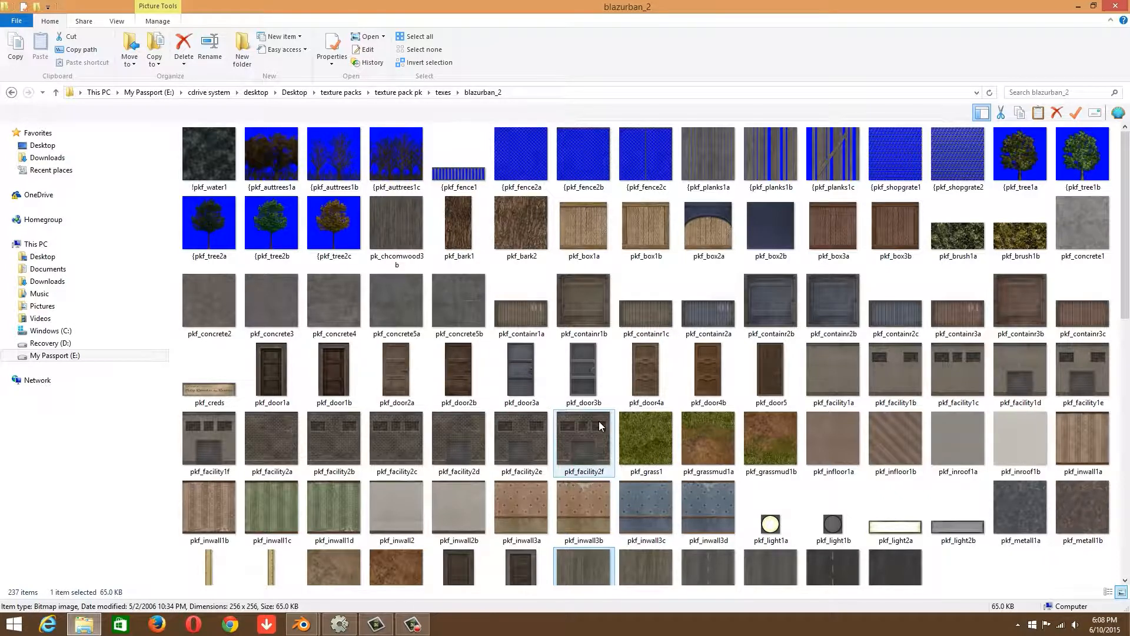
{"action": "left_click", "coordinate": [574, 309]}
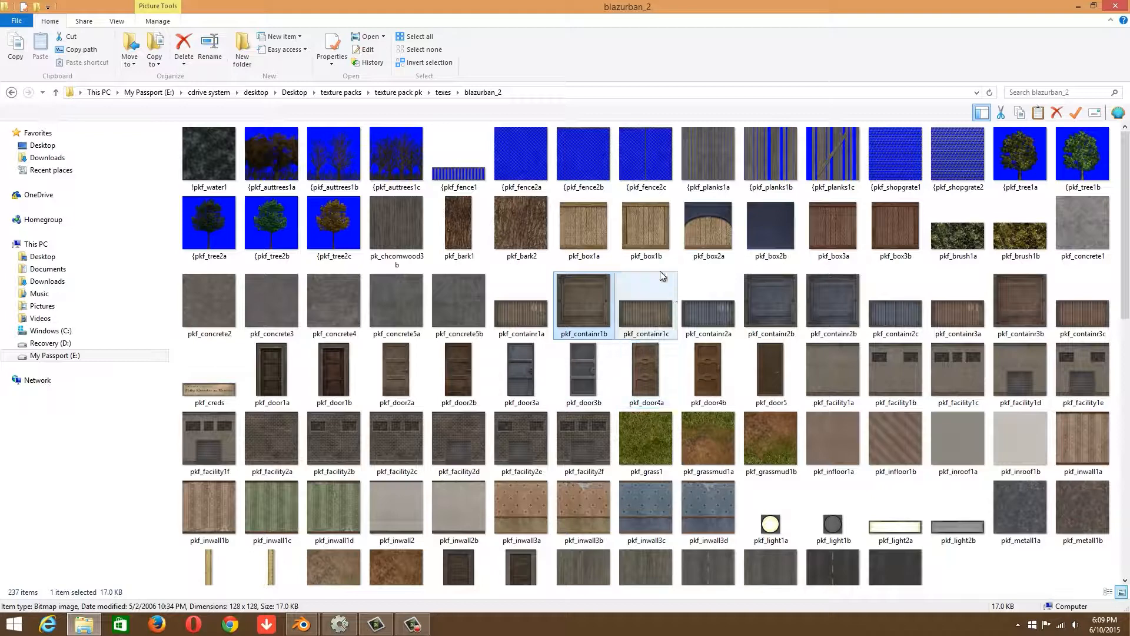
{"action": "left_click", "coordinate": [570, 222]}
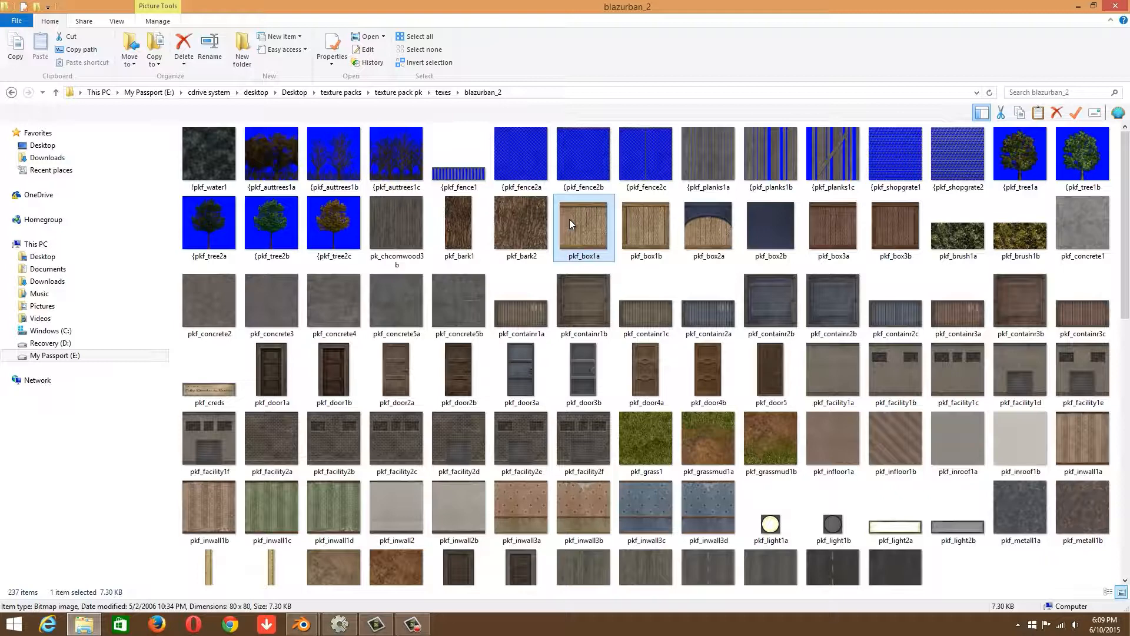
{"action": "scroll", "coordinate": [612, 288], "scroll_direction": "down", "scroll_amount": 10}
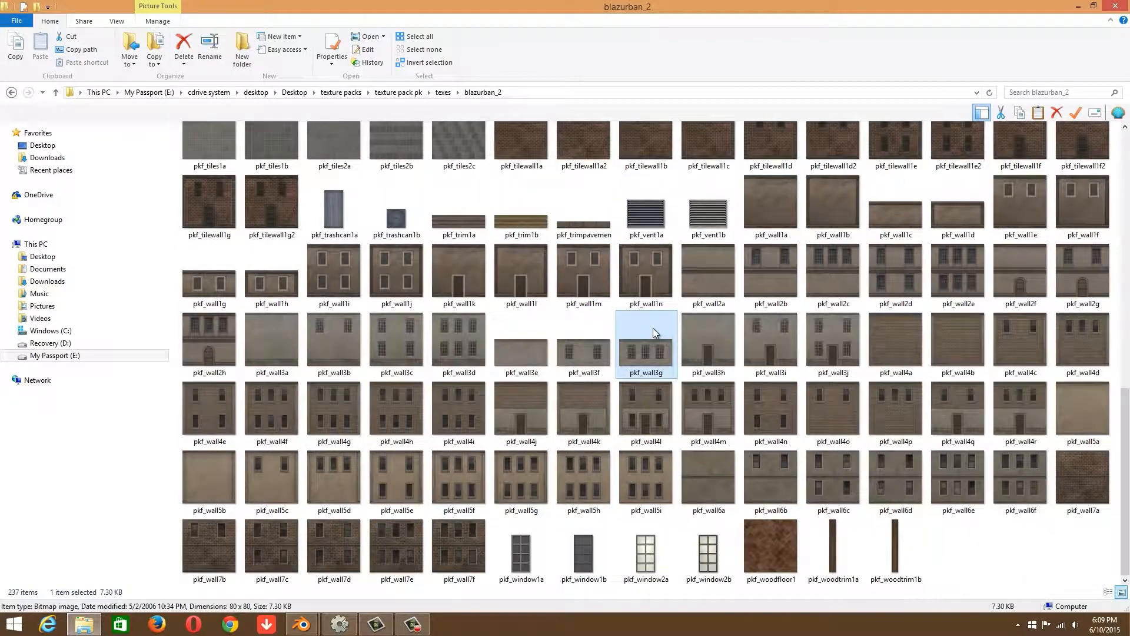
{"action": "left_click", "coordinate": [652, 328]}
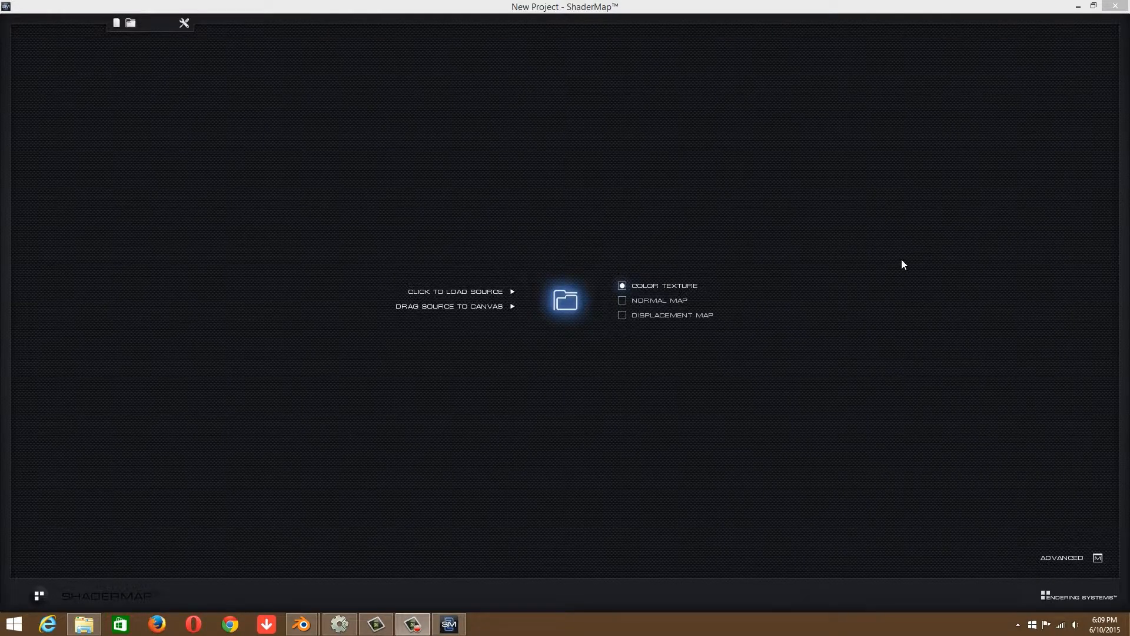
Load the plain grey interior wall texture into ShaderMap as a color texture and inspect it on the cylinder preview.
{"action": "left_click", "coordinate": [902, 260]}
{"action": "left_click", "coordinate": [84, 624]}
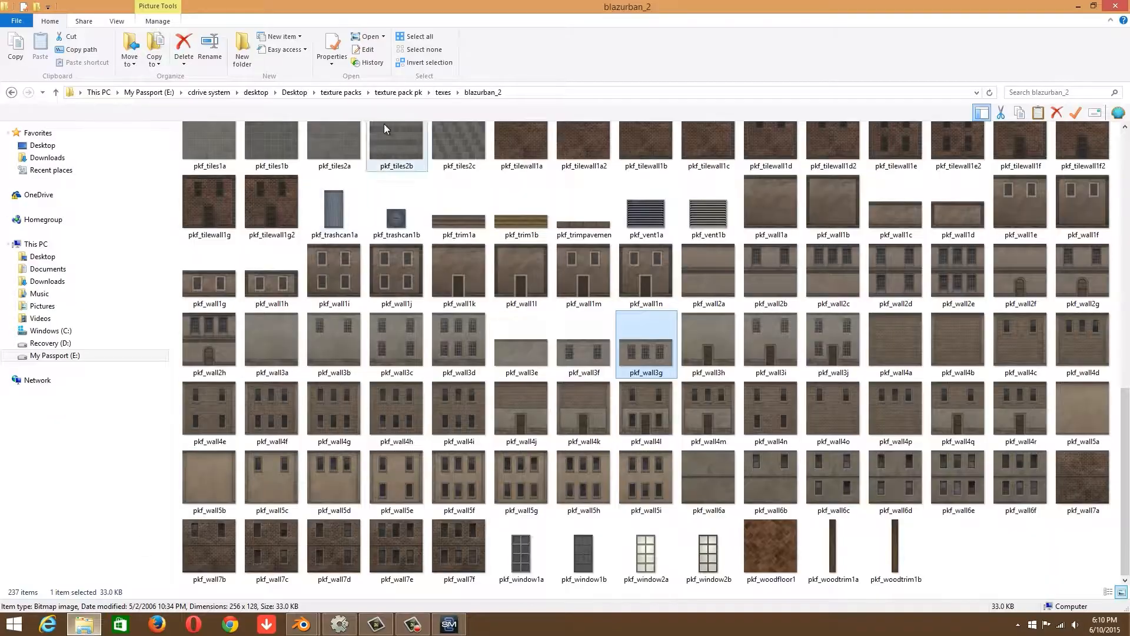
{"action": "left_click_drag", "start_coordinate": [479, 6], "coordinate": [1129, 201]}
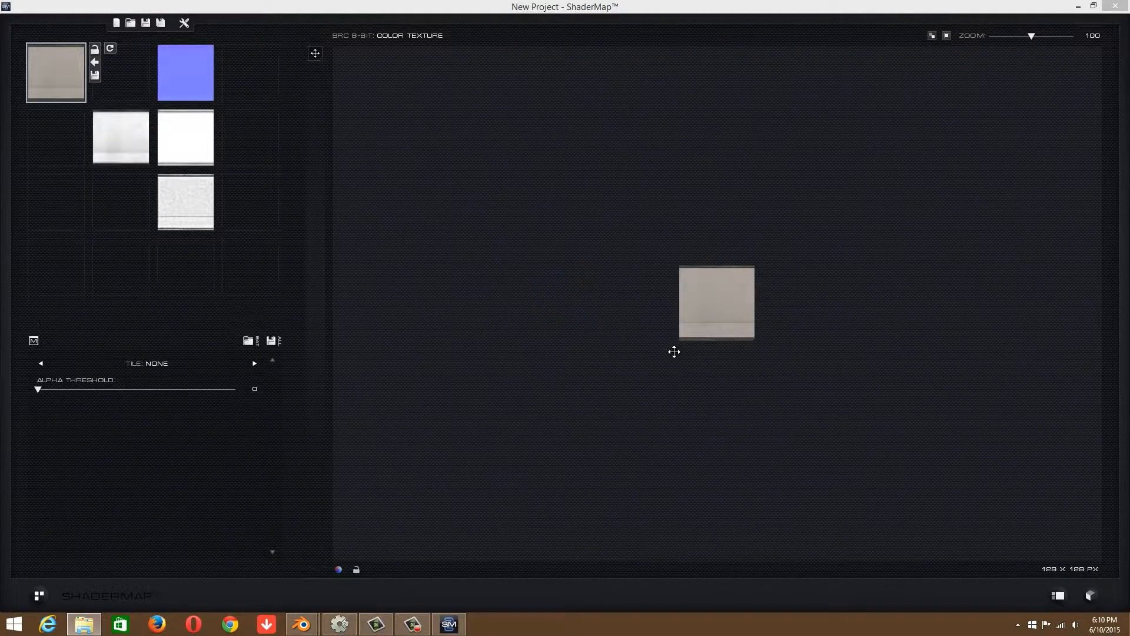
{"action": "scroll", "coordinate": [710, 312], "scroll_direction": "up", "scroll_amount": 4}
{"action": "left_click_drag", "start_coordinate": [685, 312], "coordinate": [365, 329]}
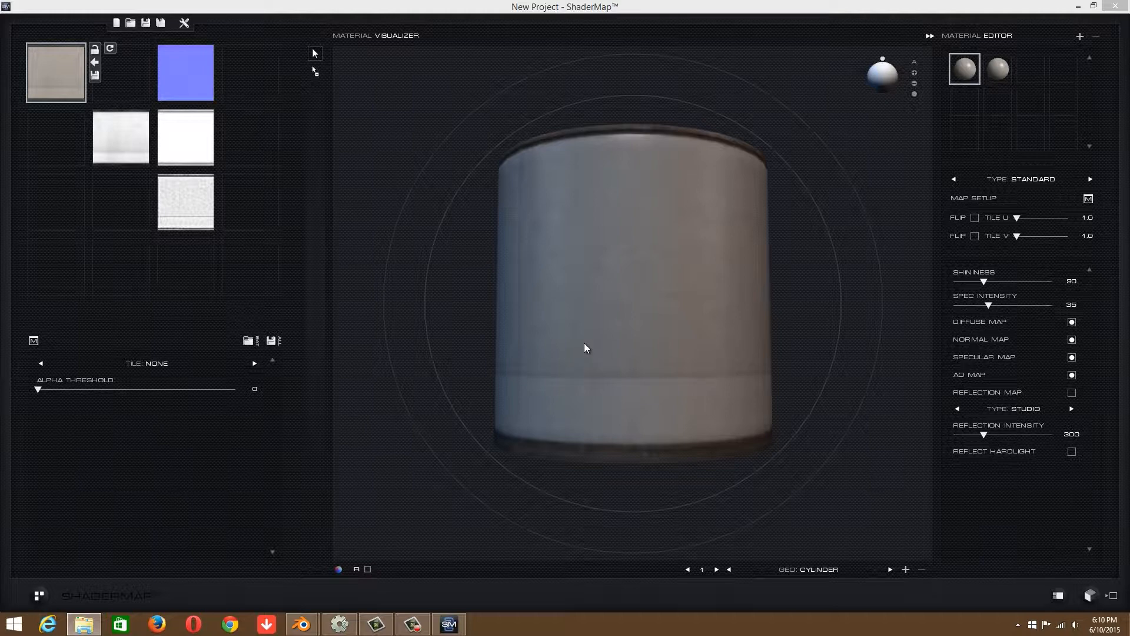
{"action": "left_click_drag", "start_coordinate": [648, 292], "coordinate": [591, 328]}
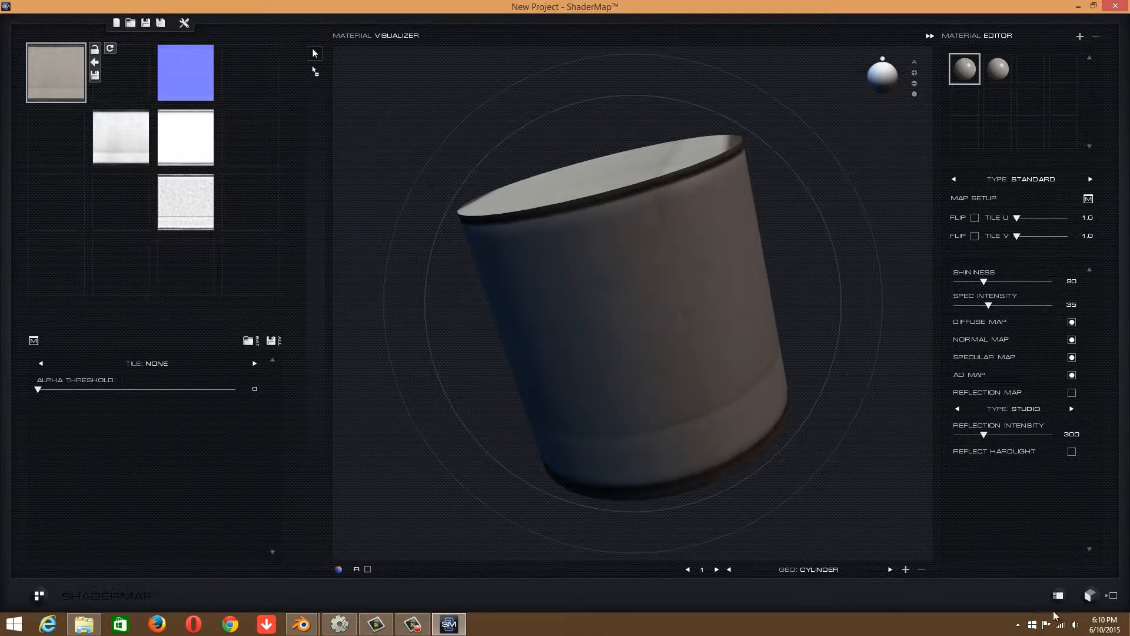
Start a new ShaderMap project, discarding the plain grey wall project without saving it.
{"action": "left_click", "coordinate": [43, 599]}
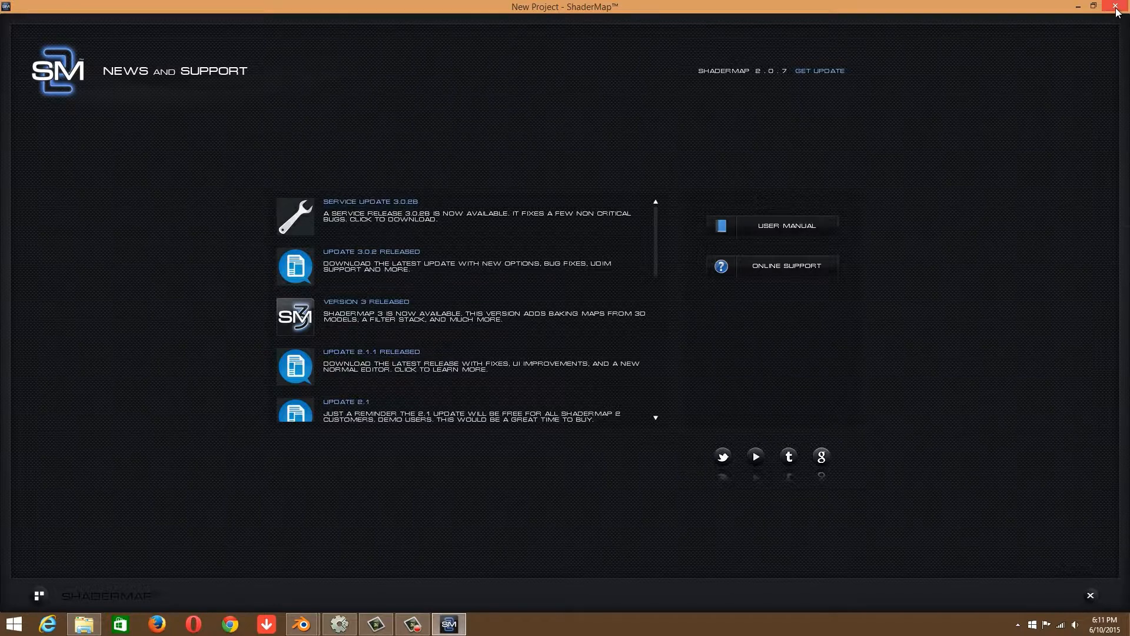
{"action": "mouse_move", "coordinate": [1127, 9]}
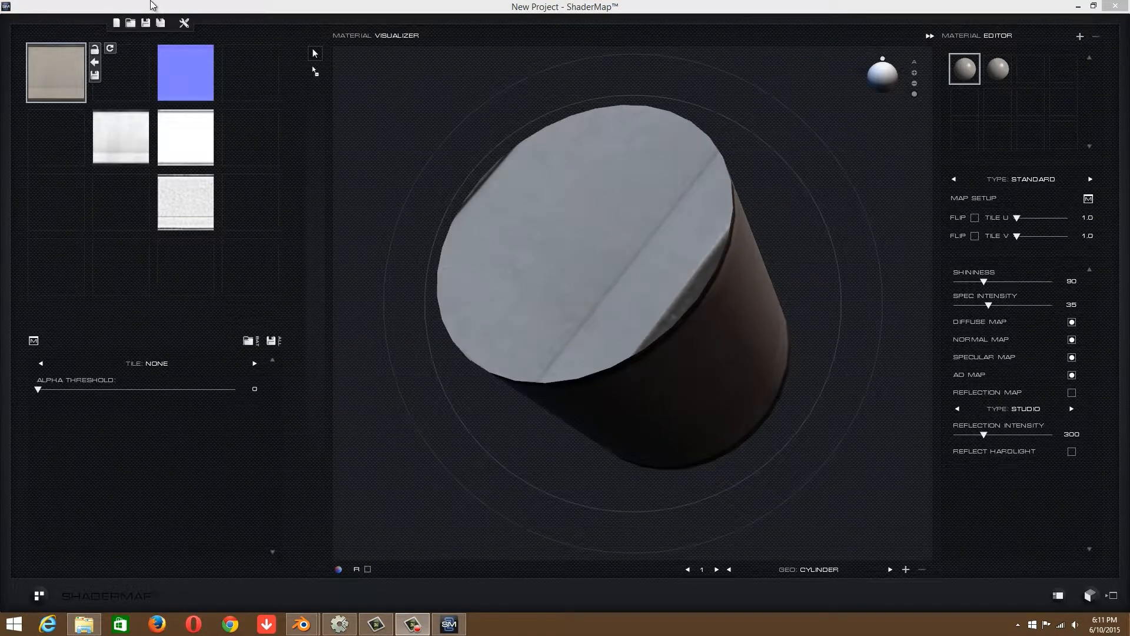
{"action": "left_click", "coordinate": [114, 23]}
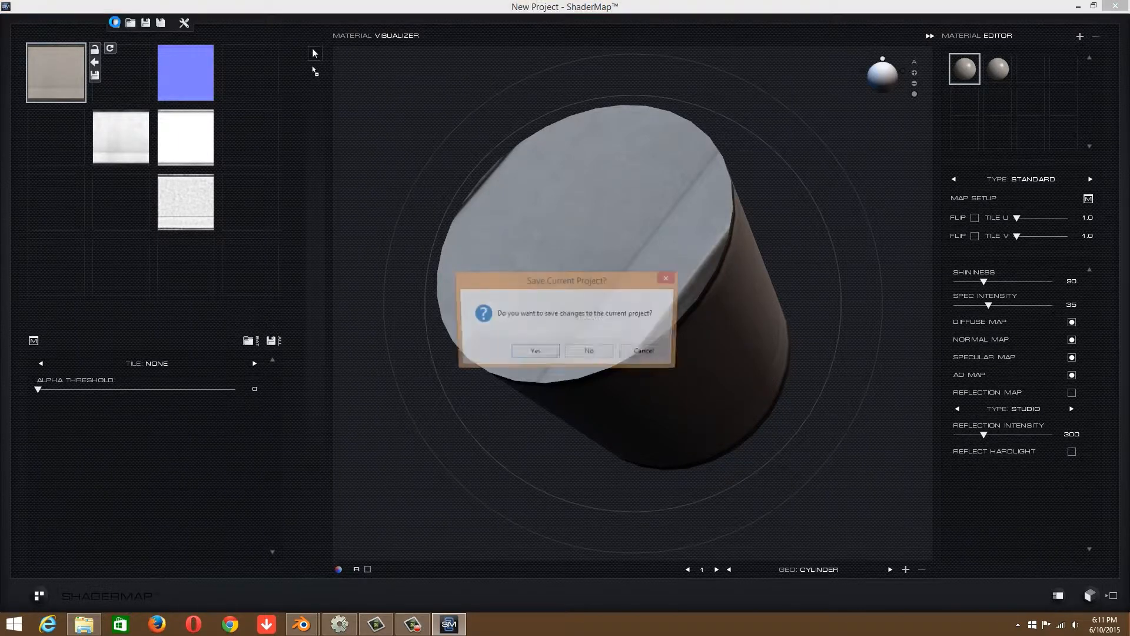
{"action": "left_click", "coordinate": [597, 353]}
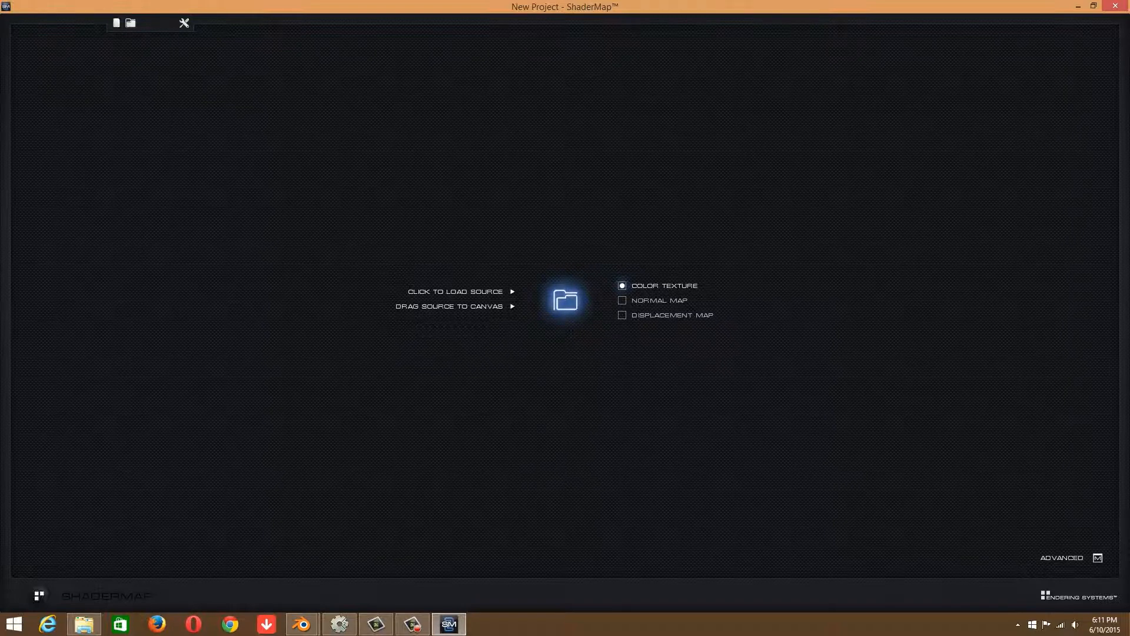
Load the striped pkf_inwall1a texture as the color source and preview it on the Dynamic Plane geometry.
{"action": "left_click_drag", "start_coordinate": [1129, 277], "coordinate": [843, 277]}
{"action": "scroll", "coordinate": [747, 322], "scroll_direction": "up", "scroll_amount": 5}
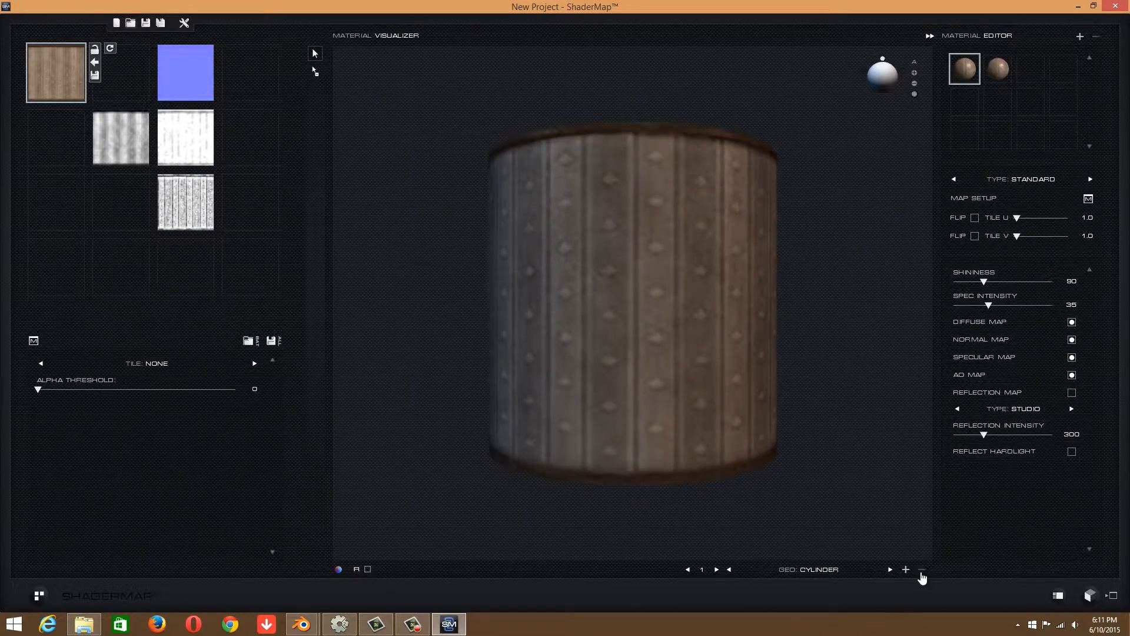
{"action": "left_click", "coordinate": [890, 570]}
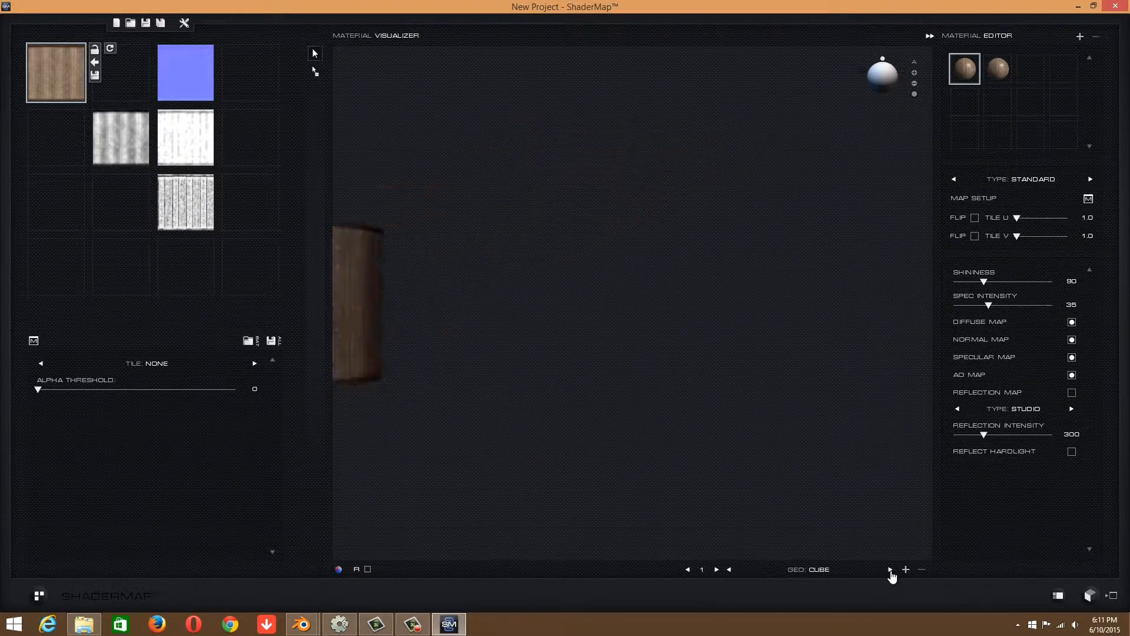
{"action": "left_click_drag", "start_coordinate": [737, 325], "coordinate": [662, 403]}
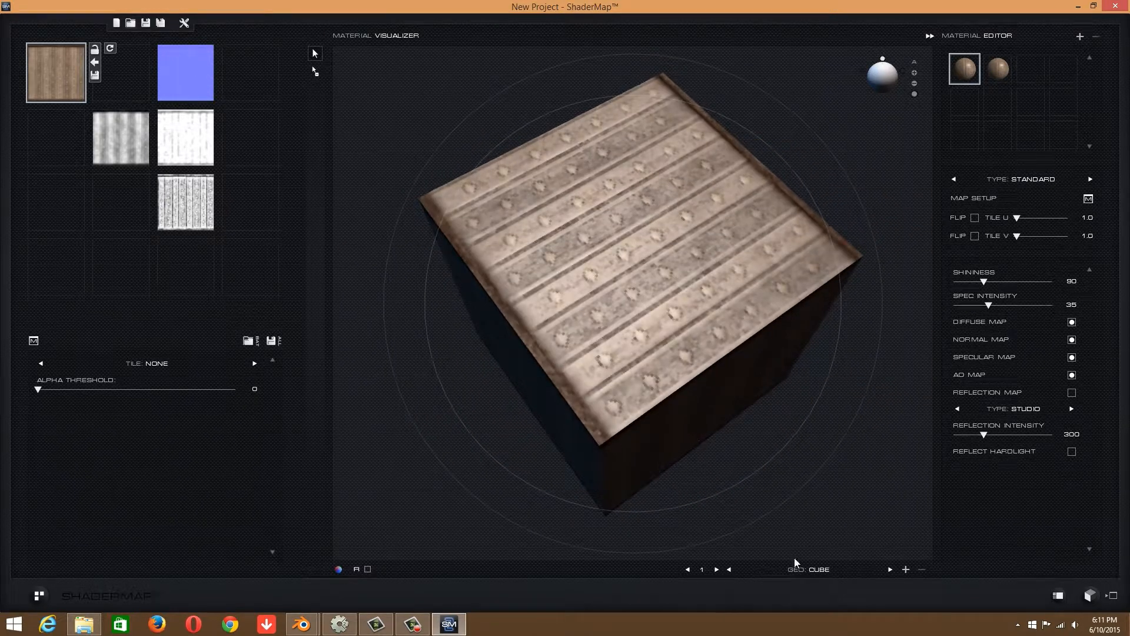
{"action": "left_click", "coordinate": [890, 569]}
{"action": "left_click_drag", "start_coordinate": [702, 335], "coordinate": [641, 359]}
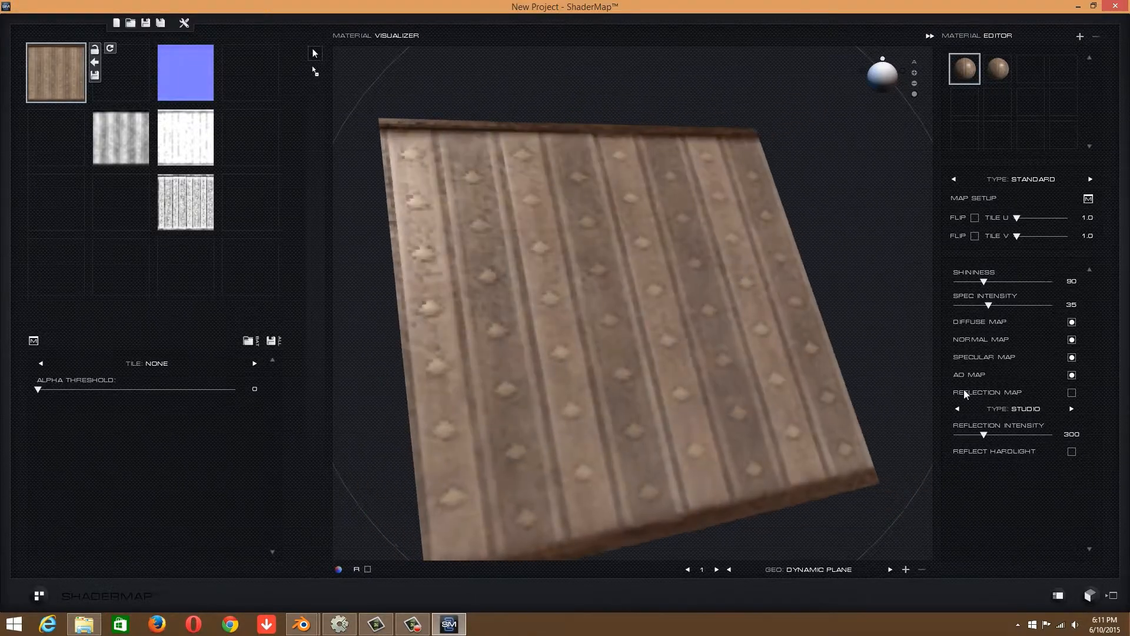
Switch to the blazurban_2 folder and compare the interior wall textures, including pkf_inwall1b and pkf_inwall3b.
{"action": "left_click_drag", "start_coordinate": [1129, 171], "coordinate": [490, 120]}
{"action": "double_click", "coordinate": [489, 120]}
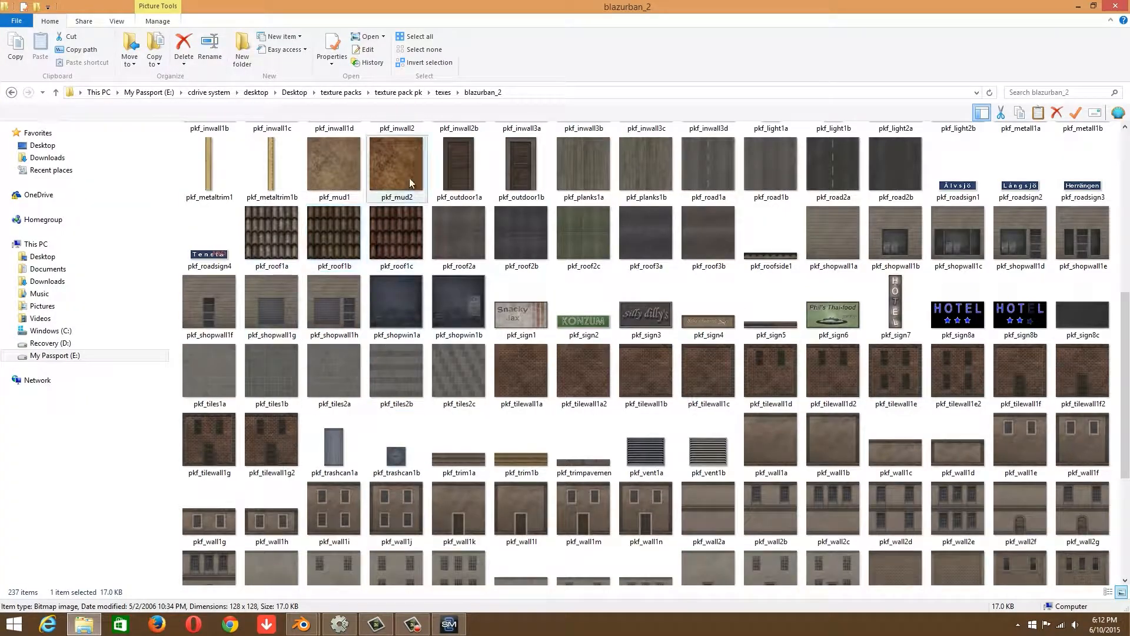
{"action": "scroll", "coordinate": [453, 366], "scroll_direction": "up", "scroll_amount": 7}
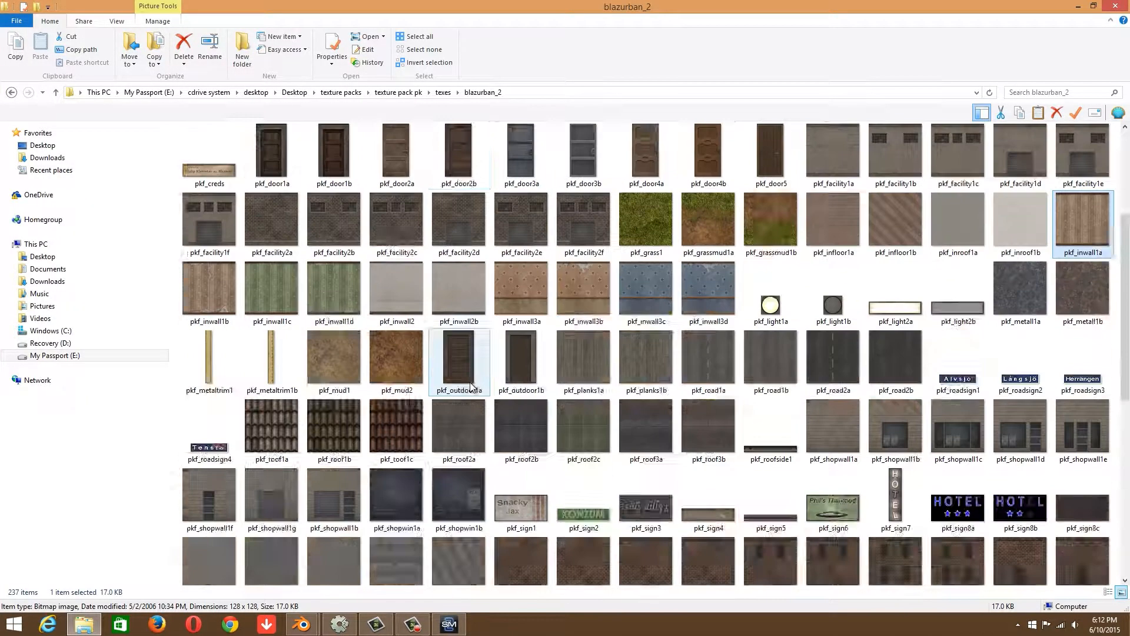
{"action": "left_click", "coordinate": [209, 503]}
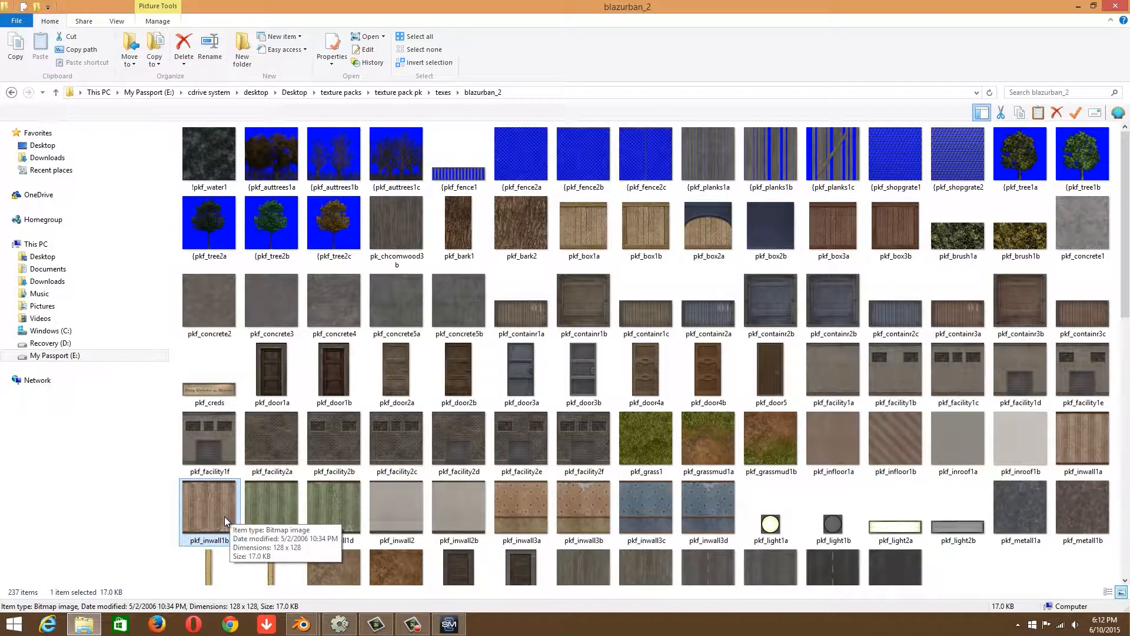
{"action": "left_click", "coordinate": [585, 507]}
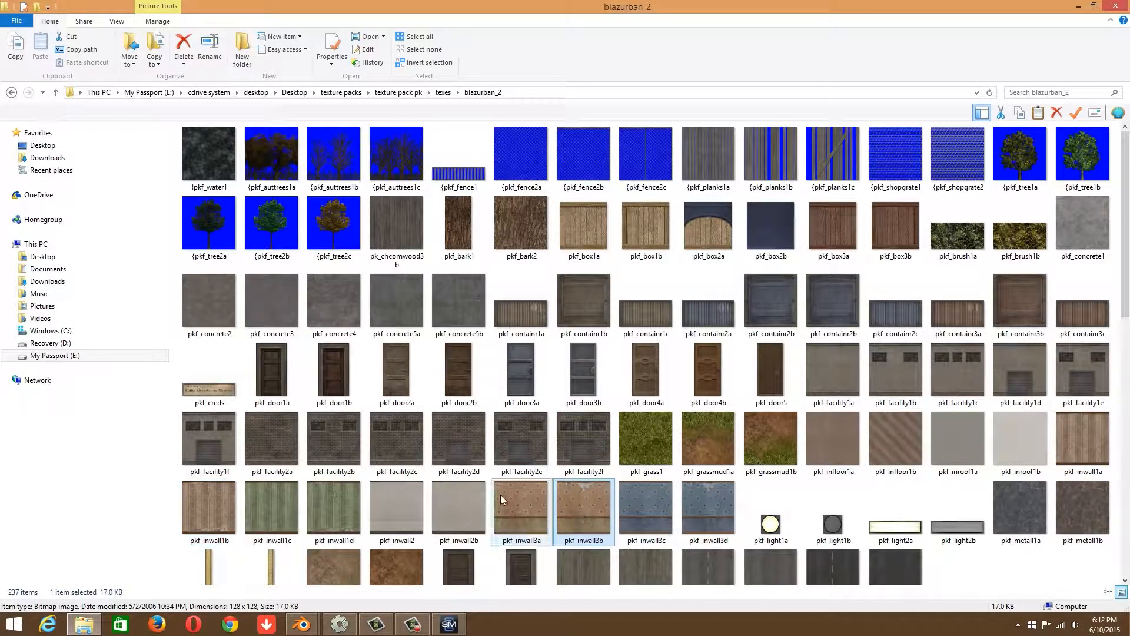
{"action": "left_click", "coordinate": [224, 498]}
{"action": "left_click_drag", "start_coordinate": [511, 4], "coordinate": [1129, 142]}
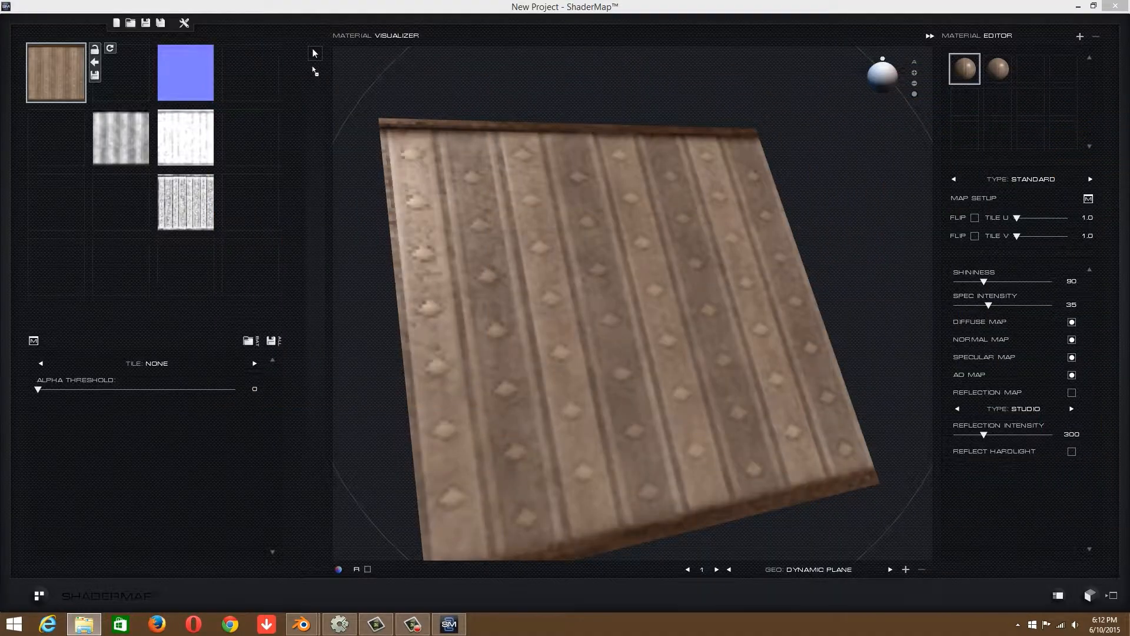
Inspect the striped wall plane from different angles and apply the Parallax material to it.
{"action": "left_click", "coordinate": [811, 301]}
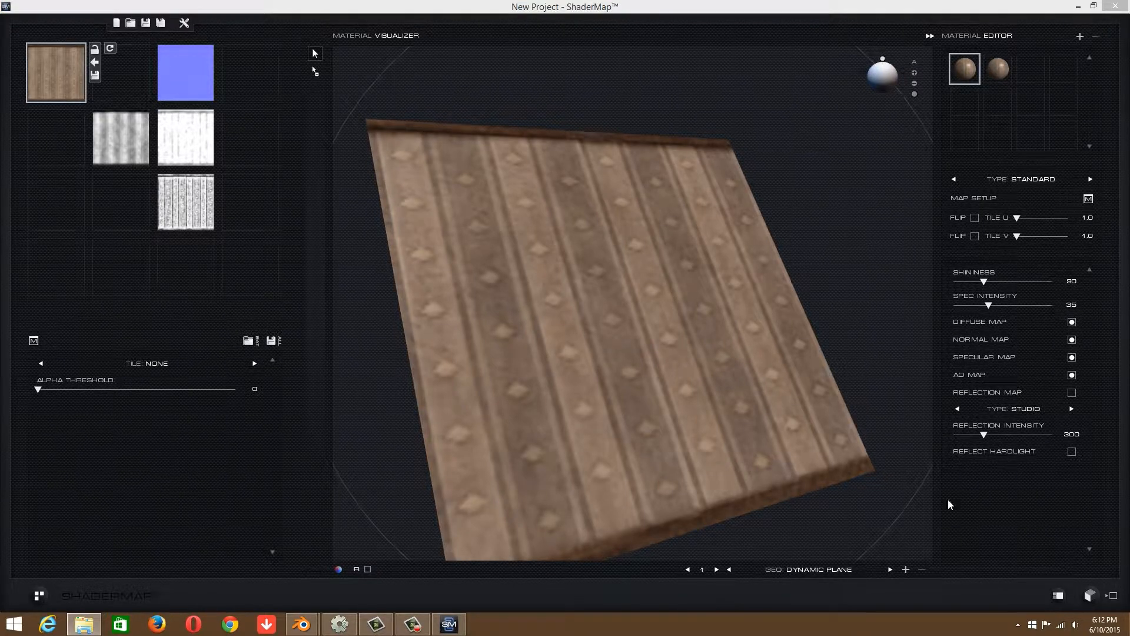
{"action": "left_click", "coordinate": [690, 327]}
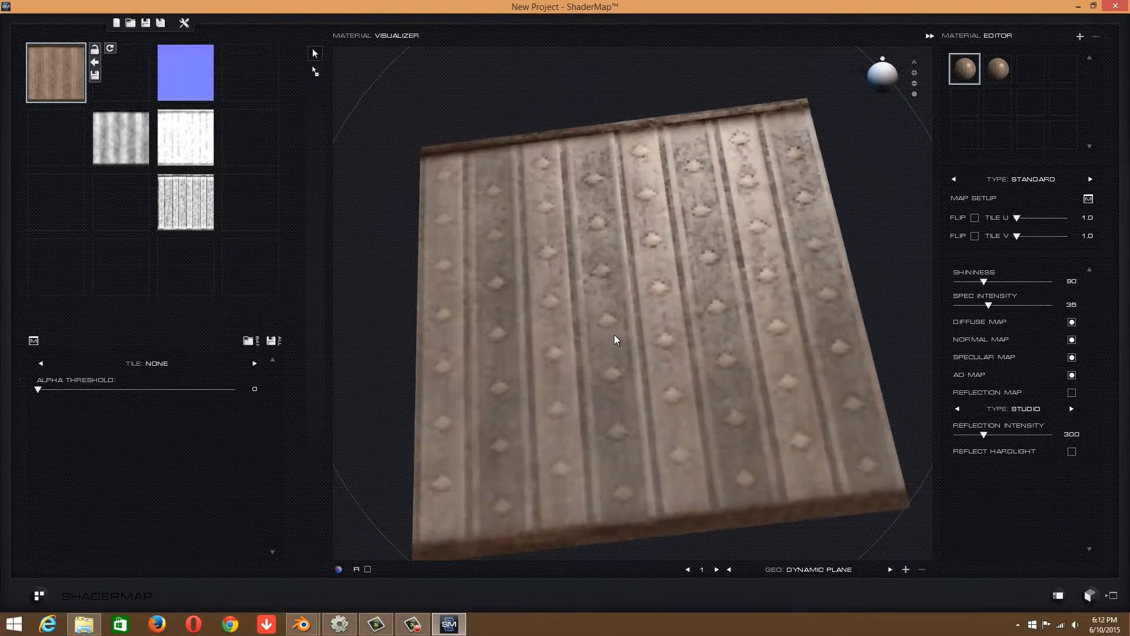
{"action": "left_click", "coordinate": [997, 69]}
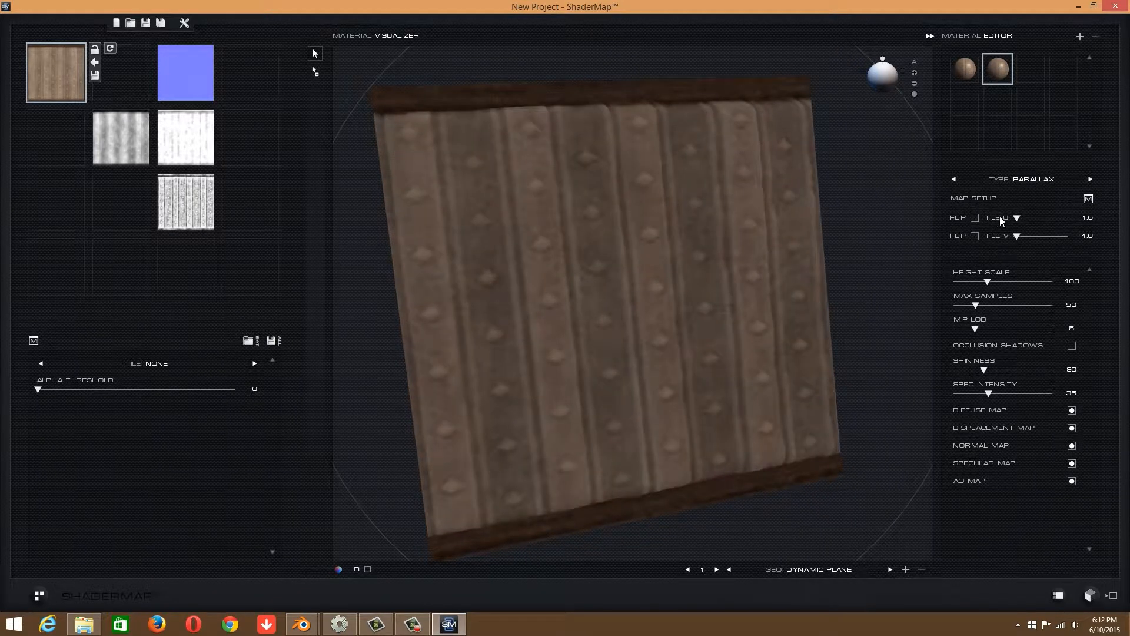
Enable flipping for both U and V on the Parallax material and set Tile U and Tile V to 0.0.
{"action": "left_click", "coordinate": [975, 218]}
{"action": "left_click", "coordinate": [974, 235]}
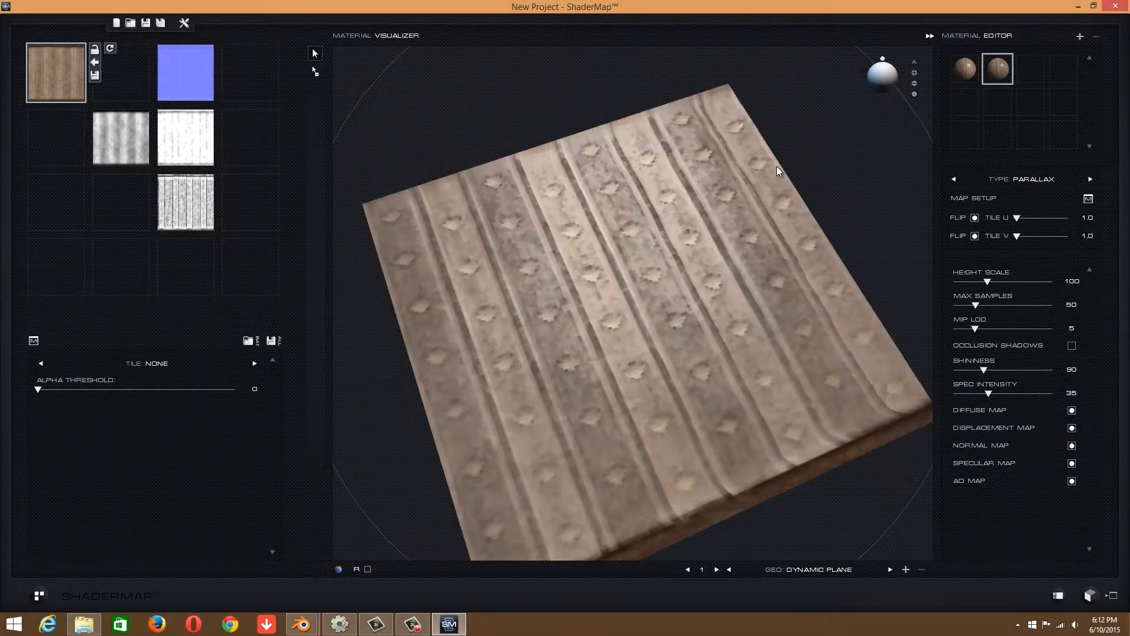
{"action": "left_click_drag", "start_coordinate": [1017, 218], "coordinate": [1001, 241]}
{"action": "left_click_drag", "start_coordinate": [1067, 220], "coordinate": [906, 227]}
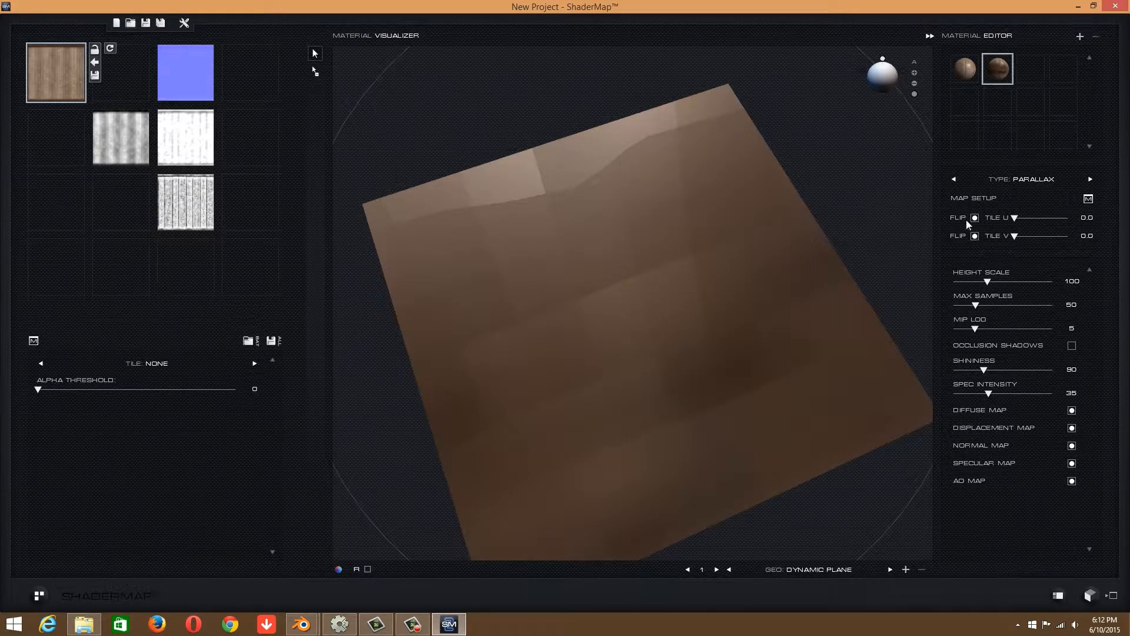
{"action": "left_click_drag", "start_coordinate": [766, 189], "coordinate": [756, 157]}
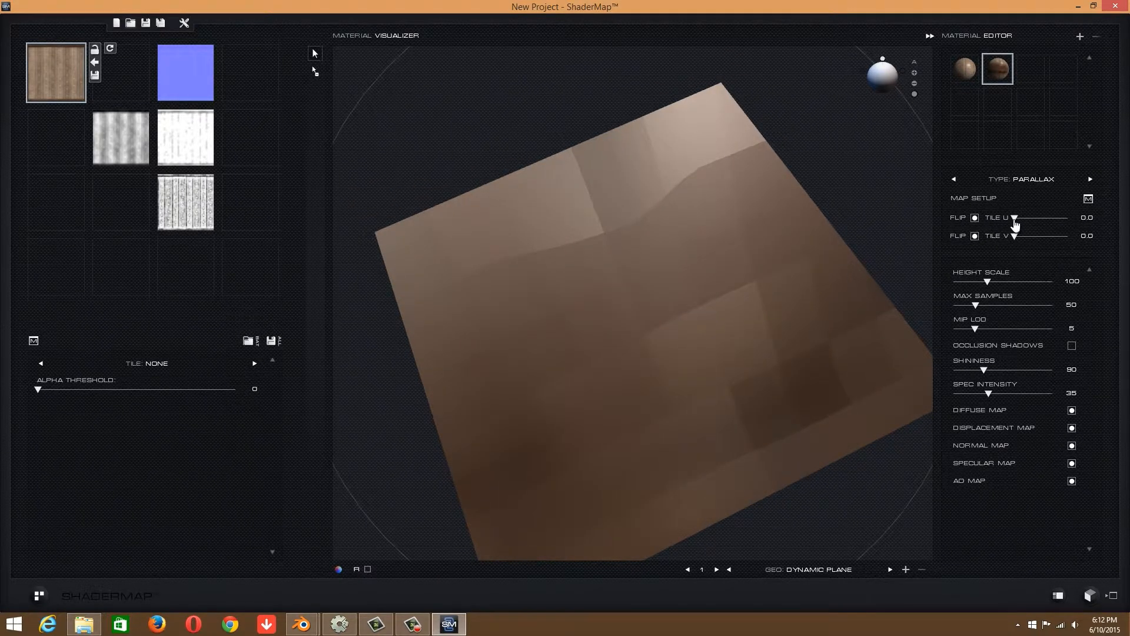
Set Tile U and Tile V of the Parallax material to 1.
{"action": "left_click", "coordinate": [975, 236]}
{"action": "left_click", "coordinate": [974, 236]}
{"action": "left_click_drag", "start_coordinate": [1089, 229], "coordinate": [1092, 236]}
{"action": "key", "text": "BackSpace"}
{"action": "key", "text": "BackSpace"}
{"action": "key", "text": "BackSpace"}
{"action": "key", "text": "BackSpace"}
{"action": "key", "text": "Return"}
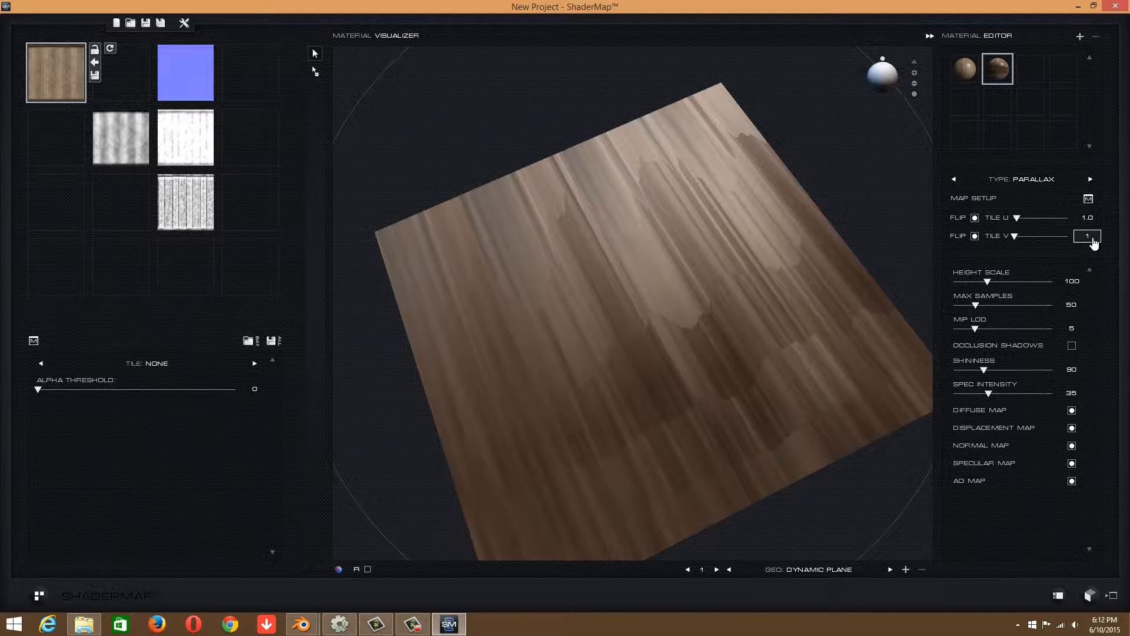
{"action": "key", "text": "Return"}
Turn off the U and V flipping on the Parallax material.
{"action": "left_click_drag", "start_coordinate": [674, 297], "coordinate": [783, 249]}
{"action": "left_click", "coordinate": [975, 235]}
{"action": "left_click", "coordinate": [975, 217]}
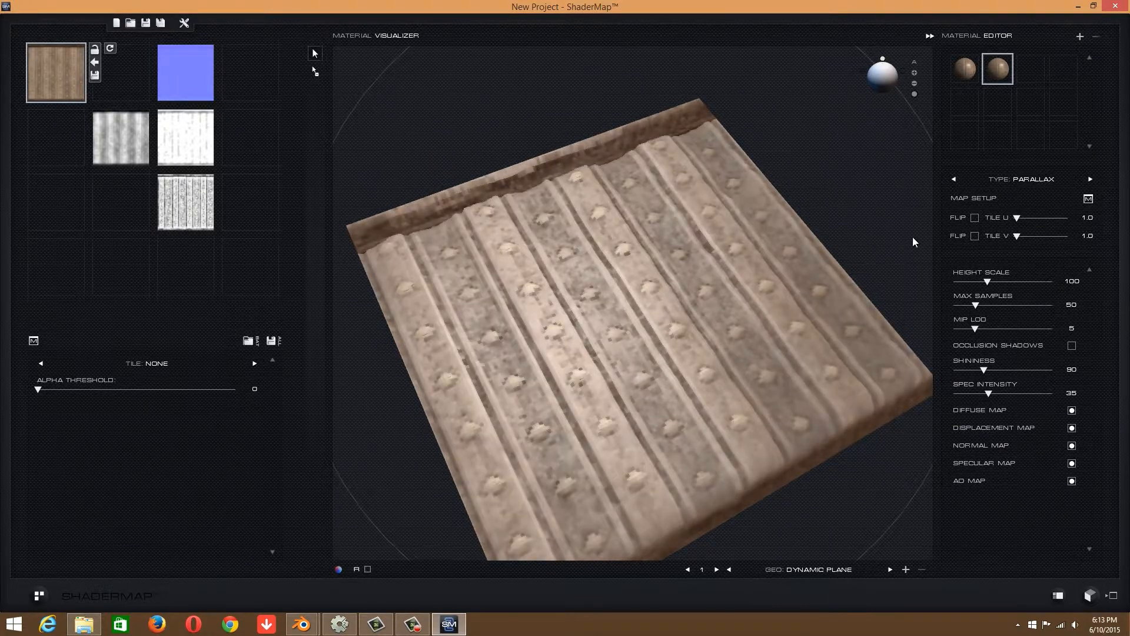
Apply the Standard material to the preview plane and set its Spec Intensity to 0.
{"action": "left_click_drag", "start_coordinate": [912, 241], "coordinate": [893, 283]}
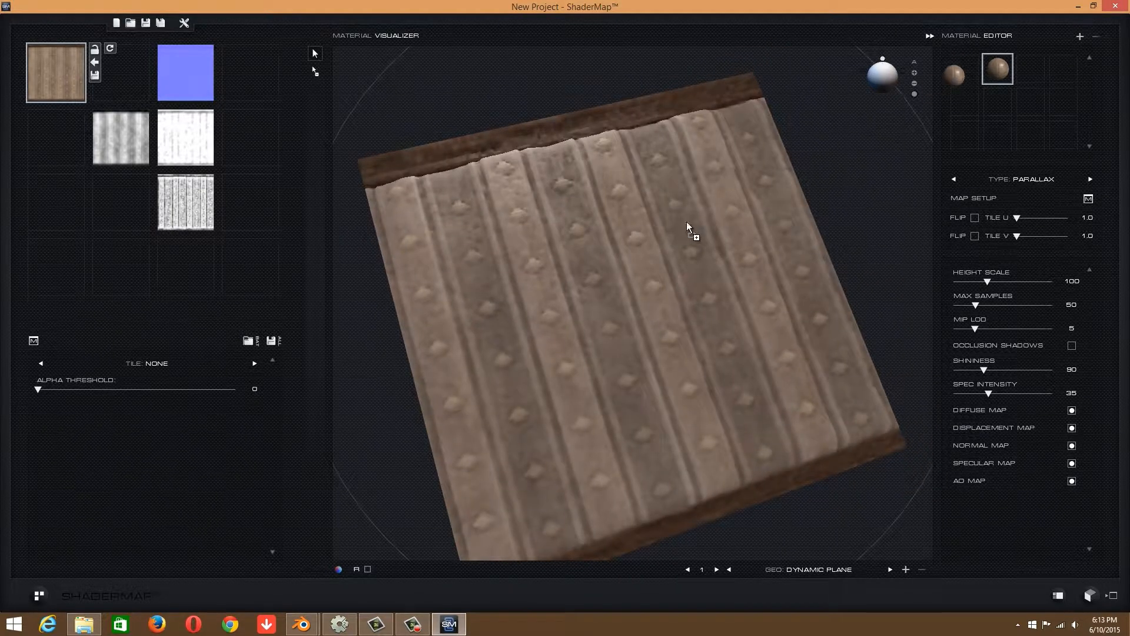
{"action": "left_click_drag", "start_coordinate": [686, 222], "coordinate": [655, 235]}
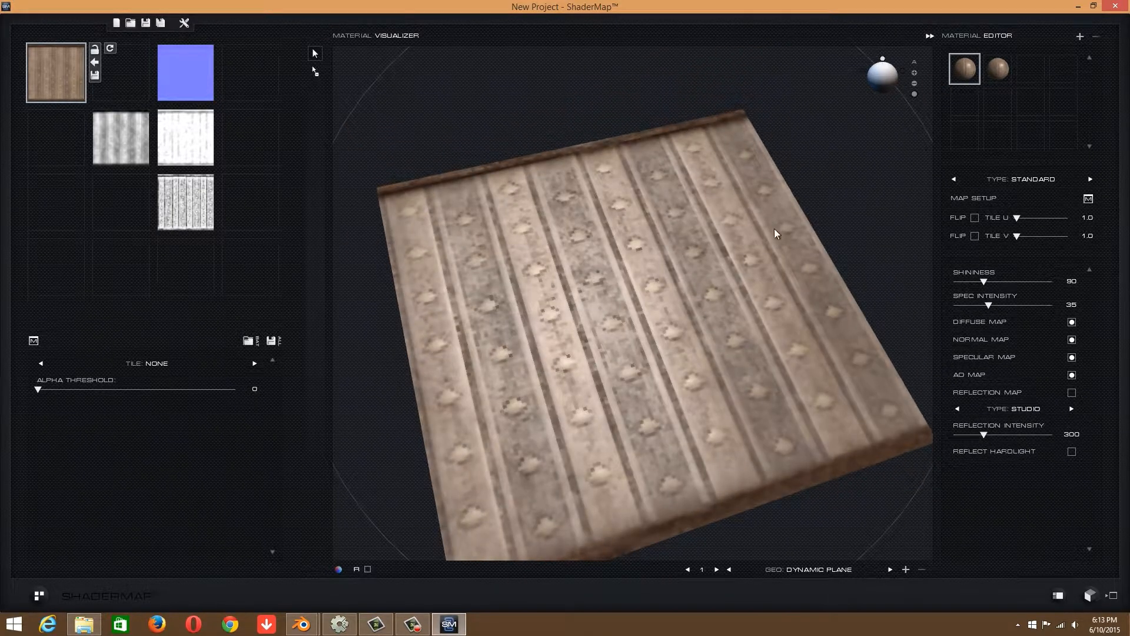
{"action": "left_click_drag", "start_coordinate": [988, 305], "coordinate": [952, 318]}
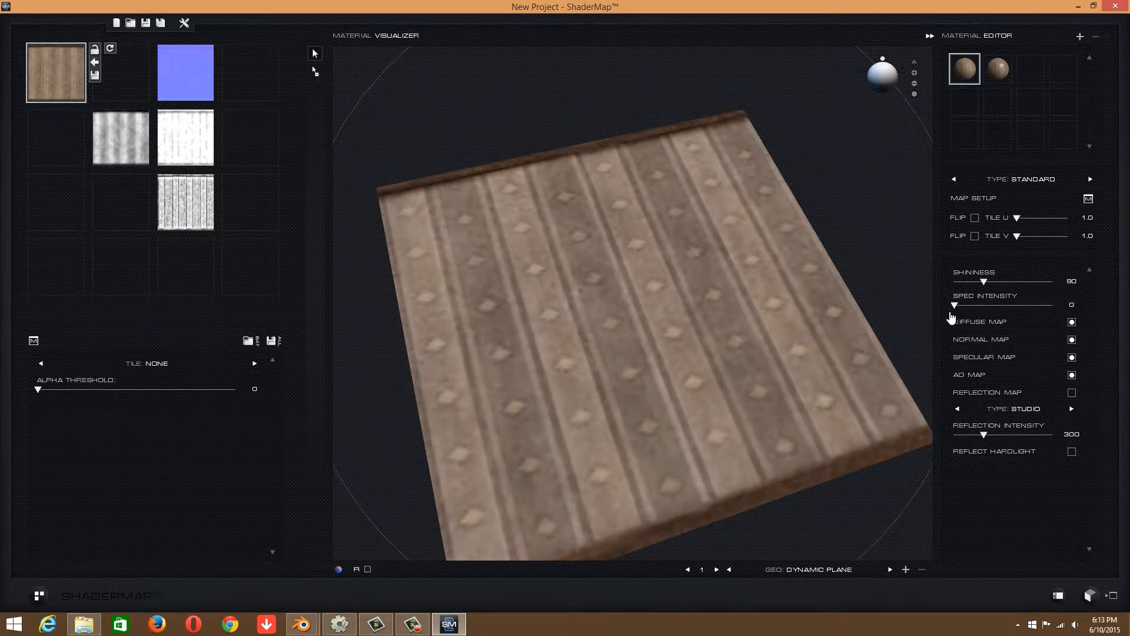
Set the Standard material's Shininess to 1 and try the Studio reflection map on the preview plane.
{"action": "left_click_drag", "start_coordinate": [841, 312], "coordinate": [905, 288]}
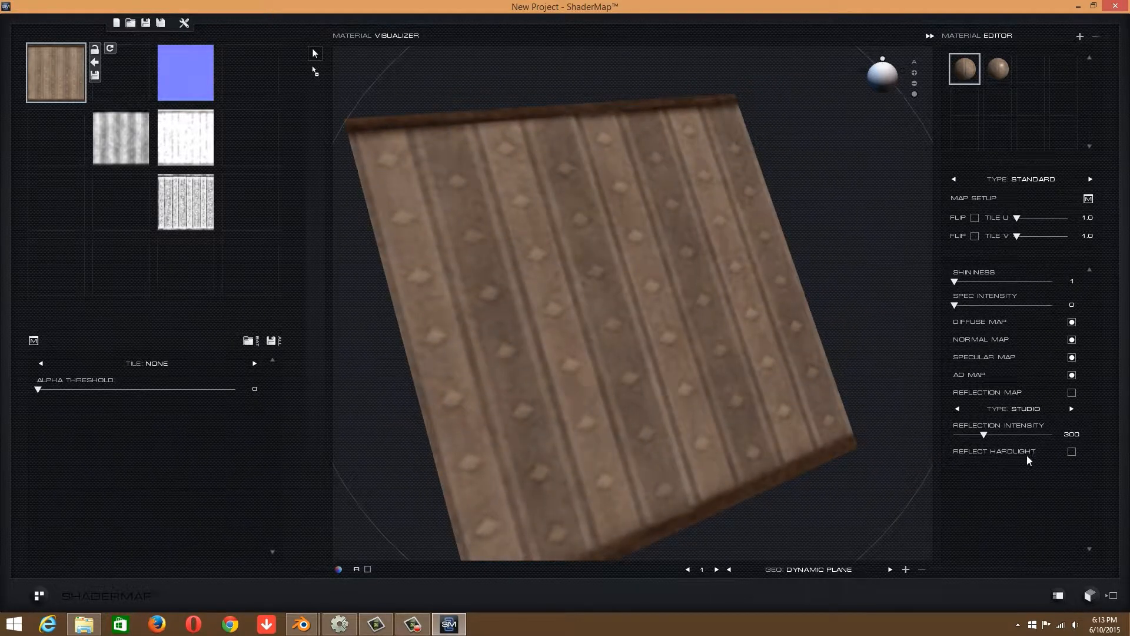
{"action": "left_click", "coordinate": [1071, 392]}
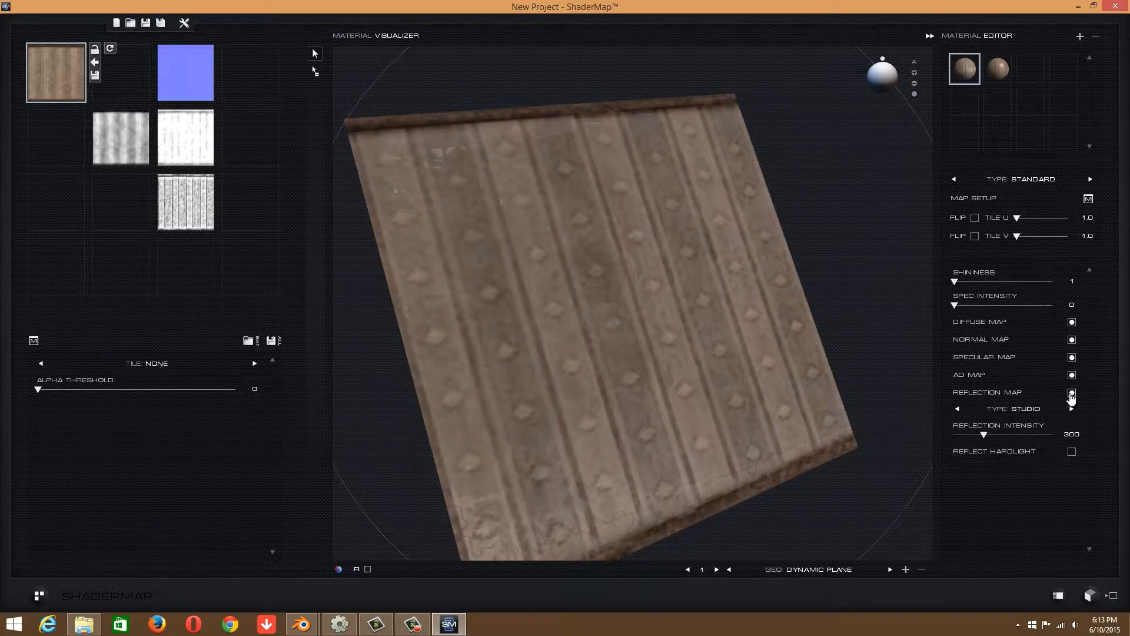
{"action": "left_click_drag", "start_coordinate": [824, 332], "coordinate": [781, 332]}
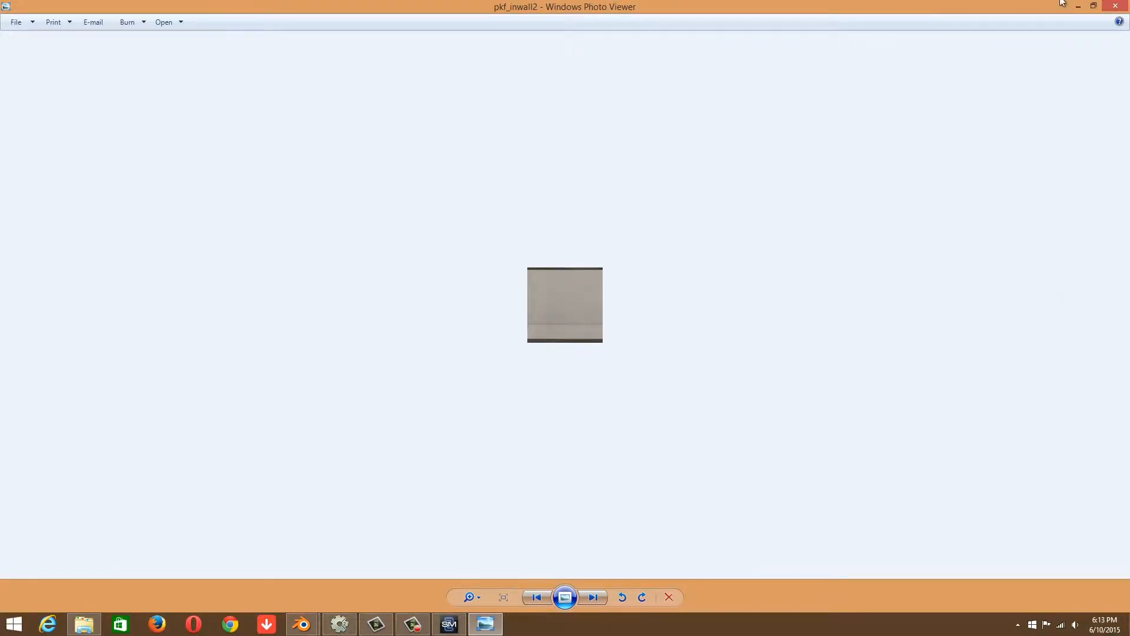
Examine the candidate textures pkf_inwall2, pkf_roof1a, pkf_metall1a and pkf_roof3b in Windows Photo Viewer.
{"action": "left_click", "coordinate": [1116, 6]}
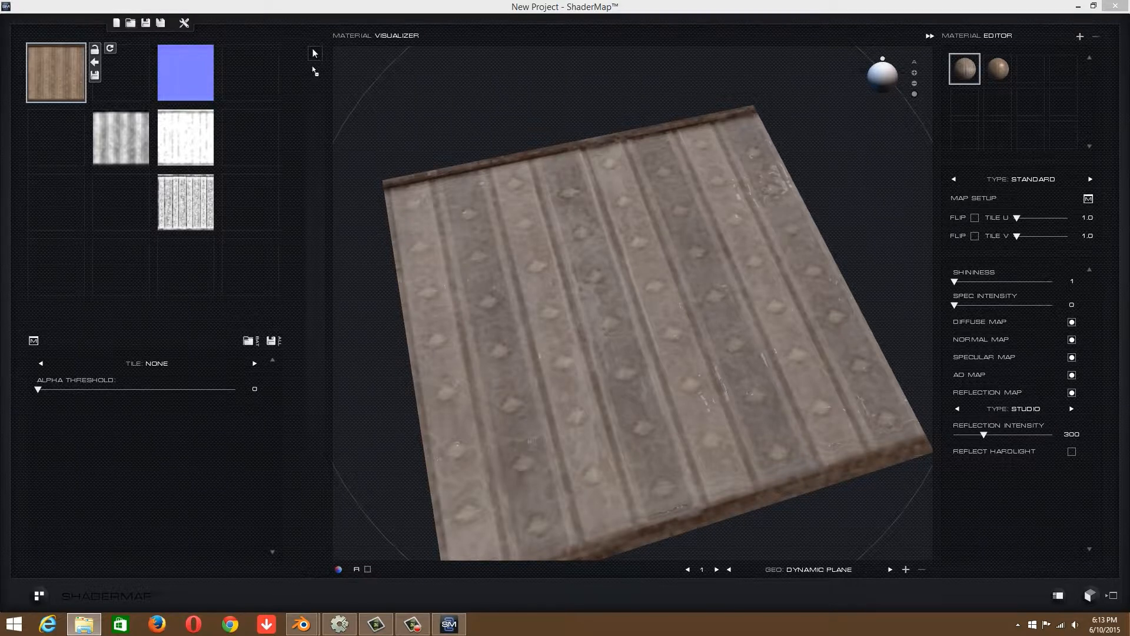
{"action": "scroll", "coordinate": [759, 307], "scroll_direction": "up", "scroll_amount": 8}
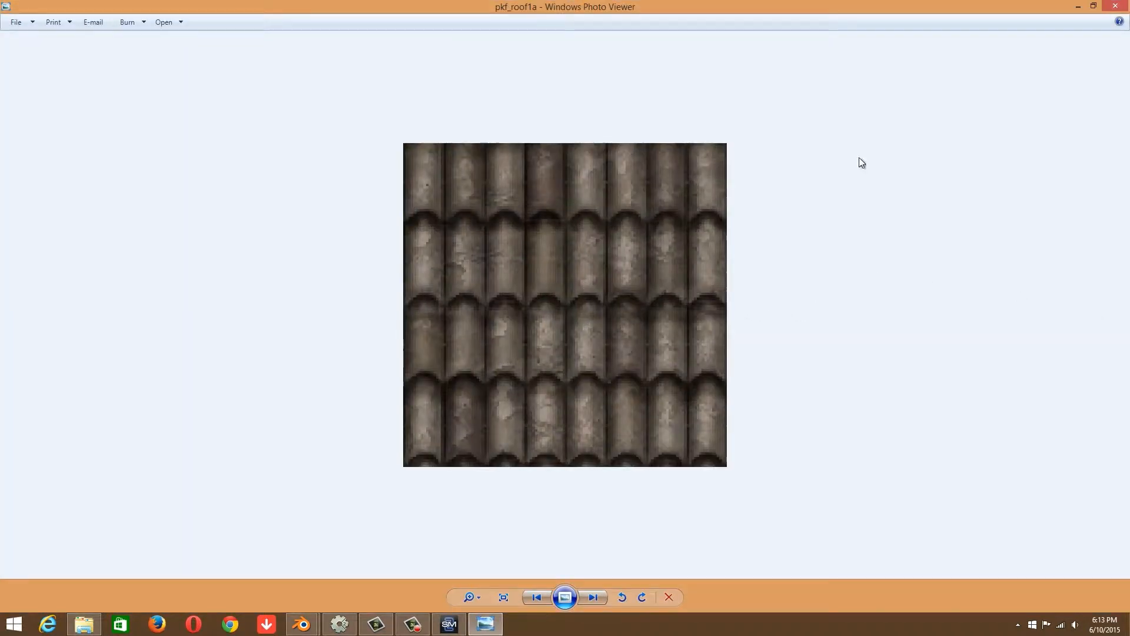
{"action": "left_click", "coordinate": [1115, 6]}
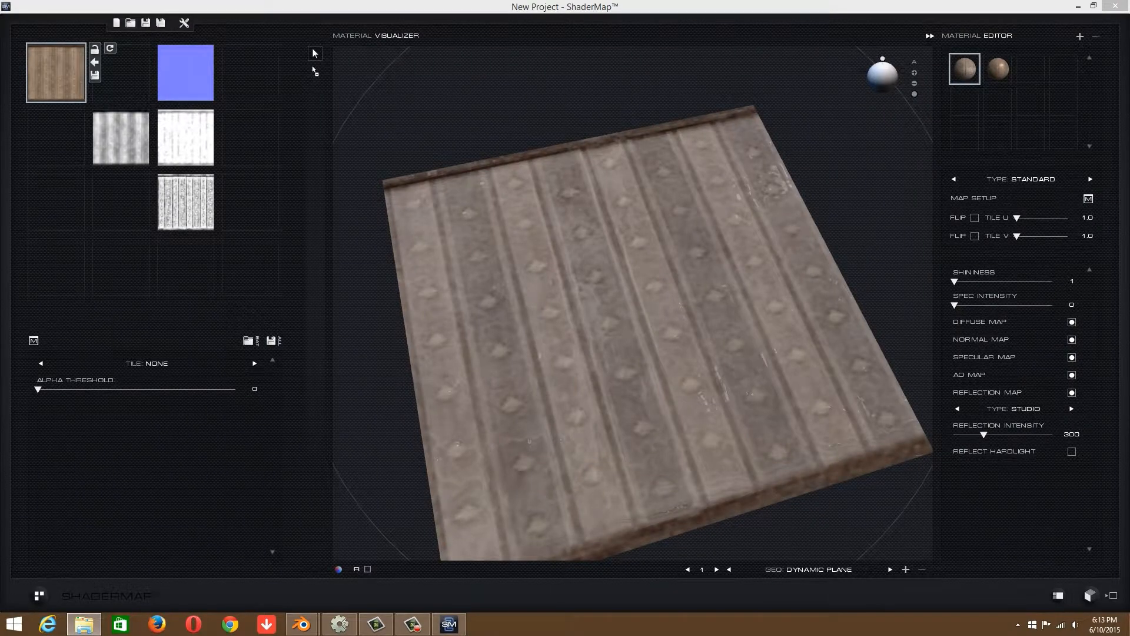
{"action": "scroll", "coordinate": [482, 329], "scroll_direction": "up", "scroll_amount": 6}
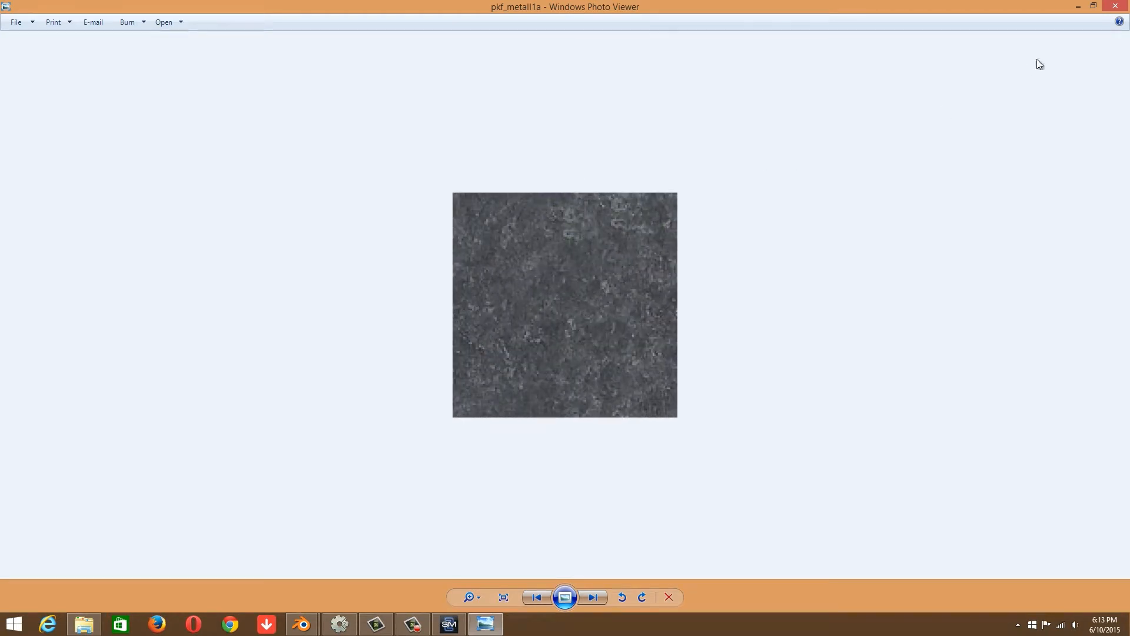
{"action": "left_click", "coordinate": [1115, 8]}
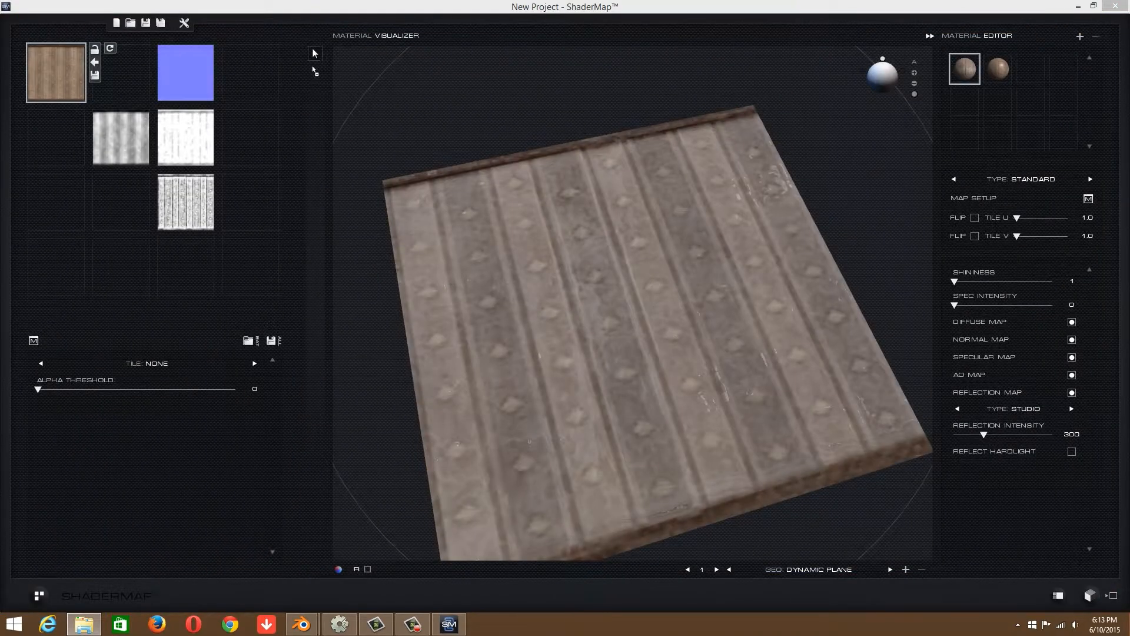
{"action": "scroll", "coordinate": [556, 356], "scroll_direction": "up", "scroll_amount": 2}
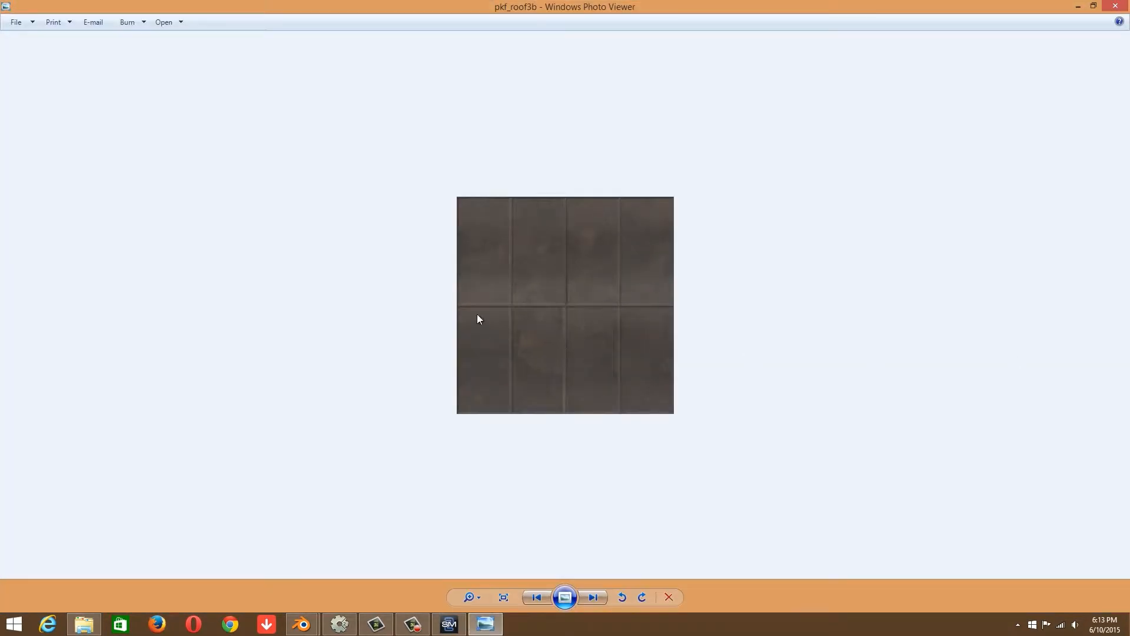
{"action": "left_click", "coordinate": [1125, 7]}
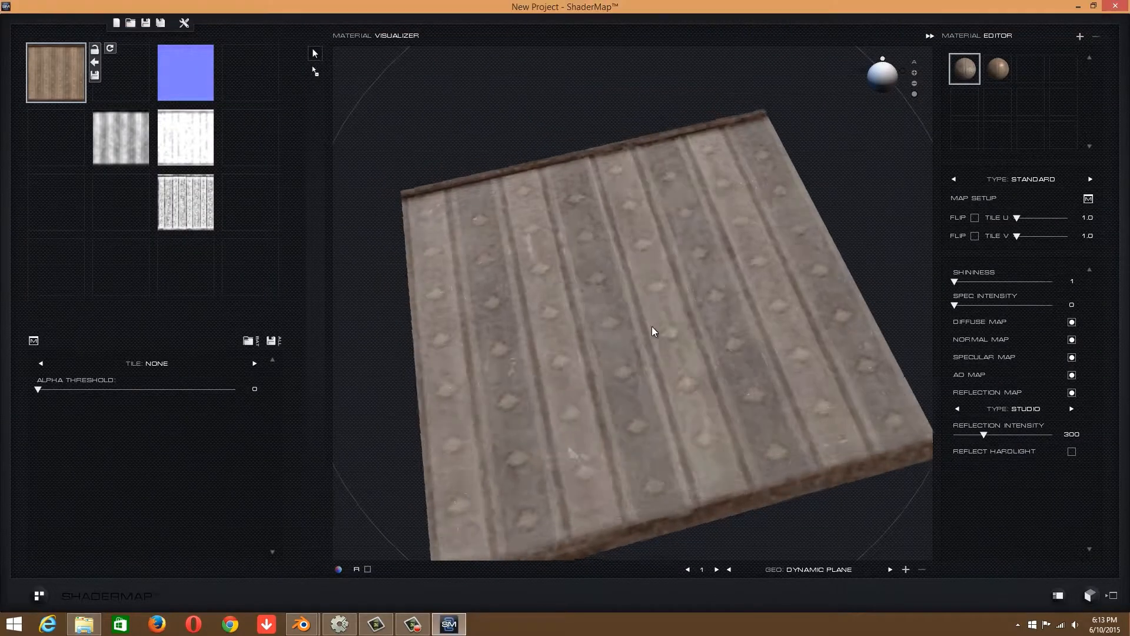
Turn off the material's reflection map and toggle the AO and normal maps to compare the shading.
{"action": "left_click", "coordinate": [1071, 392]}
{"action": "left_click", "coordinate": [1072, 375]}
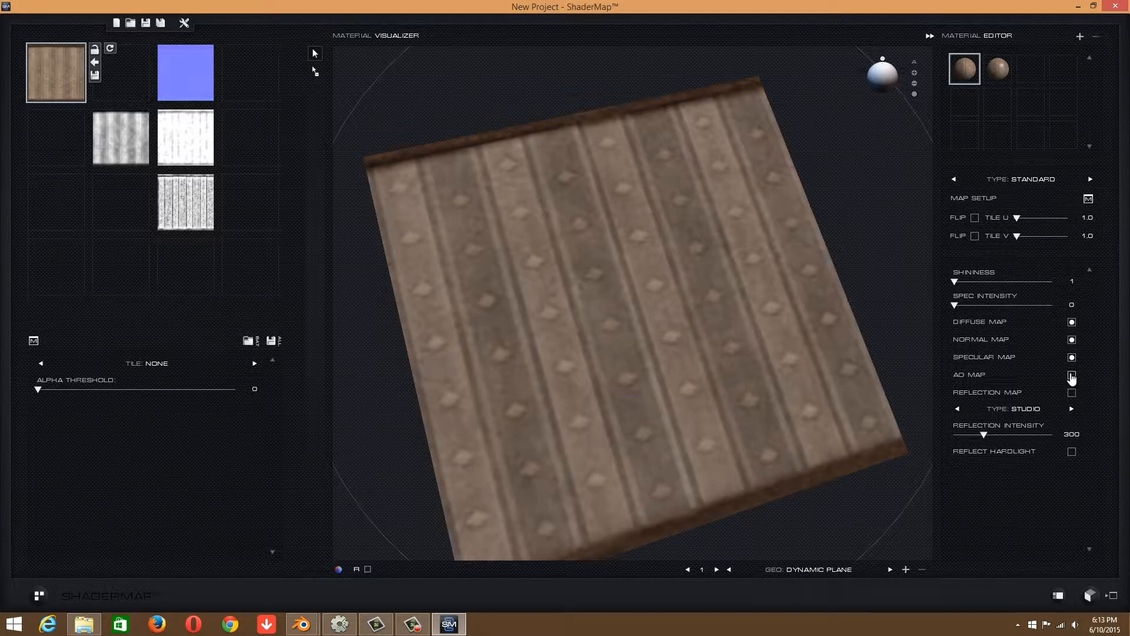
{"action": "left_click", "coordinate": [1073, 340]}
{"action": "left_click", "coordinate": [1073, 341]}
Set the material's Reflection Intensity to 0, Spec Intensity to 4 and Shininess to 45, with Reflect Hardlight enabled.
{"action": "left_click_drag", "start_coordinate": [984, 435], "coordinate": [929, 437]}
{"action": "mouse_move", "coordinate": [626, 264]}
{"action": "left_mouse_down"}
{"action": "mouse_move", "coordinate": [565, 241]}
{"action": "mouse_move", "coordinate": [610, 157]}
{"action": "mouse_move", "coordinate": [626, 249]}
{"action": "left_mouse_up"}
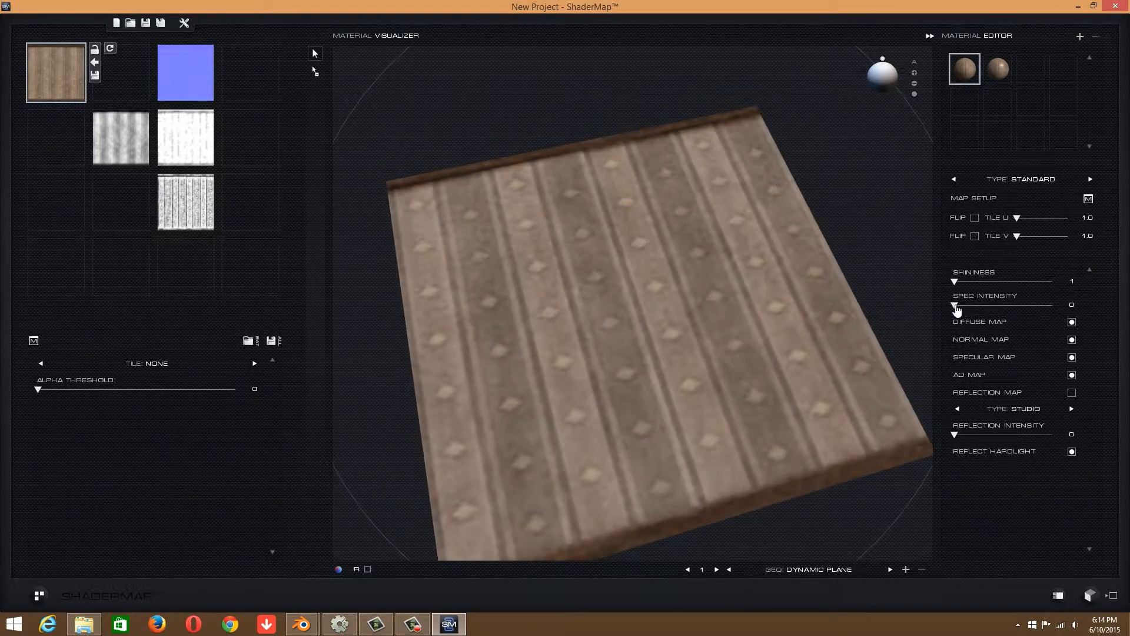
{"action": "left_click_drag", "start_coordinate": [954, 305], "coordinate": [968, 288]}
{"action": "left_click_drag", "start_coordinate": [686, 317], "coordinate": [690, 412]}
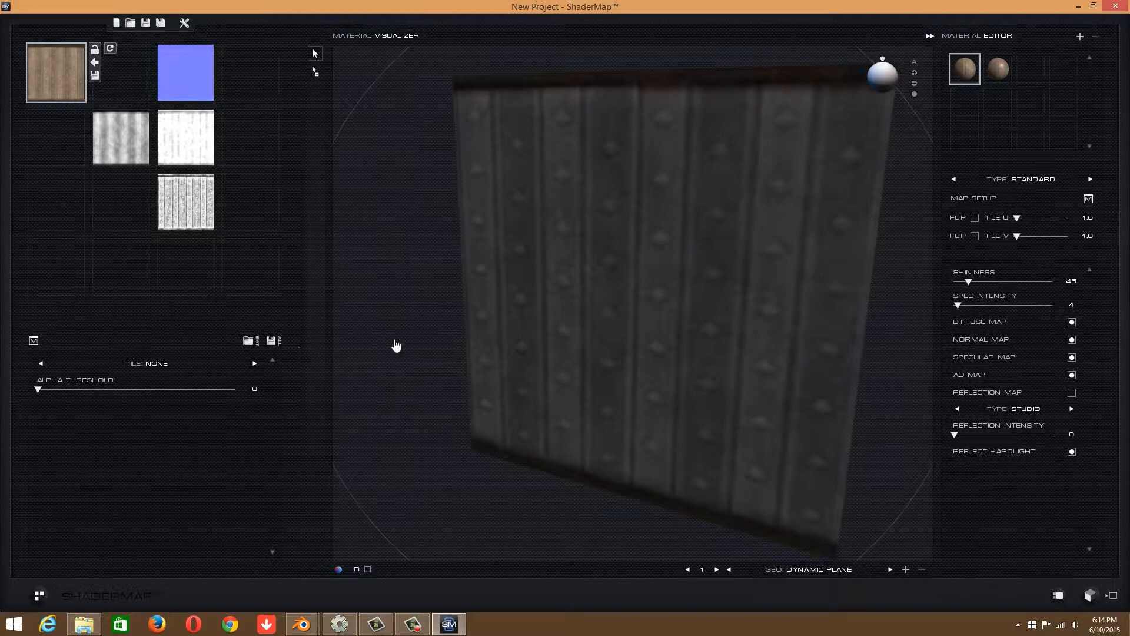
Examine the AO, DISP, NORM and SPEC files saved beside pkf_inwall1a in the blazurban_2 folder.
{"action": "left_click_drag", "start_coordinate": [1129, 200], "coordinate": [520, 185]}
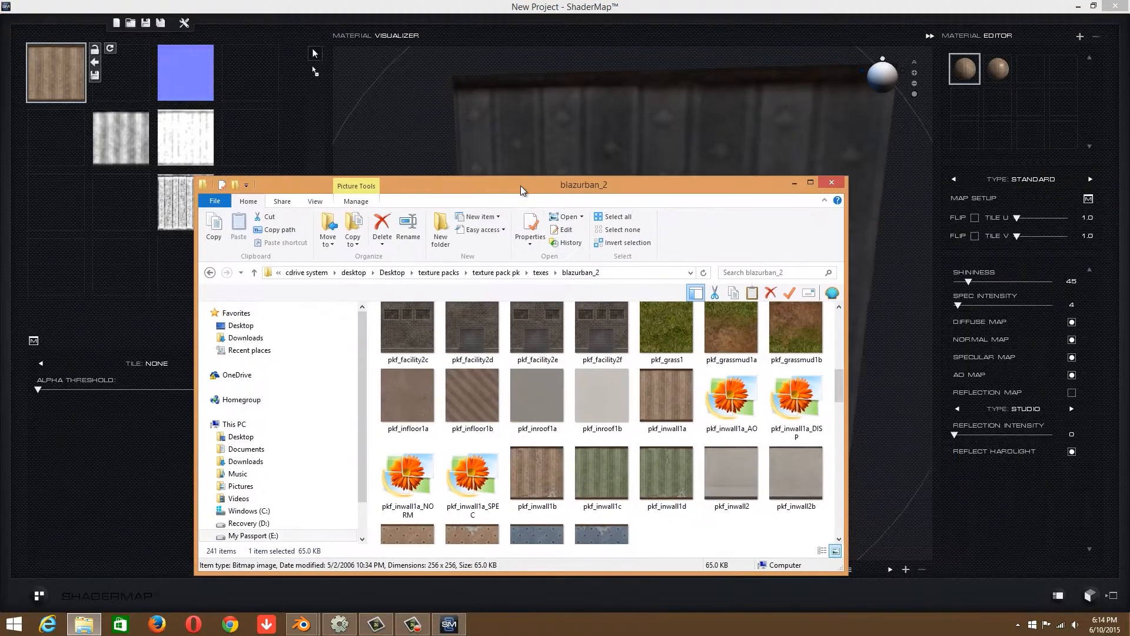
{"action": "double_click", "coordinate": [520, 186]}
{"action": "scroll", "coordinate": [1000, 270], "scroll_direction": "up", "scroll_amount": 5}
{"action": "scroll", "coordinate": [1001, 270], "scroll_direction": "up", "scroll_amount": 3}
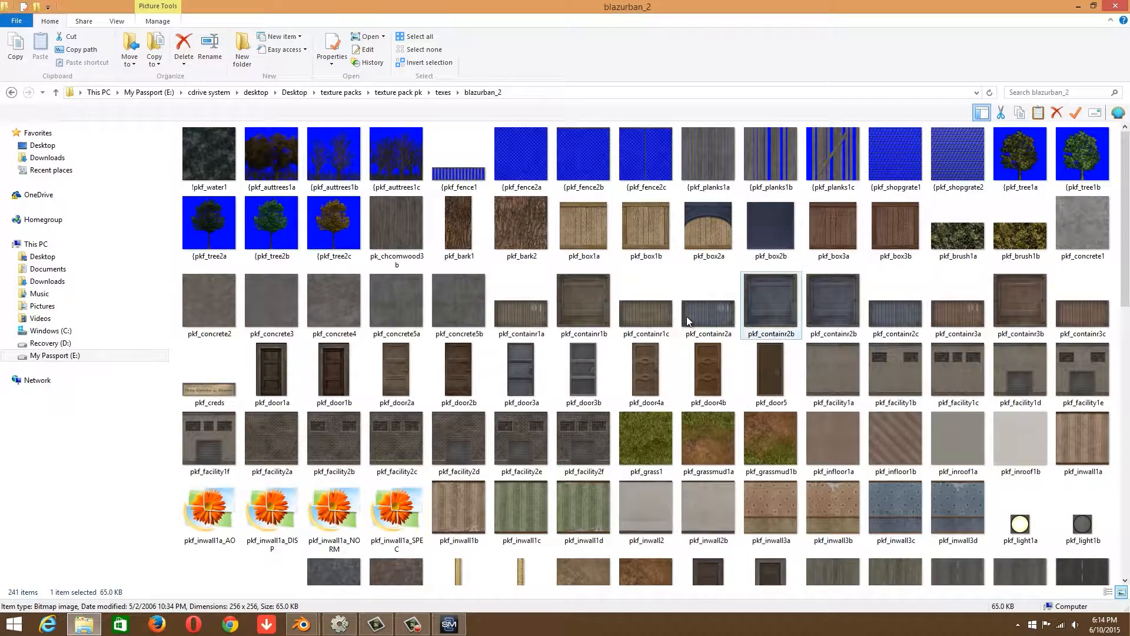
{"action": "left_click", "coordinate": [396, 512]}
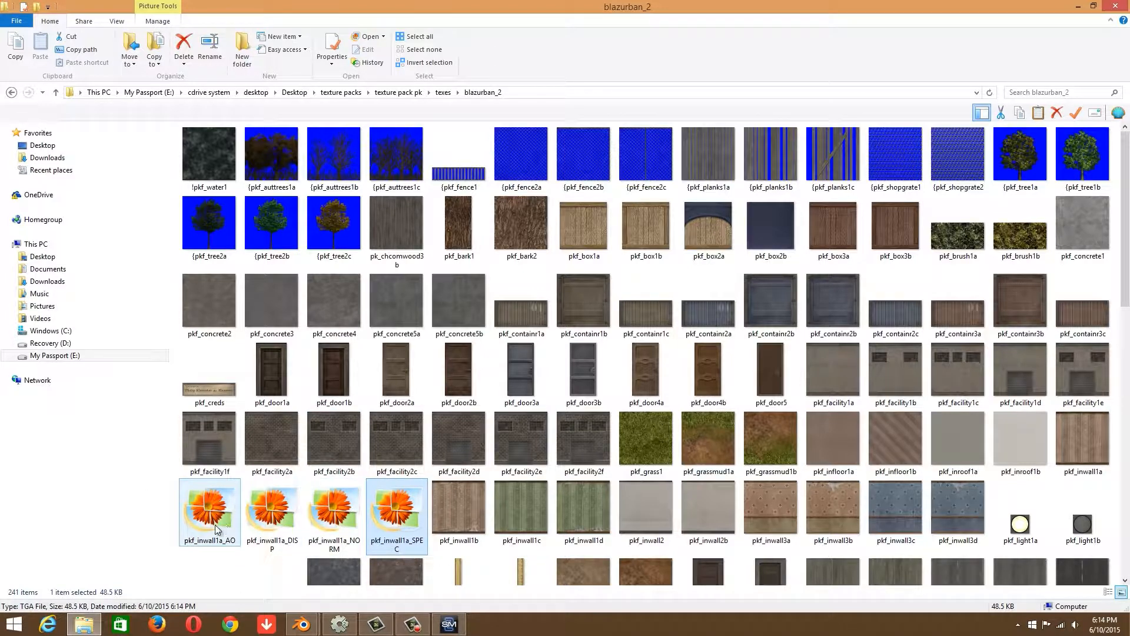
{"action": "left_click", "coordinate": [1092, 450]}
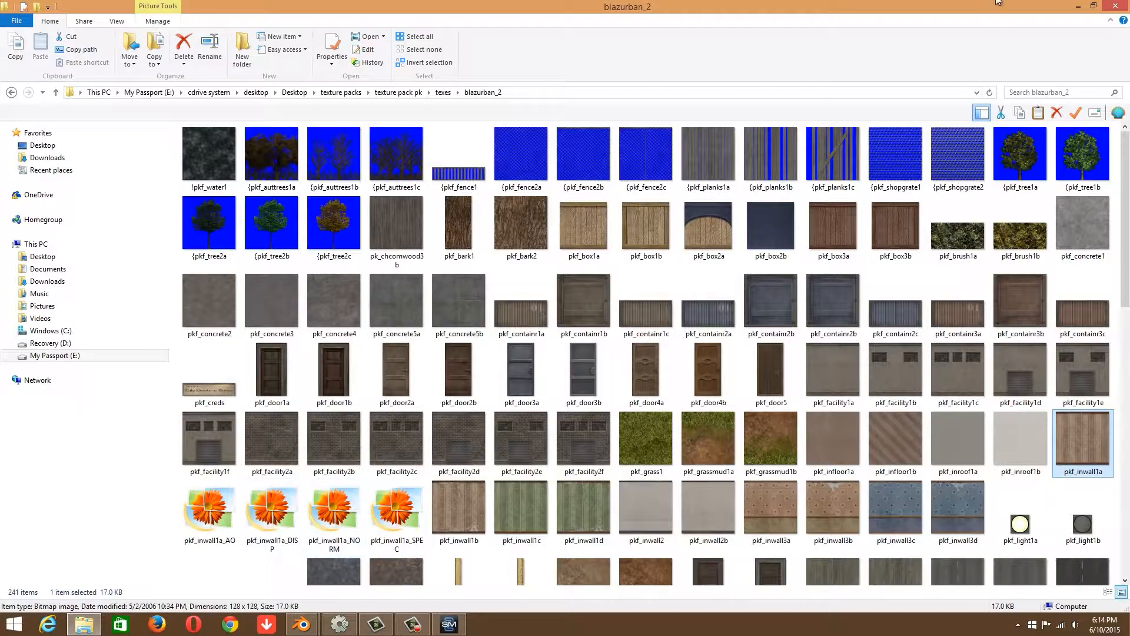
{"action": "left_click", "coordinate": [1079, 7]}
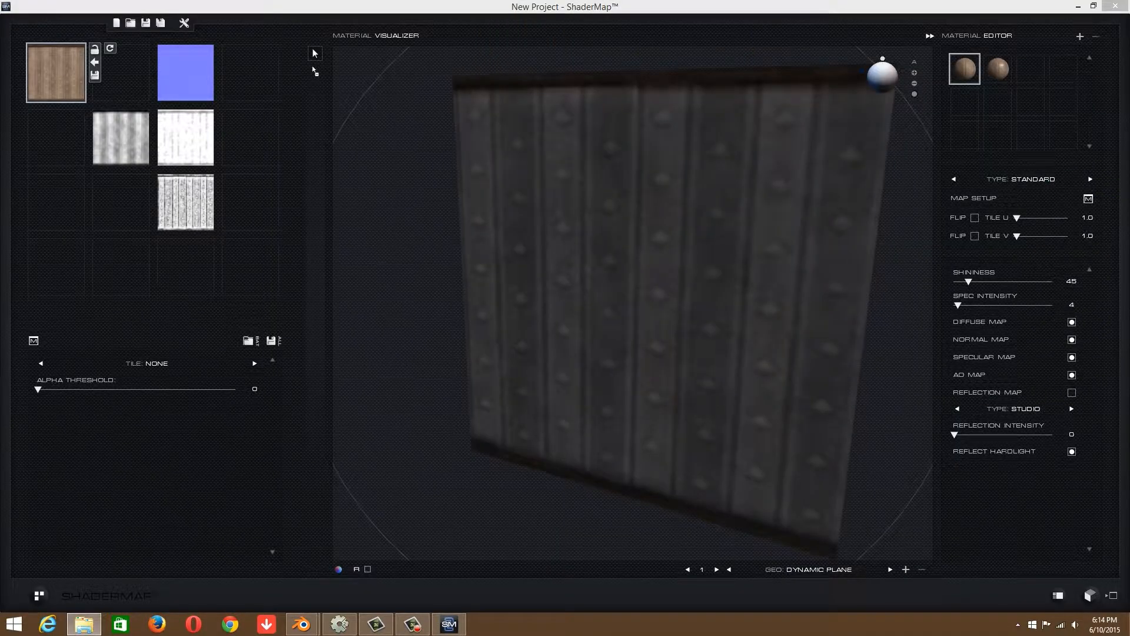
Close ShaderMap and return to the zombie room model in Blender.
{"action": "left_click", "coordinate": [826, 206]}
{"action": "left_click_drag", "start_coordinate": [826, 206], "coordinate": [828, 105]}
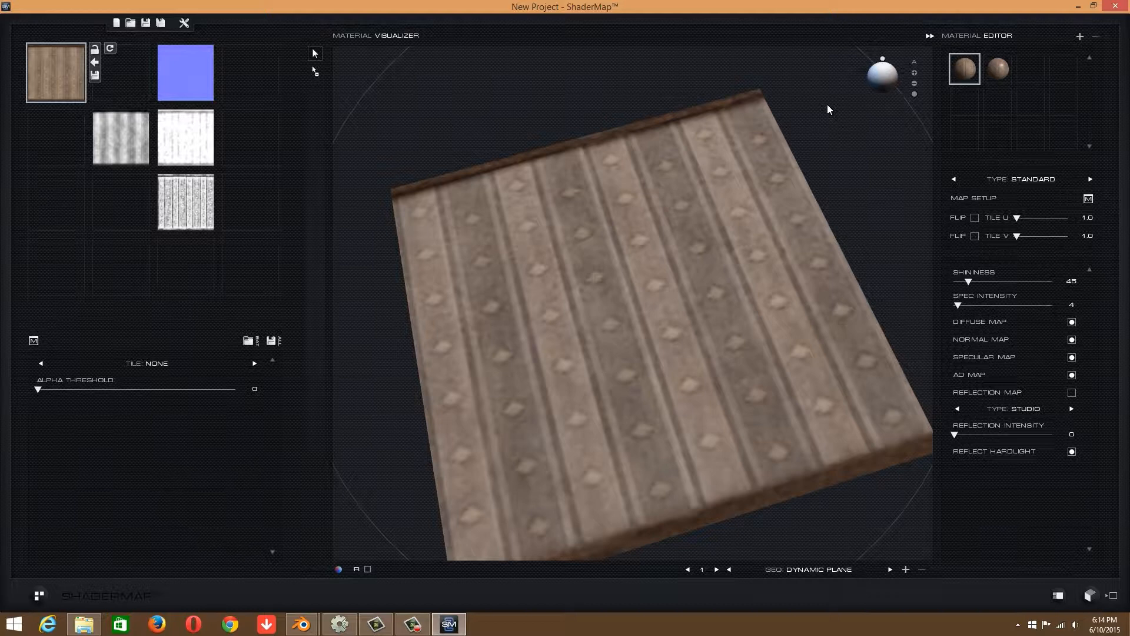
{"action": "left_click", "coordinate": [1117, 6]}
{"action": "left_click", "coordinate": [603, 354]}
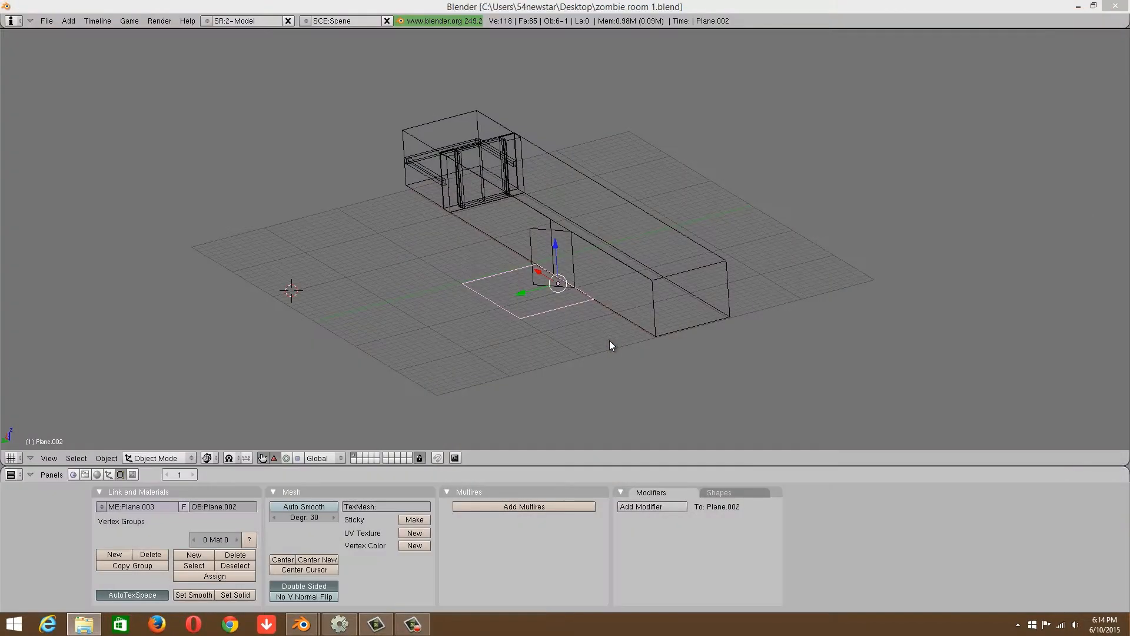
Select the long corridor mesh of the zombie room and enter Edit Mode.
{"action": "middle_click_drag", "start_coordinate": [402, 336], "coordinate": [562, 326]}
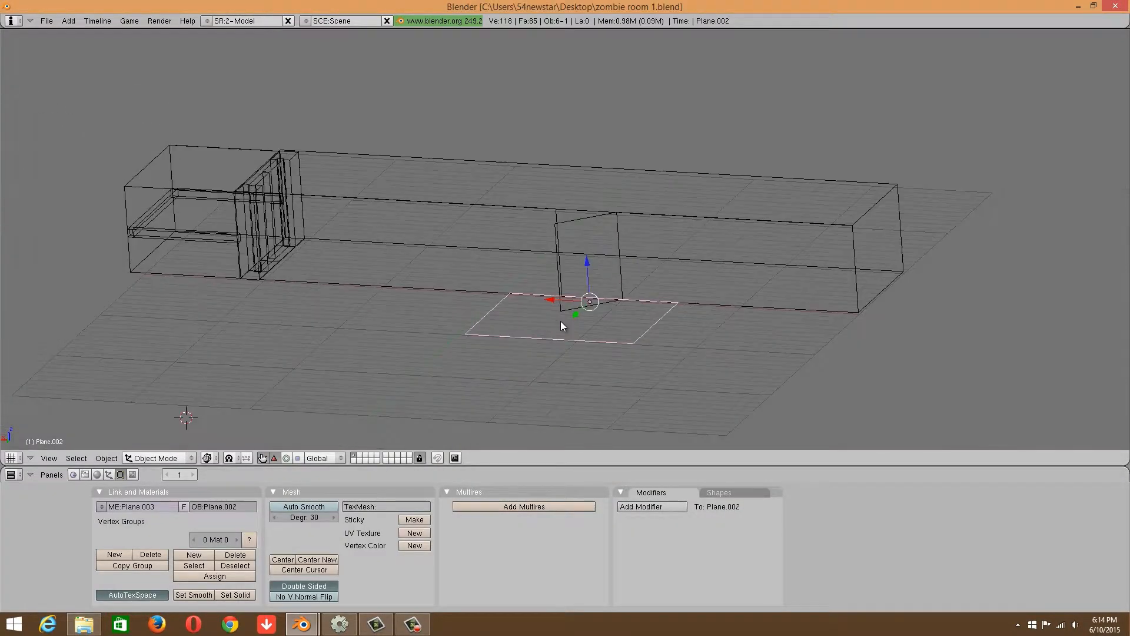
{"action": "middle_click_drag", "start_coordinate": [442, 231], "coordinate": [589, 282]}
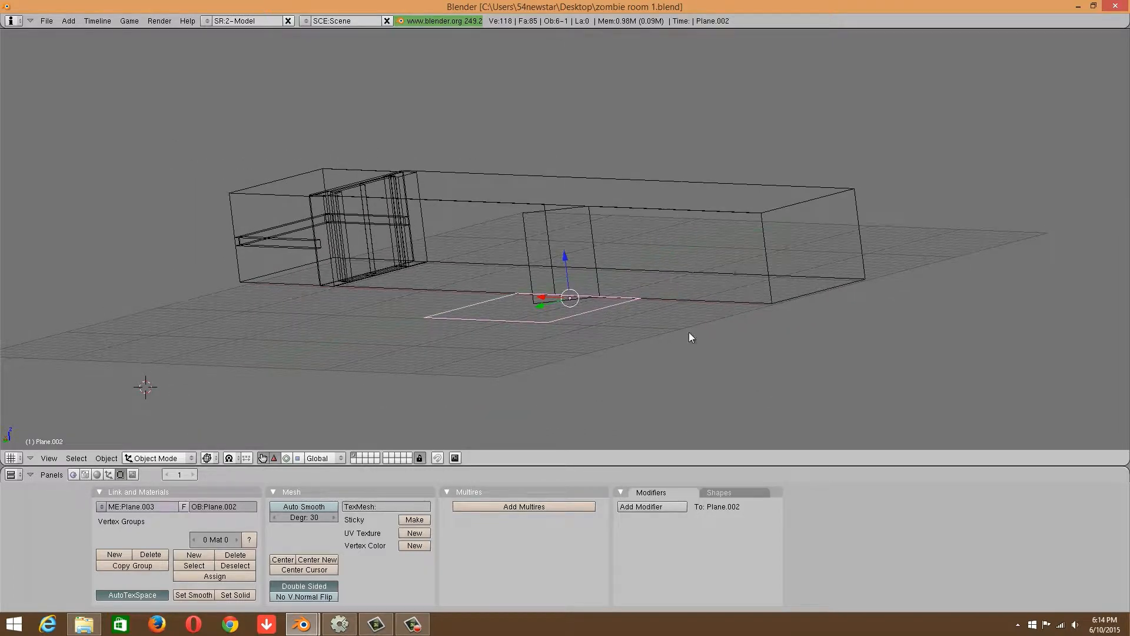
{"action": "right_click", "coordinate": [860, 251]}
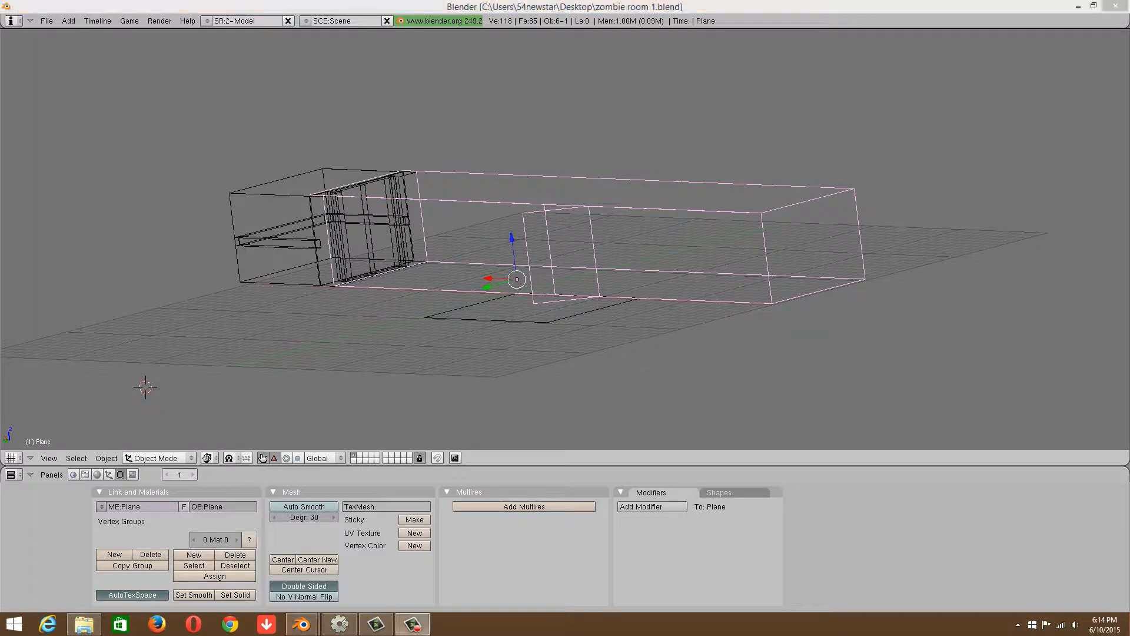
{"action": "left_click", "coordinate": [575, 323]}
{"action": "middle_click_drag", "start_coordinate": [560, 236], "coordinate": [647, 241]}
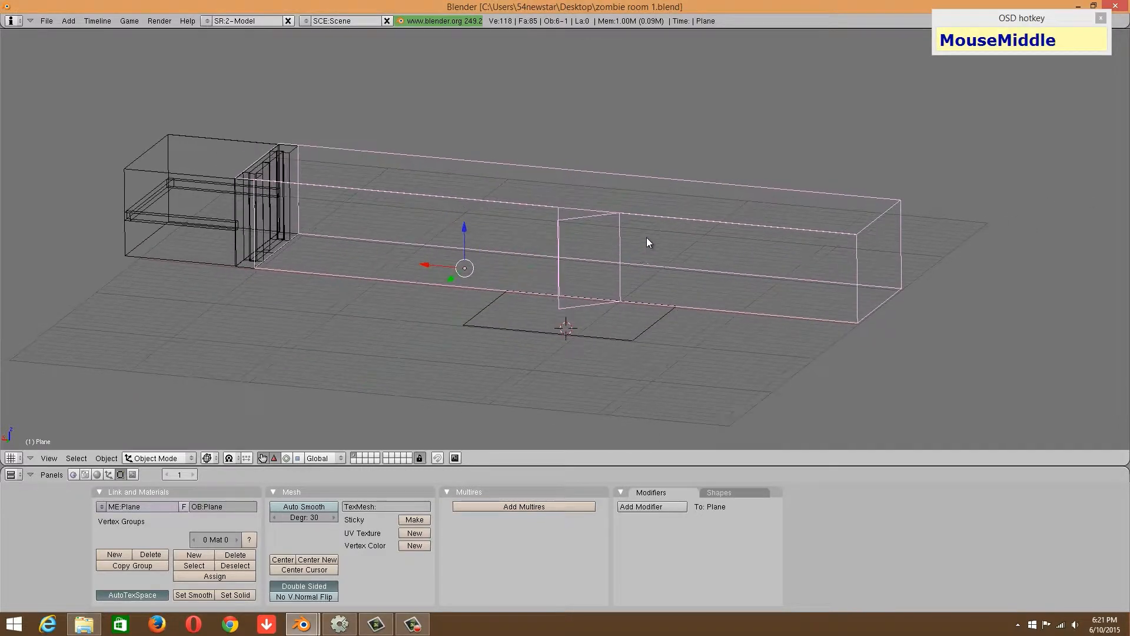
{"action": "middle_click_drag", "start_coordinate": [289, 285], "coordinate": [358, 312]}
{"action": "scroll", "coordinate": [359, 313], "scroll_direction": "up", "scroll_amount": 1}
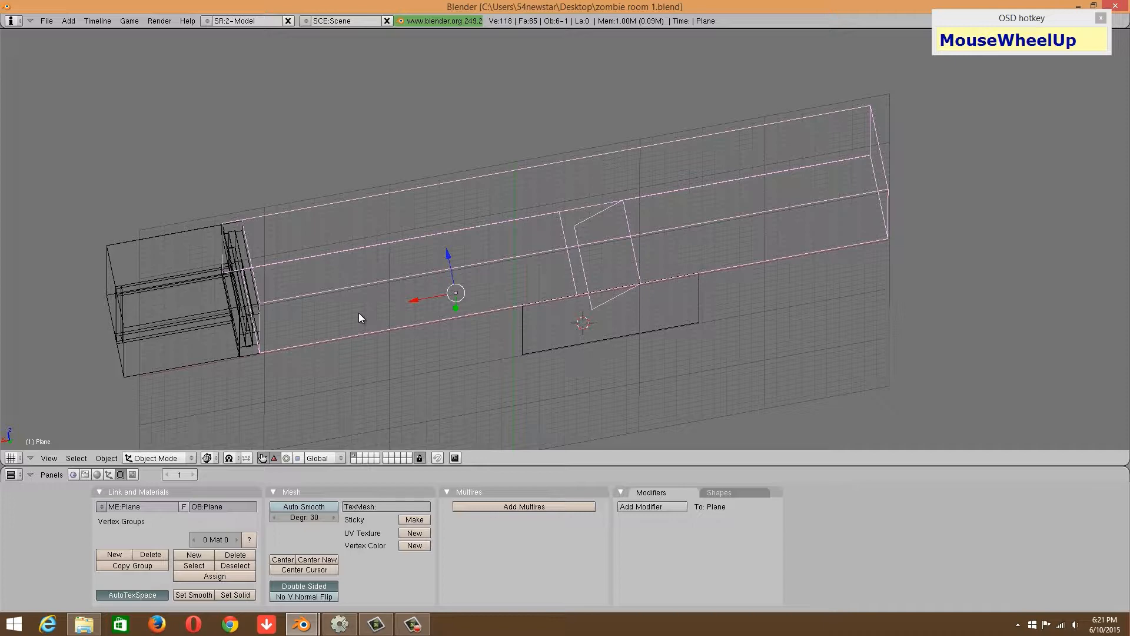
{"action": "middle_click_drag", "start_coordinate": [441, 226], "coordinate": [482, 226]}
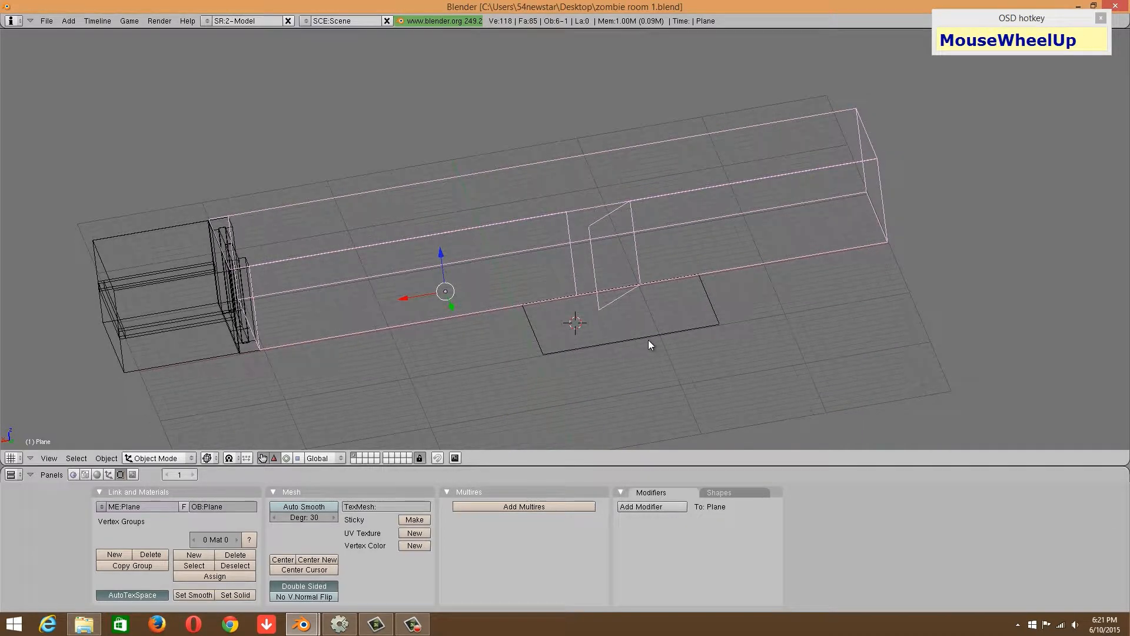
{"action": "mouse_move", "coordinate": [648, 340]}
{"action": "middle_mouse_down"}
{"action": "mouse_move", "coordinate": [528, 316]}
{"action": "mouse_move", "coordinate": [724, 206]}
{"action": "mouse_move", "coordinate": [717, 196]}
{"action": "mouse_move", "coordinate": [860, 253]}
{"action": "middle_mouse_up"}
{"action": "key", "text": "Tab"}
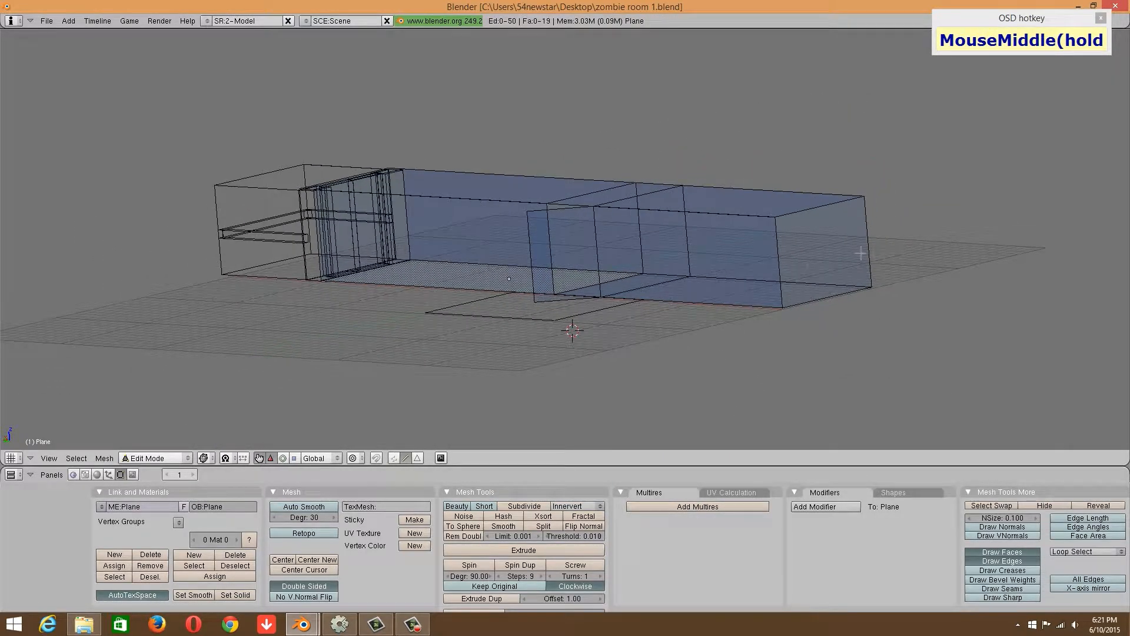
Switch to face selection and select the two long faces of one corridor side wall.
{"action": "right_click", "coordinate": [807, 259]}
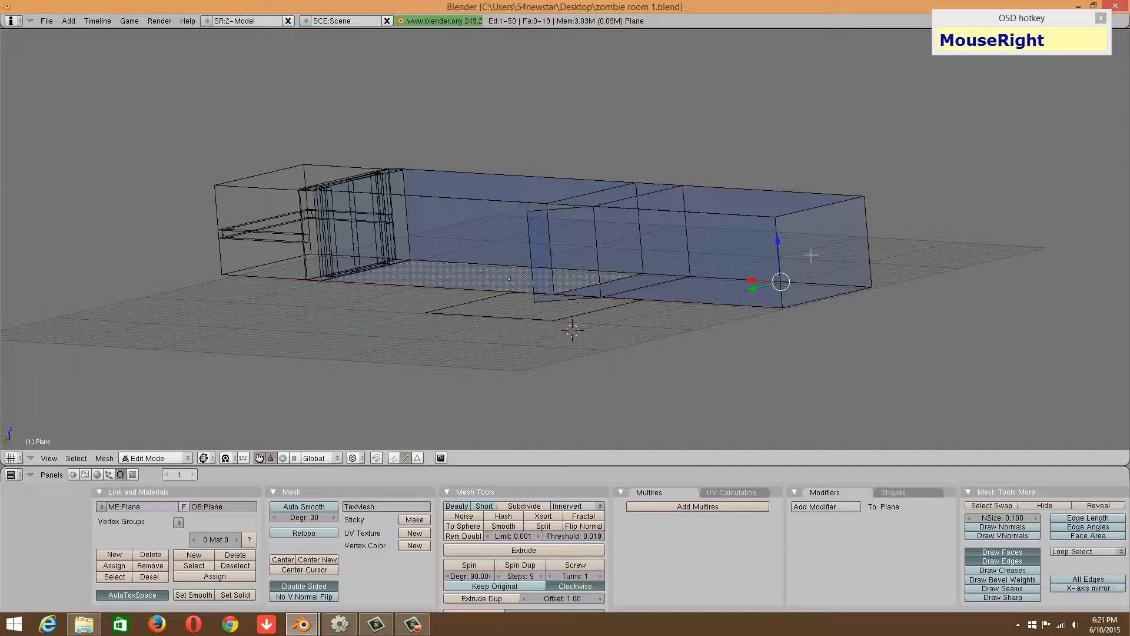
{"action": "right_click", "coordinate": [815, 213]}
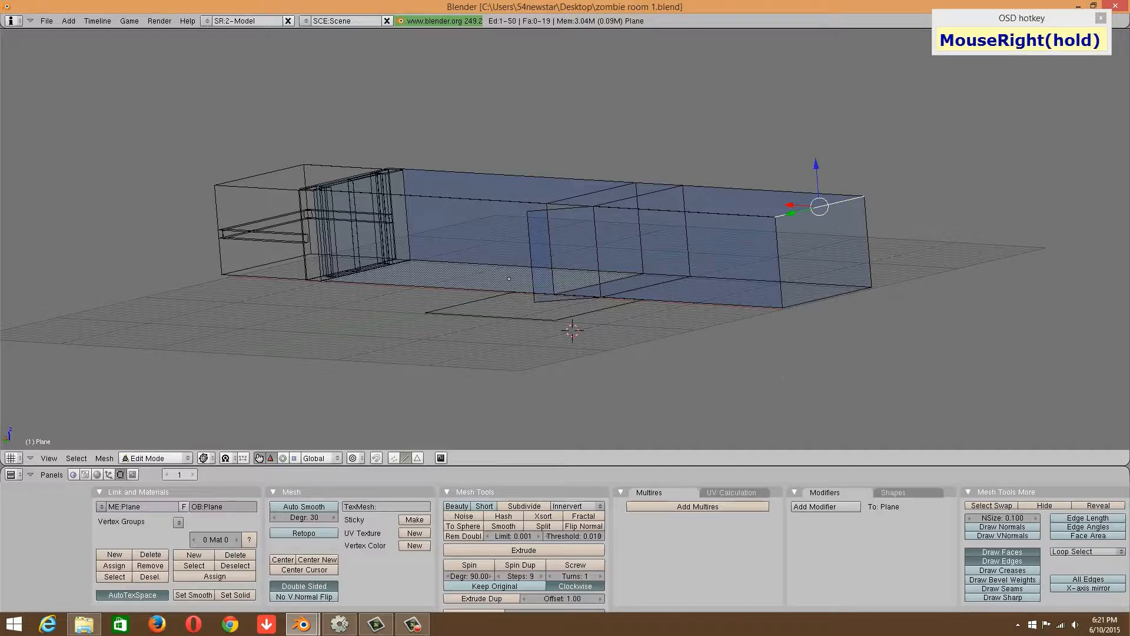
{"action": "left_click", "coordinate": [417, 459]}
{"action": "middle_click_drag", "start_coordinate": [837, 242], "coordinate": [418, 307]}
{"action": "right_click", "coordinate": [443, 301]}
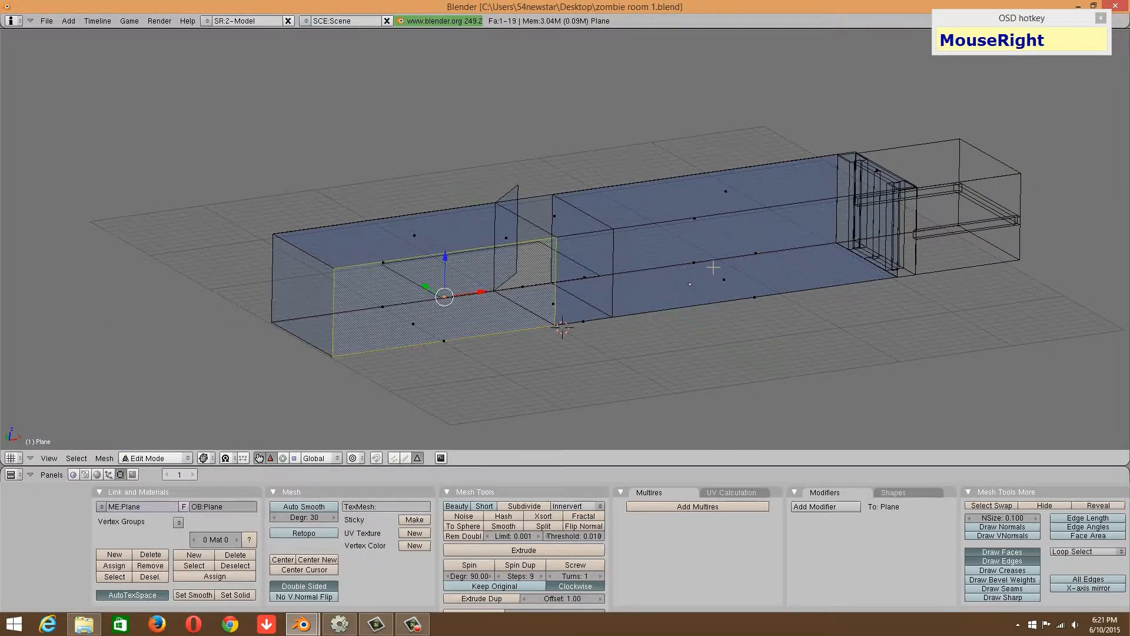
{"action": "middle_click_drag", "start_coordinate": [714, 267], "coordinate": [687, 252]}
{"action": "right_click", "coordinate": [737, 244], "text": "shift"}
{"action": "right_click_drag", "start_coordinate": [700, 214], "coordinate": [709, 219], "text": "shift"}
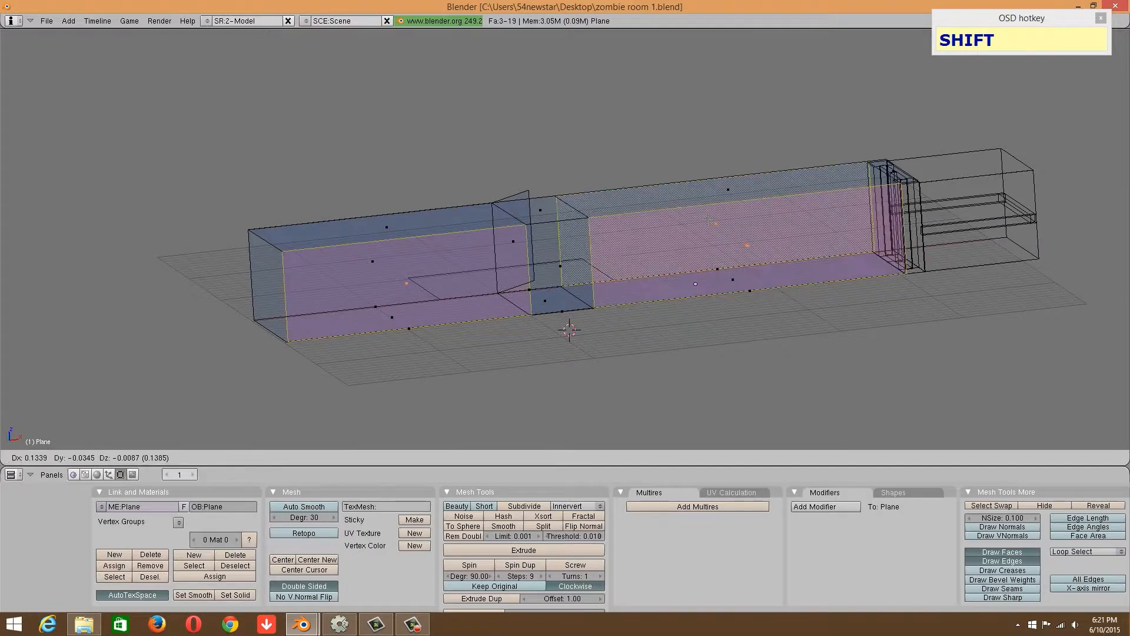
{"action": "key", "text": "ctrl+z"}
{"action": "middle_click_drag", "start_coordinate": [555, 270], "coordinate": [604, 270], "text": "shift"}
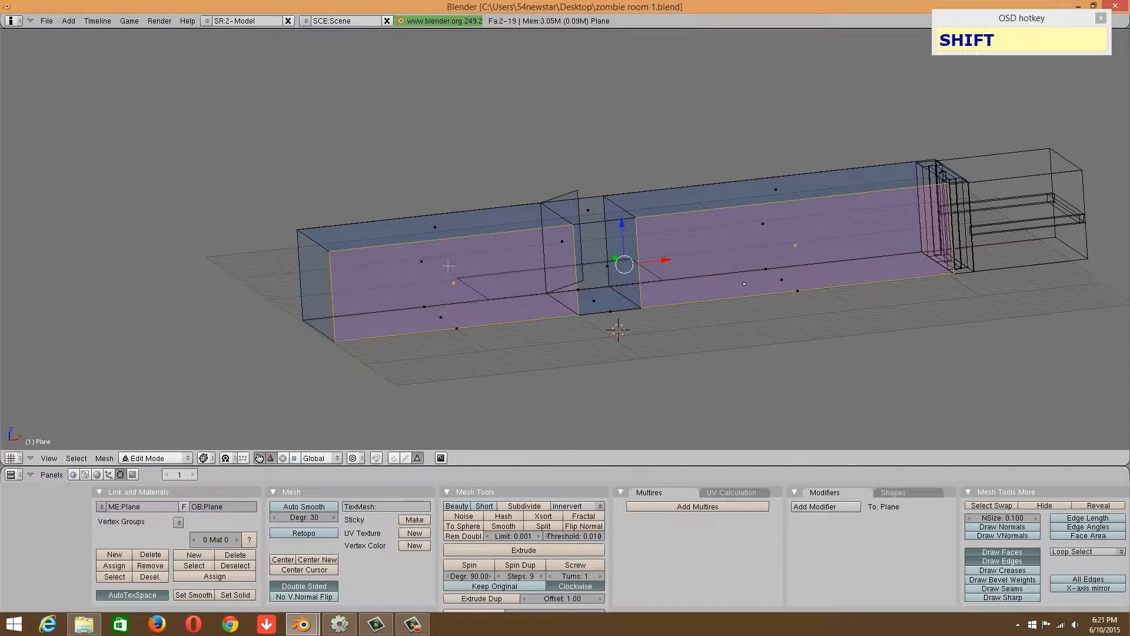
Add the opposite wall's long face and the short face between the two selected ones to the selection, and switch to the Side view.
{"action": "right_click", "coordinate": [424, 262], "text": "shift"}
{"action": "middle_click_drag", "start_coordinate": [684, 233], "coordinate": [568, 352]}
{"action": "right_click", "coordinate": [598, 330], "text": "shift"}
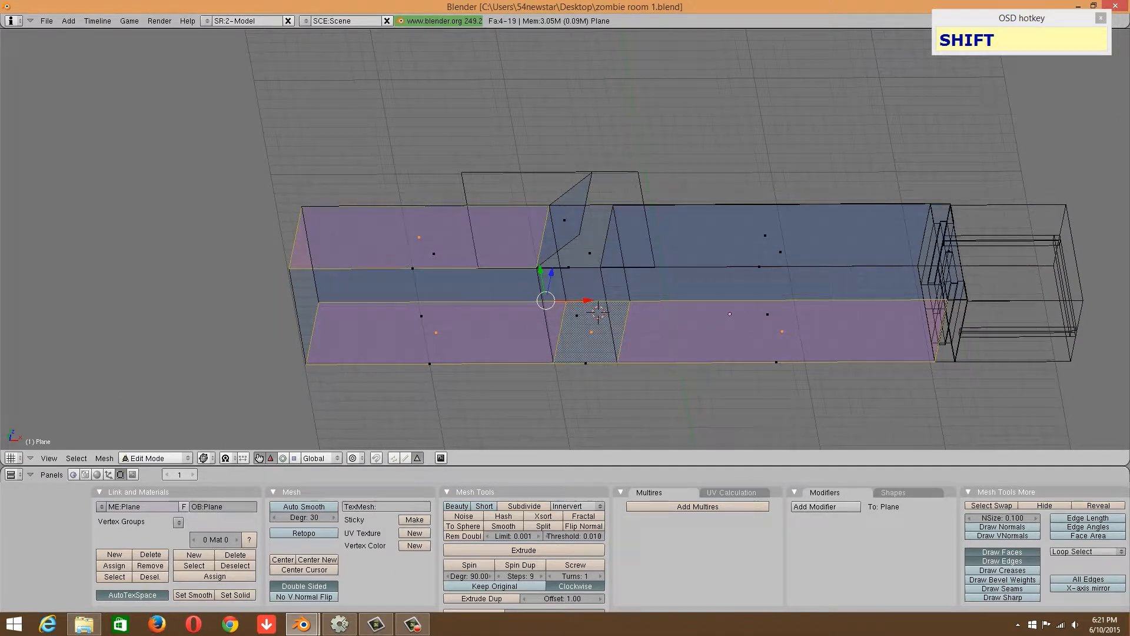
{"action": "left_click", "coordinate": [49, 458]}
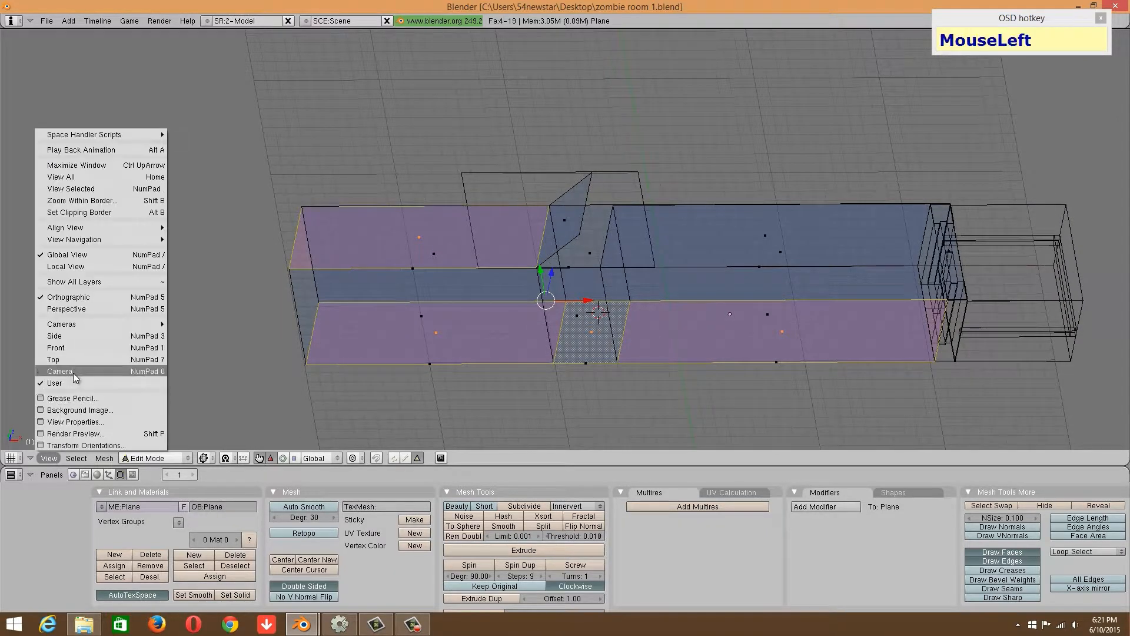
{"action": "left_click", "coordinate": [65, 344]}
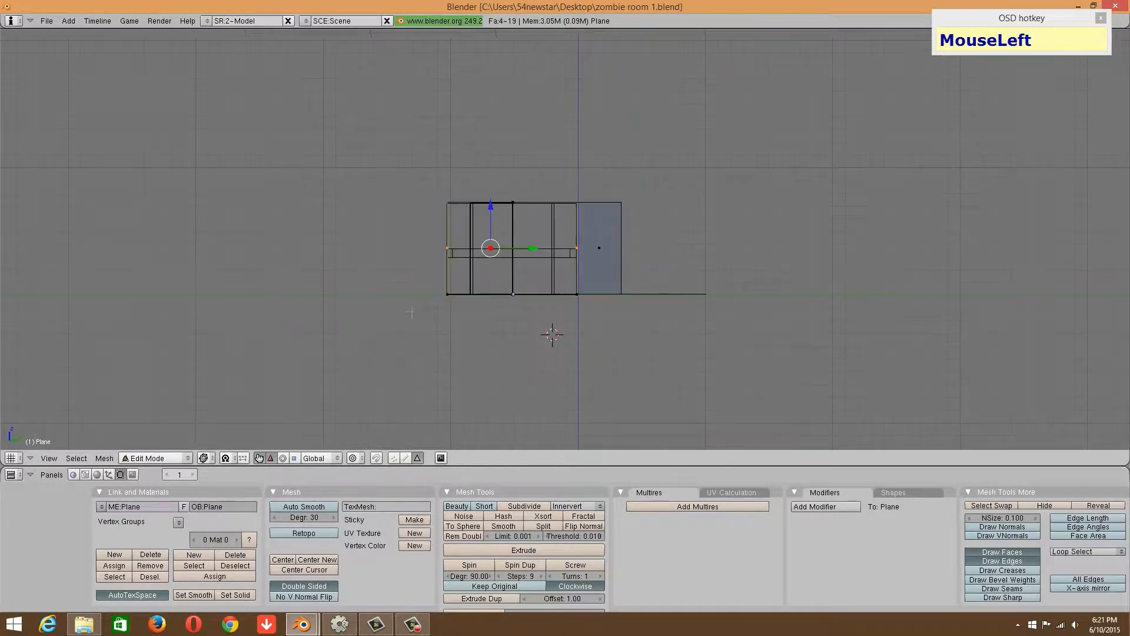
Switch to the Front view, split the 3D viewport vertically and turn the new area into a UV/Image Editor.
{"action": "left_click", "coordinate": [49, 458]}
{"action": "left_click", "coordinate": [87, 345]}
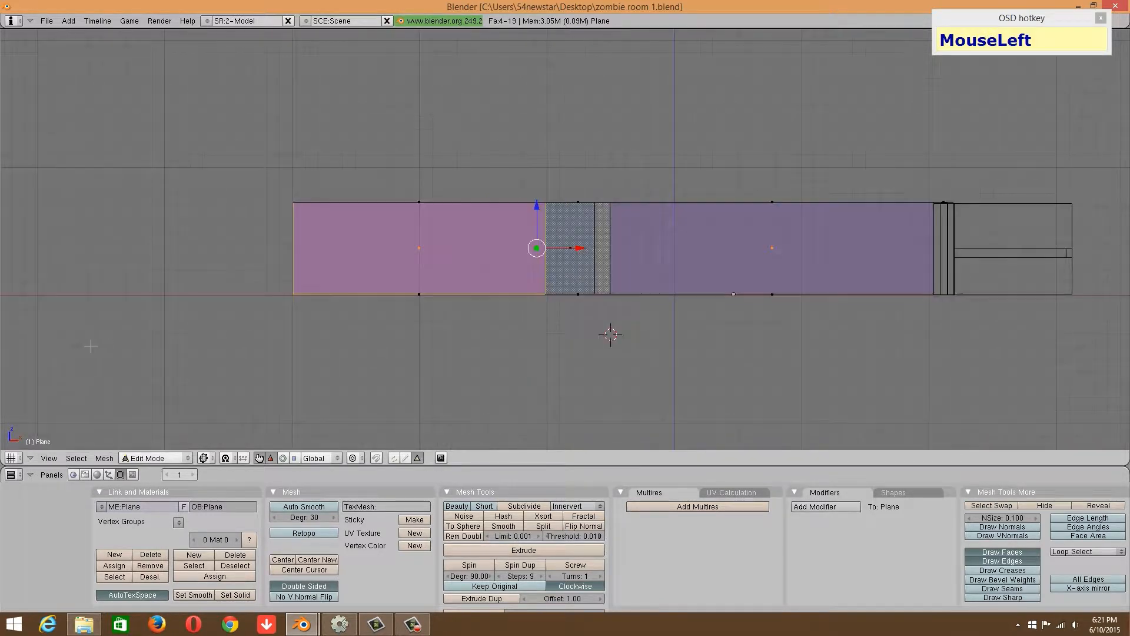
{"action": "right_click", "coordinate": [724, 468]}
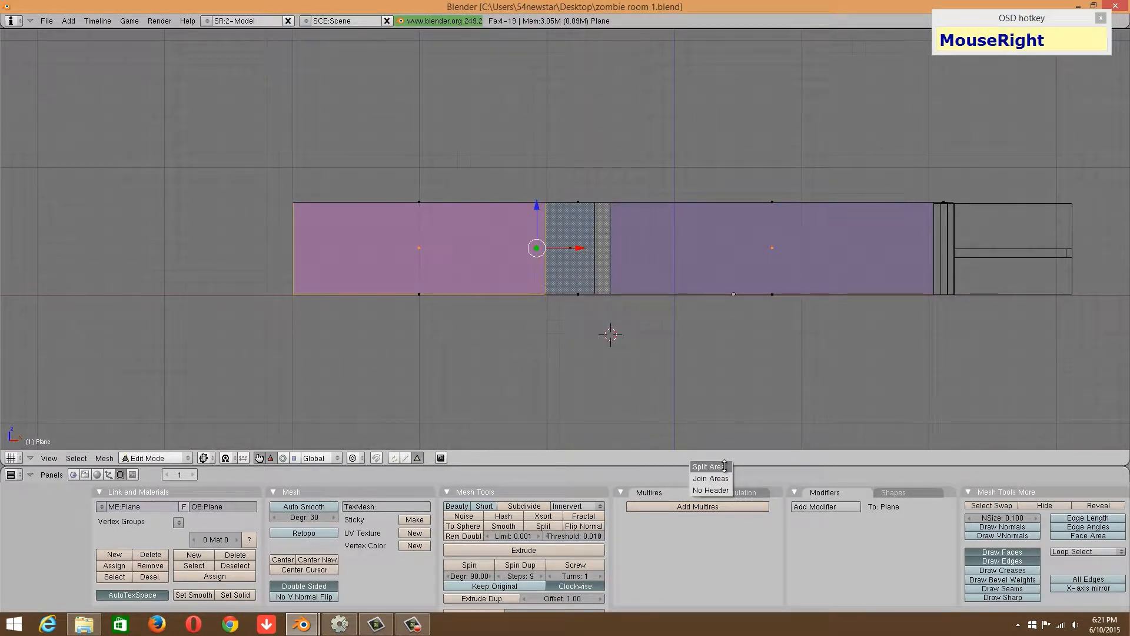
{"action": "left_click", "coordinate": [713, 478]}
{"action": "left_click", "coordinate": [738, 456]}
{"action": "left_click", "coordinate": [749, 458]}
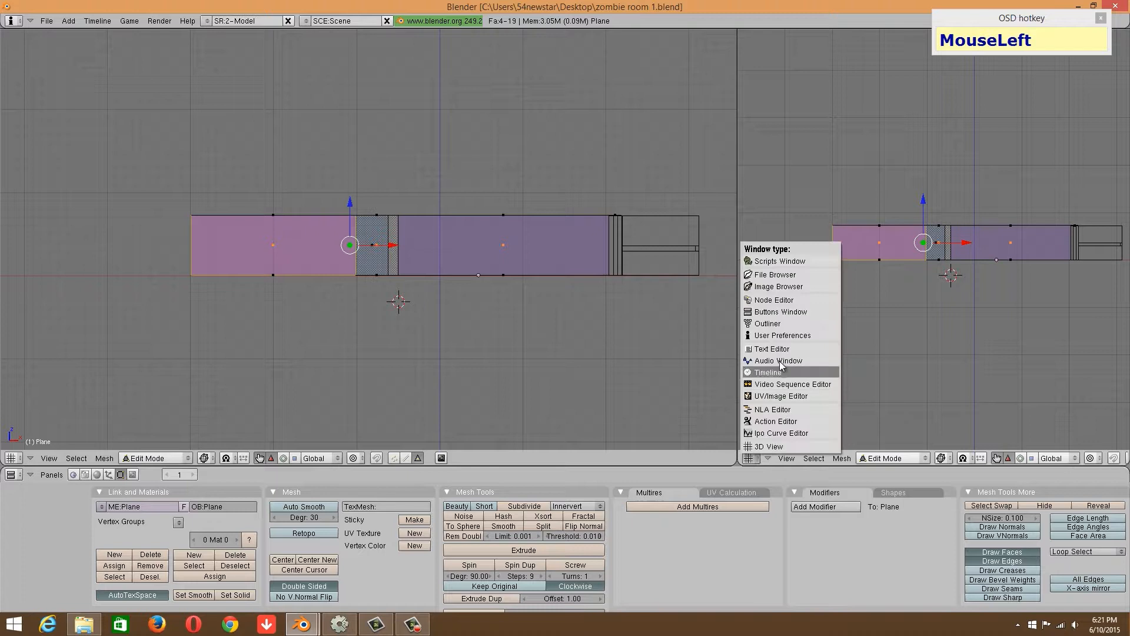
{"action": "left_click", "coordinate": [777, 399]}
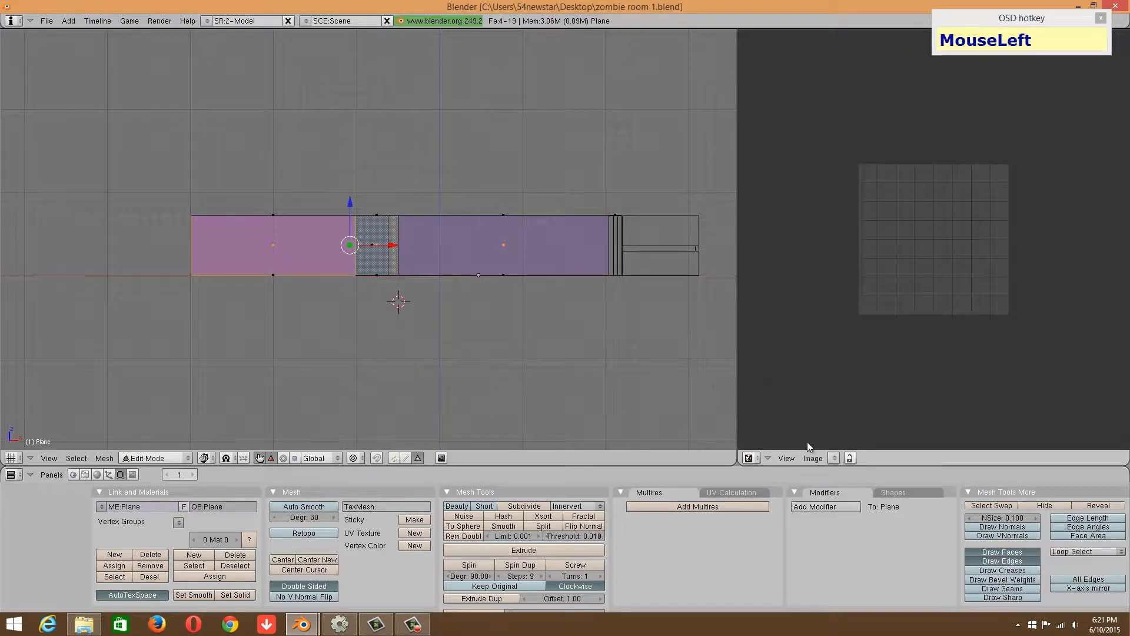
Start opening an image in the UV/Image Editor and point the file browser to the blazurban_2 texture folder by pasting its path.
{"action": "left_click", "coordinate": [812, 458]}
{"action": "left_click", "coordinate": [816, 434]}
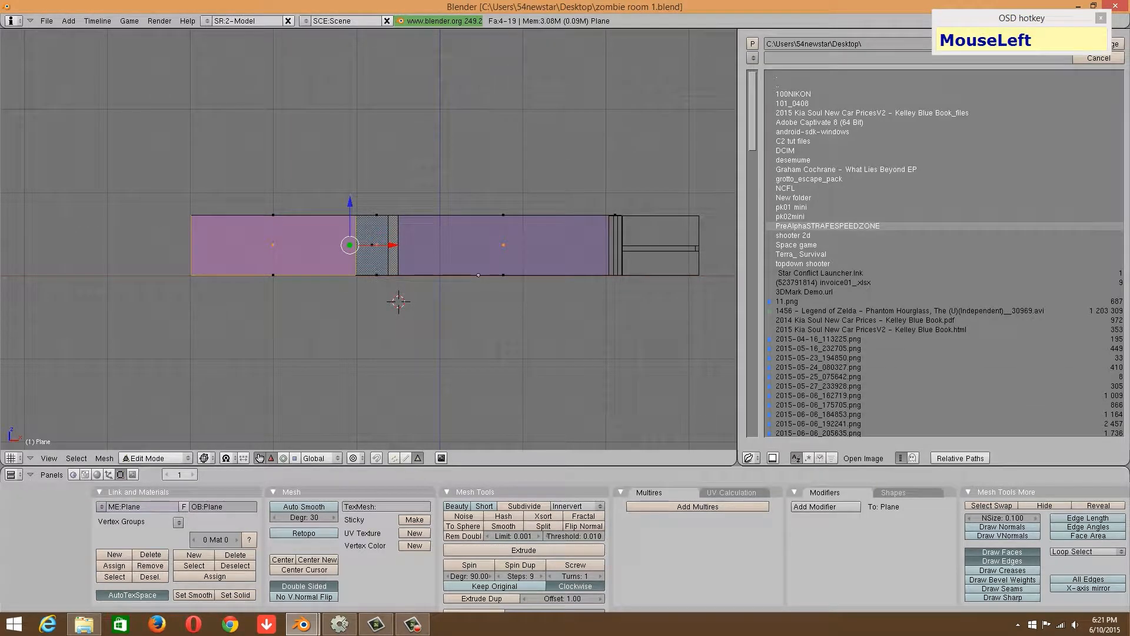
{"action": "key", "text": "ctrl"}
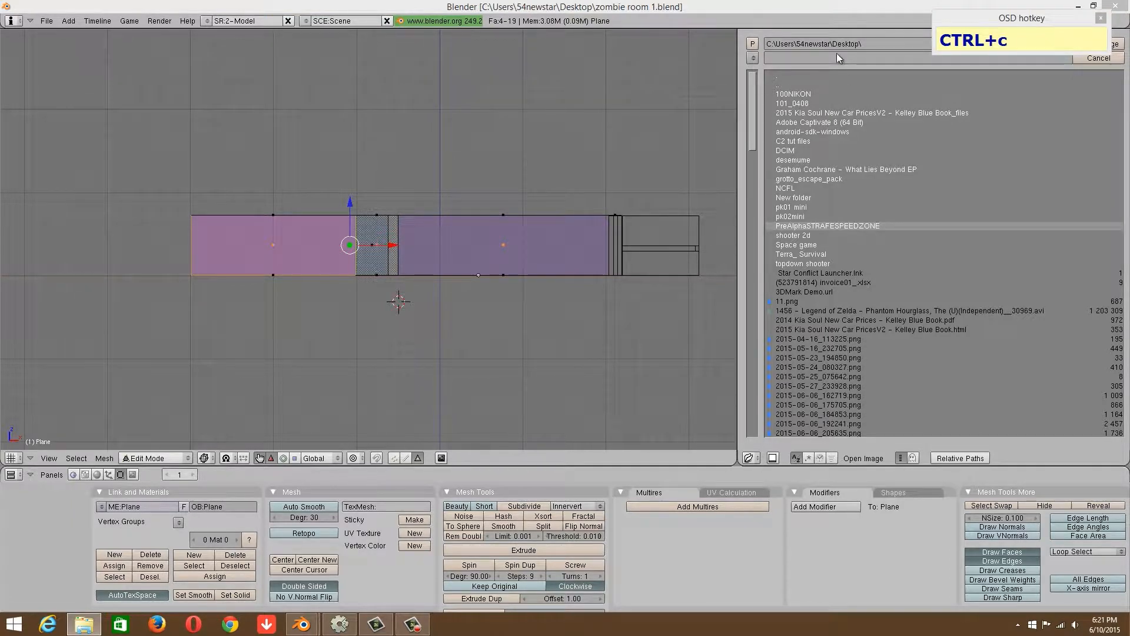
{"action": "left_click", "coordinate": [880, 43]}
{"action": "key", "text": "ctrl+v"}
{"action": "key", "text": "Return"}
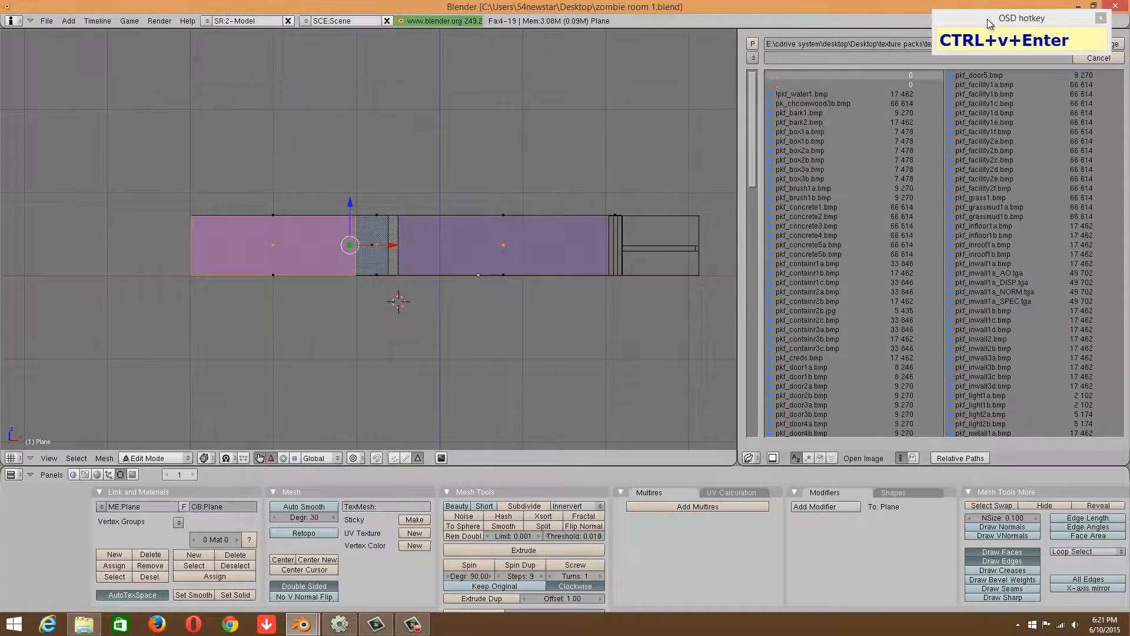
{"action": "left_click_drag", "start_coordinate": [987, 19], "coordinate": [62, 45]}
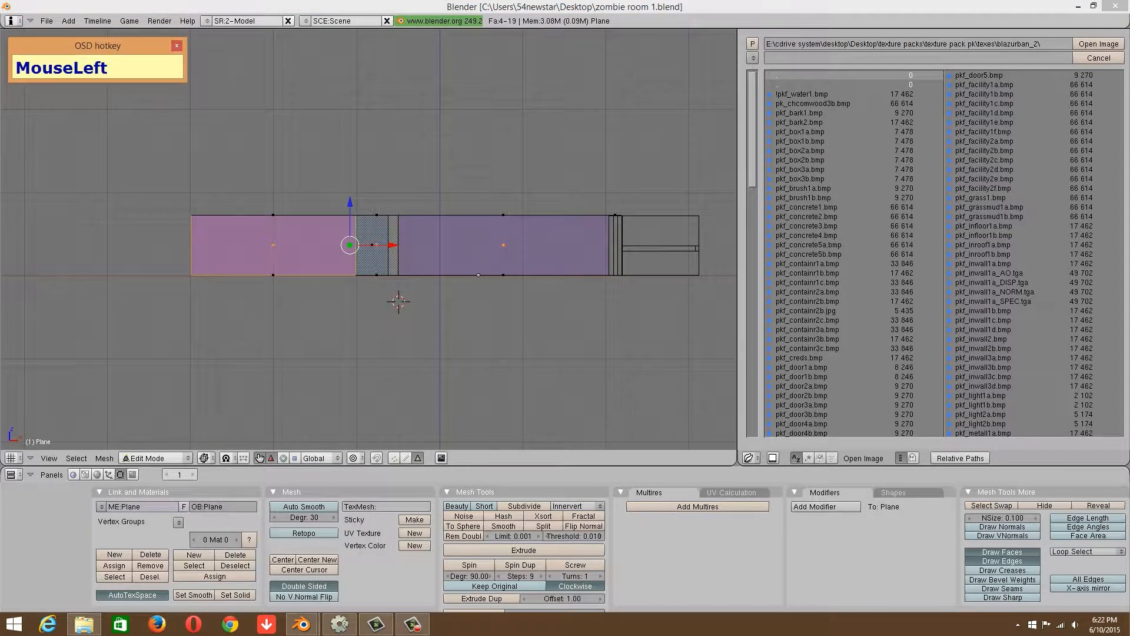
Switch to File Explorer, maximize the blazurban_2 folder window and browse to the inwall textures.
{"action": "left_click", "coordinate": [84, 624]}
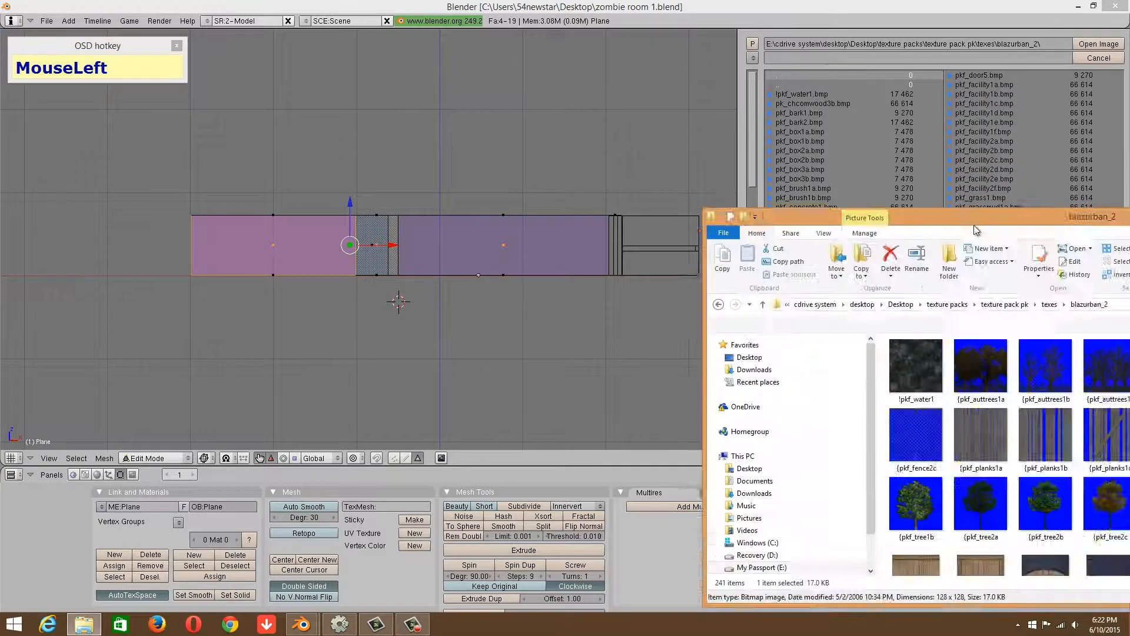
{"action": "left_click_drag", "start_coordinate": [1027, 222], "coordinate": [504, 136]}
{"action": "double_click", "coordinate": [504, 135]}
{"action": "left_click", "coordinate": [463, 376]}
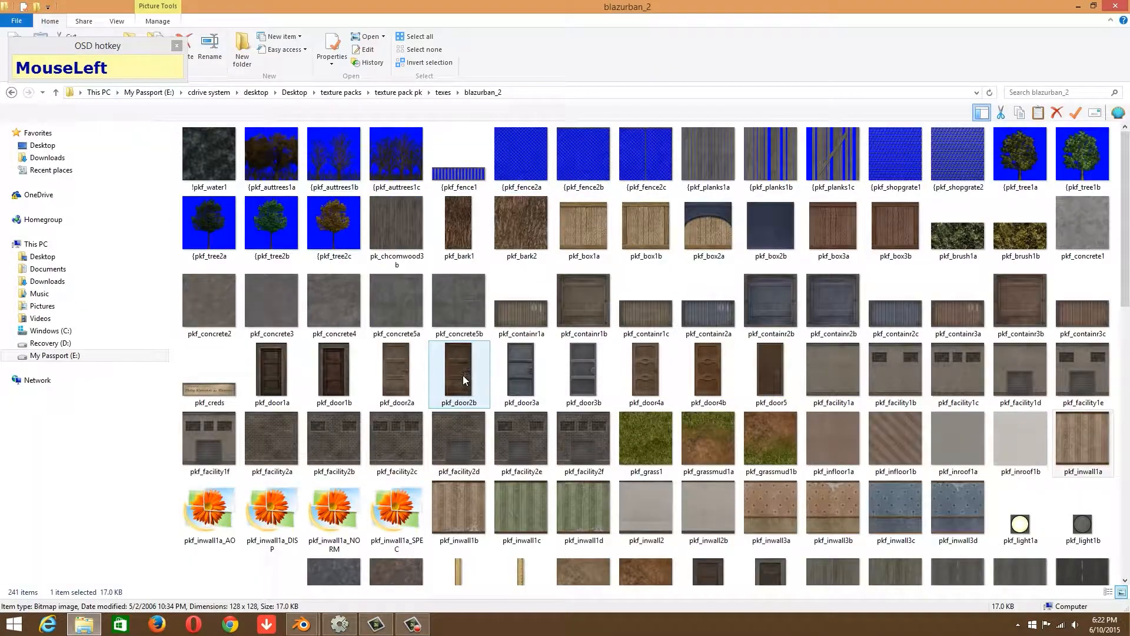
{"action": "scroll", "coordinate": [463, 375], "scroll_direction": "down", "scroll_amount": 3}
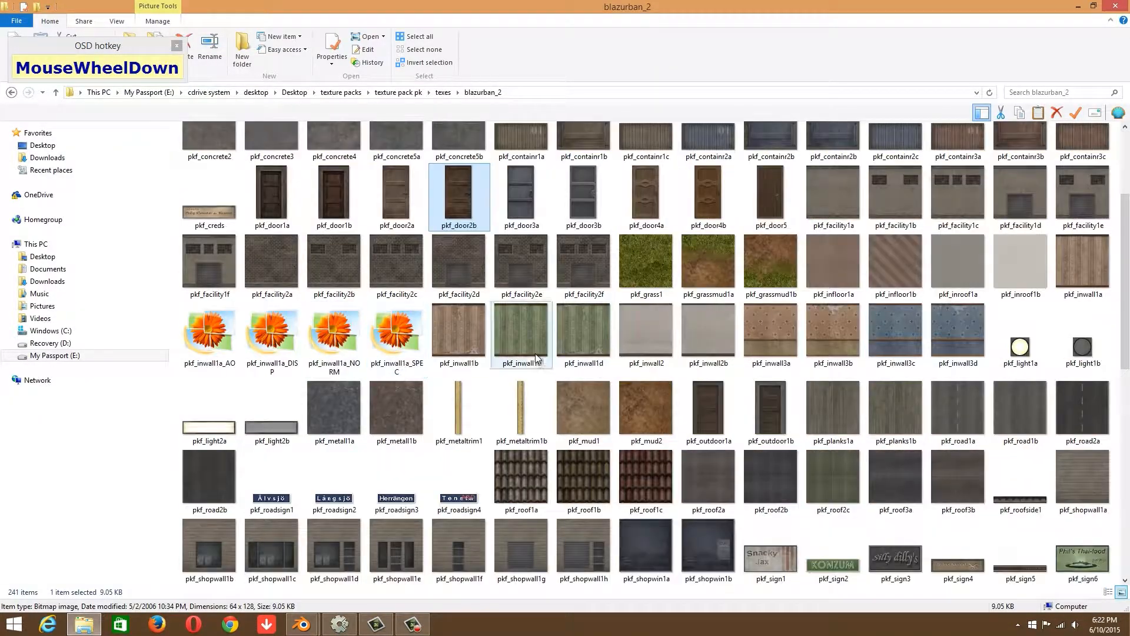
Copy the file name of the pkf_inwall1a texture without renaming it.
{"action": "right_click", "coordinate": [1072, 241]}
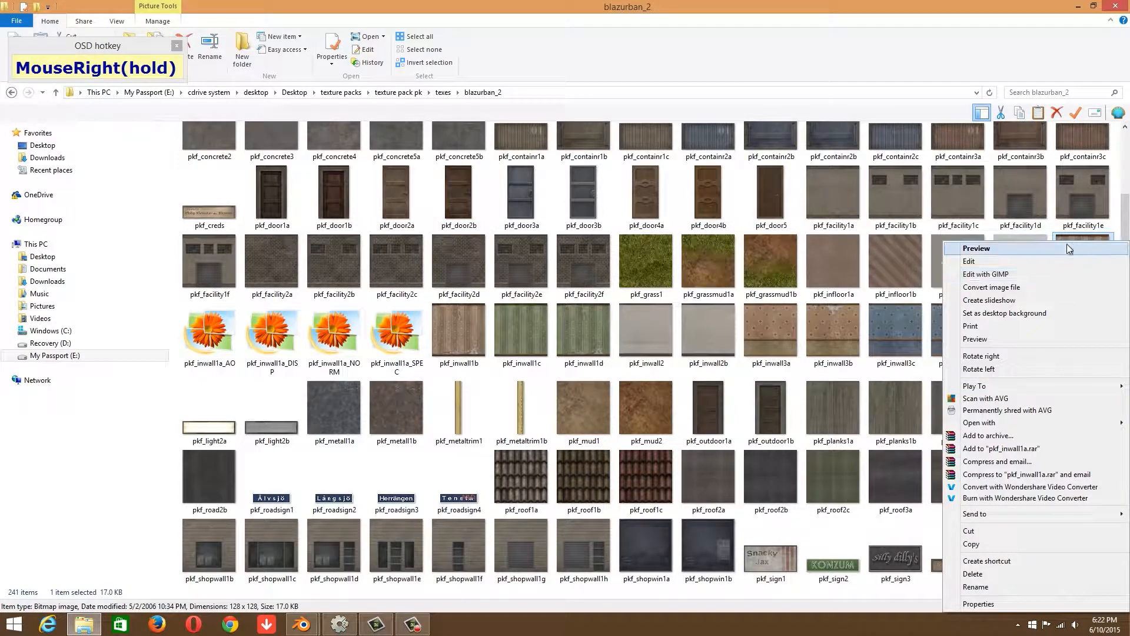
{"action": "left_click", "coordinate": [1073, 238]}
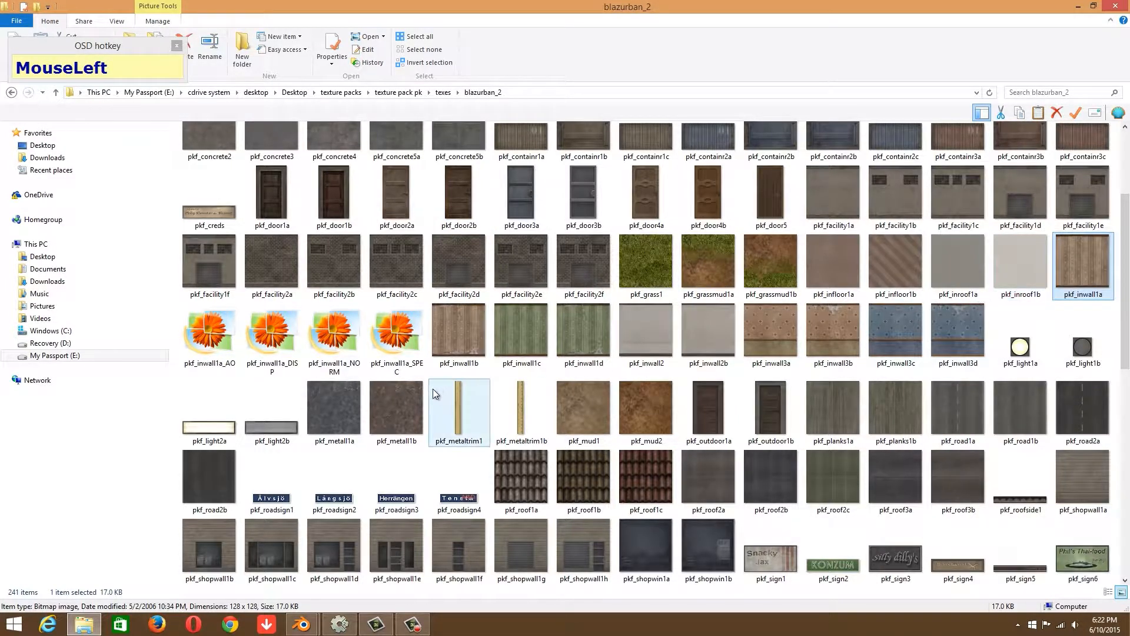
{"action": "right_click", "coordinate": [461, 348]}
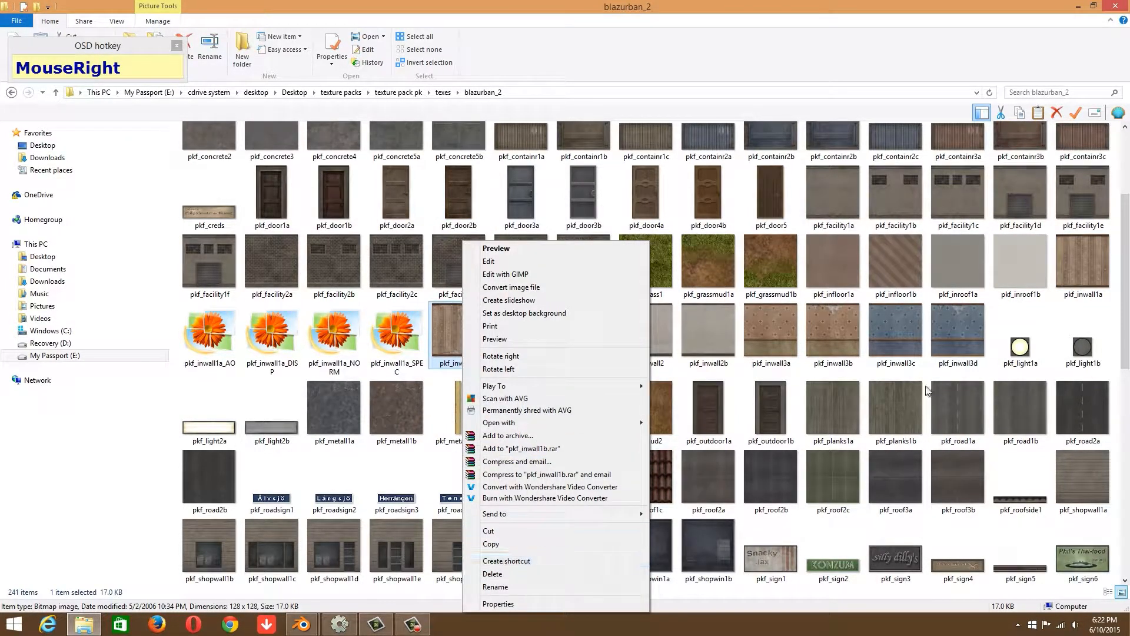
{"action": "left_click", "coordinate": [1066, 281]}
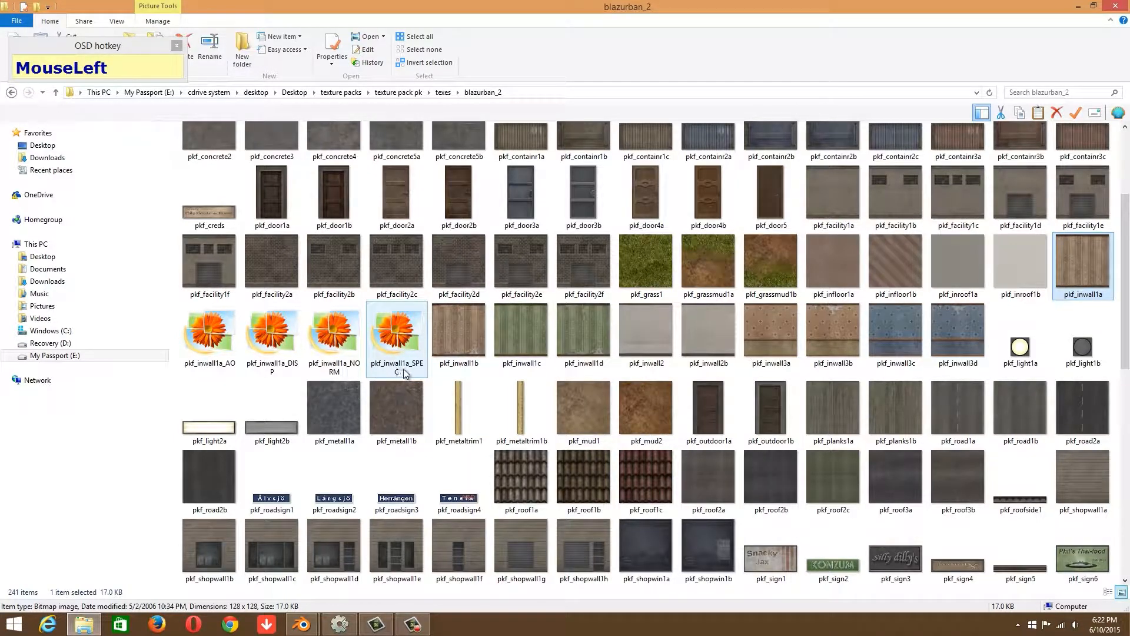
{"action": "right_click", "coordinate": [1061, 297]}
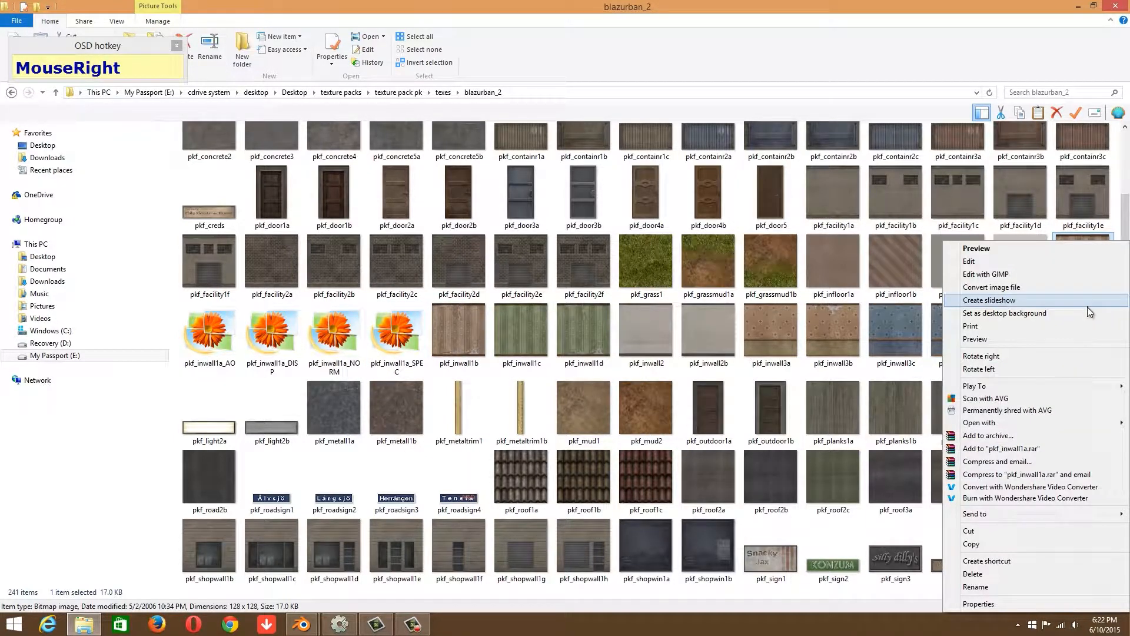
{"action": "left_click", "coordinate": [995, 587]}
{"action": "key", "text": "ctrl+c"}
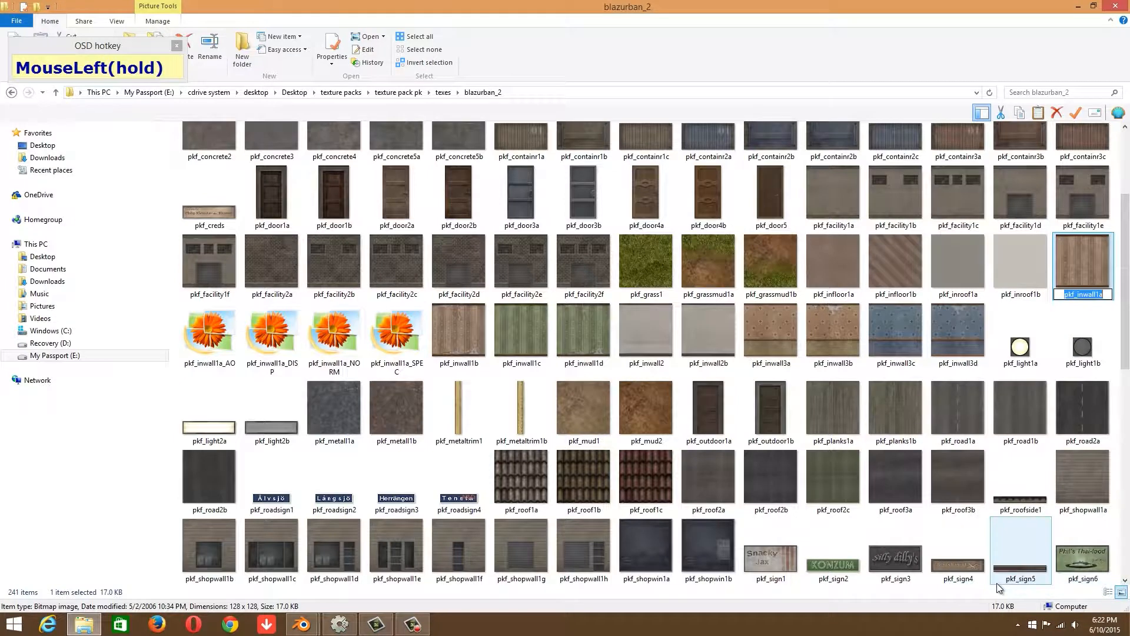
{"action": "key", "text": "ctrl"}
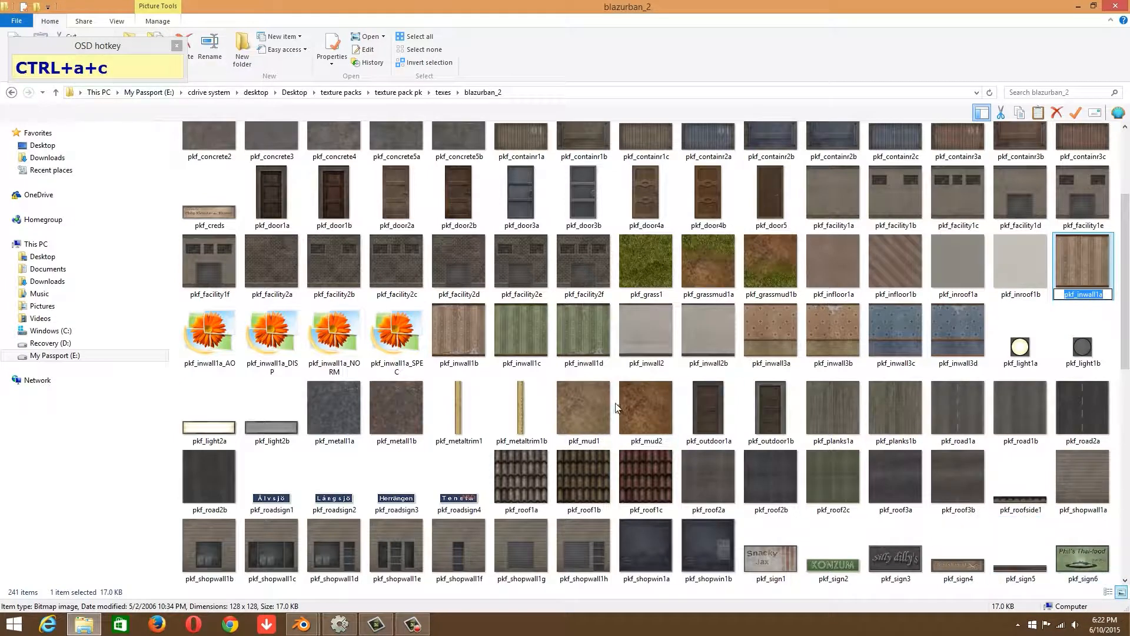
Return to Blender and try to open the wall texture by entering pkf_inwall1a as the file name.
{"action": "left_click", "coordinate": [303, 624]}
{"action": "left_click", "coordinate": [349, 584]}
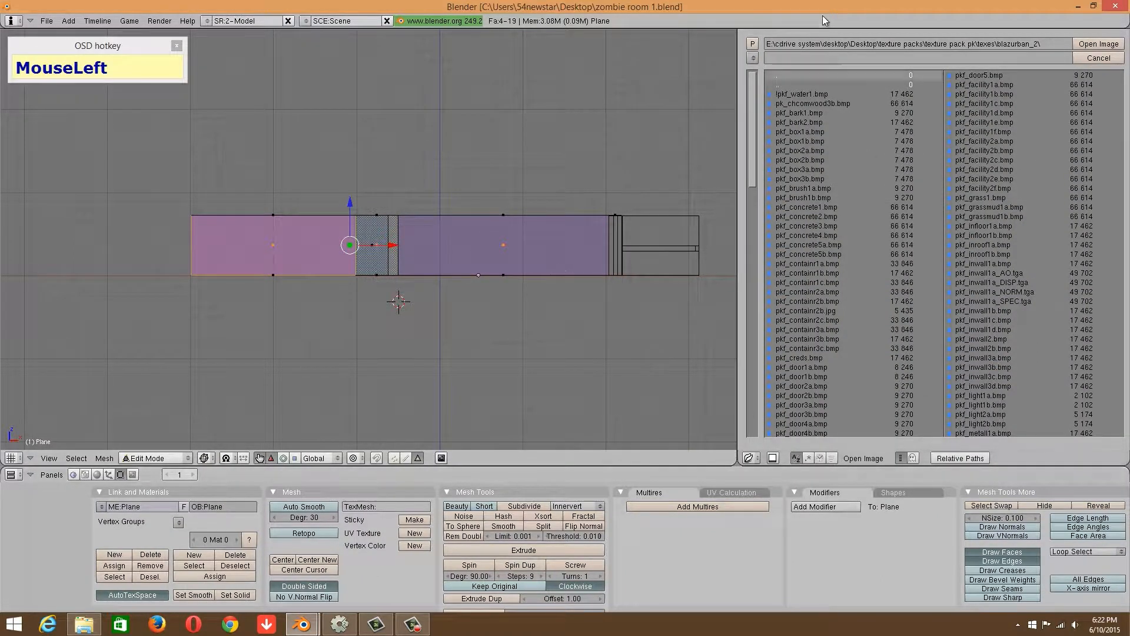
{"action": "left_click", "coordinate": [806, 55]}
{"action": "key", "text": "ctrl+v"}
{"action": "key", "text": "Return"}
{"action": "key", "text": "Return"}
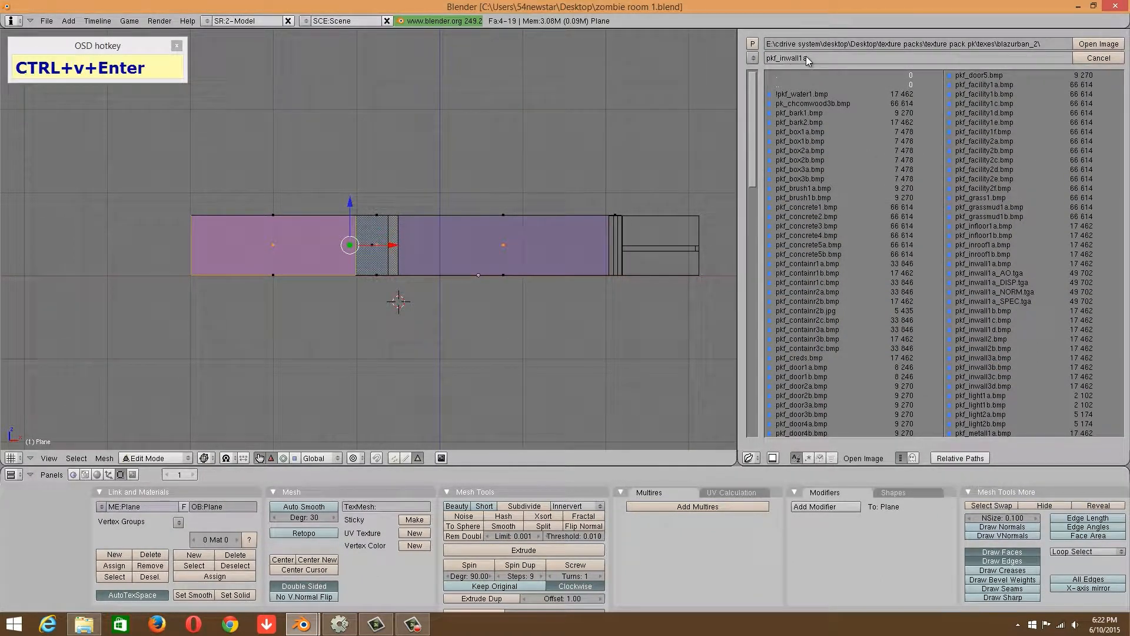
Check the UV/Image Editor's image list and start opening an image again.
{"action": "left_click", "coordinate": [838, 456]}
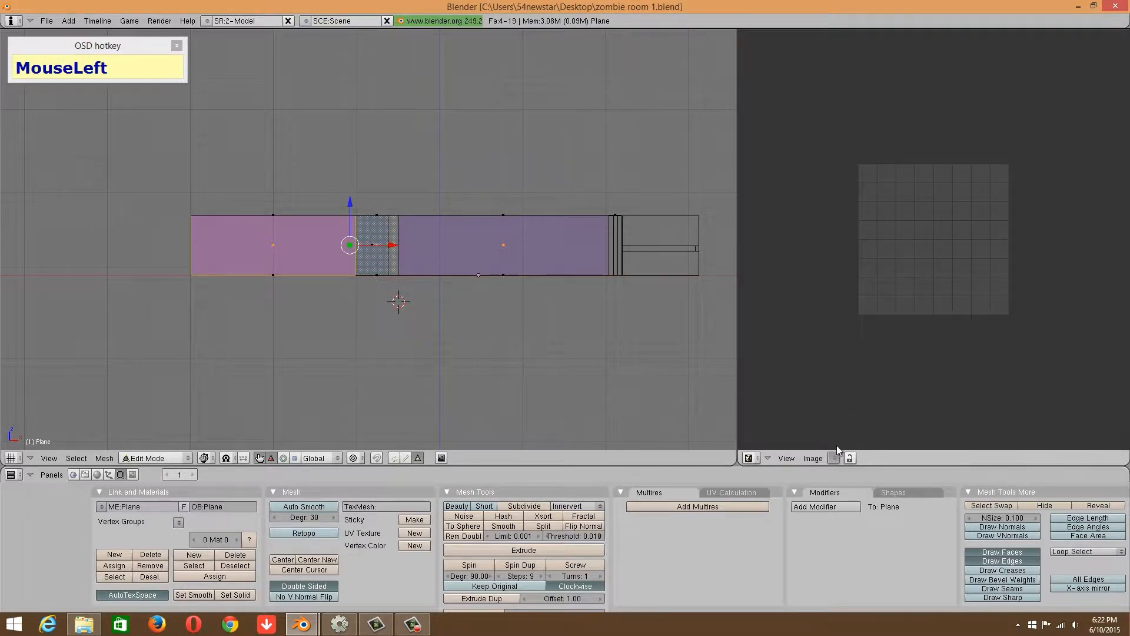
{"action": "left_click", "coordinate": [814, 458]}
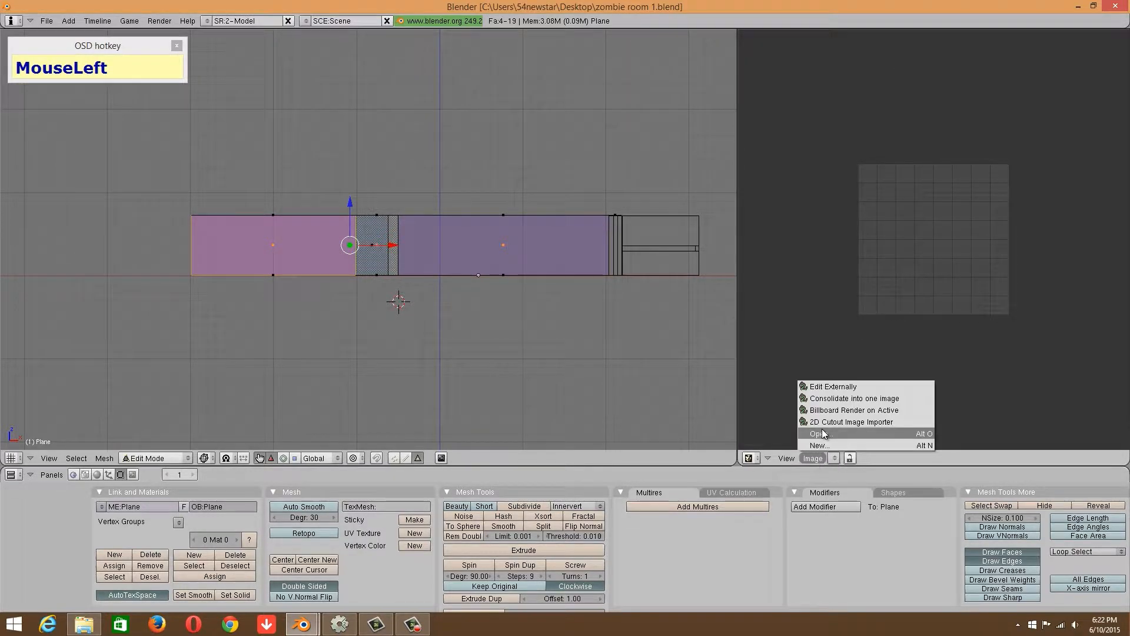
{"action": "left_click", "coordinate": [815, 445]}
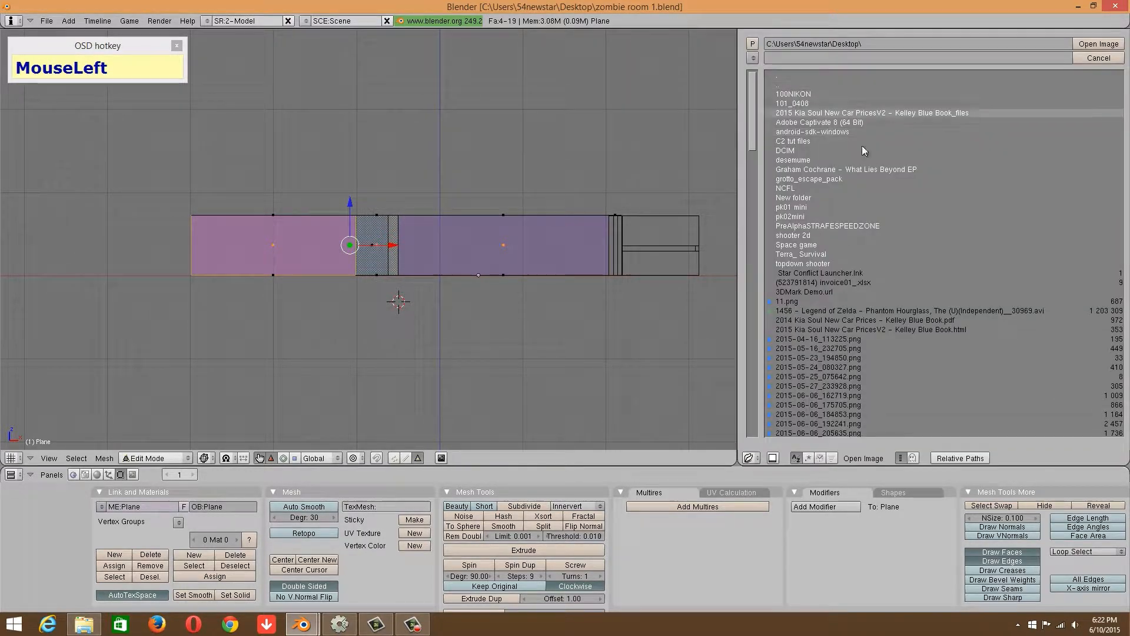
Switch to File Explorer and examine the pkf_inwall1a texture in the photo viewer and its file type in the file properties.
{"action": "left_click", "coordinate": [83, 625]}
{"action": "right_click", "coordinate": [1072, 262]}
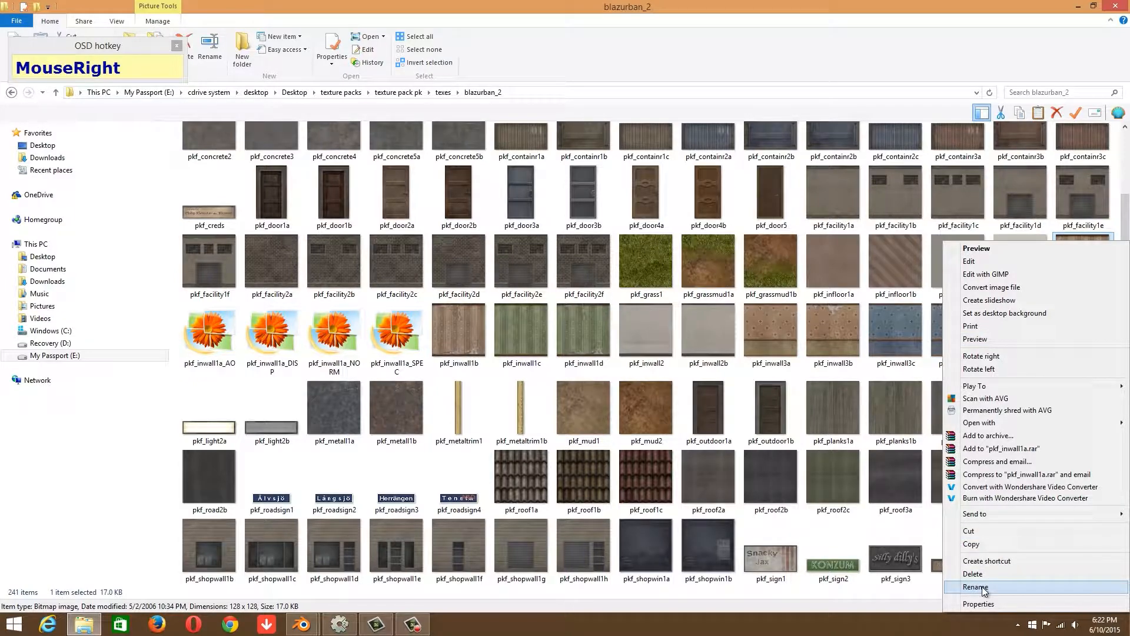
{"action": "left_click", "coordinate": [838, 311]}
{"action": "double_click", "coordinate": [1098, 274]}
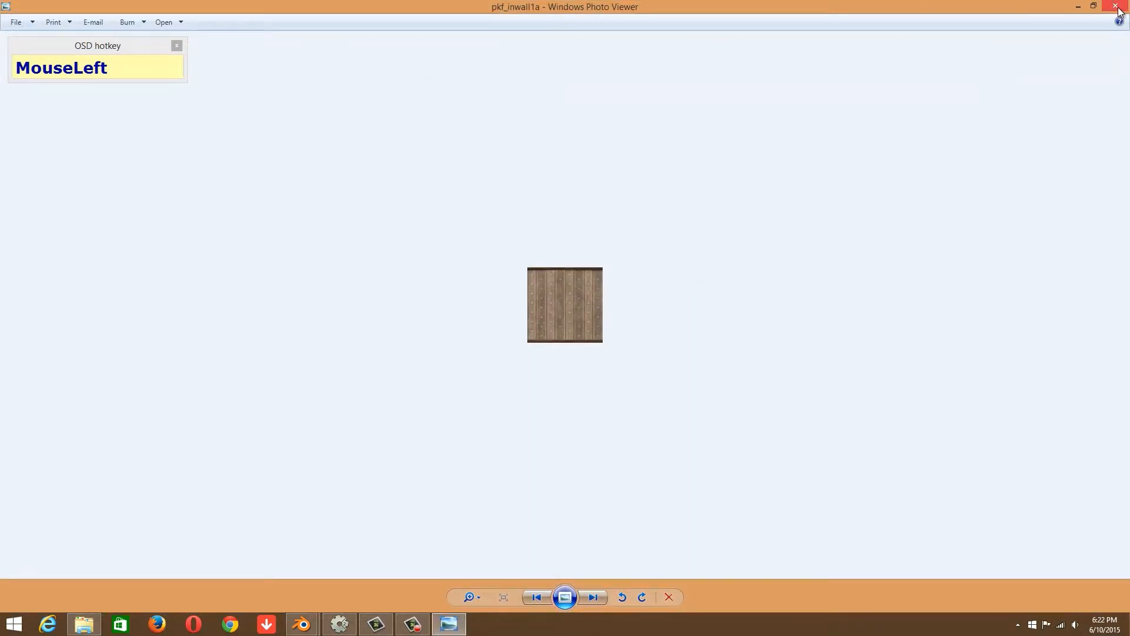
{"action": "left_click", "coordinate": [1117, 7]}
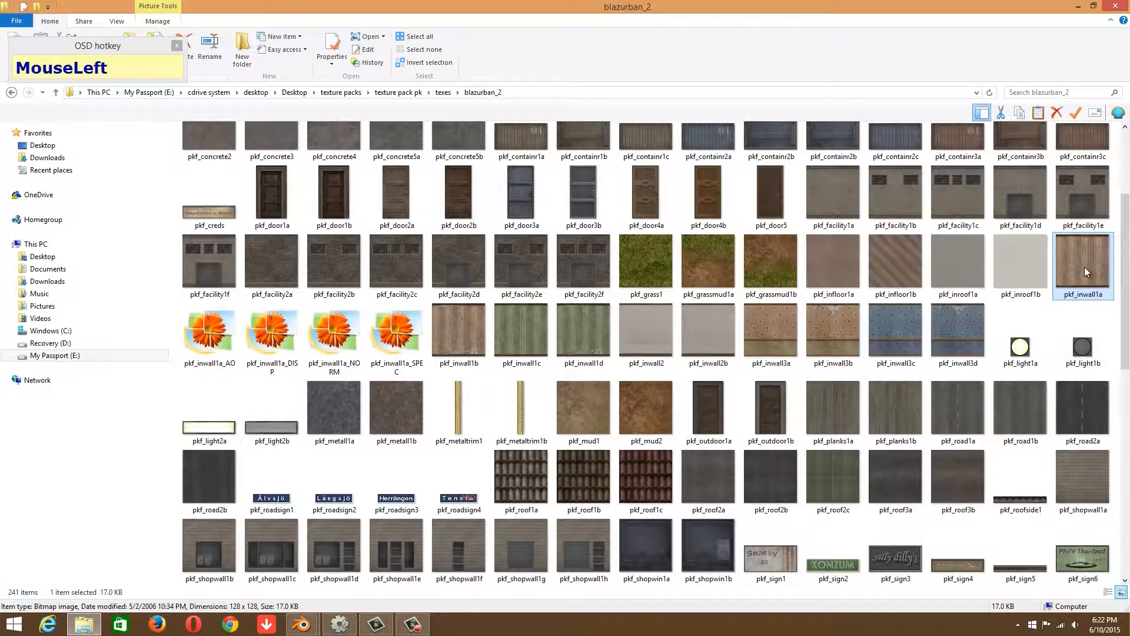
{"action": "right_click", "coordinate": [1085, 270]}
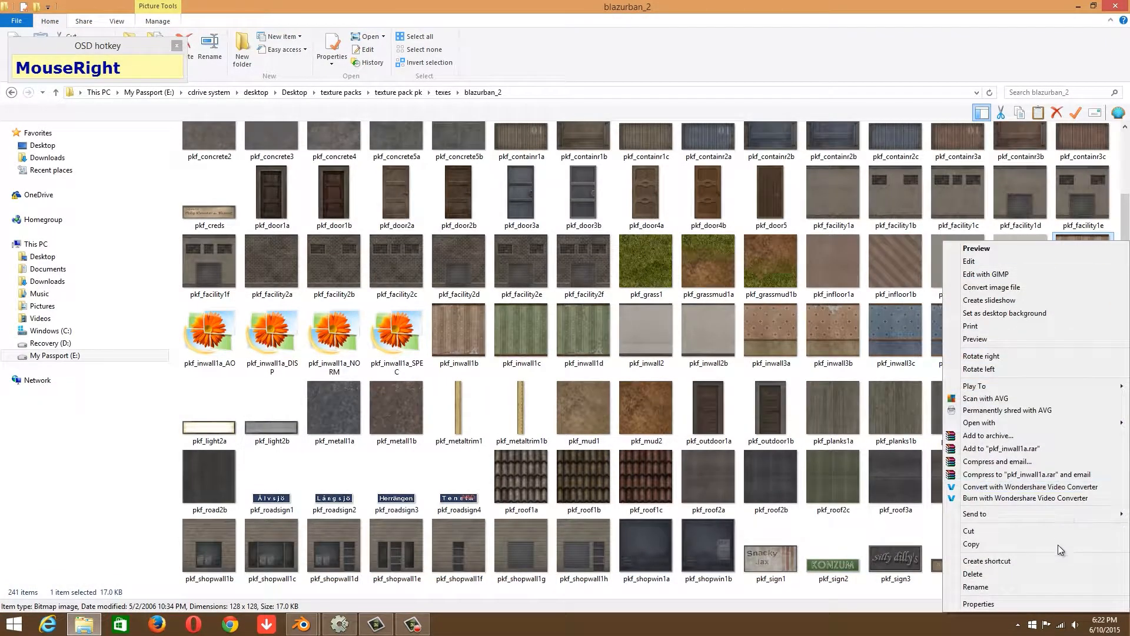
{"action": "left_click", "coordinate": [979, 604]}
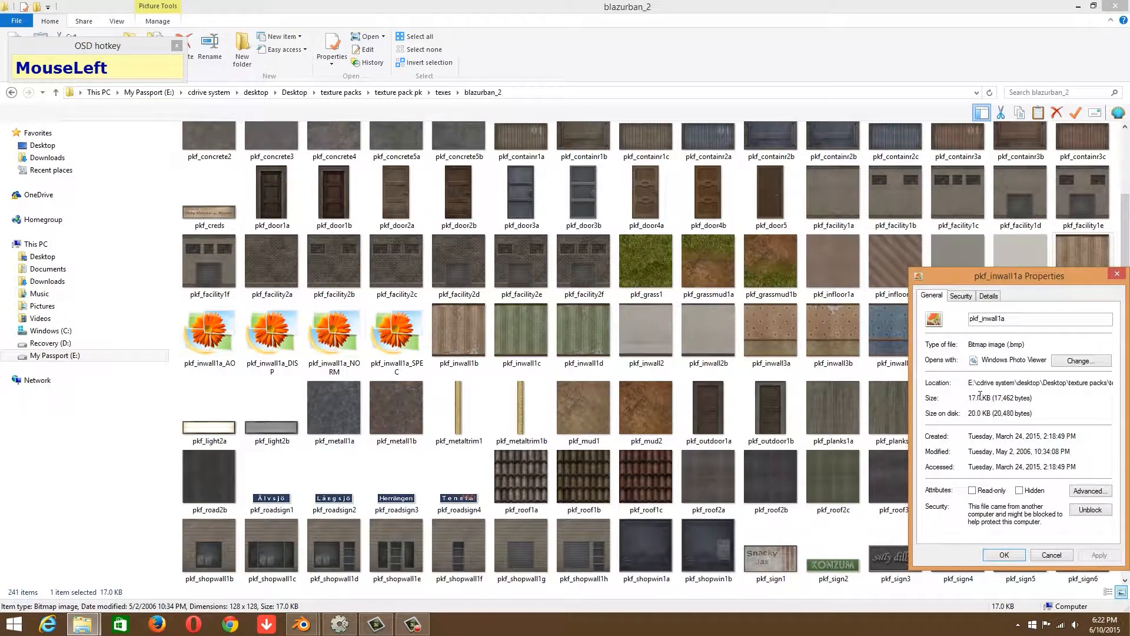
{"action": "left_click_drag", "start_coordinate": [1084, 280], "coordinate": [809, 239]}
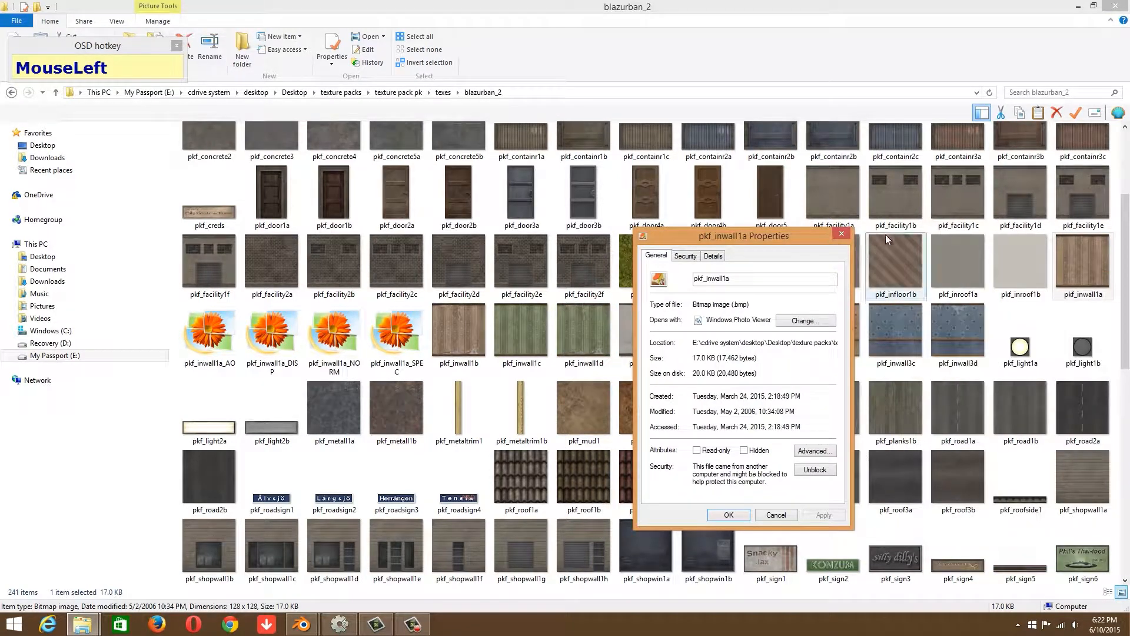
{"action": "left_click", "coordinate": [842, 234]}
Copy the pkf_inwall1a file name again from its name field.
{"action": "right_click", "coordinate": [1067, 294]}
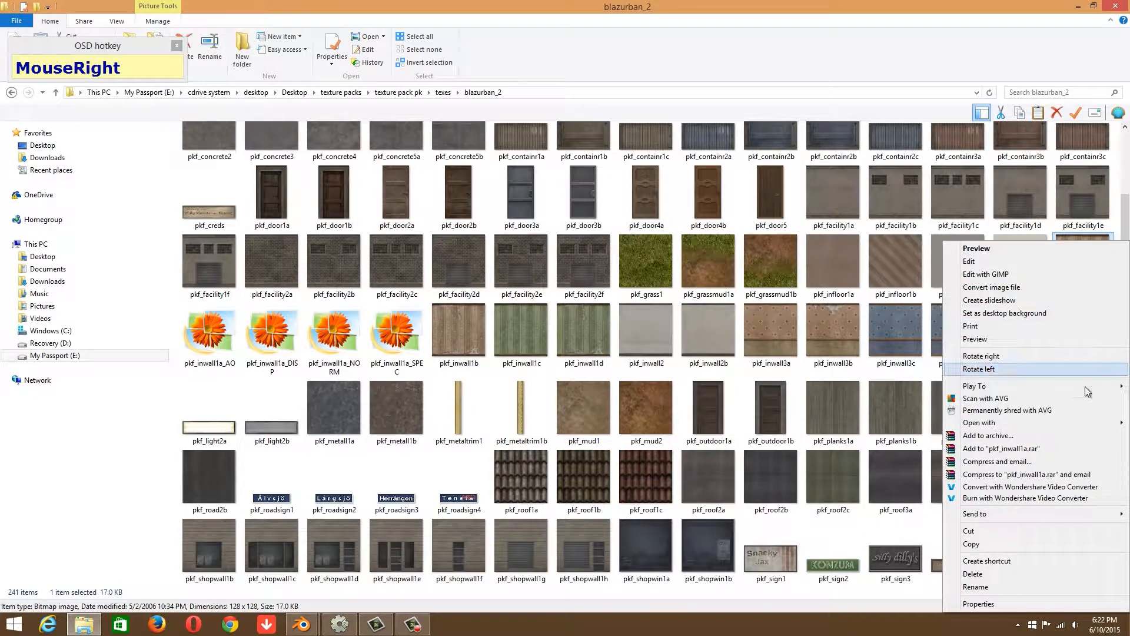
{"action": "left_click", "coordinate": [986, 591]}
{"action": "key", "text": "ctrl+c"}
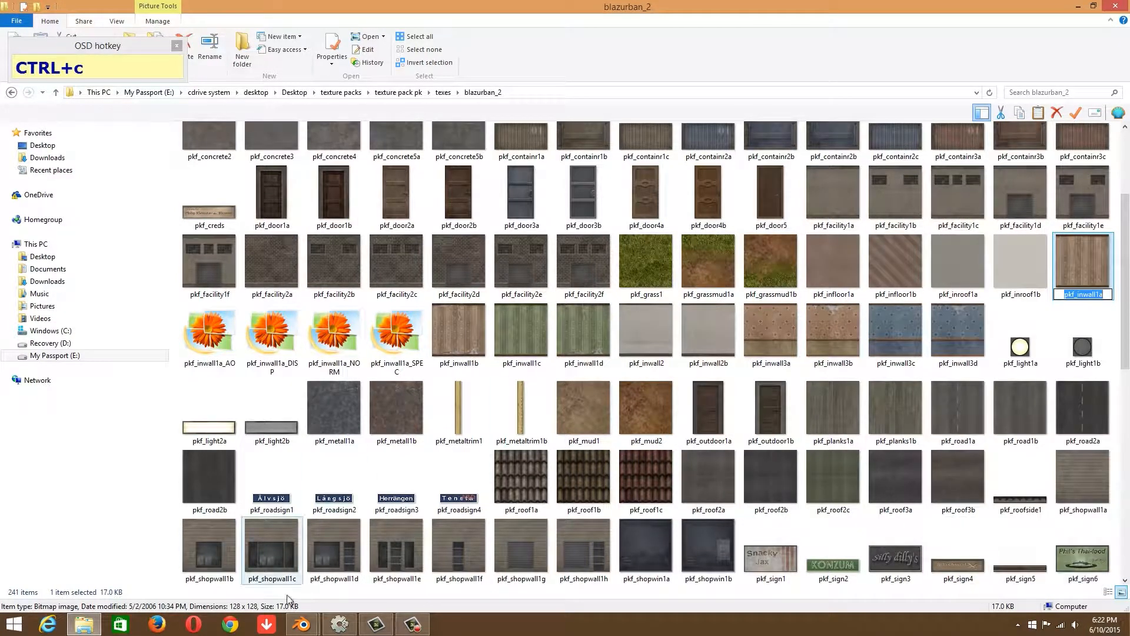
Return to Blender and try to open the image with the file name pkf_inwall1a.bmp from the Desktop folder.
{"action": "left_click", "coordinate": [307, 627]}
{"action": "left_click", "coordinate": [366, 559]}
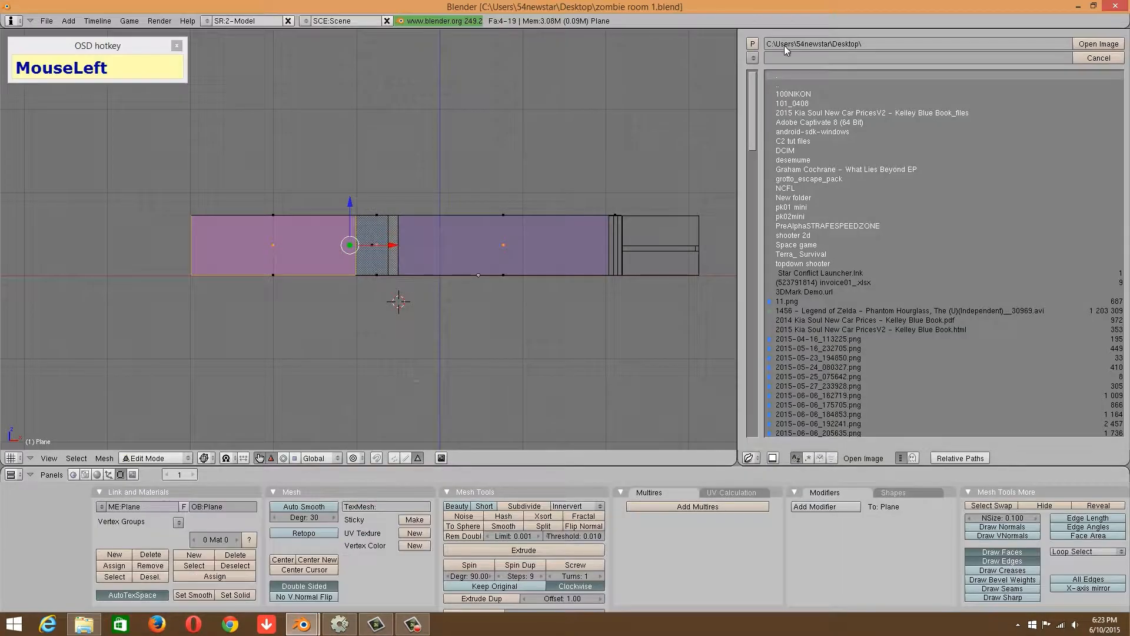
{"action": "left_click", "coordinate": [790, 55]}
{"action": "key", "text": "ctrl+v"}
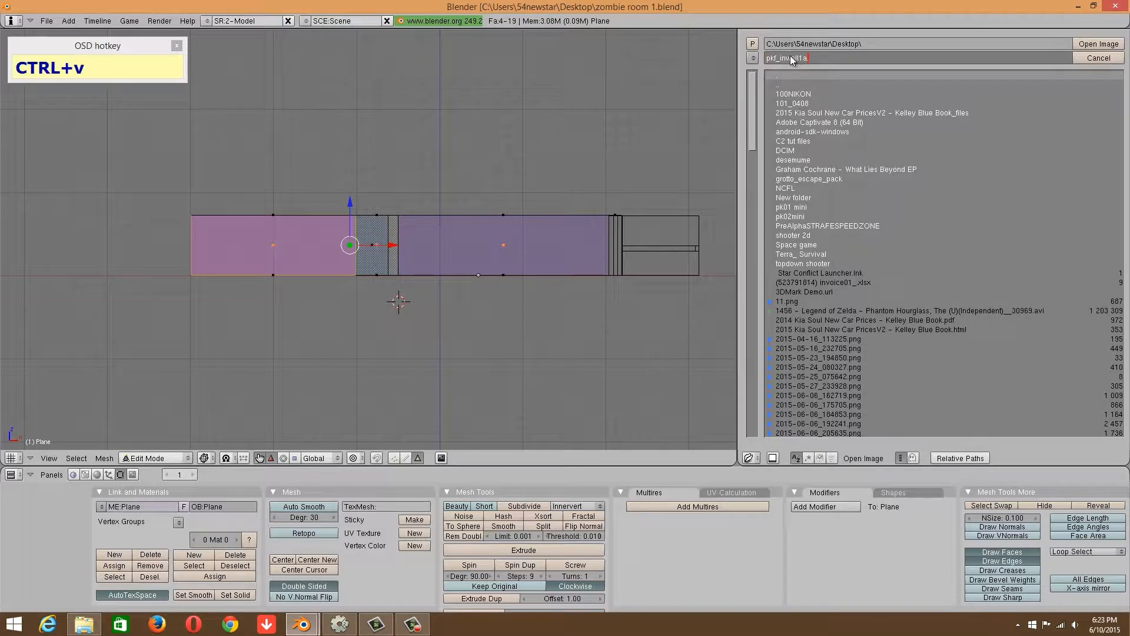
{"action": "type", "text": ".bmo"}
{"action": "key", "text": "BackSpace"}
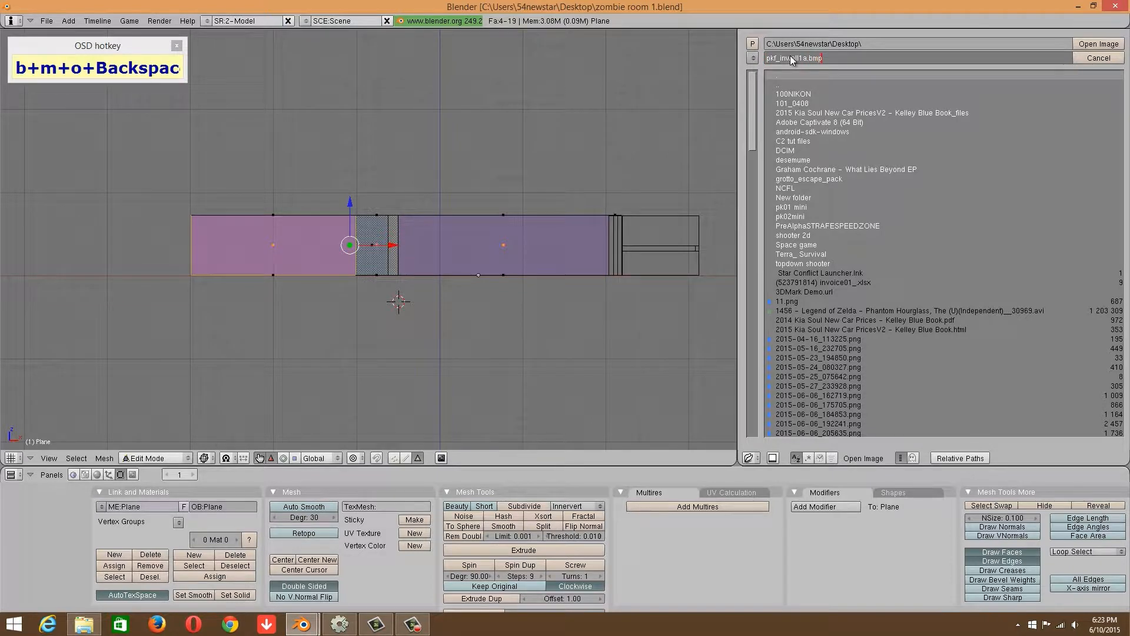
{"action": "type", "text": "p"}
{"action": "left_click", "coordinate": [1090, 47]}
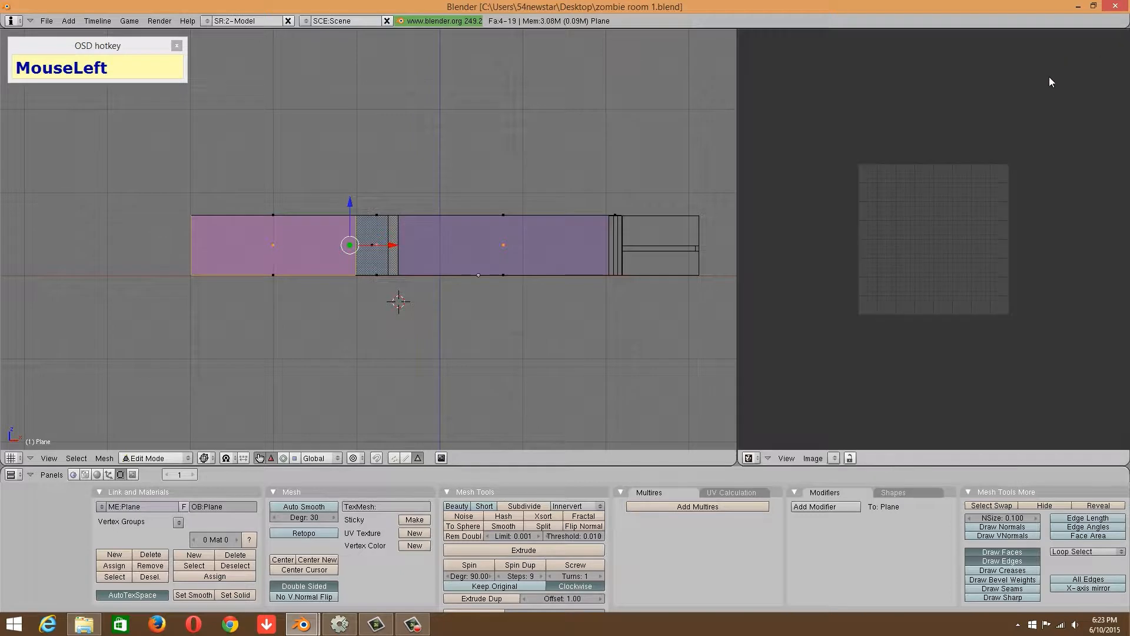
Point the image browser at the blazurban_2 texture folder, using the folder path copied from File Explorer.
{"action": "left_click", "coordinate": [814, 458]}
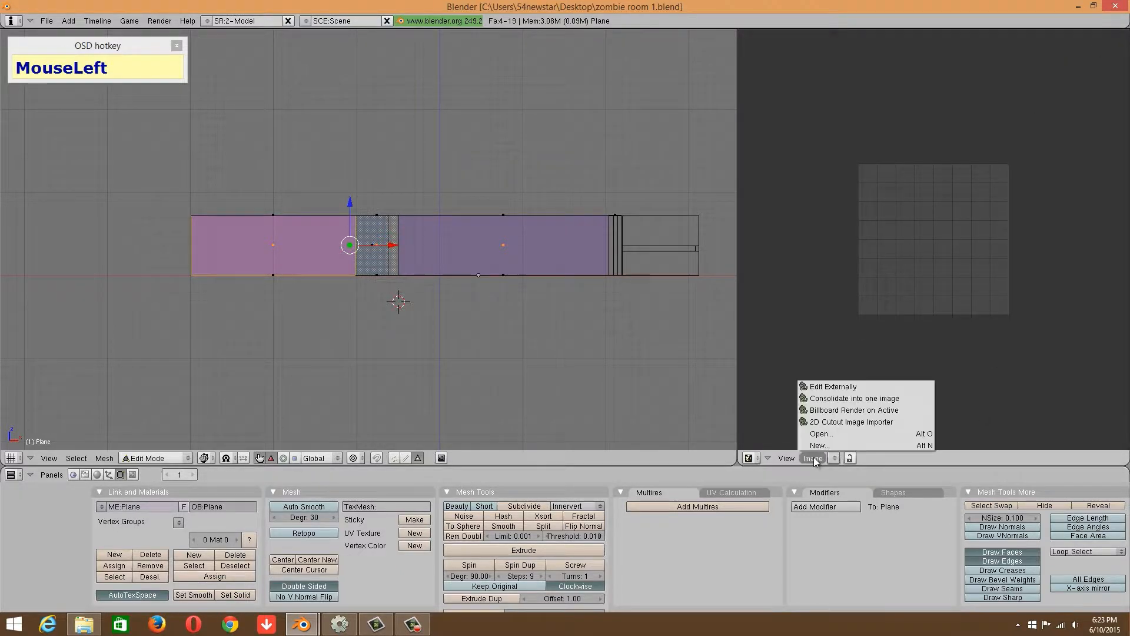
{"action": "left_click", "coordinate": [824, 436]}
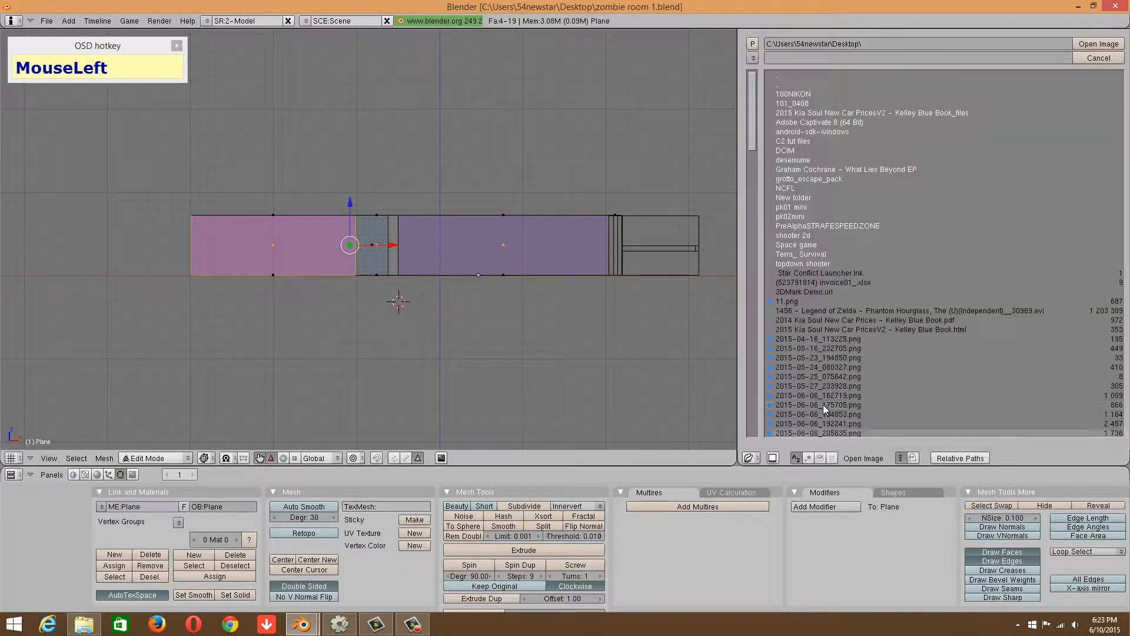
{"action": "left_click", "coordinate": [751, 58]}
{"action": "left_click", "coordinate": [84, 624]}
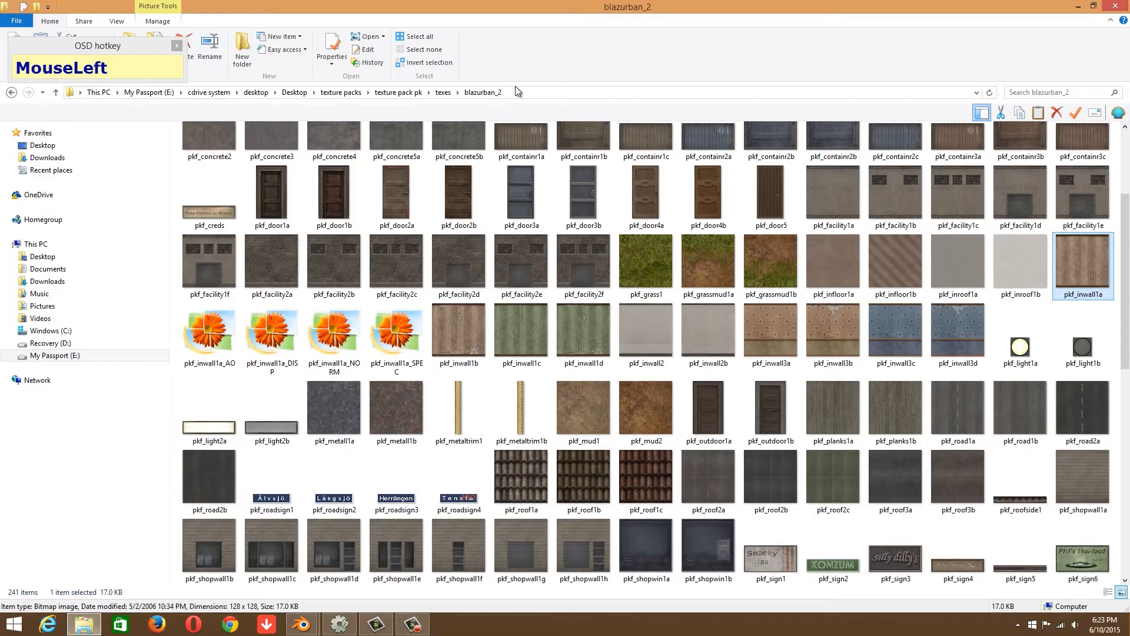
{"action": "left_click", "coordinate": [516, 88]}
{"action": "key", "text": "ctrl+c"}
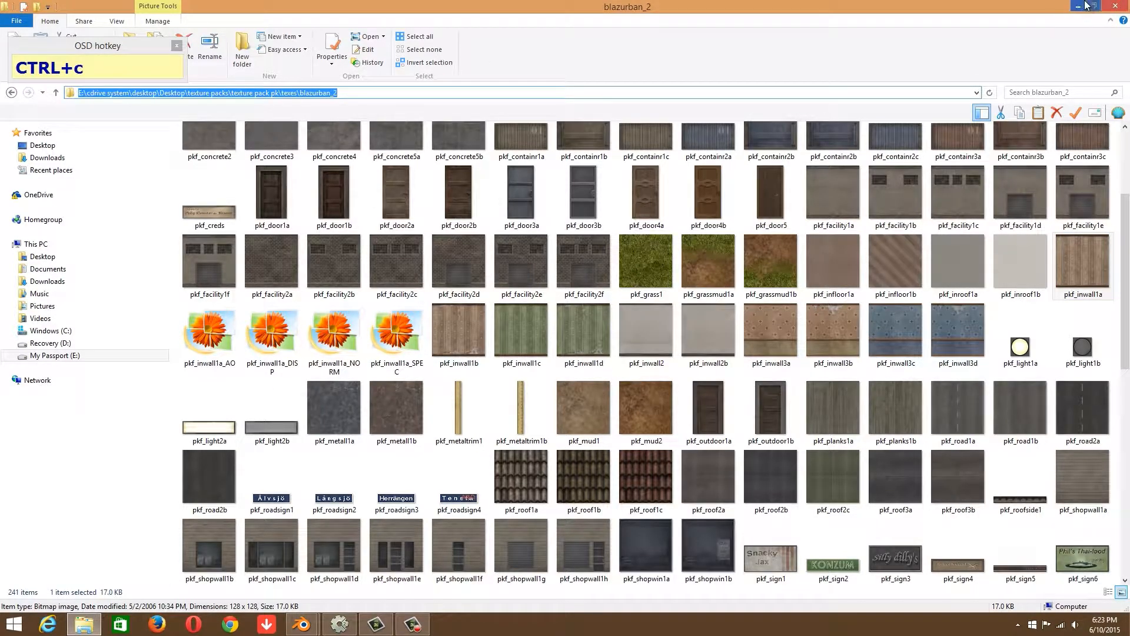
{"action": "left_click", "coordinate": [1081, 6]}
{"action": "left_click", "coordinate": [963, 44]}
{"action": "key", "text": "ctrl+v"}
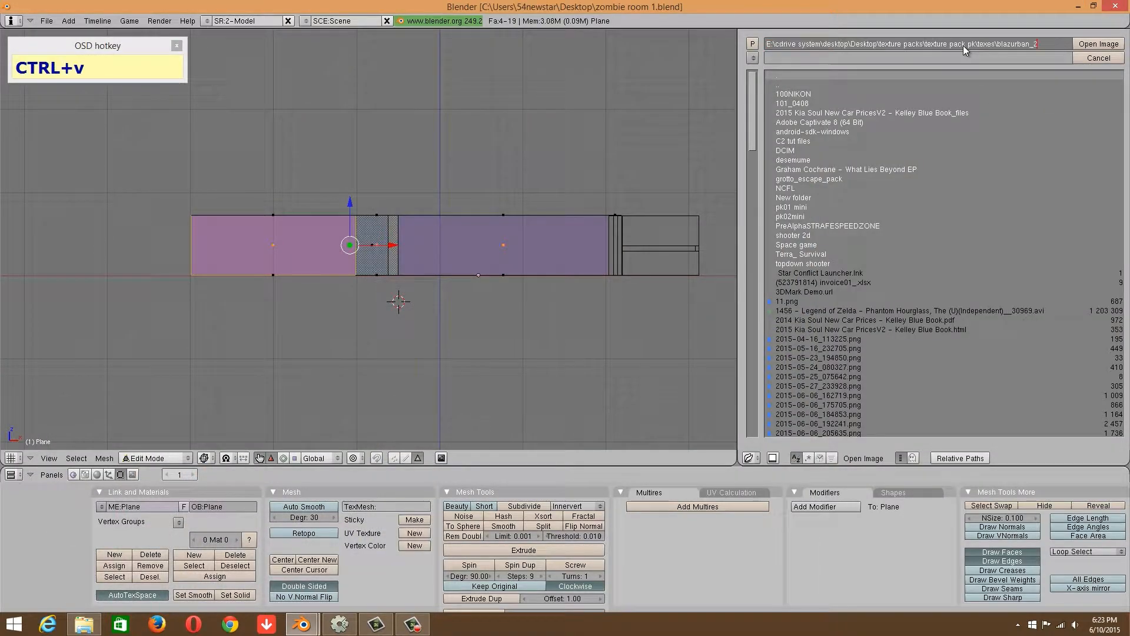
{"action": "key", "text": "Return"}
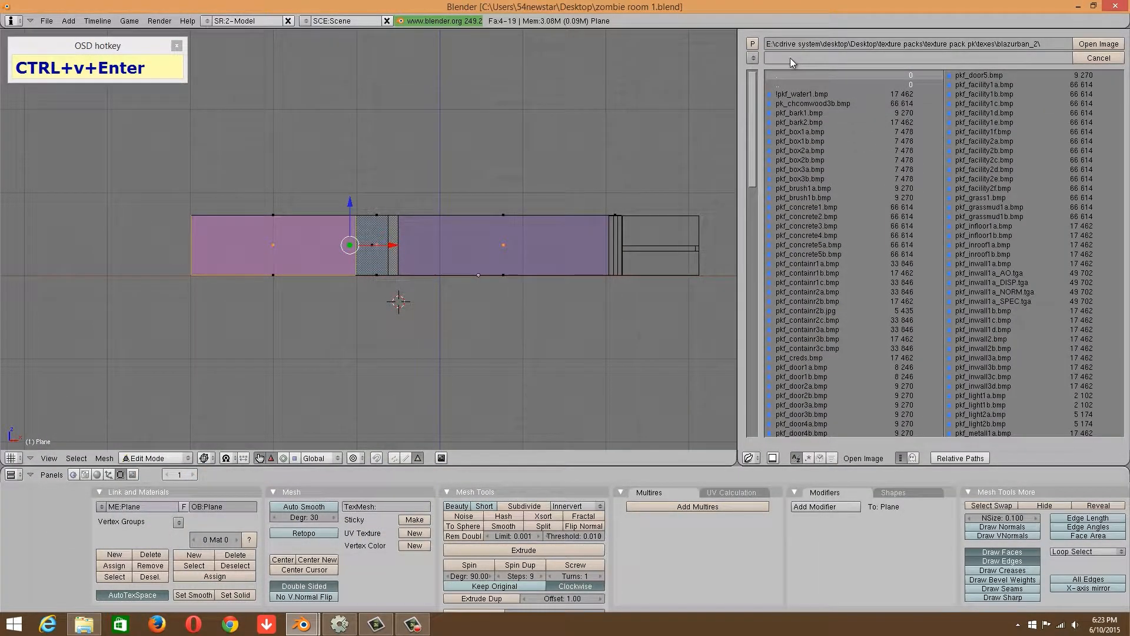
Copy the name of the pkf_inwall1a texture in File Explorer and return to Blender.
{"action": "left_click", "coordinate": [84, 624]}
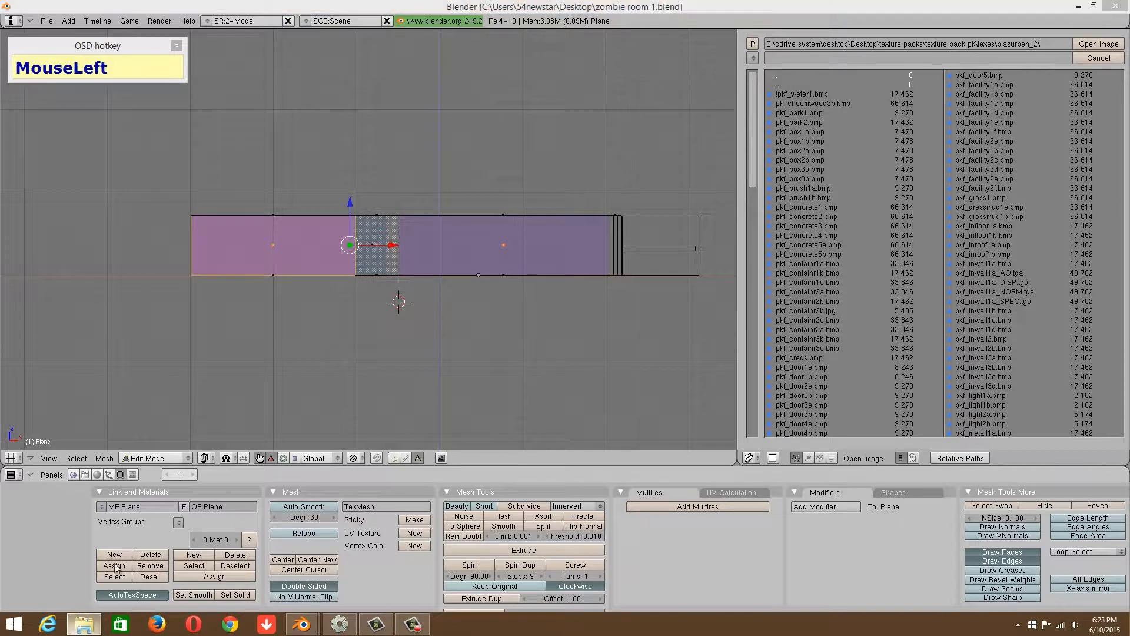
{"action": "right_click", "coordinate": [1068, 263]}
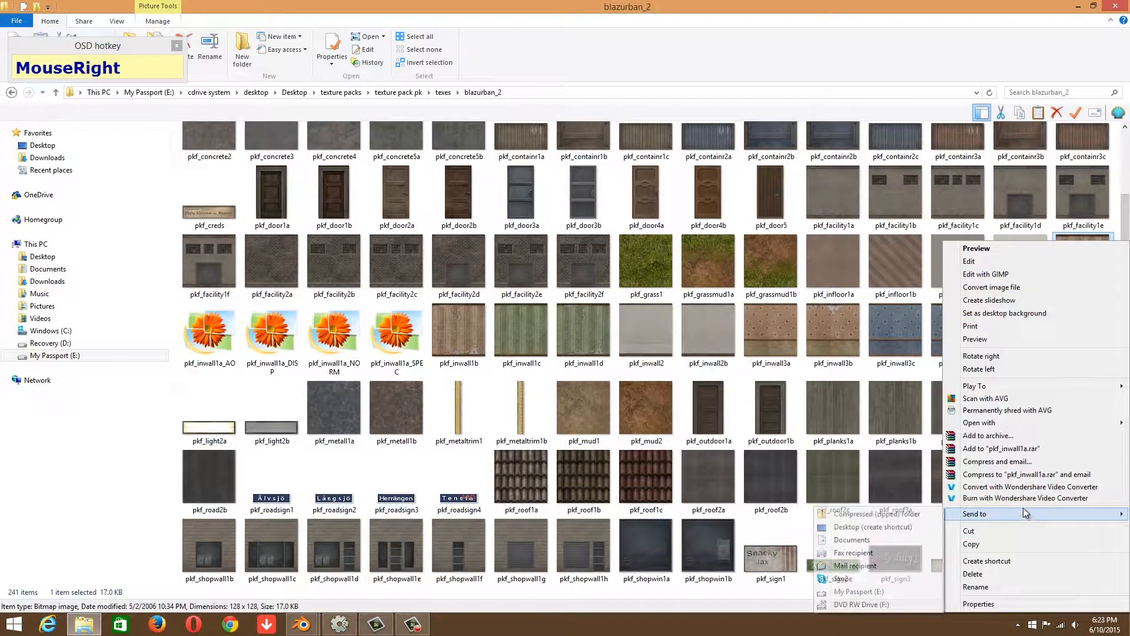
{"action": "left_click", "coordinate": [985, 586]}
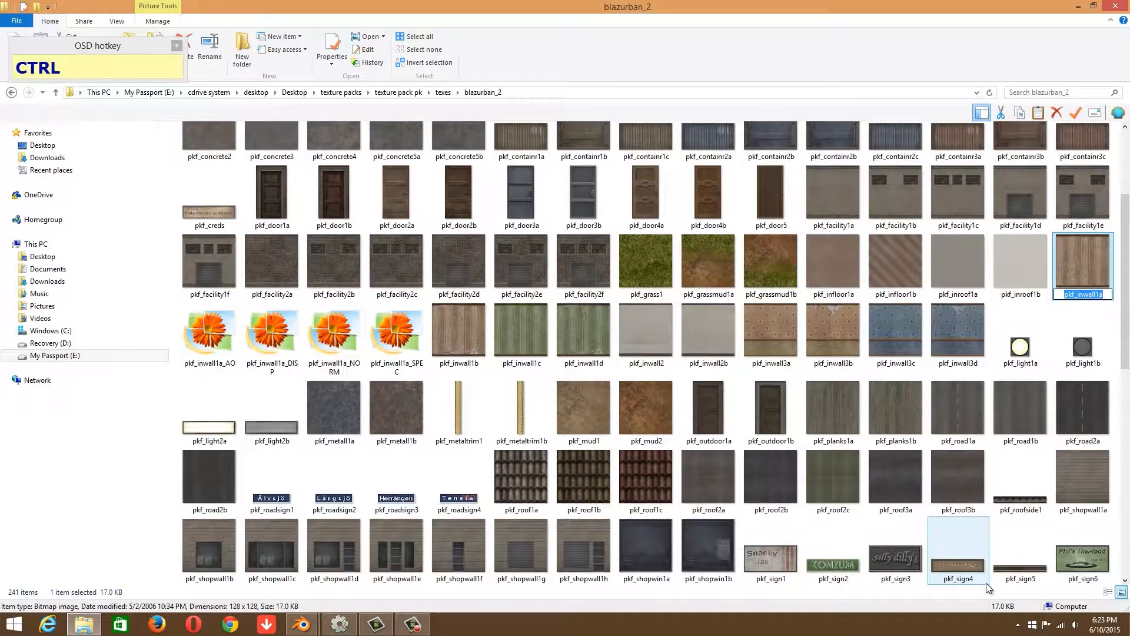
{"action": "key", "text": "ctrl+c"}
{"action": "left_click", "coordinate": [1078, 6]}
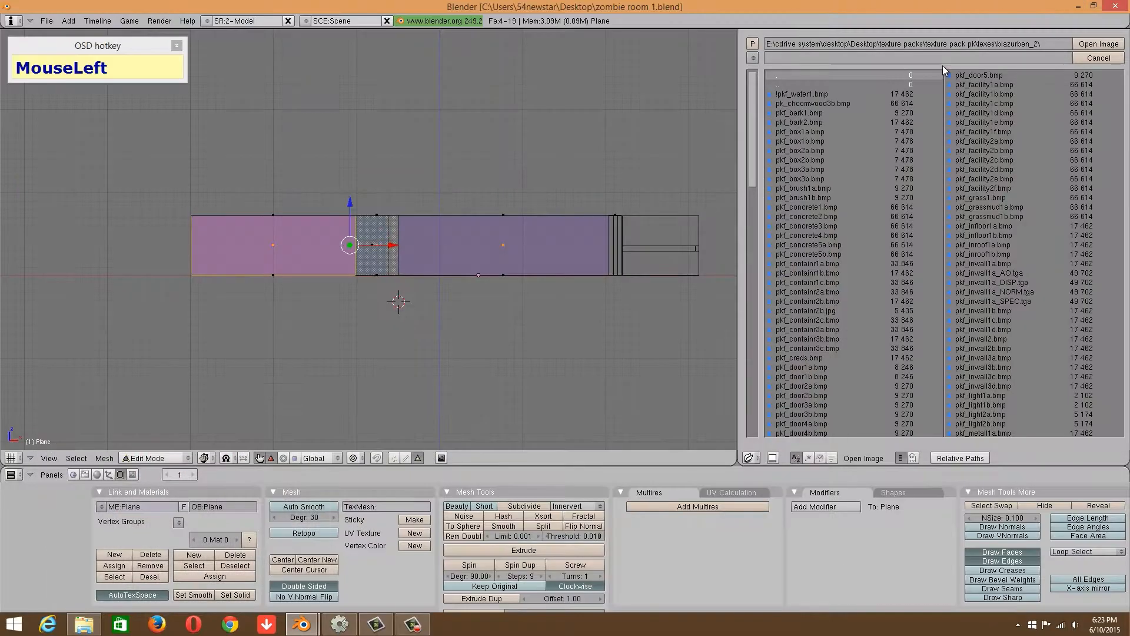
Enter the copied name pkf_inwall1a as the file name of the image to open.
{"action": "left_click", "coordinate": [942, 58]}
{"action": "key", "text": "ctrl+v"}
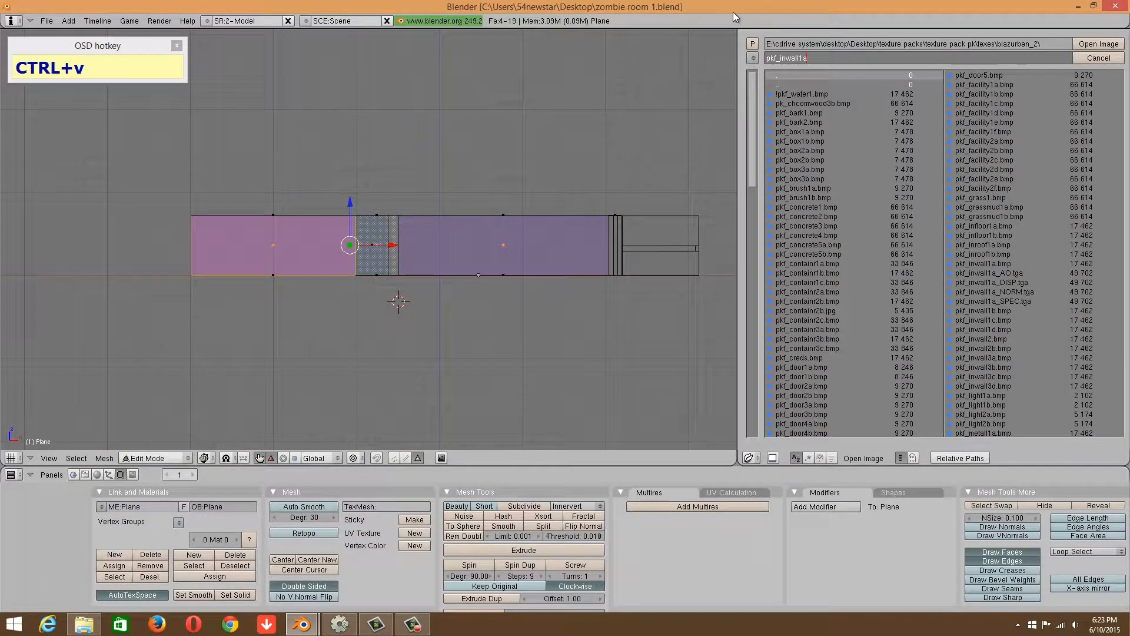
{"action": "left_click", "coordinate": [736, 18]}
{"action": "left_click", "coordinate": [826, 186]}
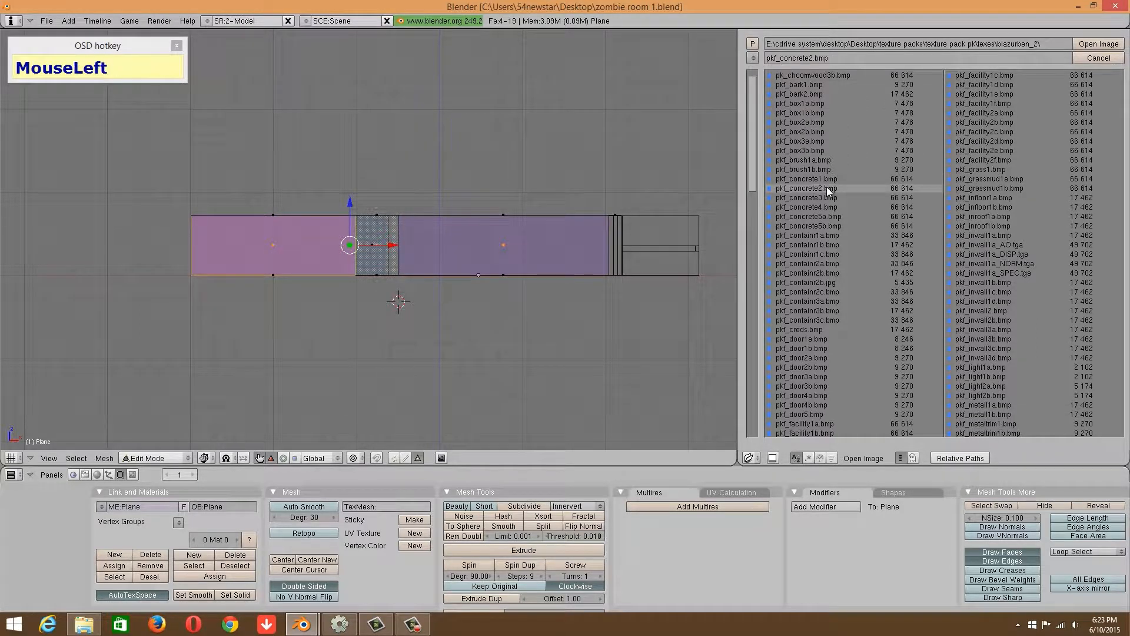
{"action": "left_click", "coordinate": [853, 54]}
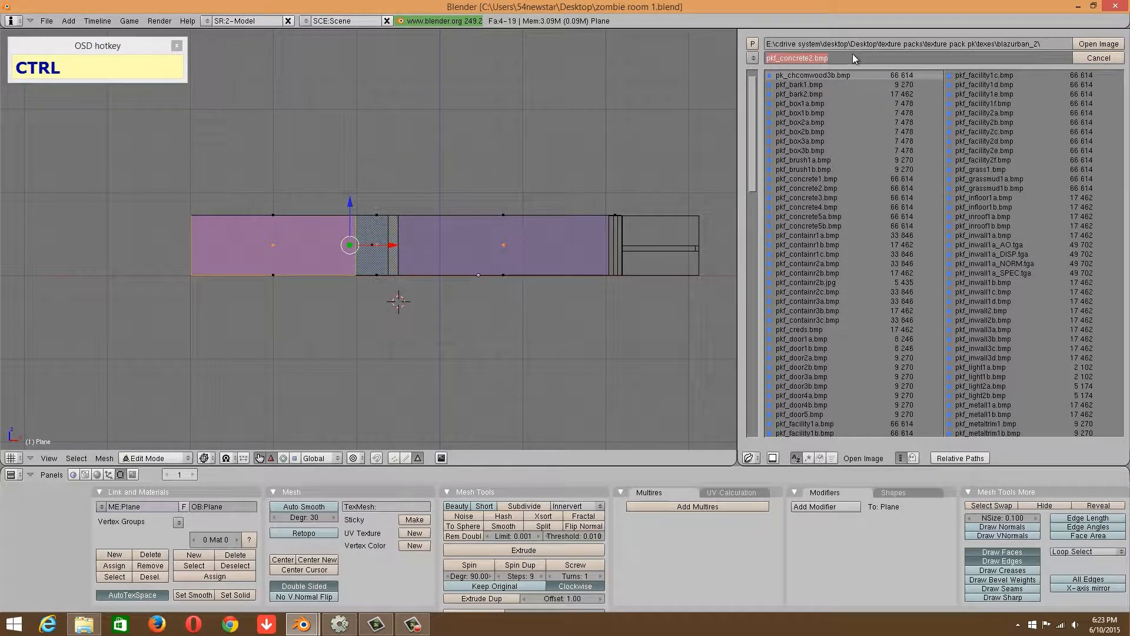
{"action": "key", "text": "ctrl+v"}
{"action": "left_click", "coordinate": [884, 15]}
{"action": "scroll", "coordinate": [947, 192], "scroll_direction": "down", "scroll_amount": 1}
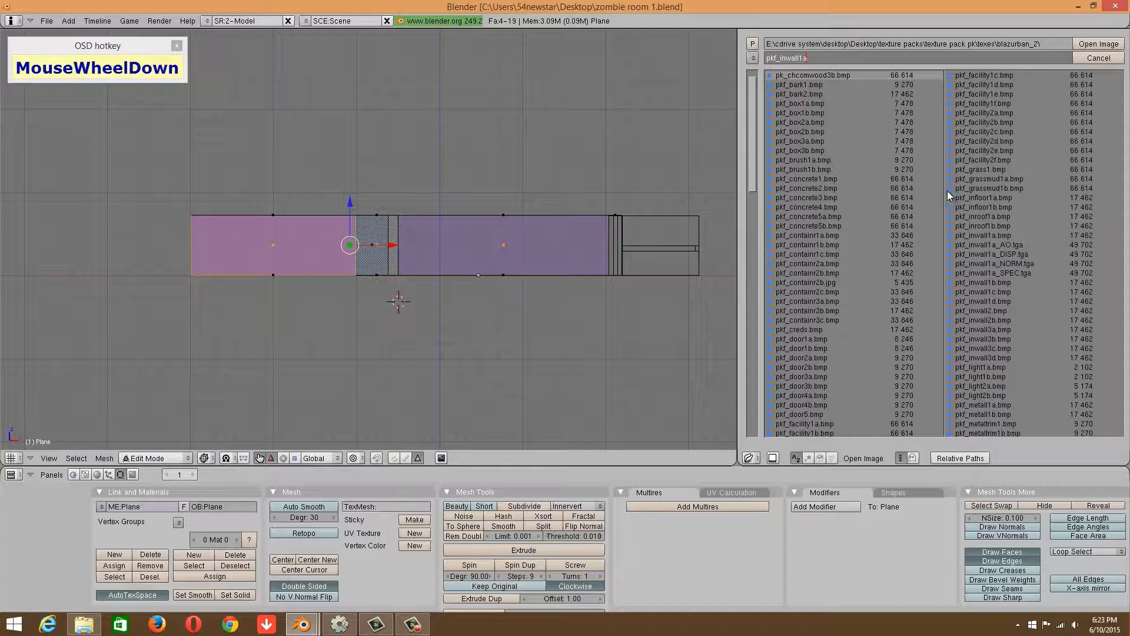
Open pkf_inwall1a.bmp from the folder's file list and display it in the UV/Image Editor.
{"action": "left_click_drag", "start_coordinate": [756, 153], "coordinate": [753, 235]}
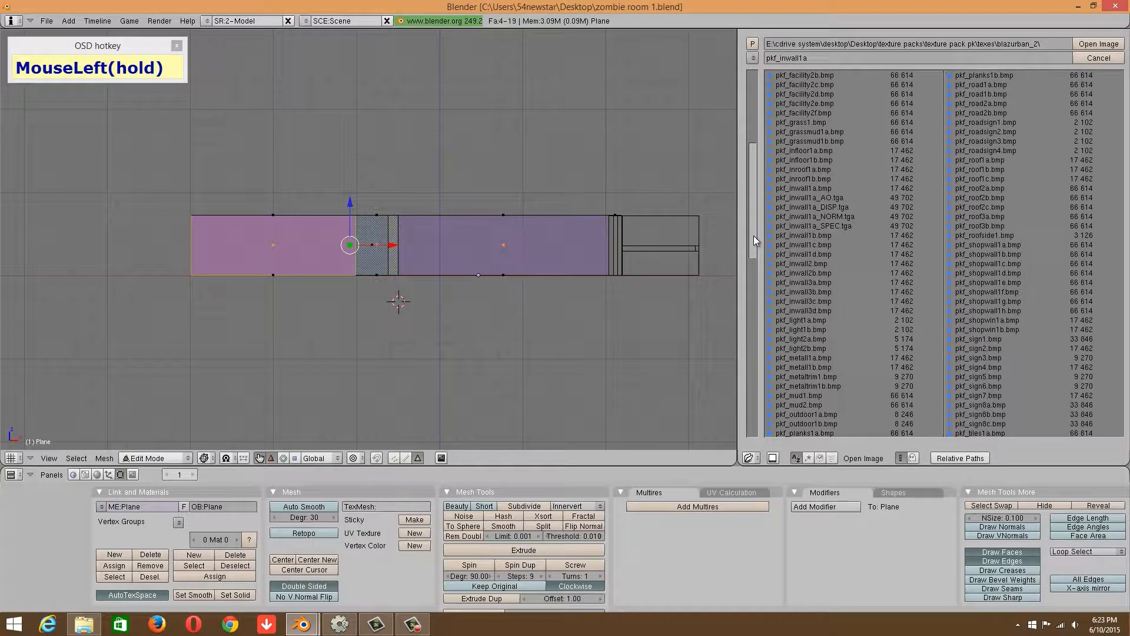
{"action": "left_click", "coordinate": [834, 188]}
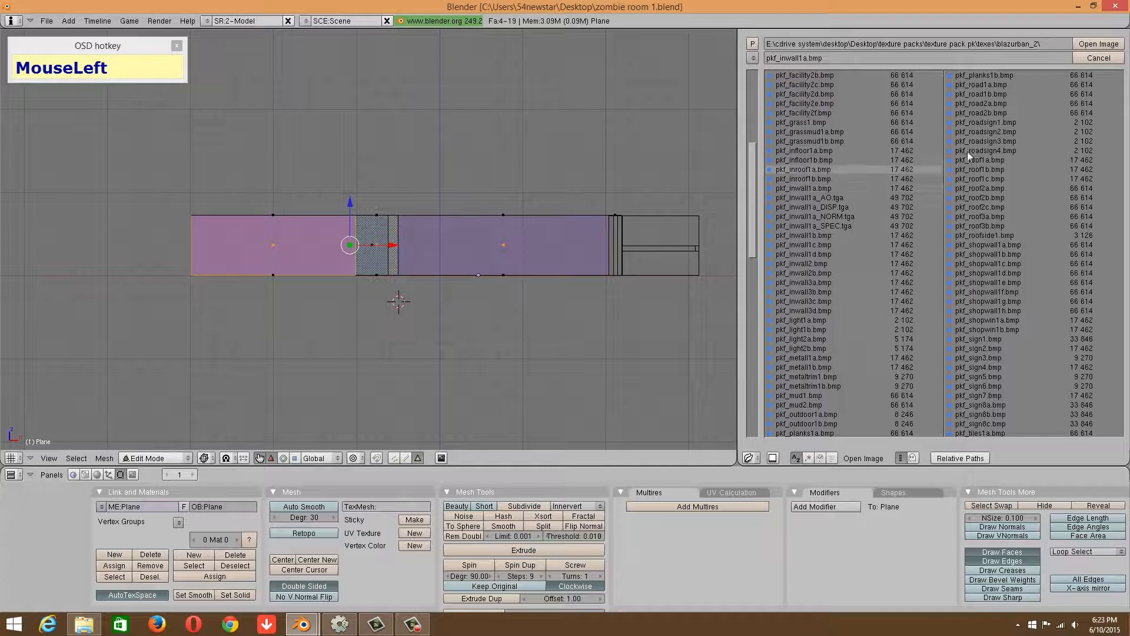
{"action": "left_click", "coordinate": [1101, 44]}
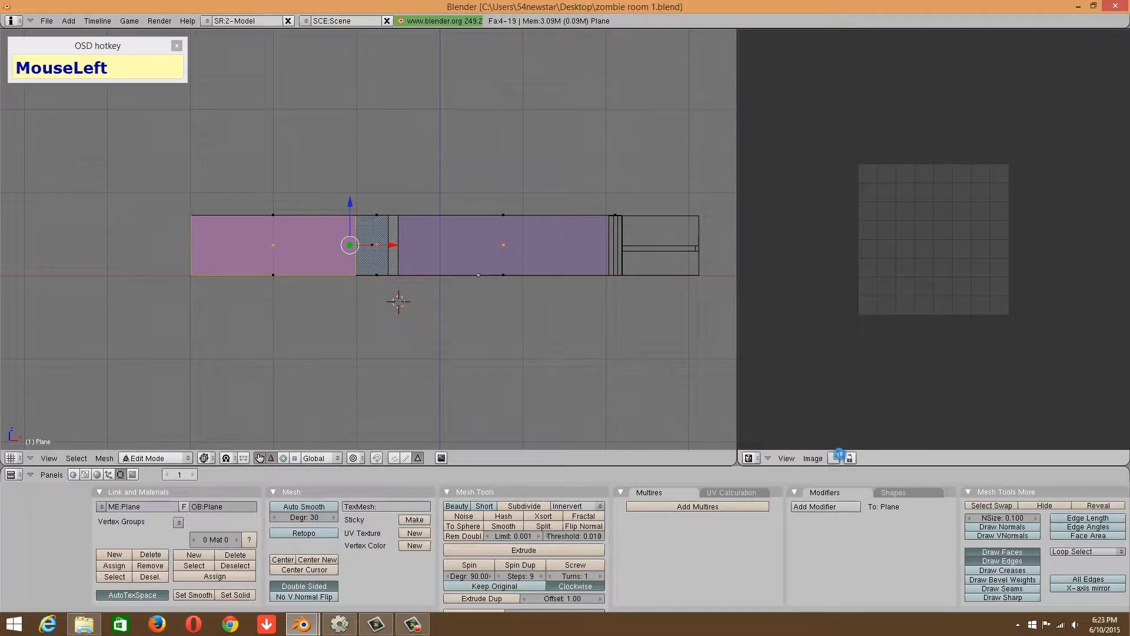
{"action": "left_click", "coordinate": [831, 459]}
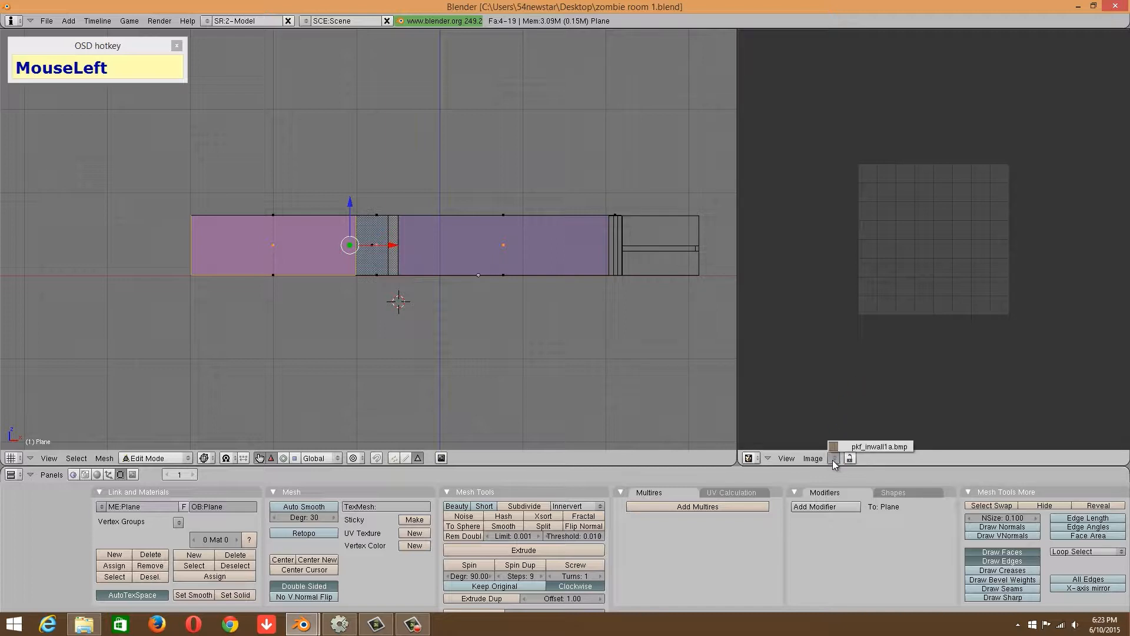
{"action": "left_click", "coordinate": [840, 445]}
{"action": "scroll", "coordinate": [887, 256], "scroll_direction": "up", "scroll_amount": 6}
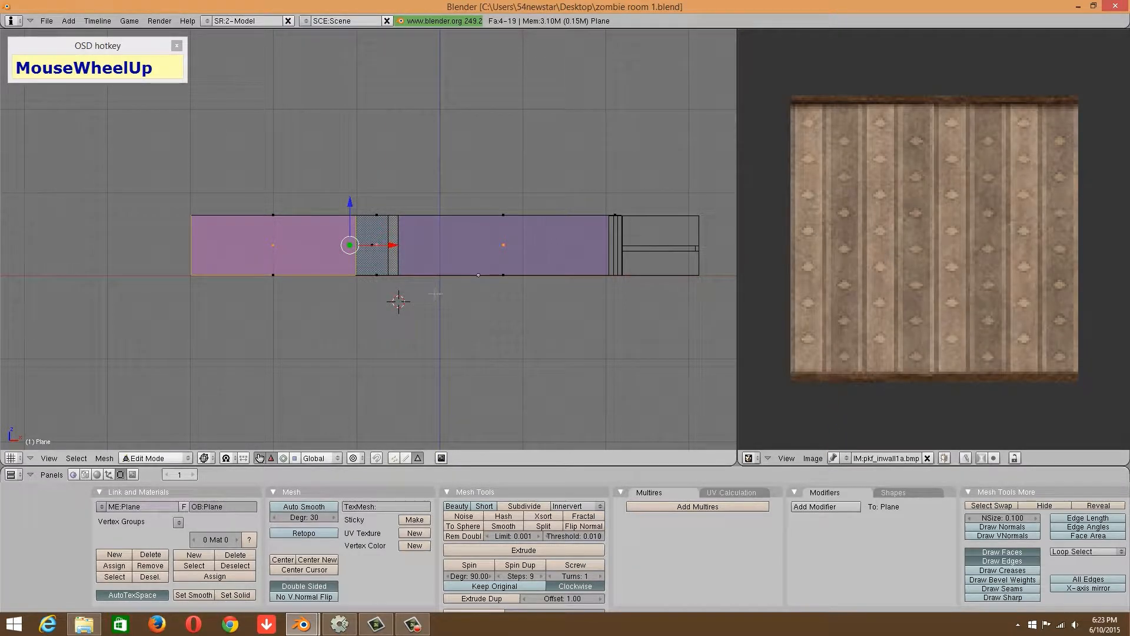
Unwrap the selected wall faces with Project from View (Bounds) and scale their UVs by 4 along the X axis.
{"action": "scroll", "coordinate": [412, 301], "scroll_direction": "up", "scroll_amount": 1}
{"action": "key", "text": "u"}
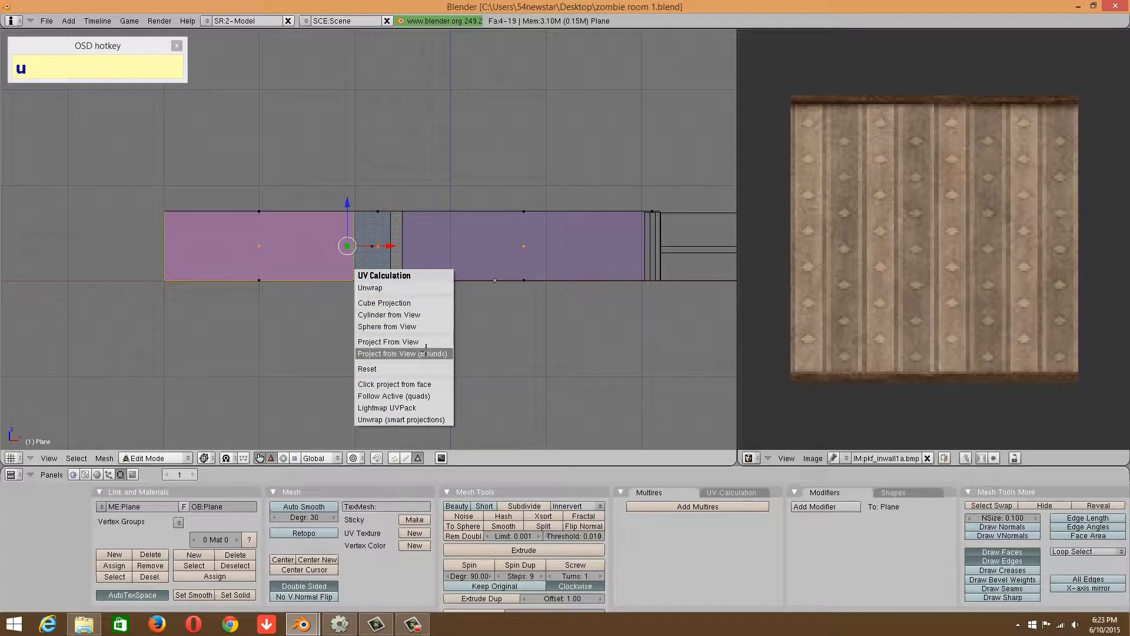
{"action": "left_click", "coordinate": [424, 353]}
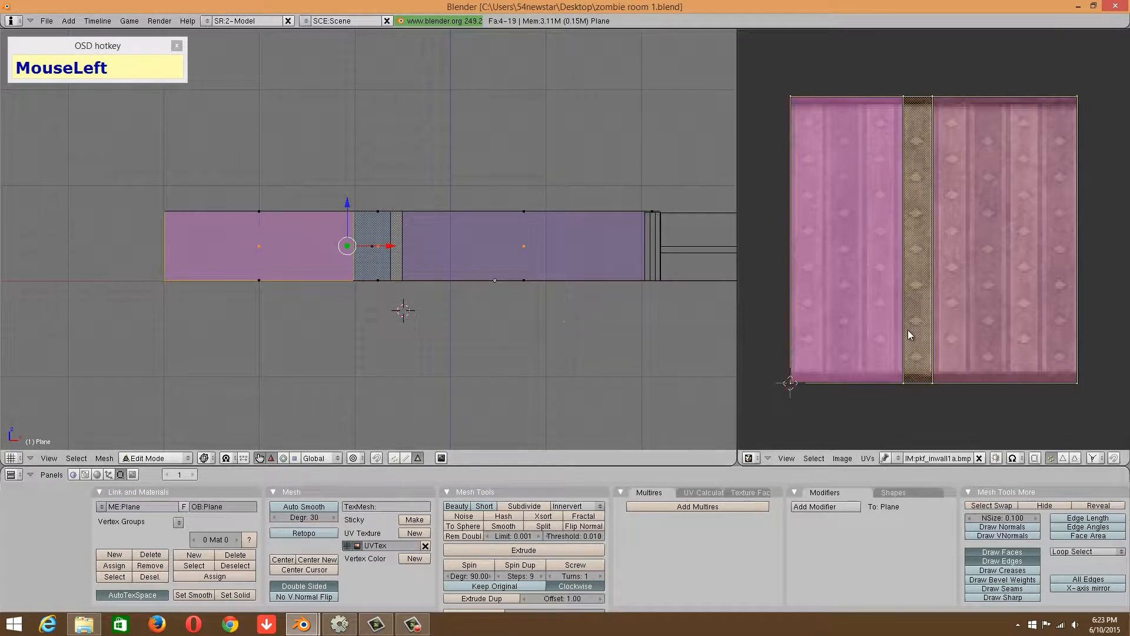
{"action": "key", "text": "s"}
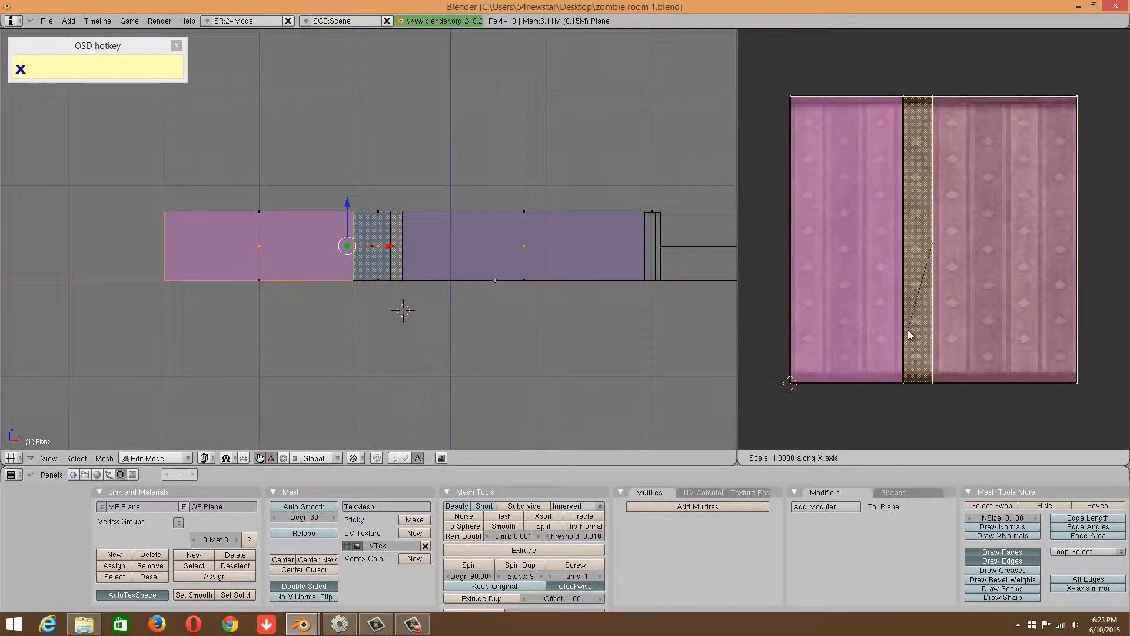
{"action": "left_click", "coordinate": [909, 334]}
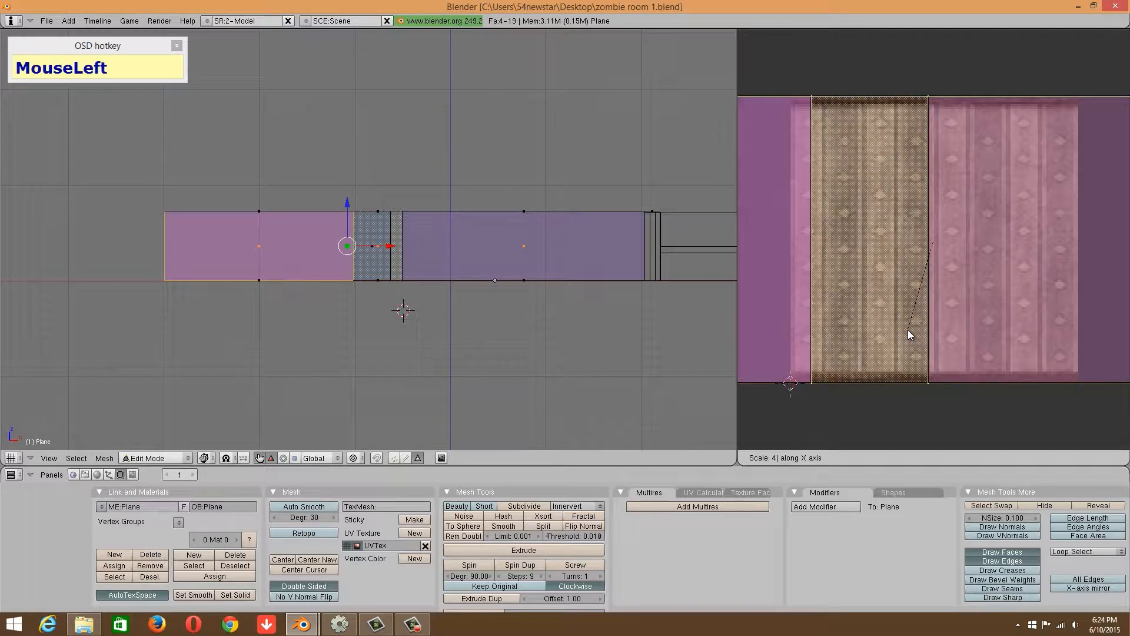
{"action": "scroll", "coordinate": [907, 329], "scroll_direction": "down", "scroll_amount": 2}
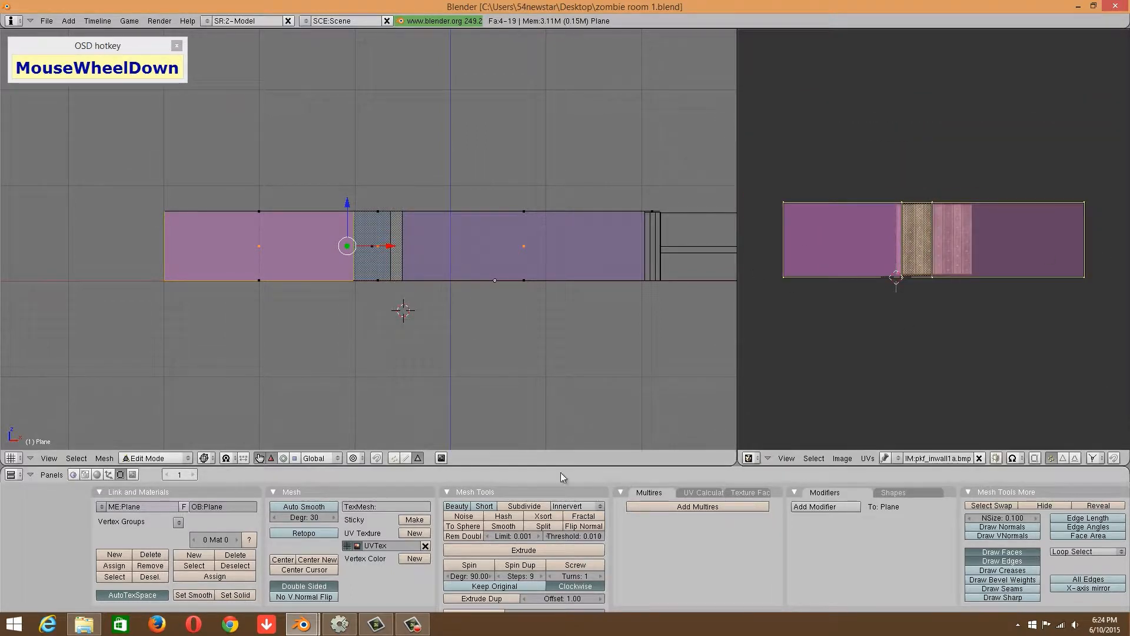
Switch the 3D view to the Textured draw type and inspect the texture on the corridor walls.
{"action": "left_click", "coordinate": [206, 462]}
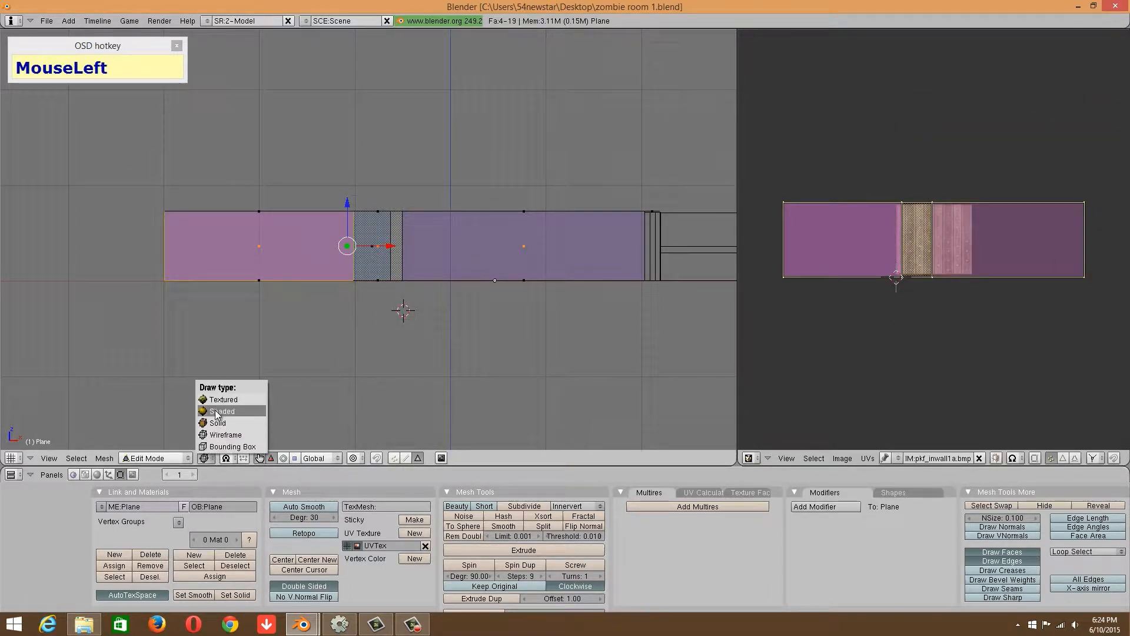
{"action": "left_click", "coordinate": [214, 404]}
{"action": "mouse_move", "coordinate": [408, 247]}
{"action": "middle_mouse_down"}
{"action": "mouse_move", "coordinate": [446, 262]}
{"action": "mouse_move", "coordinate": [312, 260]}
{"action": "mouse_move", "coordinate": [607, 281]}
{"action": "mouse_move", "coordinate": [451, 260]}
{"action": "mouse_move", "coordinate": [441, 247]}
{"action": "mouse_move", "coordinate": [538, 211]}
{"action": "mouse_move", "coordinate": [494, 252]}
{"action": "mouse_move", "coordinate": [540, 194]}
{"action": "middle_mouse_up"}
{"action": "scroll", "coordinate": [471, 256], "scroll_direction": "up", "scroll_amount": 4}
{"action": "key", "text": "Tab"}
{"action": "key", "text": "Tab"}
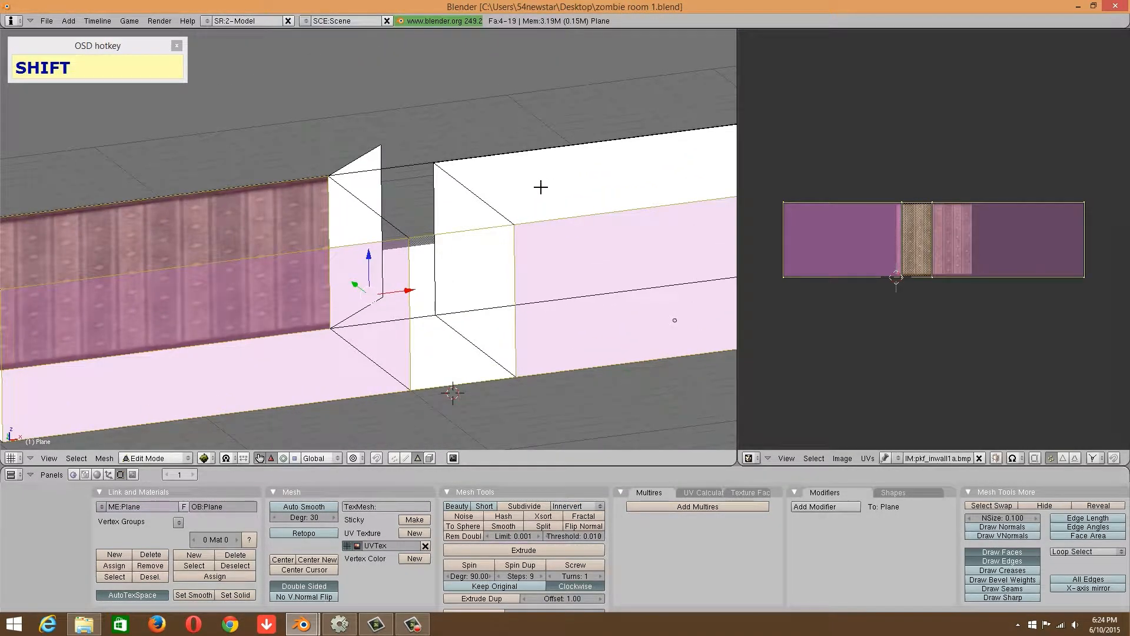
Try to add the long back wall of the corridor to the face selection, and undo the wrong picks.
{"action": "scroll", "coordinate": [599, 179], "scroll_direction": "down", "scroll_amount": 4, "text": "shift"}
{"action": "scroll", "coordinate": [627, 218], "scroll_direction": "down", "scroll_amount": 4}
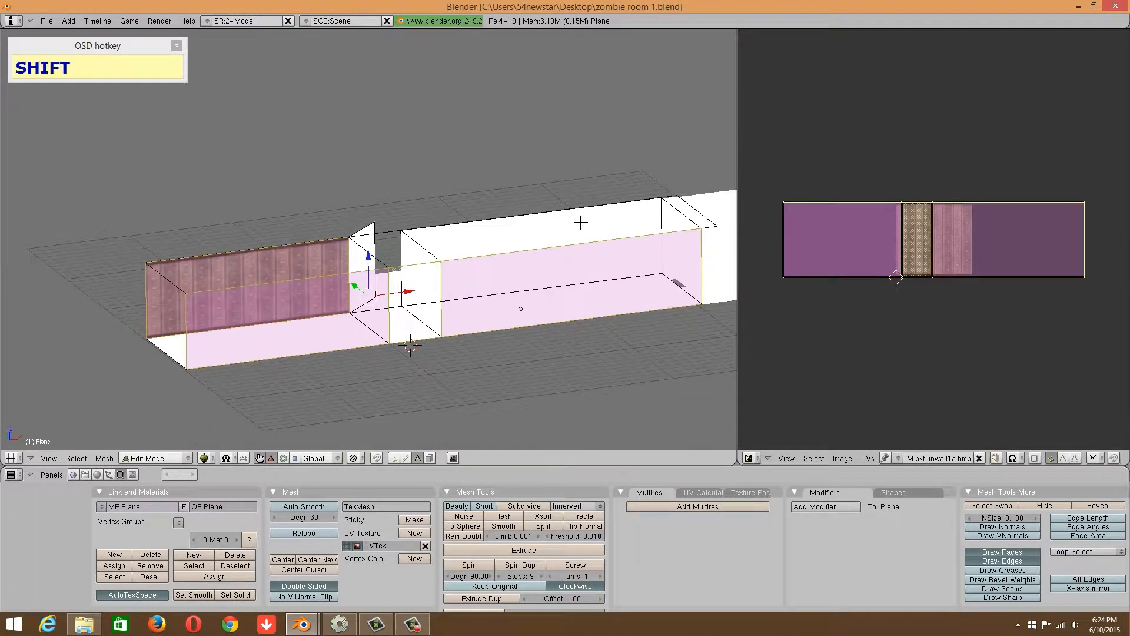
{"action": "right_click", "coordinate": [580, 226], "text": "shift"}
{"action": "scroll", "coordinate": [469, 278], "scroll_direction": "down", "scroll_amount": 2}
{"action": "right_click", "coordinate": [470, 276], "text": "shift"}
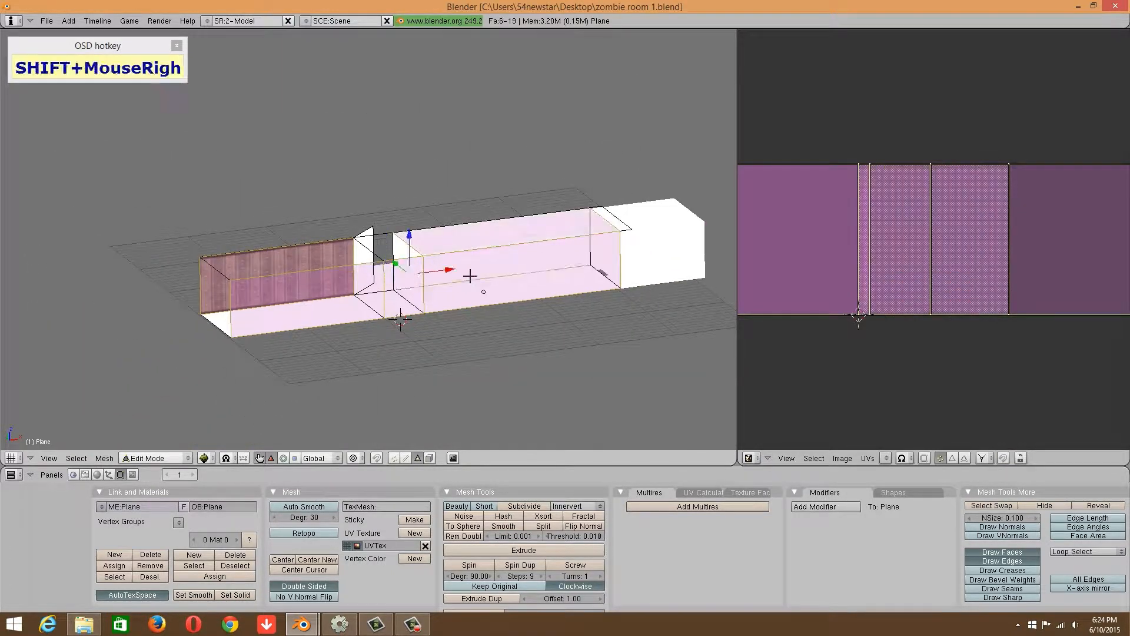
{"action": "key", "text": "ctrl+z"}
{"action": "middle_click_drag", "start_coordinate": [421, 267], "coordinate": [467, 219]}
{"action": "key", "text": "ctrl+z"}
{"action": "right_click", "coordinate": [384, 235], "text": "shift"}
{"action": "right_click", "coordinate": [384, 235], "text": "shift"}
Switch to the Wireframe draw type and add the corridor's unselected long side wall to the face selection.
{"action": "left_click", "coordinate": [230, 460]}
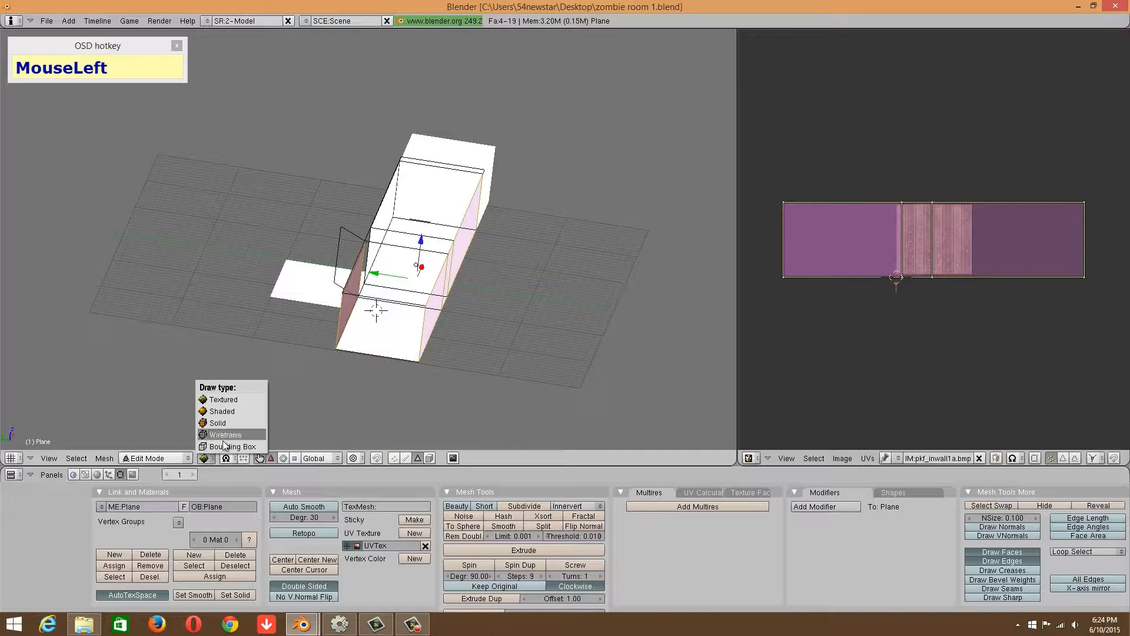
{"action": "left_click", "coordinate": [227, 444]}
{"action": "middle_click_drag", "start_coordinate": [309, 335], "coordinate": [386, 233]}
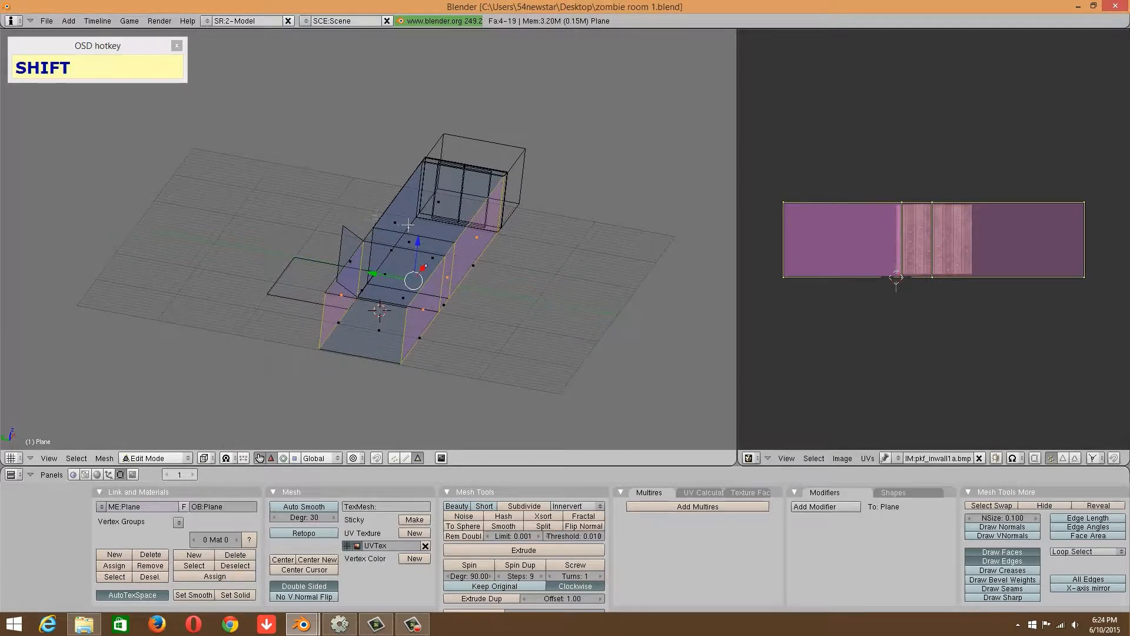
{"action": "right_click", "coordinate": [385, 233], "text": "shift"}
Set the 3D view back to the Textured draw type and show the model from the front.
{"action": "left_click_drag", "start_coordinate": [204, 458], "coordinate": [229, 400]}
{"action": "left_click", "coordinate": [49, 458]}
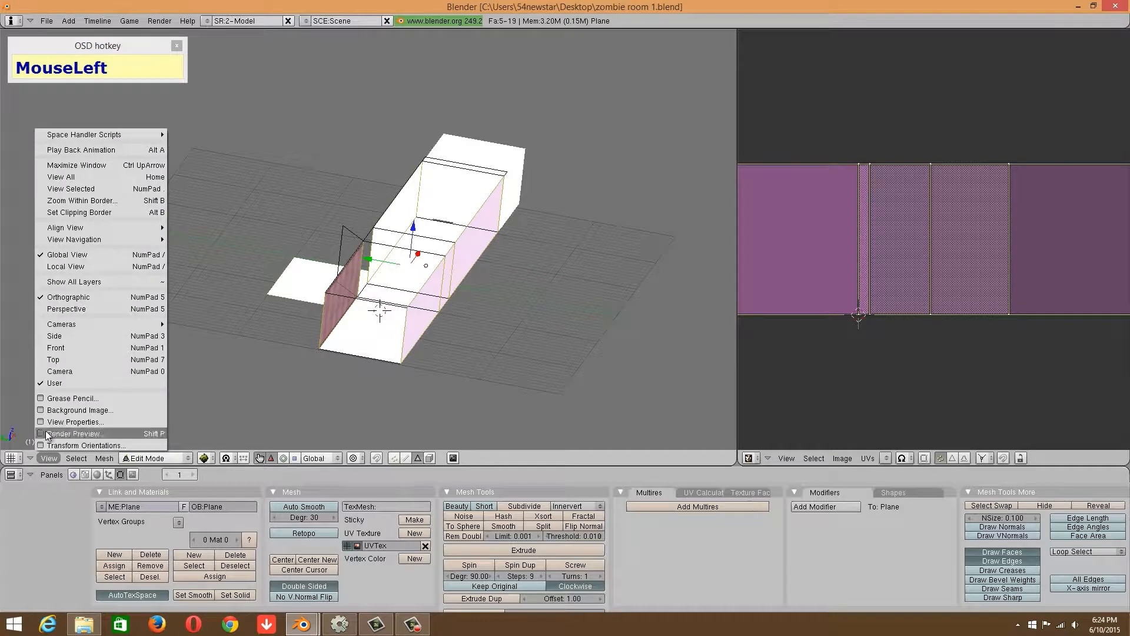
{"action": "left_click", "coordinate": [66, 347]}
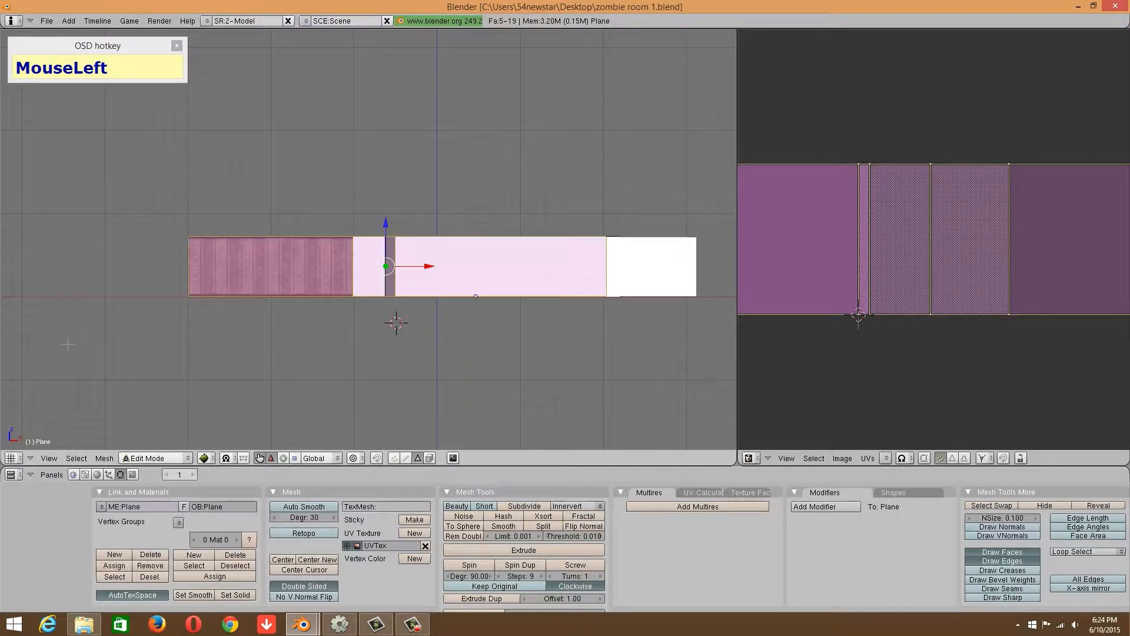
Unwrap the extended wall selection with Project from View (Bounds) and scale its UVs by 2 along the X axis.
{"action": "key", "text": "u"}
{"action": "left_click", "coordinate": [455, 277]}
{"action": "type", "text": "s+x"}
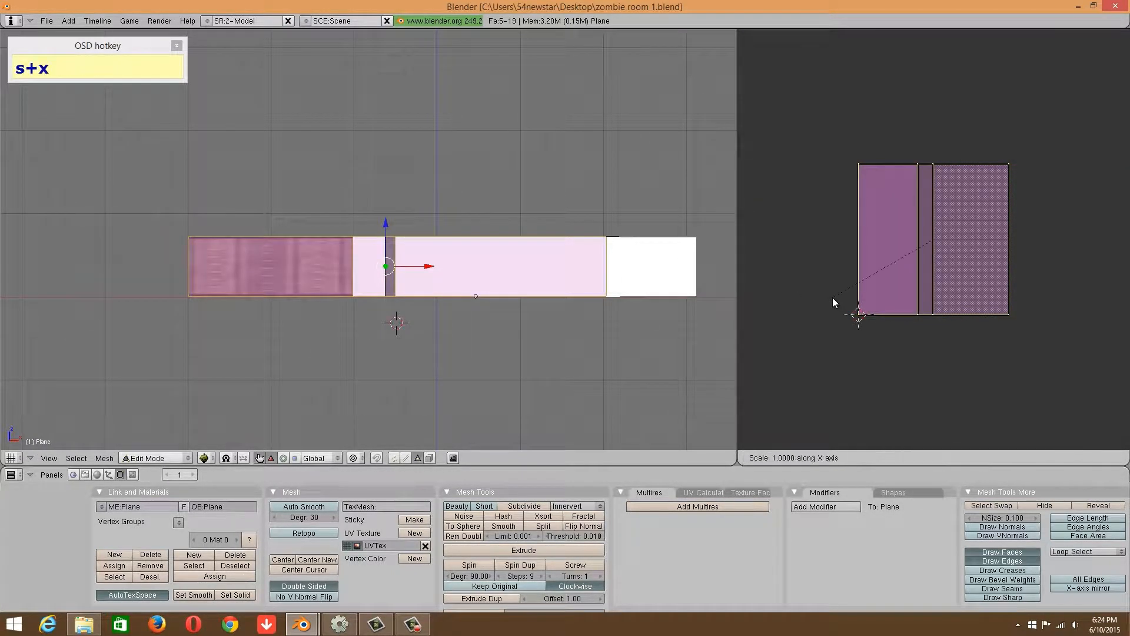
{"action": "type", "text": "+2"}
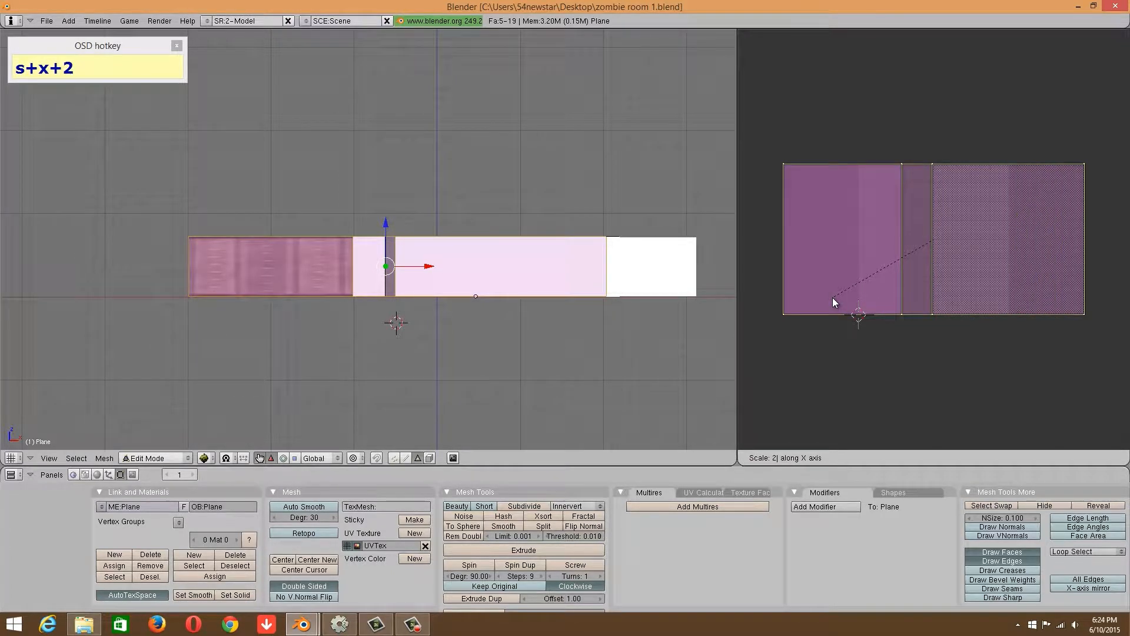
{"action": "left_click", "coordinate": [833, 297]}
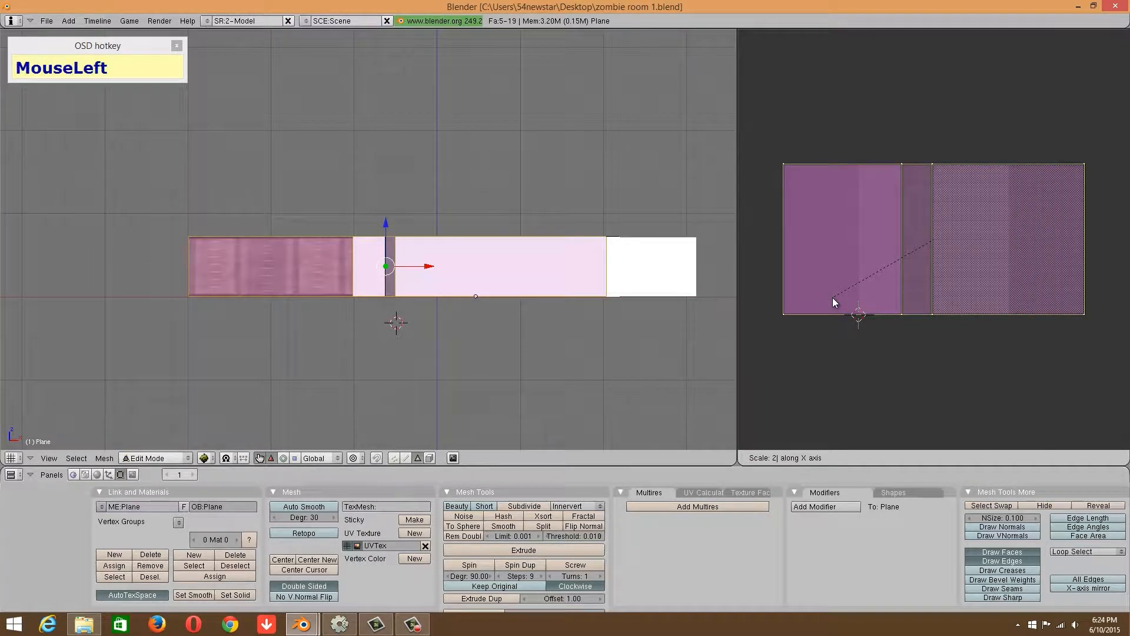
Undo the last UV scaling, scale the selected walls' UVs by 3 along the X axis instead, and leave Edit Mode.
{"action": "key", "text": "ctrl+z"}
{"action": "type", "text": "s"}
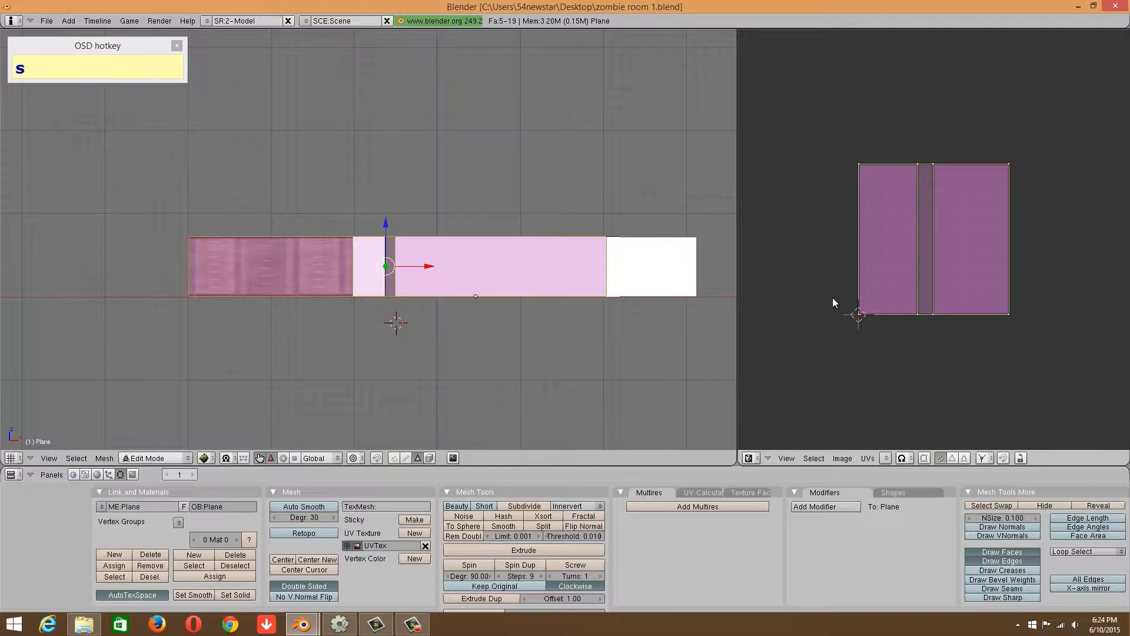
{"action": "type", "text": "x3"}
{"action": "left_click", "coordinate": [832, 298]}
{"action": "key", "text": "Tab"}
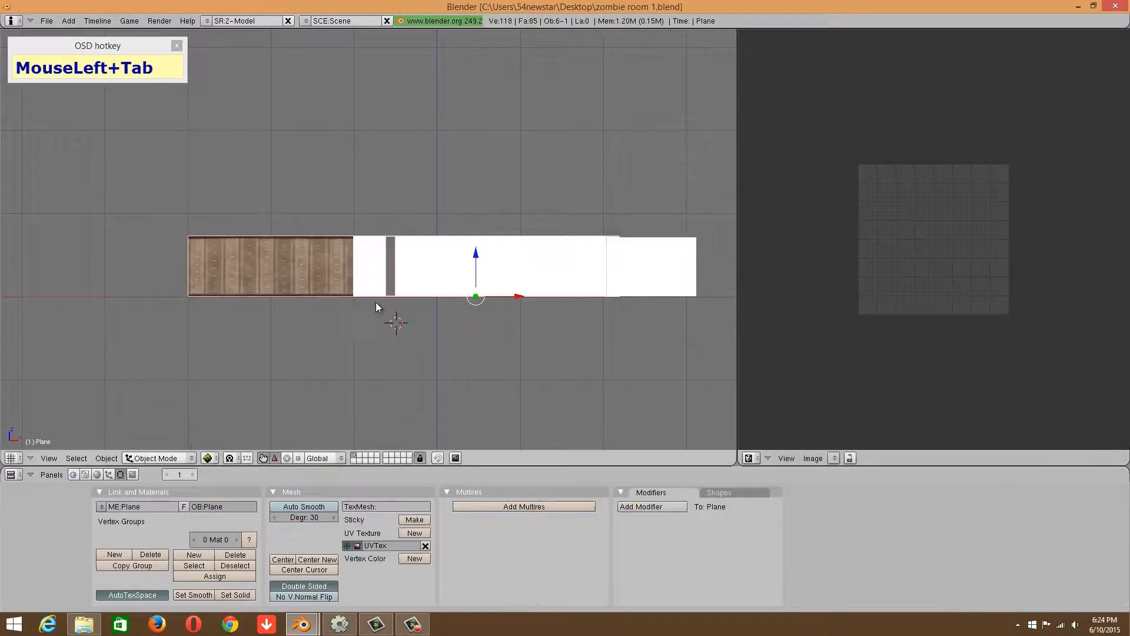
Select the corridor's untextured long wall section in Edit Mode, assign pkf_inwall1a.bmp to it, and check the pattern in Object Mode.
{"action": "middle_click_drag", "start_coordinate": [375, 302], "coordinate": [418, 225]}
{"action": "key", "text": "Tab"}
{"action": "right_click", "coordinate": [421, 201]}
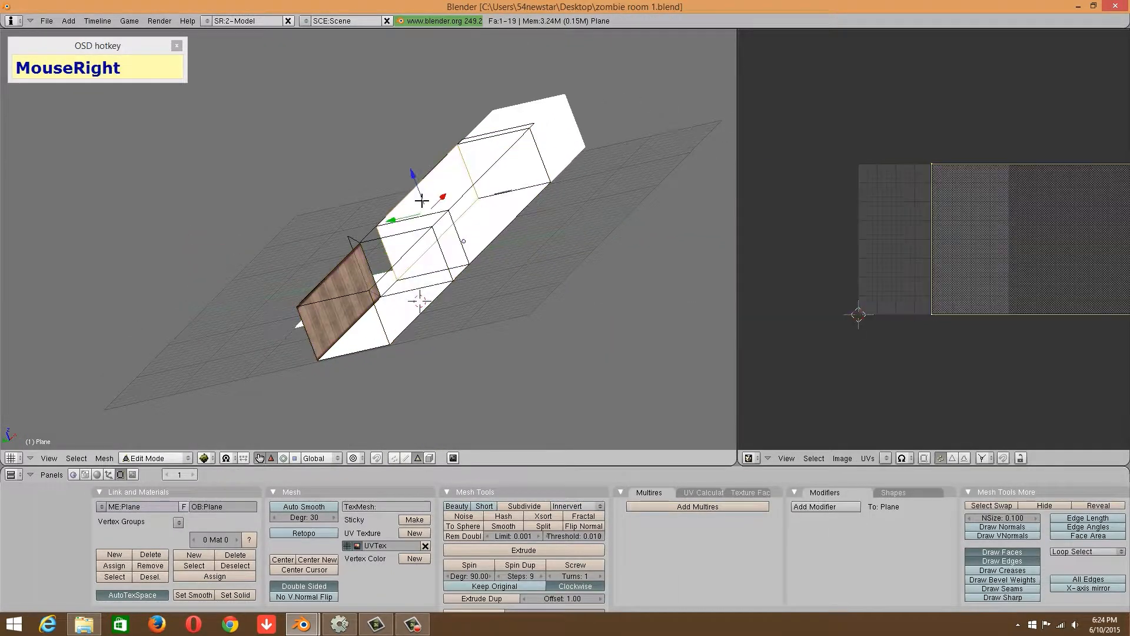
{"action": "middle_click_drag", "start_coordinate": [903, 302], "coordinate": [816, 330]}
{"action": "left_click", "coordinate": [885, 460]}
{"action": "left_click", "coordinate": [897, 447]}
{"action": "middle_click_drag", "start_coordinate": [539, 247], "coordinate": [406, 341]}
{"action": "key", "text": "Tab"}
{"action": "scroll", "coordinate": [409, 341], "scroll_direction": "up", "scroll_amount": 8}
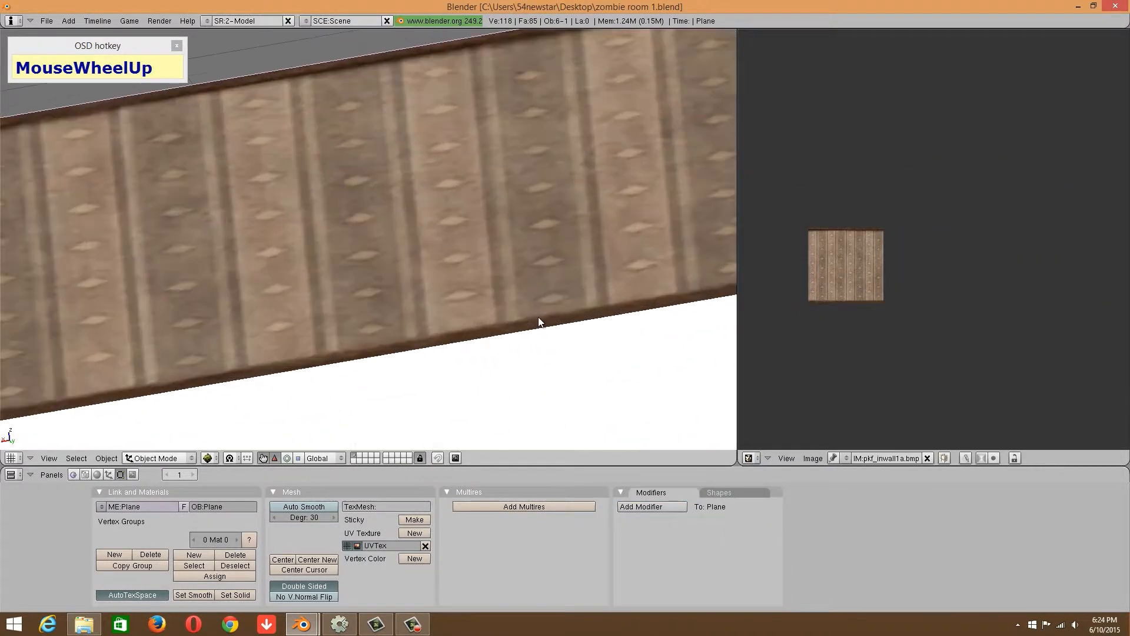
{"action": "middle_click_drag", "start_coordinate": [540, 321], "coordinate": [428, 238]}
{"action": "scroll", "coordinate": [430, 239], "scroll_direction": "down", "scroll_amount": 3}
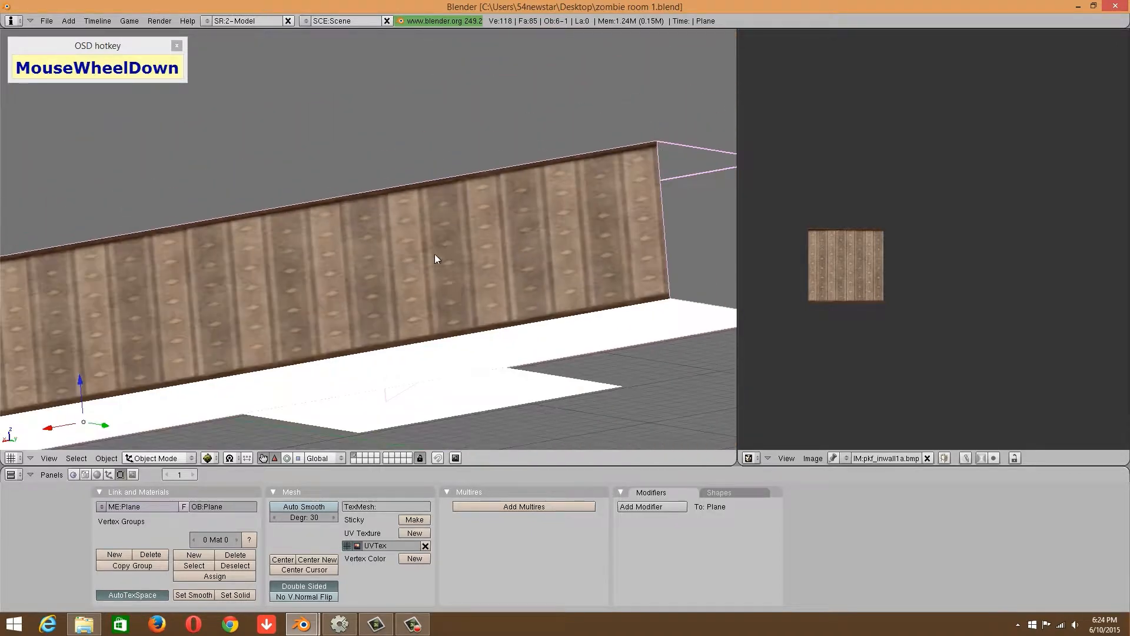
Try to add the wall section beyond the doorway to the face selection in Edit Mode, and undo the wrong picks.
{"action": "key", "text": "Tab"}
{"action": "scroll", "coordinate": [494, 294], "scroll_direction": "down", "scroll_amount": 3}
{"action": "middle_click_drag", "start_coordinate": [507, 306], "coordinate": [237, 252]}
{"action": "right_click", "coordinate": [203, 238], "text": "shift"}
{"action": "key", "text": "ctrl+z"}
{"action": "right_click", "coordinate": [187, 296], "text": "shift"}
{"action": "key", "text": "ctrl+z"}
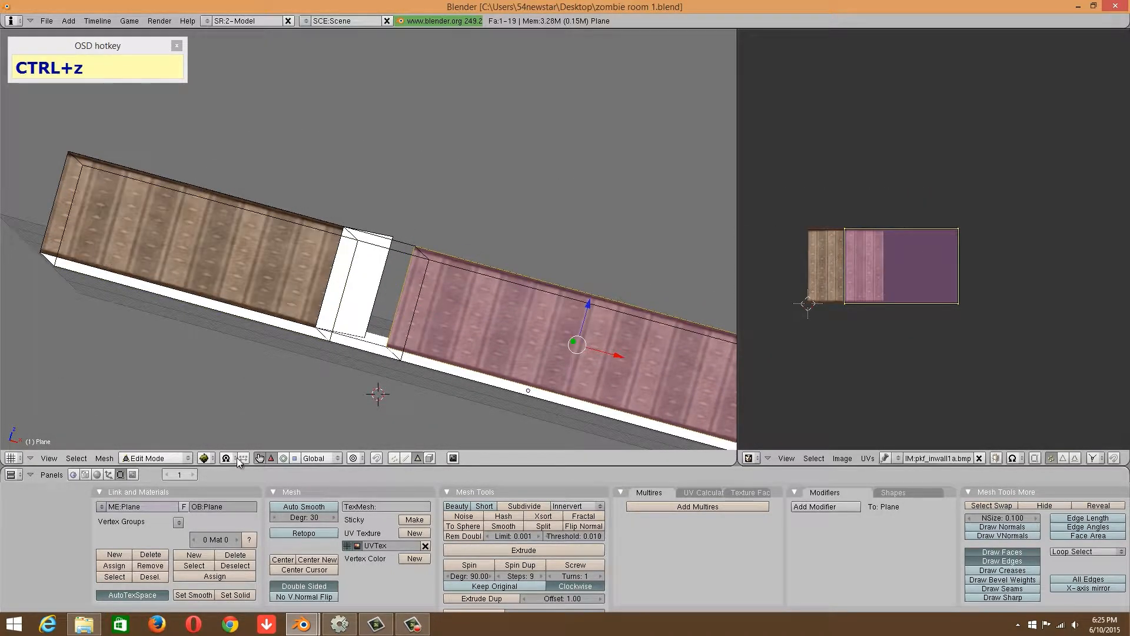
Show the model as wireframe and add the remaining long and short side wall faces of the corridor to the selection.
{"action": "left_click", "coordinate": [203, 458]}
{"action": "left_click", "coordinate": [229, 416]}
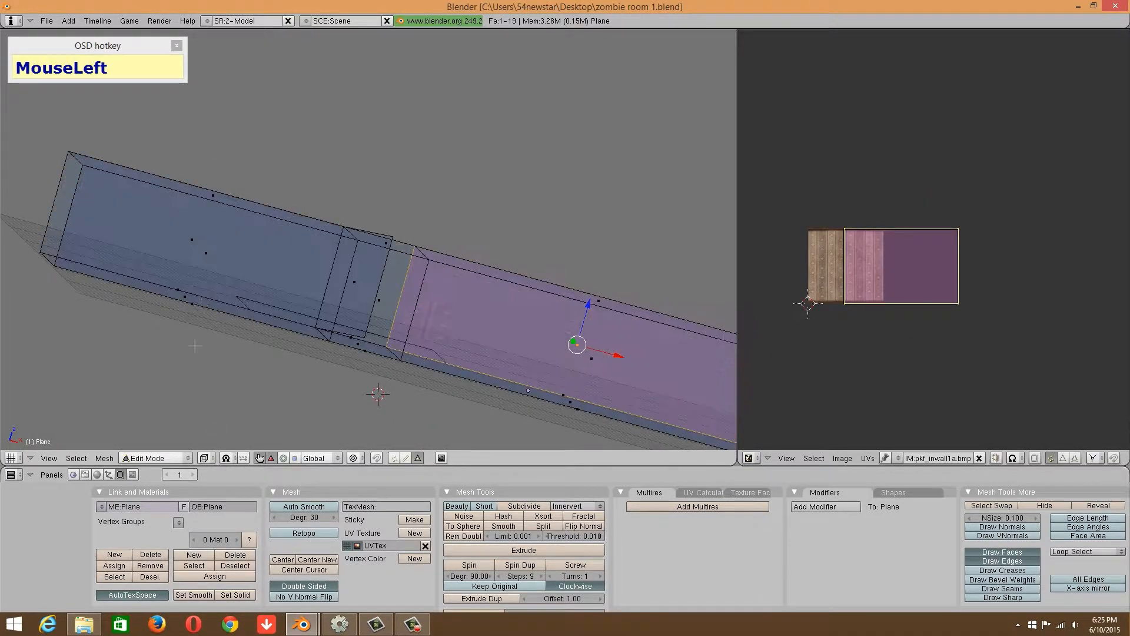
{"action": "right_click", "coordinate": [186, 248], "text": "shift"}
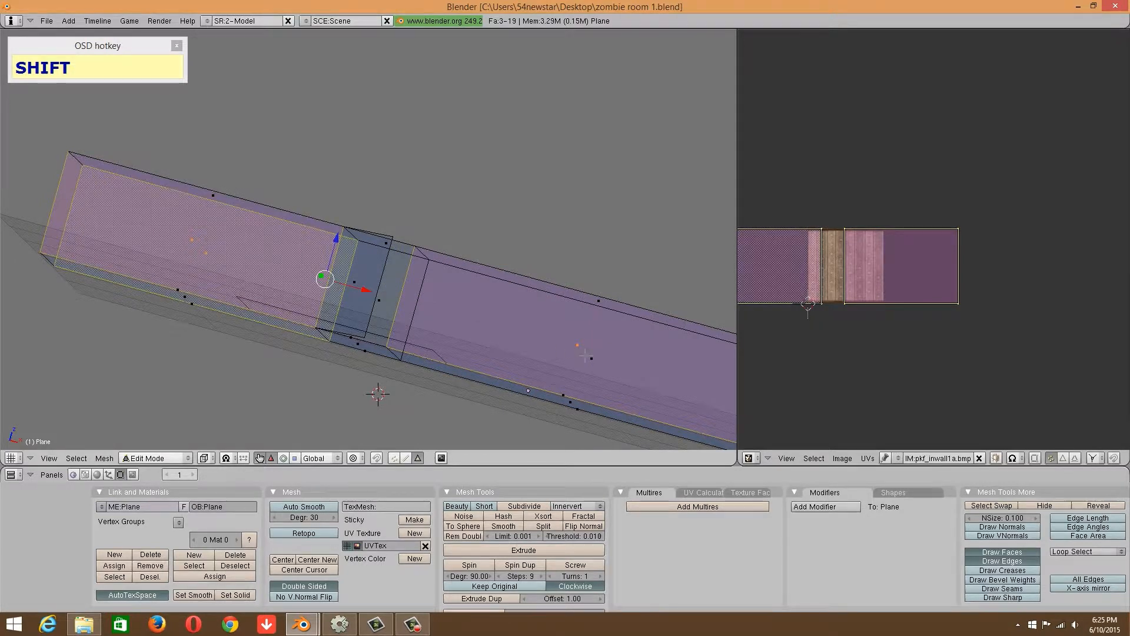
{"action": "right_click", "coordinate": [593, 357], "text": "shift"}
{"action": "middle_click_drag", "start_coordinate": [406, 256], "coordinate": [275, 323]}
{"action": "right_click", "coordinate": [275, 351], "text": "shift"}
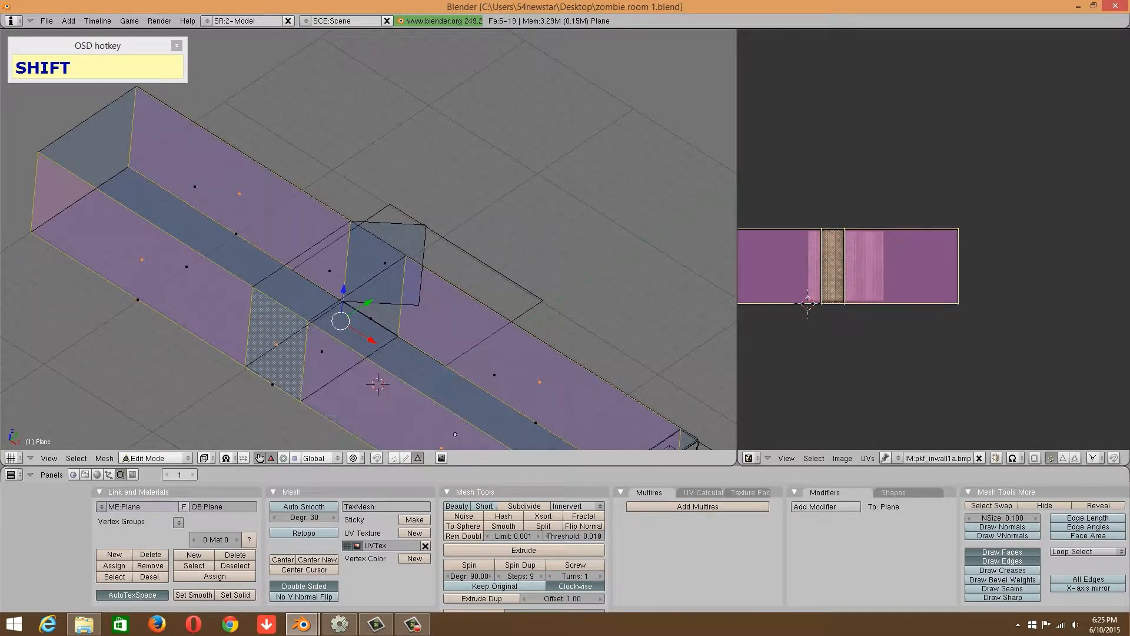
Set the 3D view back to the Textured draw type with both long corridor walls in sight.
{"action": "left_click", "coordinate": [50, 458]}
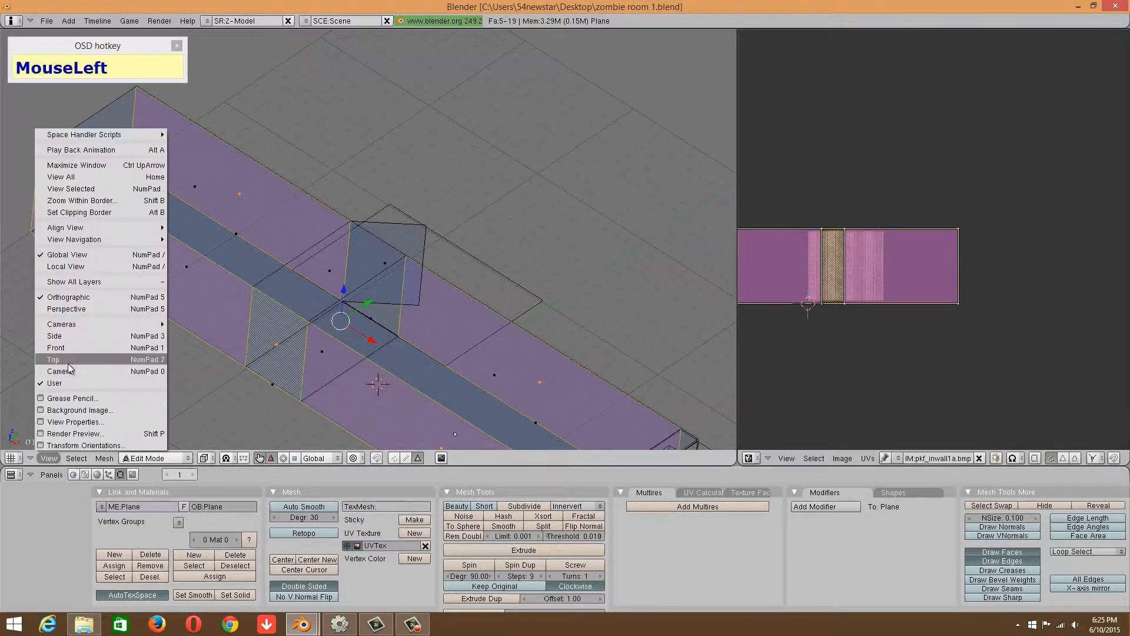
{"action": "left_click", "coordinate": [139, 459]}
{"action": "left_click", "coordinate": [204, 458]}
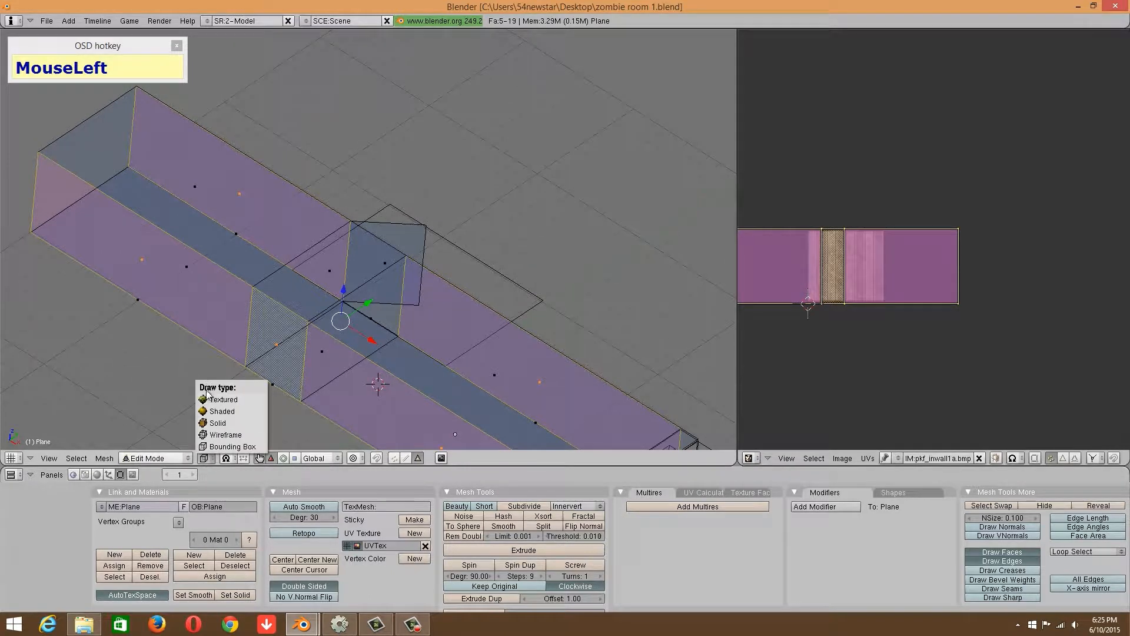
{"action": "left_click", "coordinate": [235, 396]}
{"action": "middle_click_drag", "start_coordinate": [280, 382], "coordinate": [330, 354]}
{"action": "scroll", "coordinate": [909, 275], "scroll_direction": "down", "scroll_amount": 3}
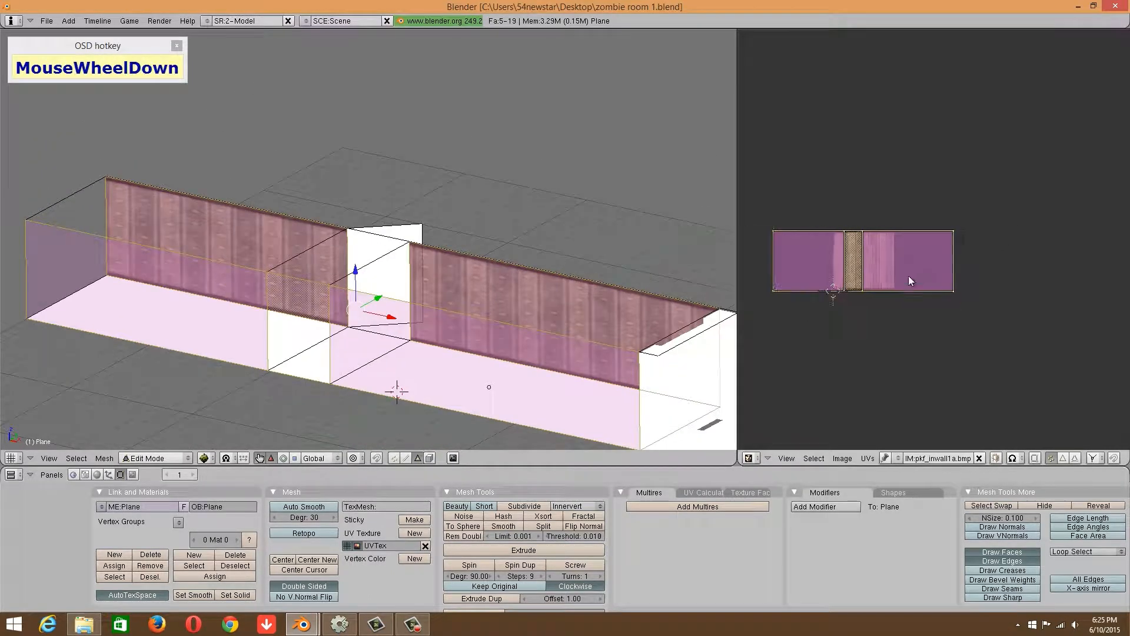
Scale the selected wall faces' UVs by 2 along the X axis and inspect the walls in Object Mode.
{"action": "key", "text": "s"}
{"action": "key", "text": "x"}
{"action": "key", "text": "2"}
{"action": "left_click", "coordinate": [890, 302]}
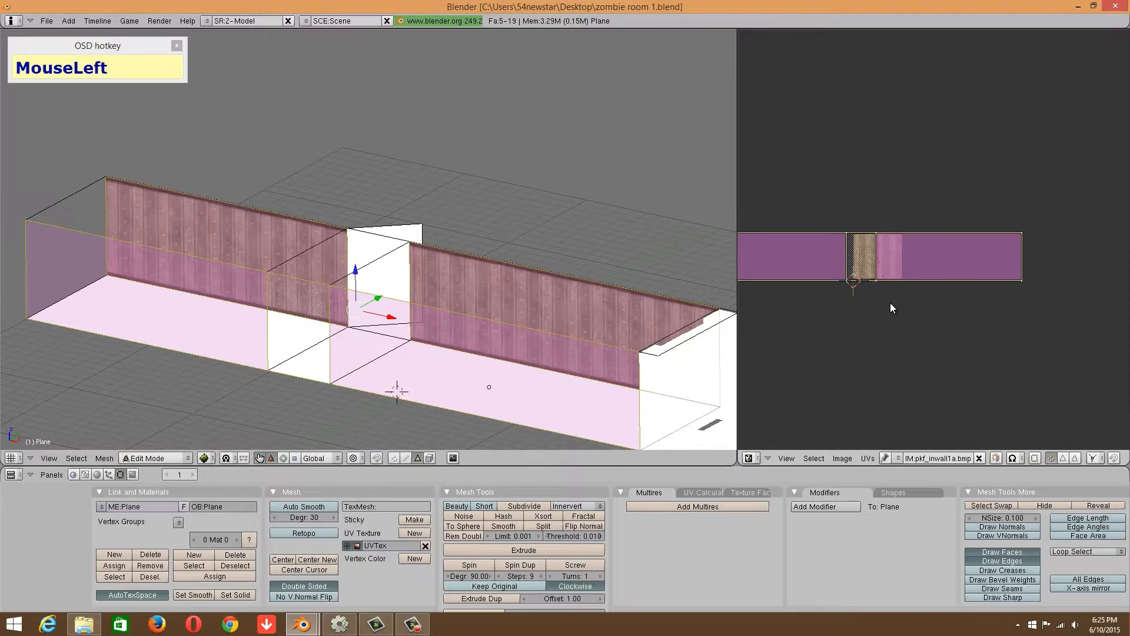
{"action": "key", "text": "Tab"}
{"action": "scroll", "coordinate": [570, 318], "scroll_direction": "up", "scroll_amount": 3}
{"action": "scroll", "coordinate": [570, 317], "scroll_direction": "down", "scroll_amount": 1}
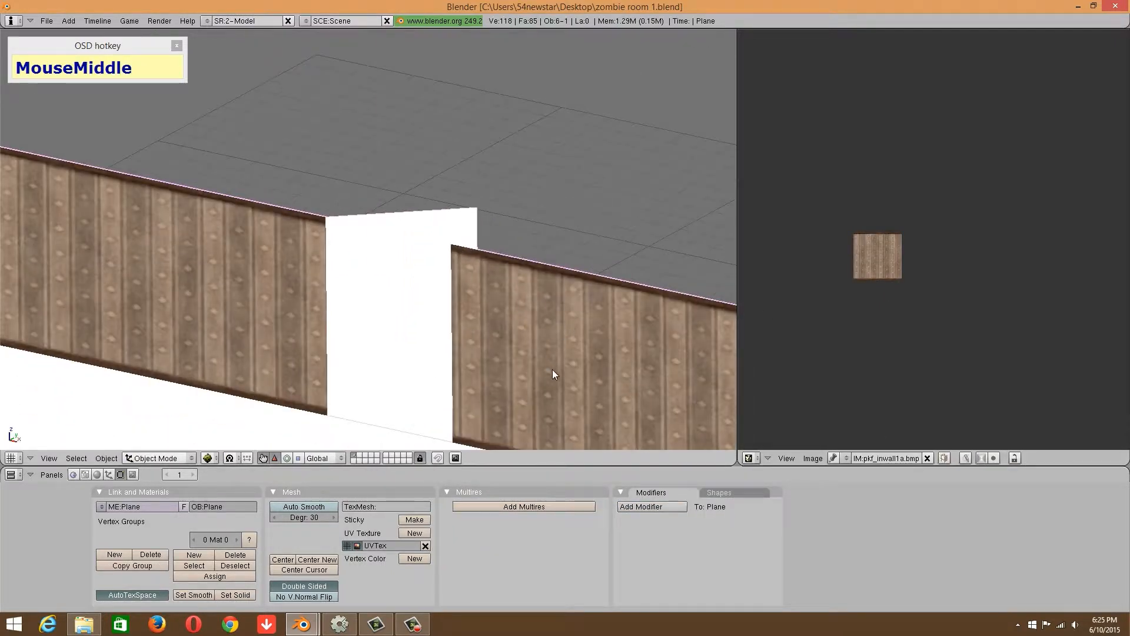
{"action": "middle_click_drag", "start_coordinate": [552, 369], "coordinate": [277, 280]}
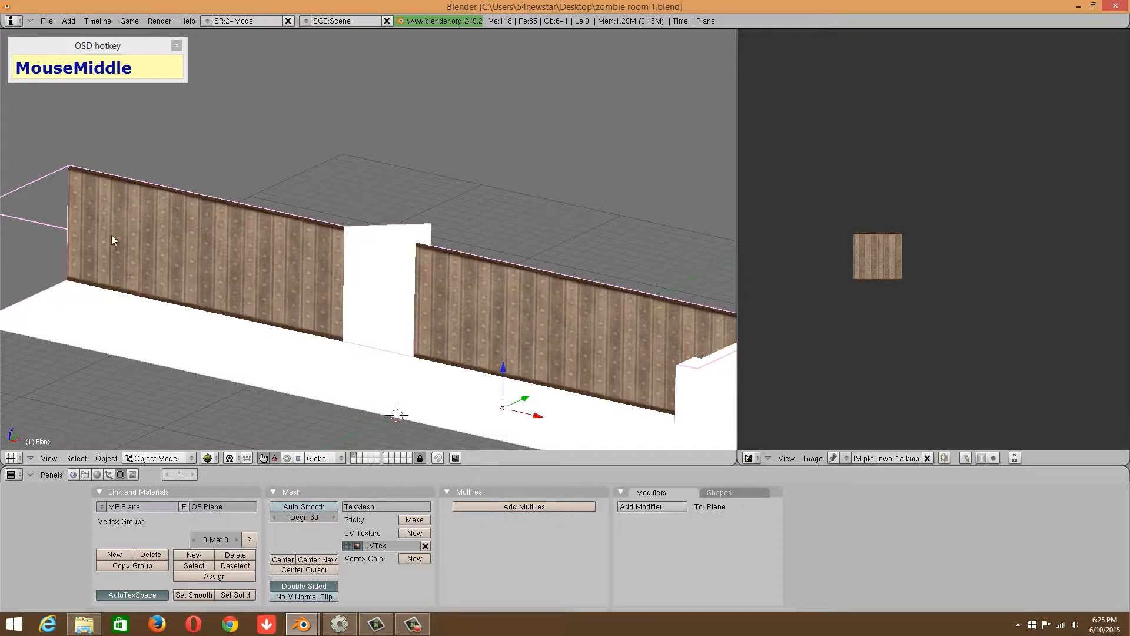
Select the corridor's far floor section and the short floor section beside the doorway in Edit Mode.
{"action": "key", "text": "Tab"}
{"action": "right_click", "coordinate": [387, 270]}
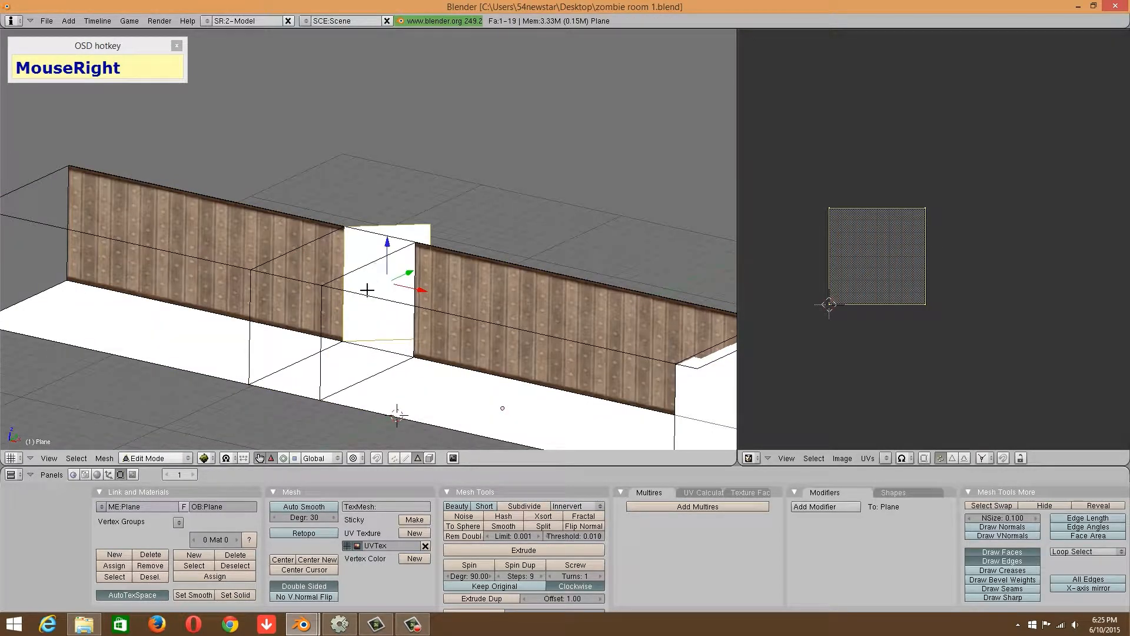
{"action": "middle_click_drag", "start_coordinate": [367, 290], "coordinate": [266, 323]}
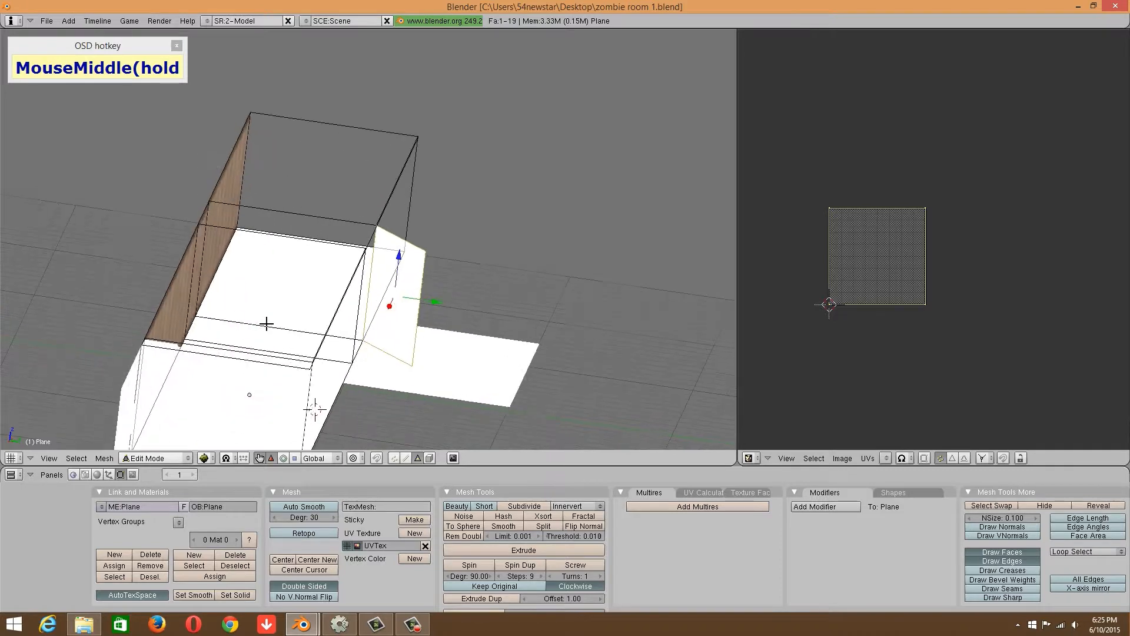
{"action": "right_click", "coordinate": [266, 323]}
{"action": "middle_click_drag", "start_coordinate": [298, 285], "coordinate": [293, 346]}
{"action": "right_click", "coordinate": [293, 300], "text": "shift"}
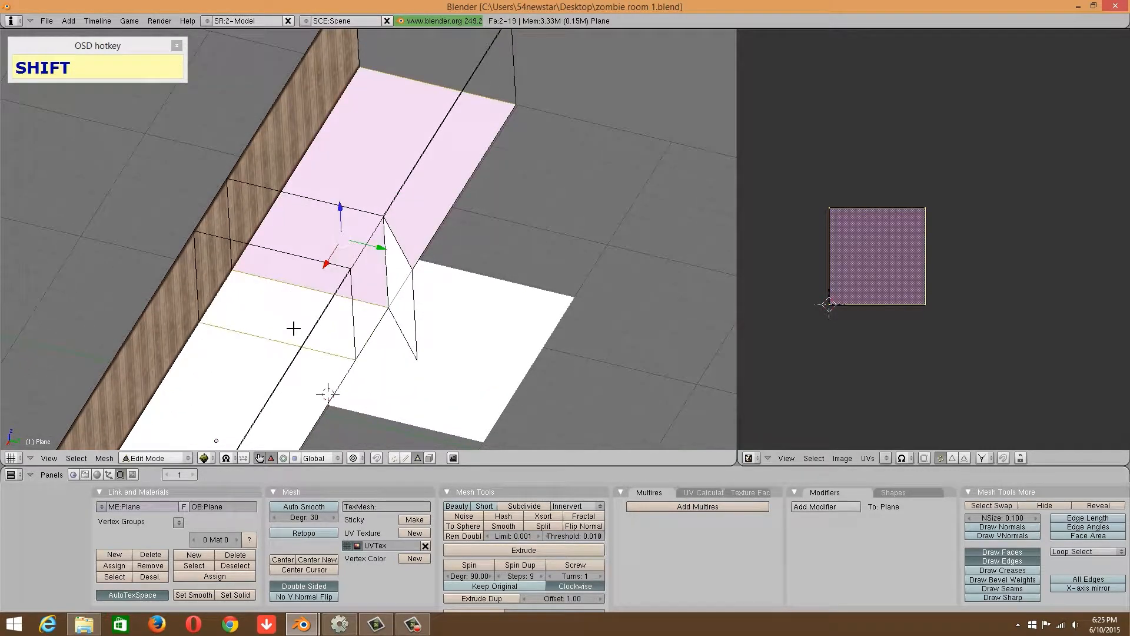
{"action": "scroll", "coordinate": [293, 327], "scroll_direction": "down", "scroll_amount": 3, "text": "shift"}
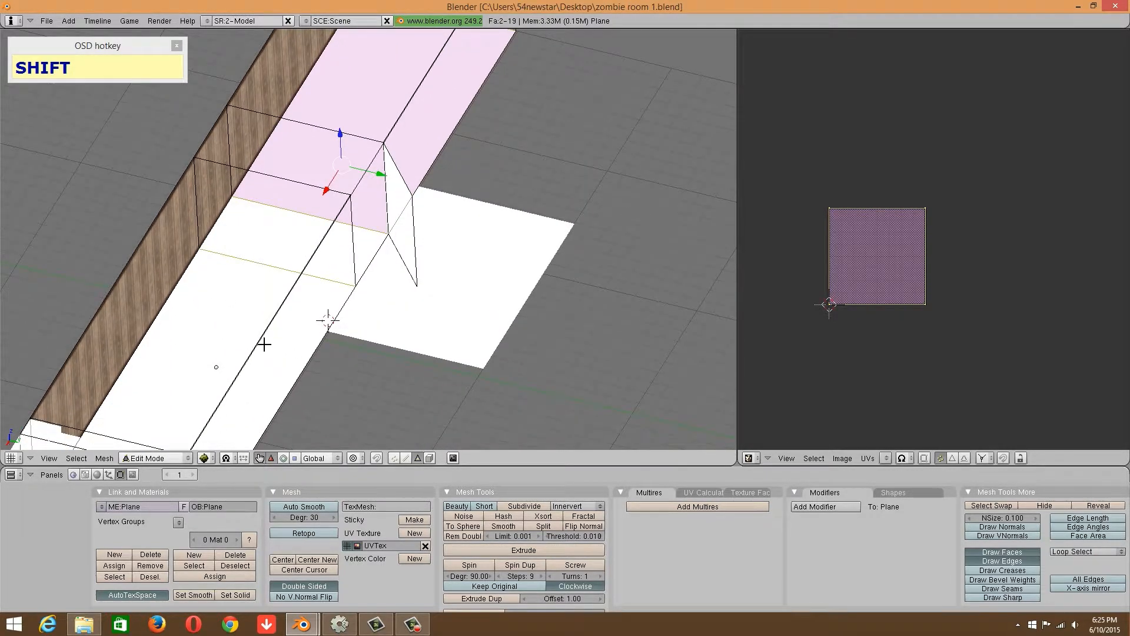
Switch to File Explorer, find the pkf_woodfloor1 texture in the blazurban_2 folder and copy its file name.
{"action": "left_click", "coordinate": [88, 626]}
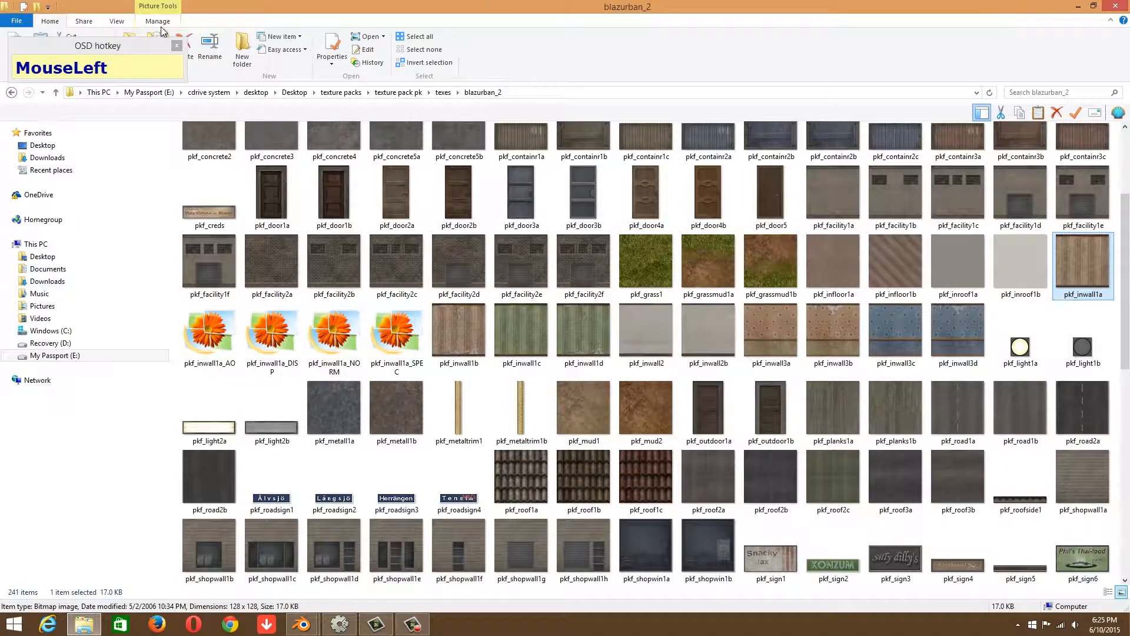
{"action": "left_click", "coordinate": [1075, 90]}
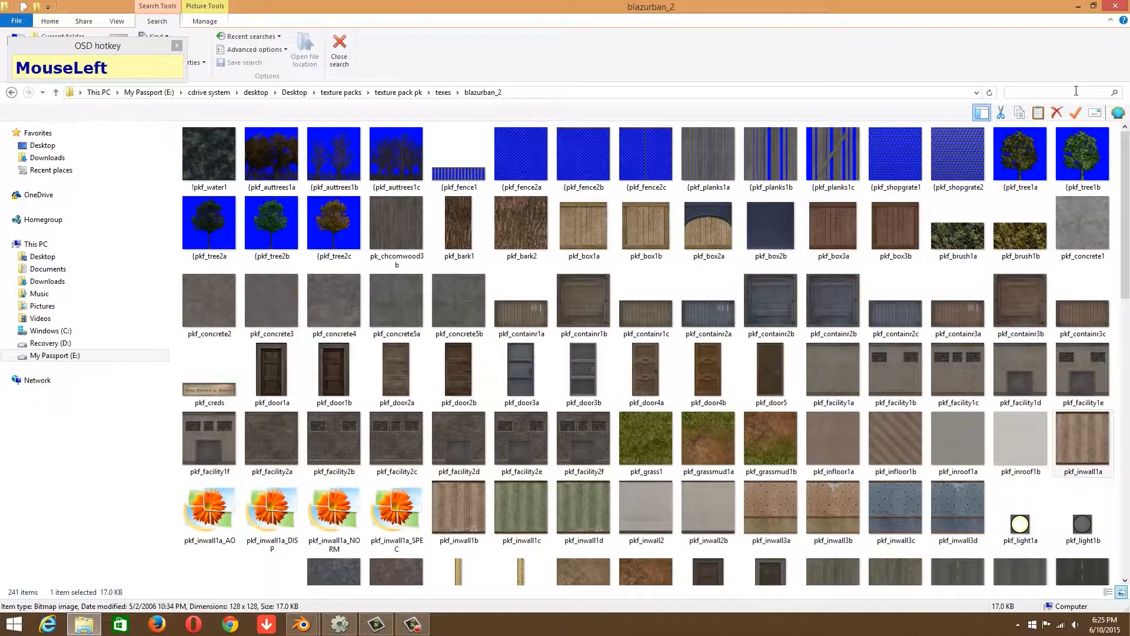
{"action": "left_click", "coordinate": [813, 282]}
{"action": "scroll", "coordinate": [806, 306], "scroll_direction": "down", "scroll_amount": 10}
{"action": "left_click", "coordinate": [859, 362]}
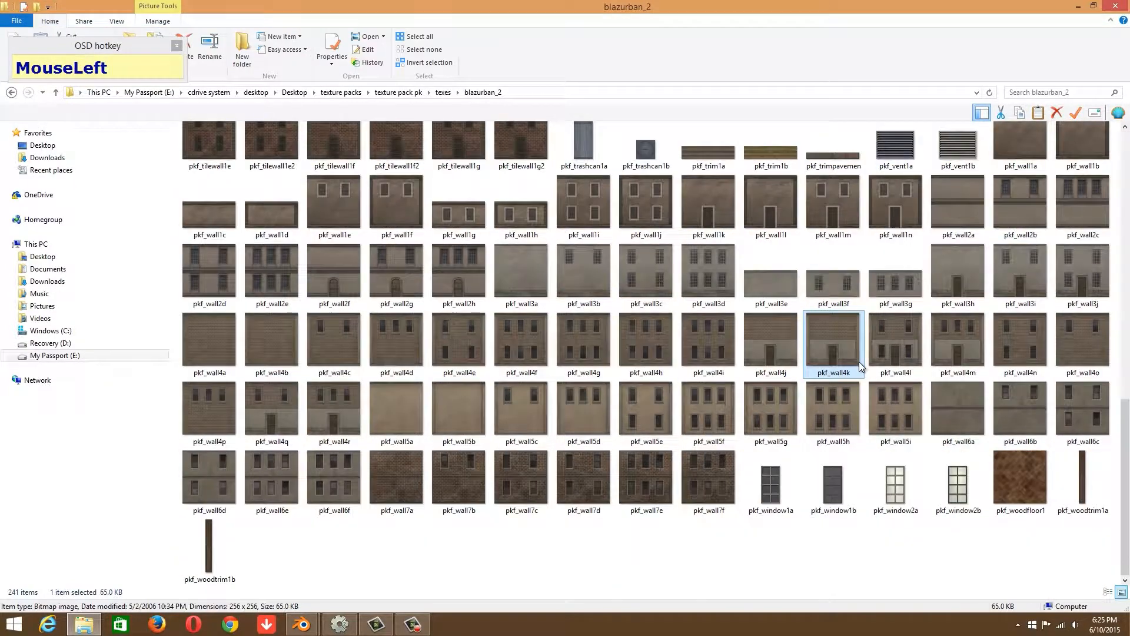
{"action": "right_click", "coordinate": [1029, 494]}
{"action": "left_click", "coordinate": [1014, 471]}
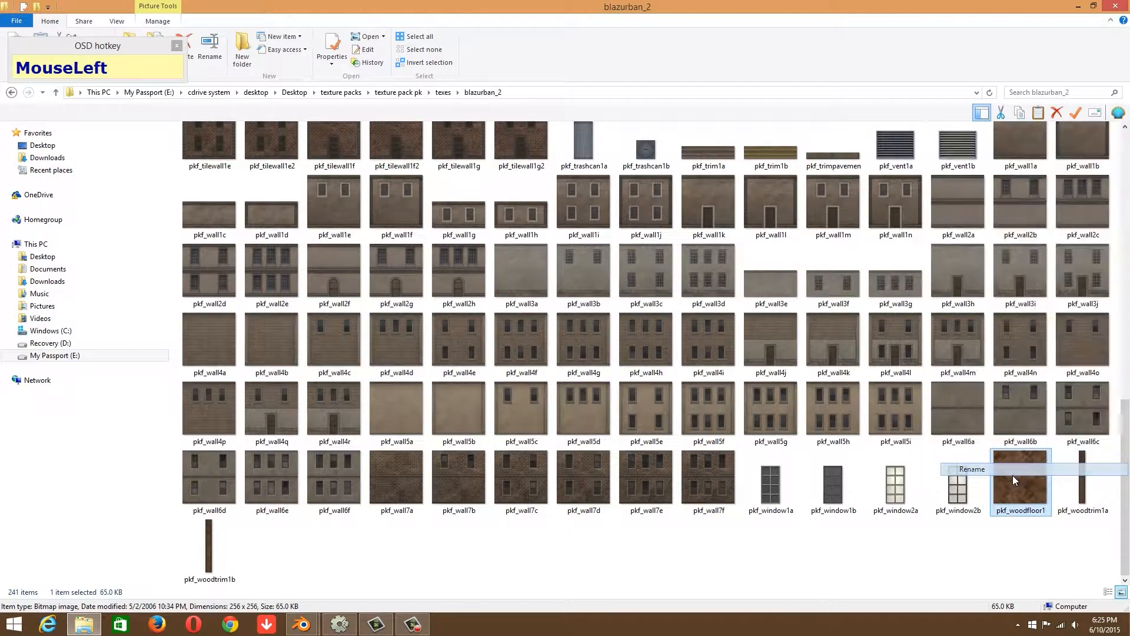
{"action": "key", "text": "ctrl+c"}
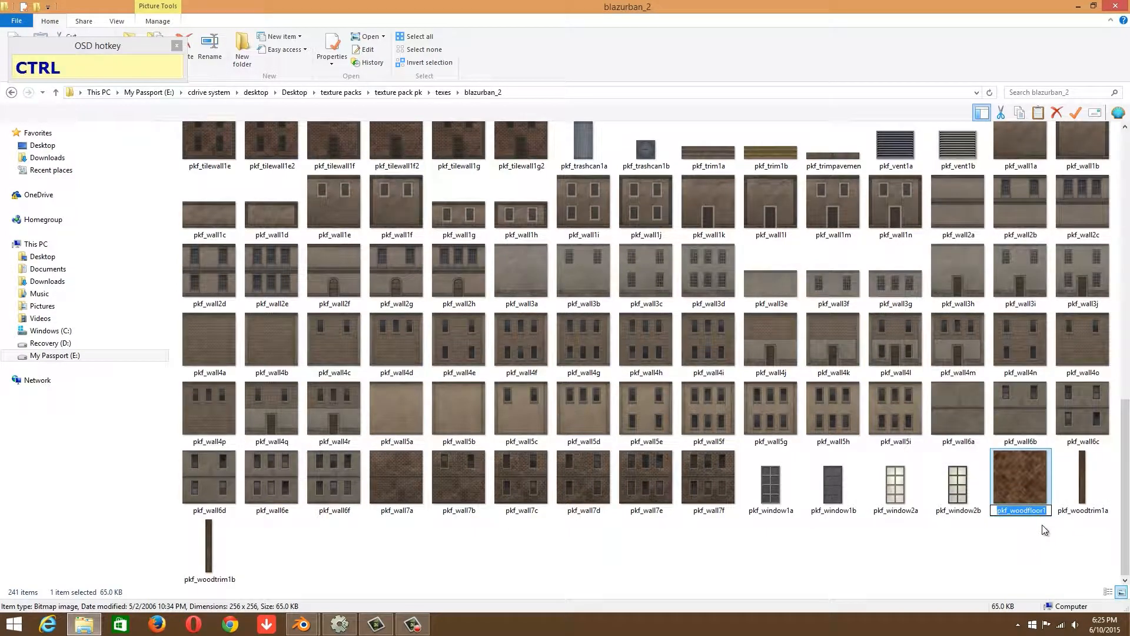
{"action": "key", "text": "ctrl+c"}
{"action": "left_click", "coordinate": [465, 487]}
{"action": "scroll", "coordinate": [465, 482], "scroll_direction": "up", "scroll_amount": 15}
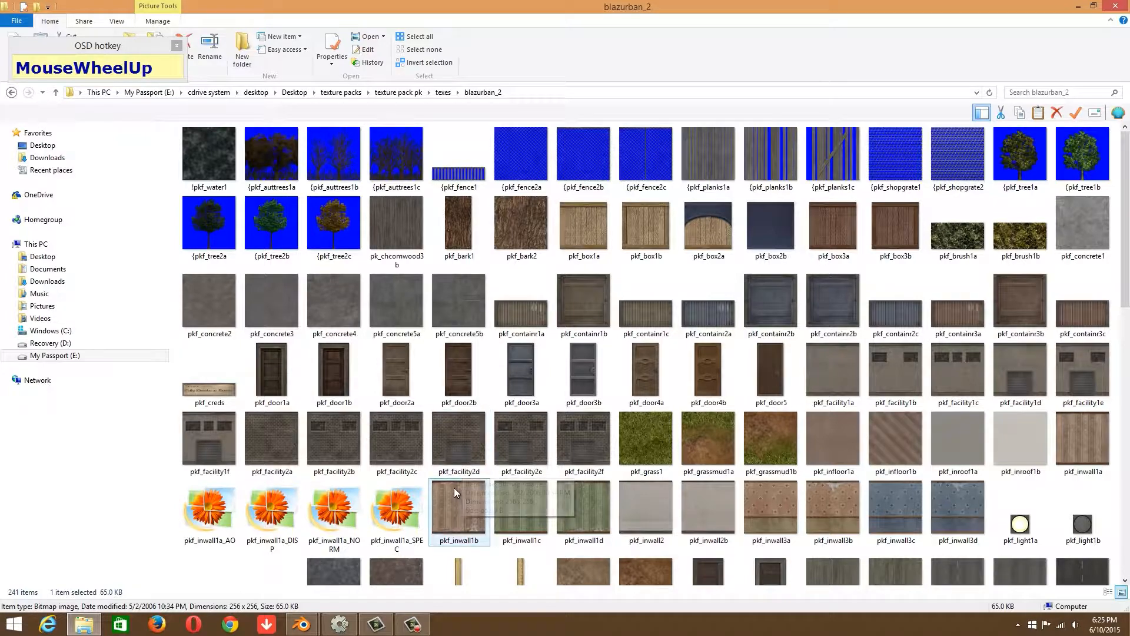
Switch back to Blender and open pkf_woodfloor1.bmp from the blazurban_2 folder as the image for the selected floor faces.
{"action": "left_click", "coordinate": [313, 626]}
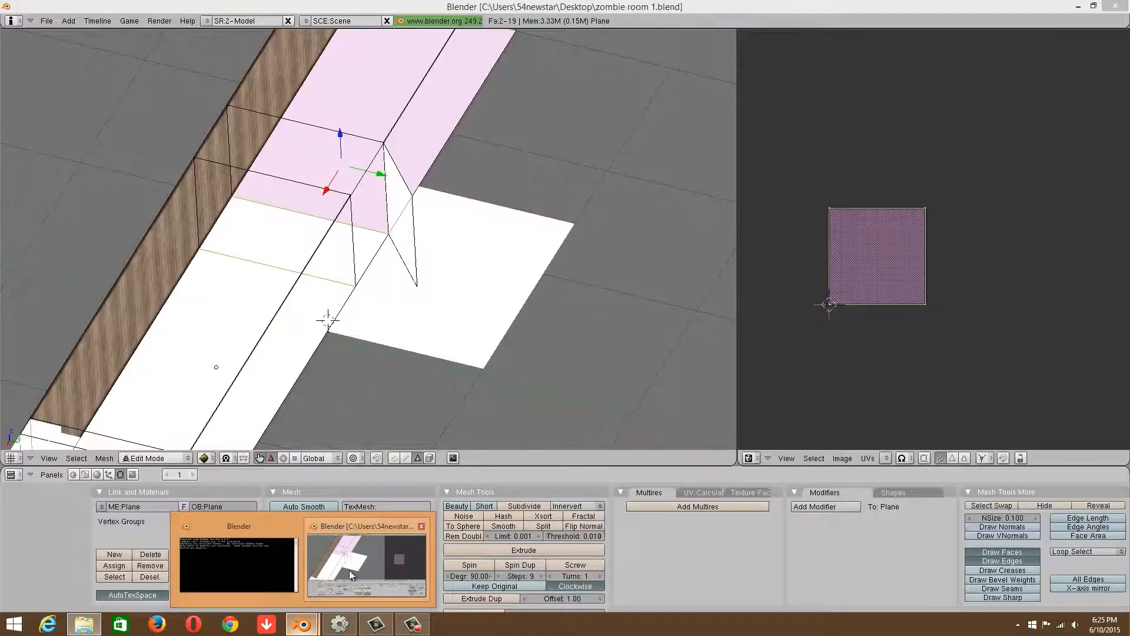
{"action": "left_click", "coordinate": [350, 551]}
{"action": "left_click", "coordinate": [842, 458]}
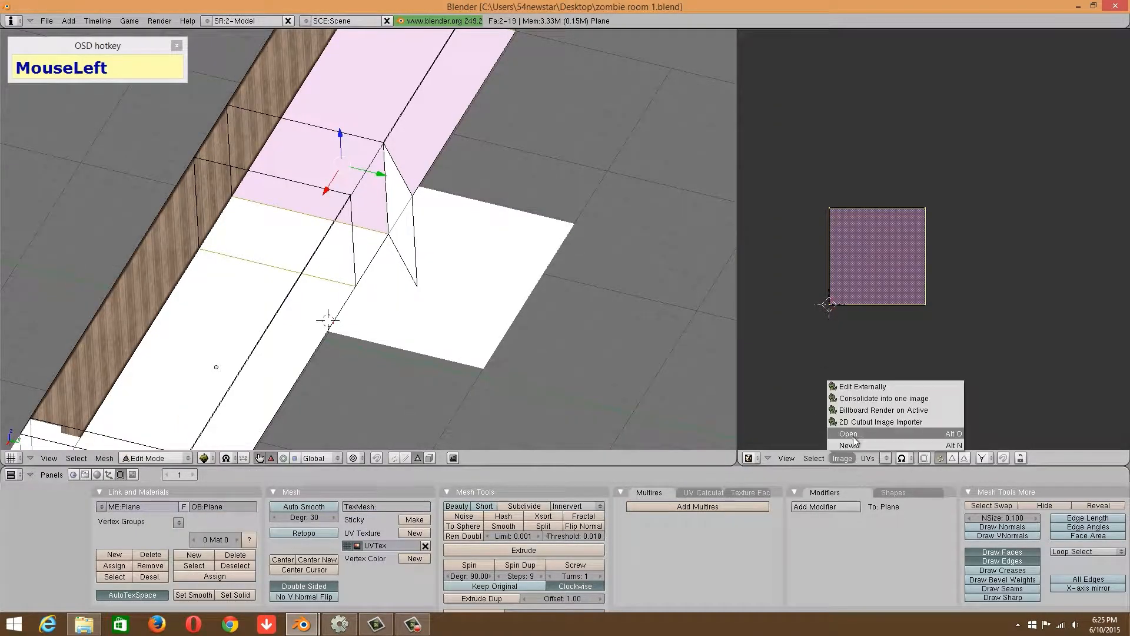
{"action": "left_click", "coordinate": [851, 446]}
{"action": "left_click", "coordinate": [753, 58]}
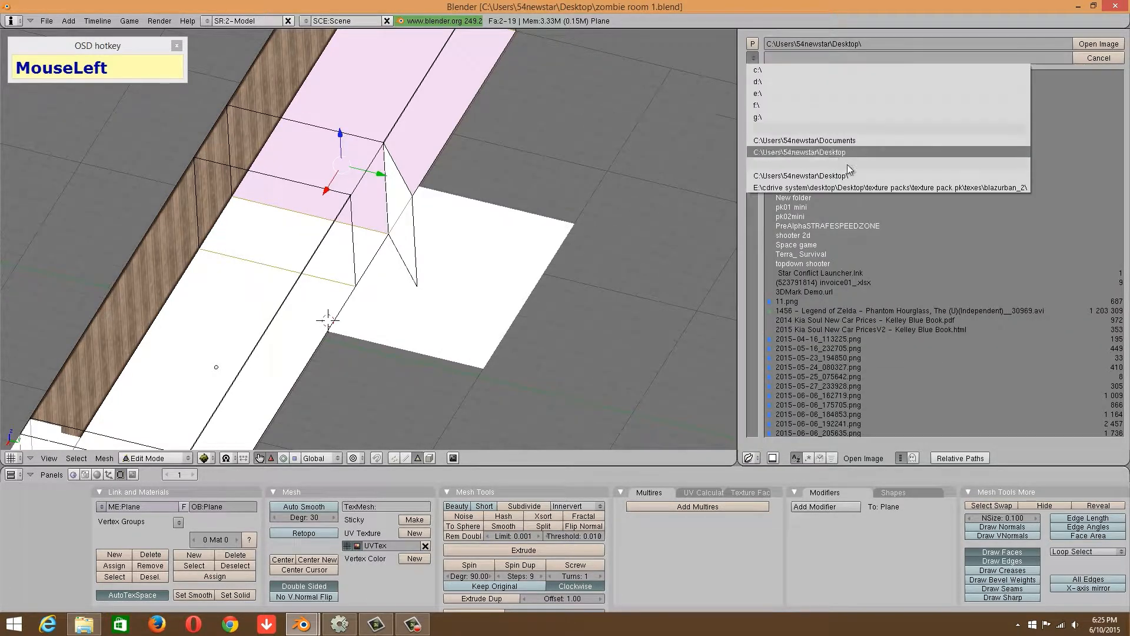
{"action": "left_click", "coordinate": [801, 187]}
{"action": "left_click", "coordinate": [797, 57]}
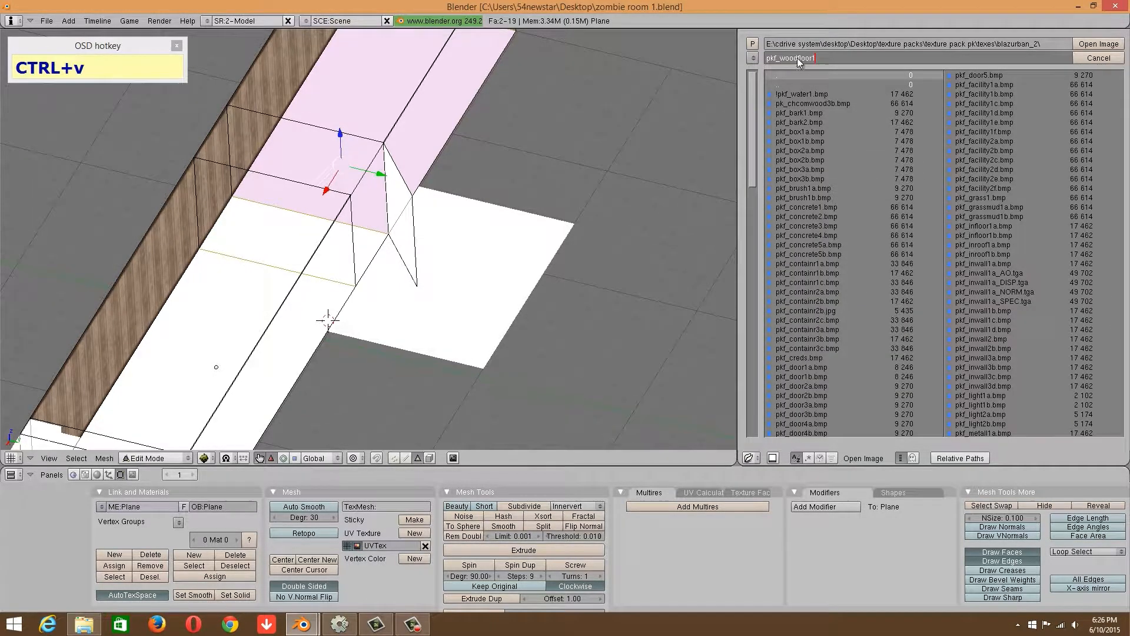
{"action": "left_click_drag", "start_coordinate": [740, 123], "coordinate": [754, 393]}
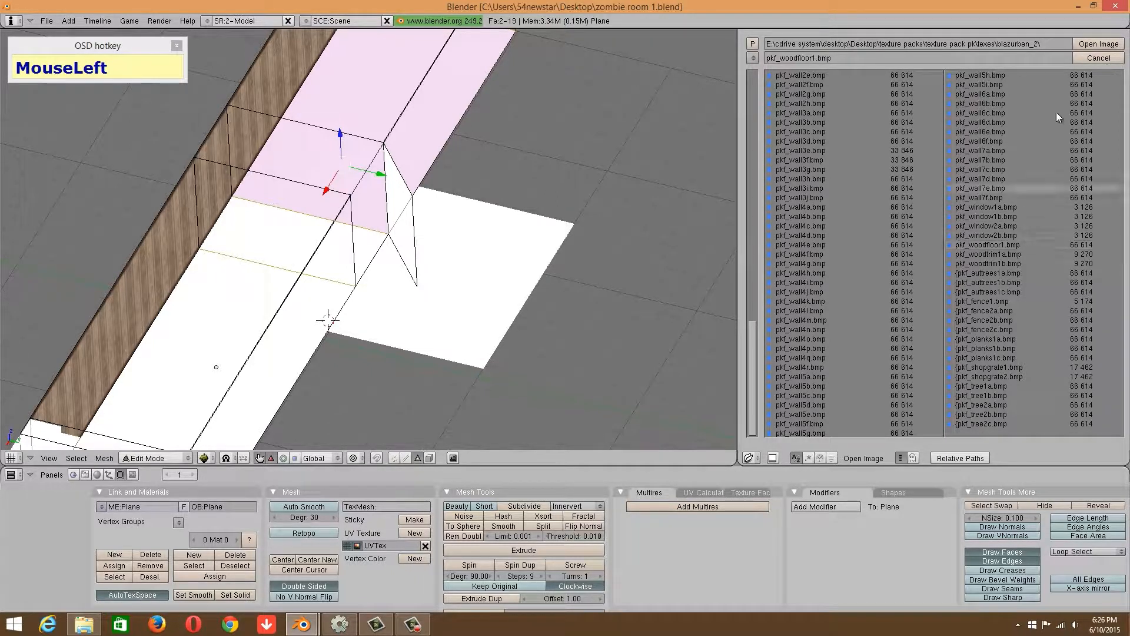
{"action": "left_click", "coordinate": [1091, 44]}
{"action": "scroll", "coordinate": [369, 262], "scroll_direction": "down", "scroll_amount": 3}
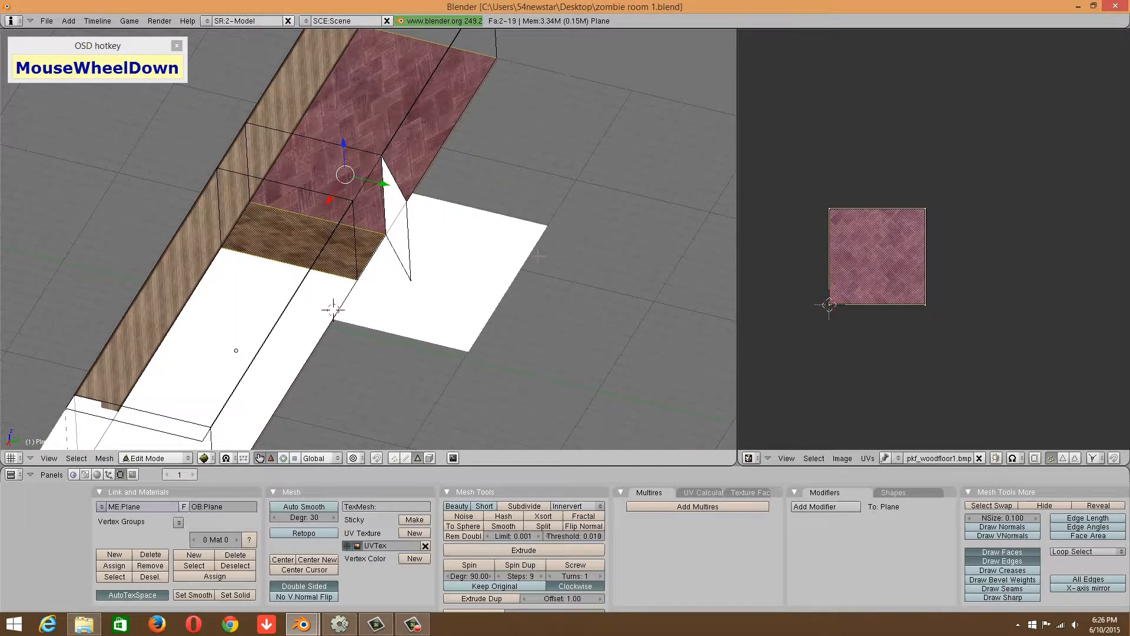
Try to add the untextured near floor section to the face selection.
{"action": "key", "text": "ctrl+z"}
{"action": "right_click", "coordinate": [304, 317], "text": "shift"}
{"action": "middle_click_drag", "start_coordinate": [304, 317], "coordinate": [336, 311]}
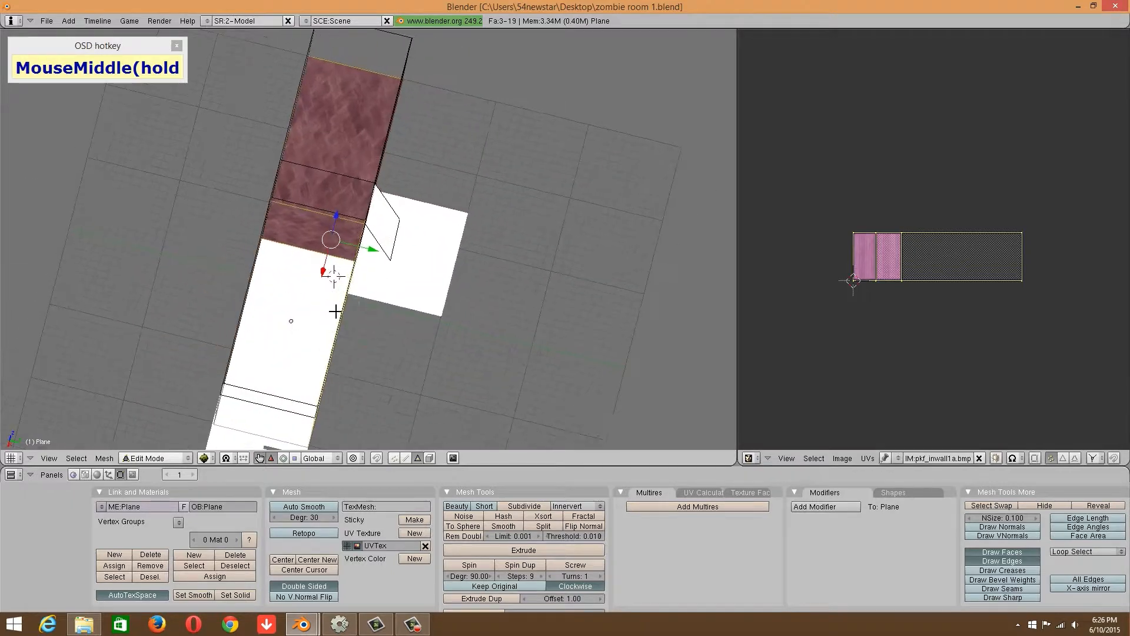
Show the model as wireframe and select the near, middle and far floor sections of the corridor together.
{"action": "left_click", "coordinate": [203, 458]}
{"action": "left_click", "coordinate": [224, 443]}
{"action": "middle_click_drag", "start_coordinate": [291, 315], "coordinate": [235, 288]}
{"action": "right_click", "coordinate": [257, 296]}
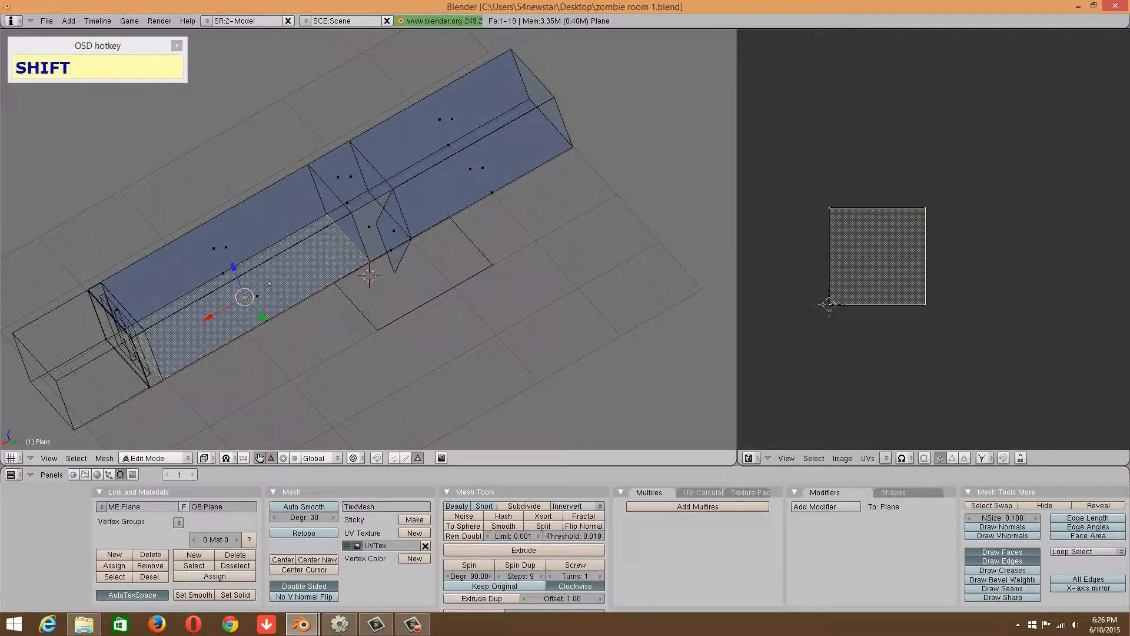
{"action": "middle_click_drag", "start_coordinate": [323, 259], "coordinate": [342, 226]}
{"action": "right_click", "coordinate": [342, 220], "text": "shift"}
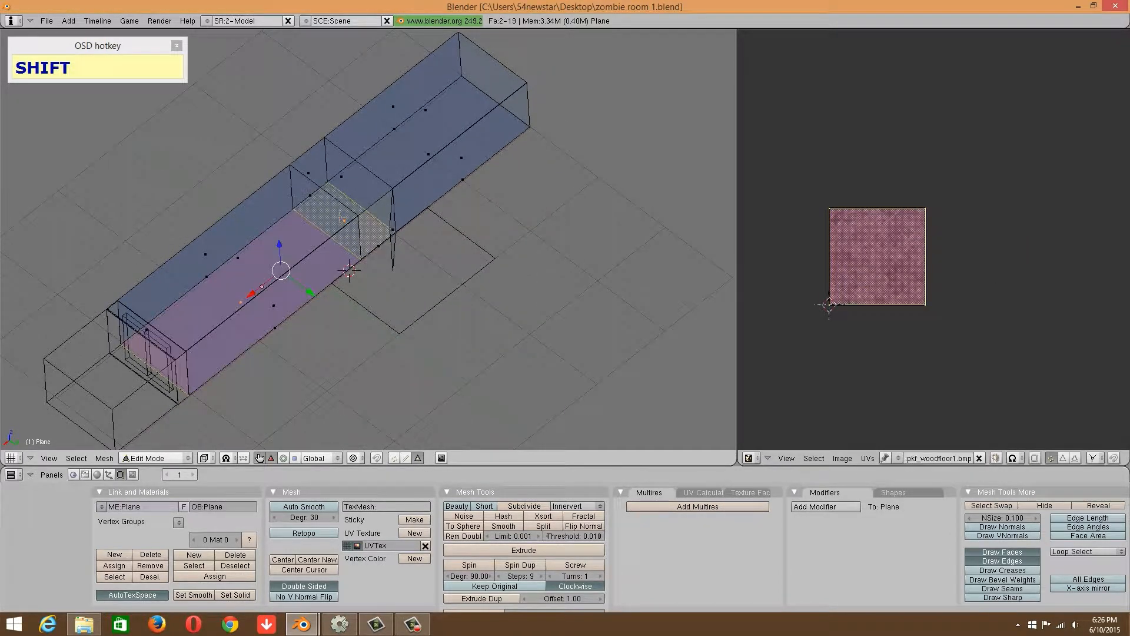
{"action": "right_click", "coordinate": [426, 147], "text": "shift"}
{"action": "middle_click_drag", "start_coordinate": [425, 147], "coordinate": [447, 253]}
Project the UVs of the three selected corridor floor sections from the top view, filling the image bounds.
{"action": "left_click", "coordinate": [49, 458]}
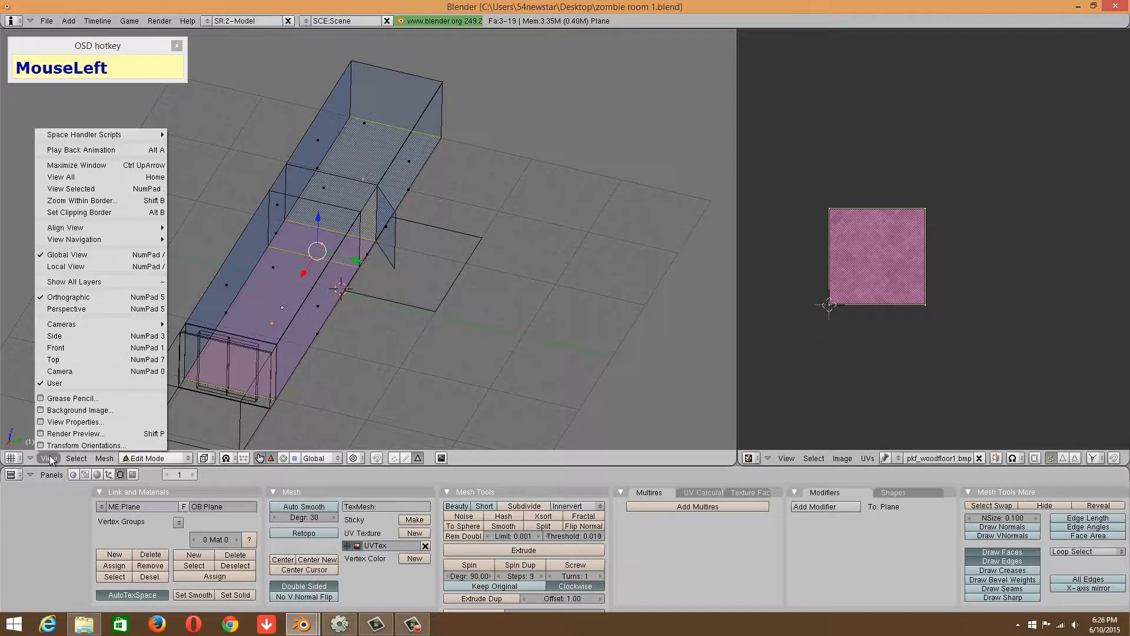
{"action": "left_click", "coordinate": [53, 359]}
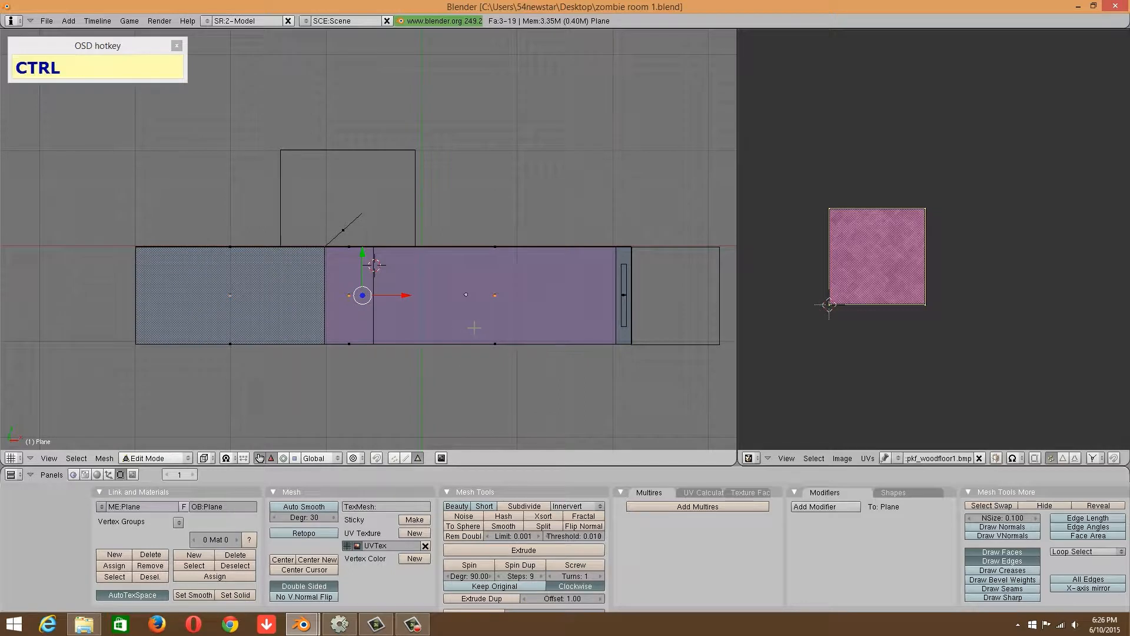
{"action": "scroll", "coordinate": [464, 327], "scroll_direction": "down", "scroll_amount": 1, "text": "ctrl"}
{"action": "key", "text": "u"}
{"action": "left_click", "coordinate": [460, 327]}
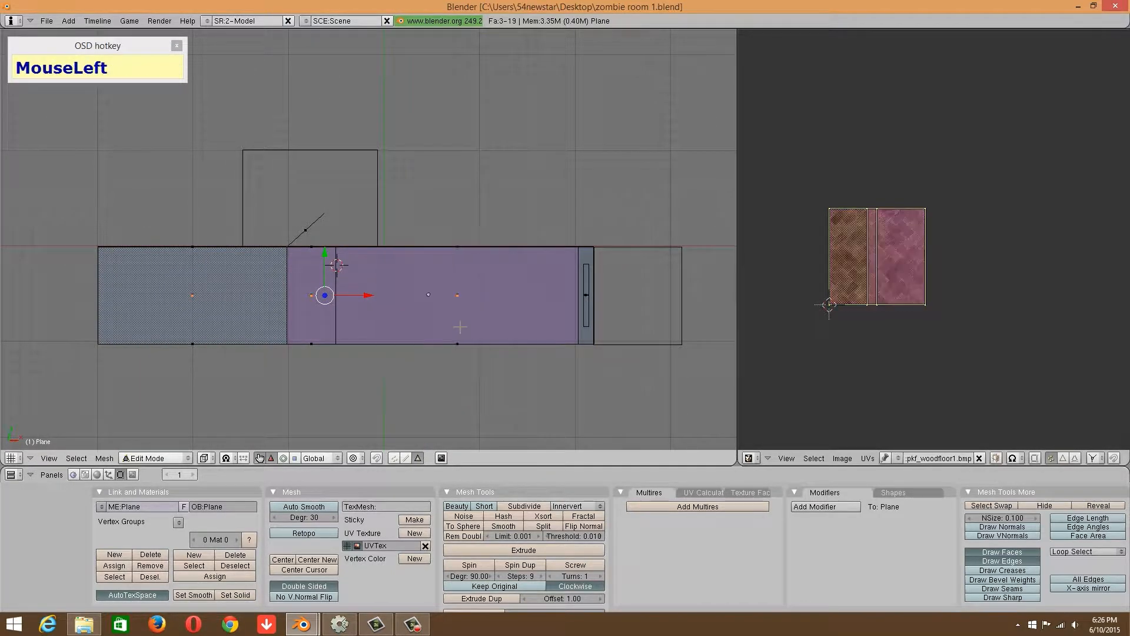
Scale the corridor floor UVs by 5 along X and display the model with its textures.
{"action": "key", "text": "s"}
{"action": "key", "text": "x"}
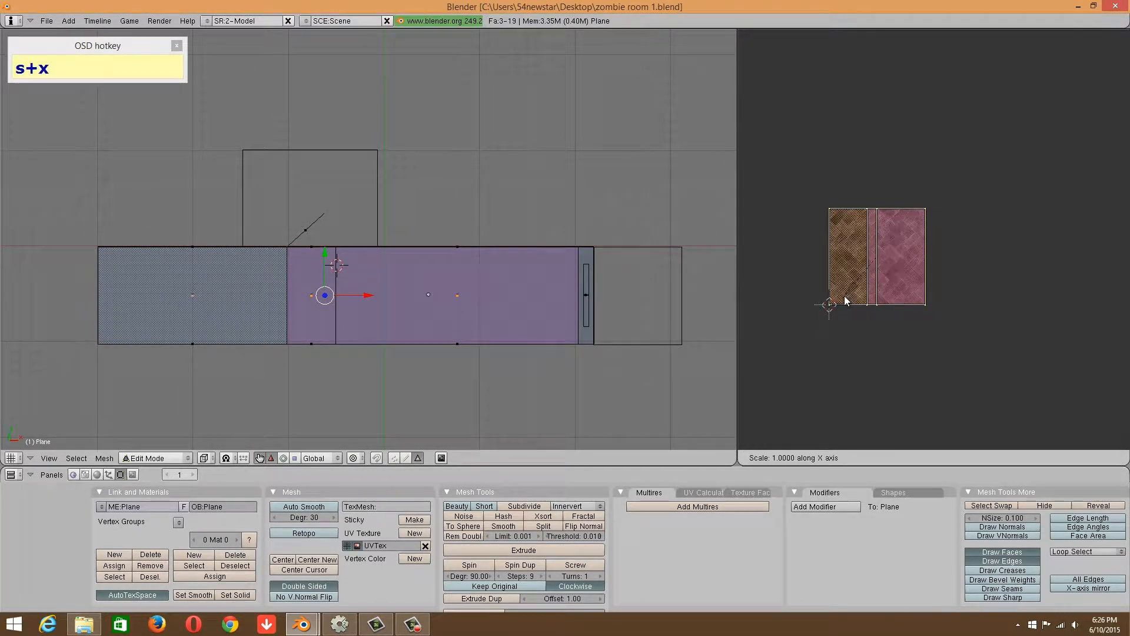
{"action": "key", "text": "5"}
{"action": "left_click", "coordinate": [844, 296]}
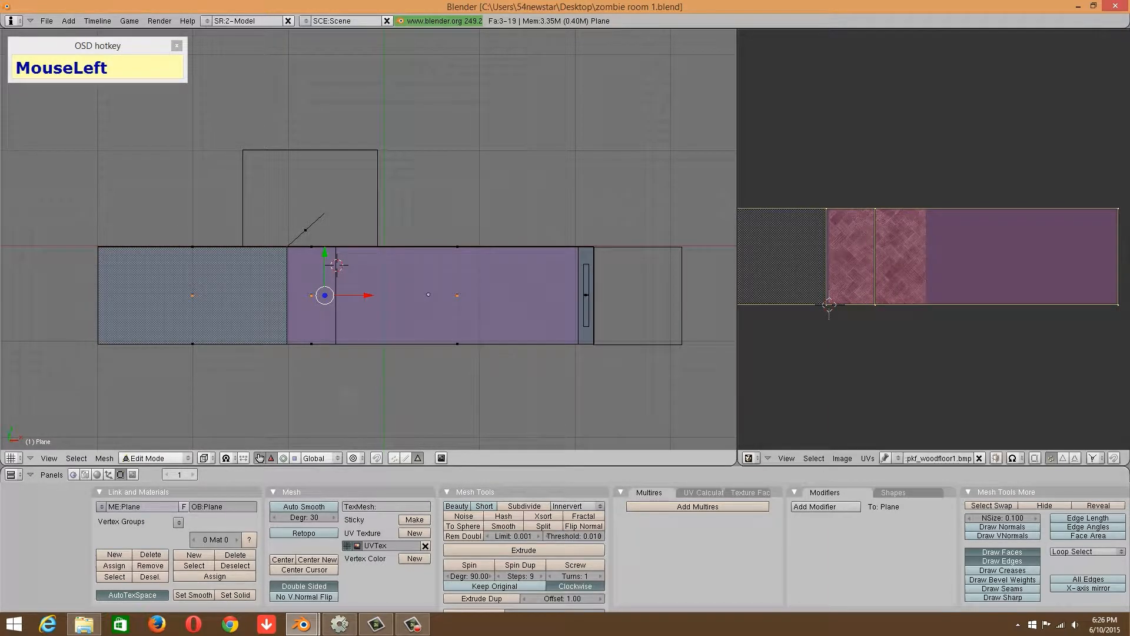
{"action": "left_click", "coordinate": [208, 458]}
{"action": "left_click", "coordinate": [218, 399]}
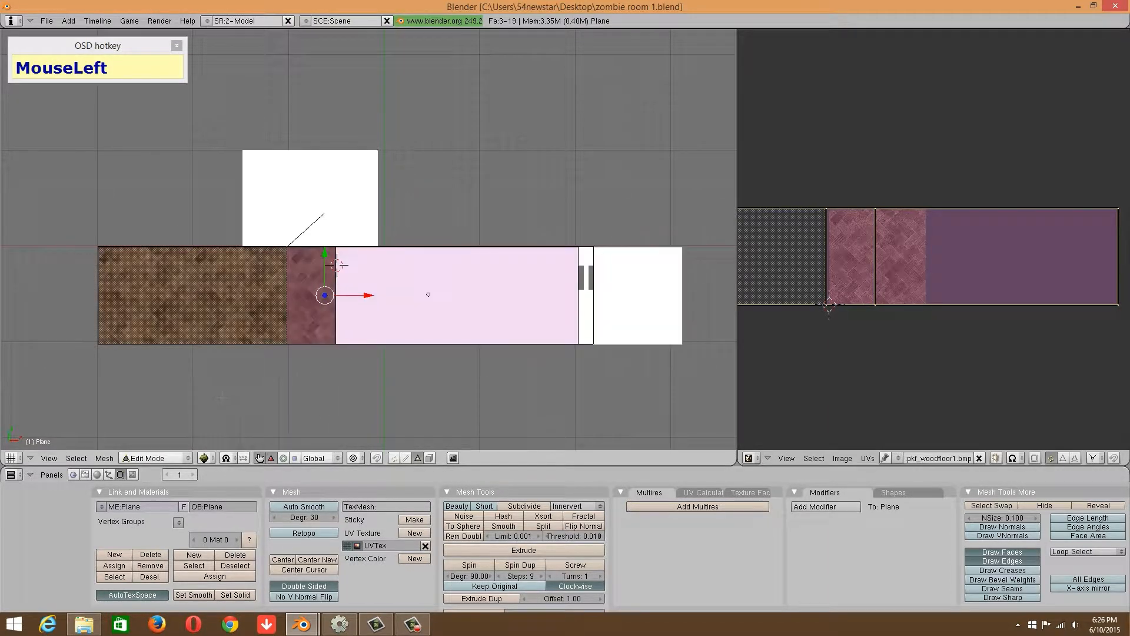
Assign the already loaded pkf_woodfloor1.bmp to the long untextured floor section of the corridor.
{"action": "middle_click_drag", "start_coordinate": [374, 318], "coordinate": [381, 222]}
{"action": "scroll", "coordinate": [382, 222], "scroll_direction": "up", "scroll_amount": 5}
{"action": "scroll", "coordinate": [391, 265], "scroll_direction": "up", "scroll_amount": 1}
{"action": "key", "text": "Tab"}
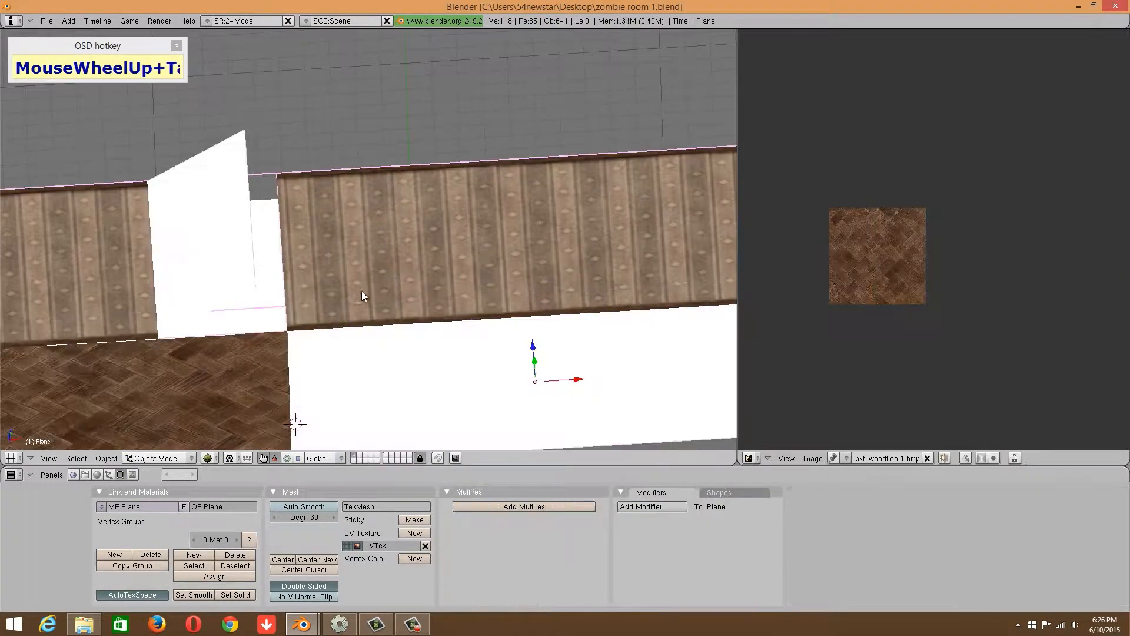
{"action": "key", "text": "Tab"}
{"action": "right_click", "coordinate": [555, 374]}
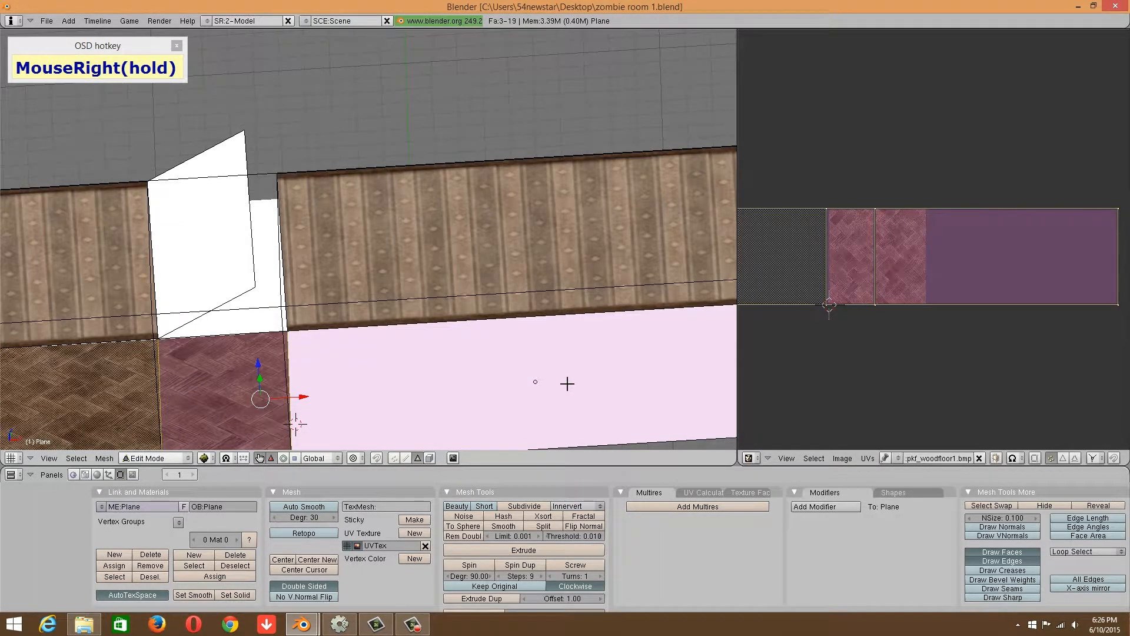
{"action": "scroll", "coordinate": [566, 384], "scroll_direction": "down", "scroll_amount": 2}
{"action": "right_click", "coordinate": [502, 320]}
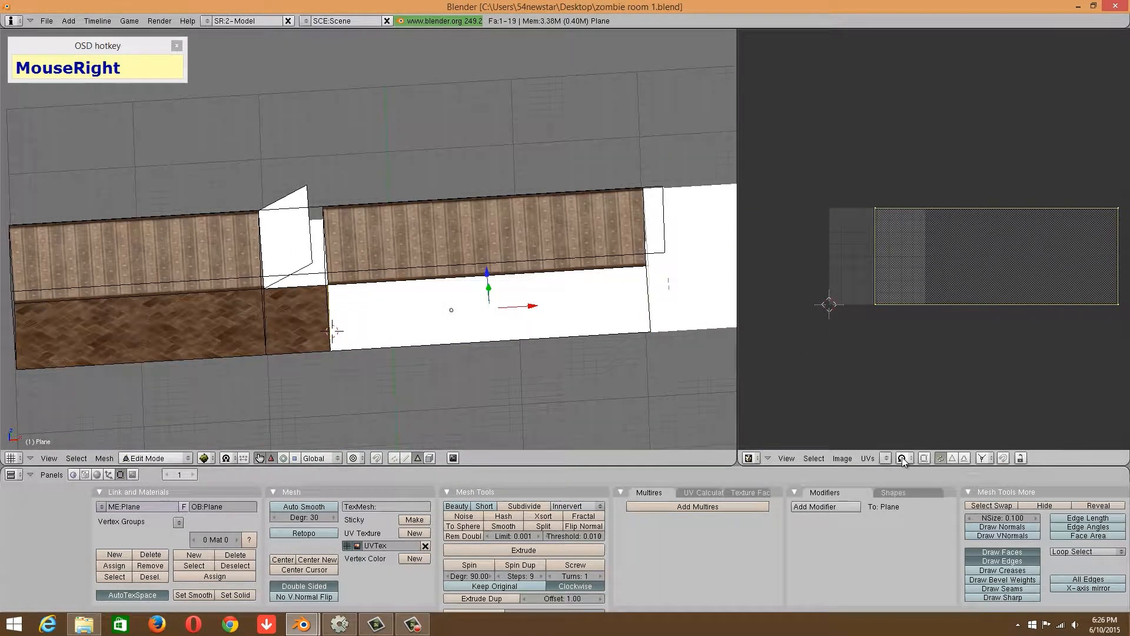
{"action": "left_click", "coordinate": [885, 458]}
{"action": "left_click", "coordinate": [884, 433]}
{"action": "key", "text": "Tab"}
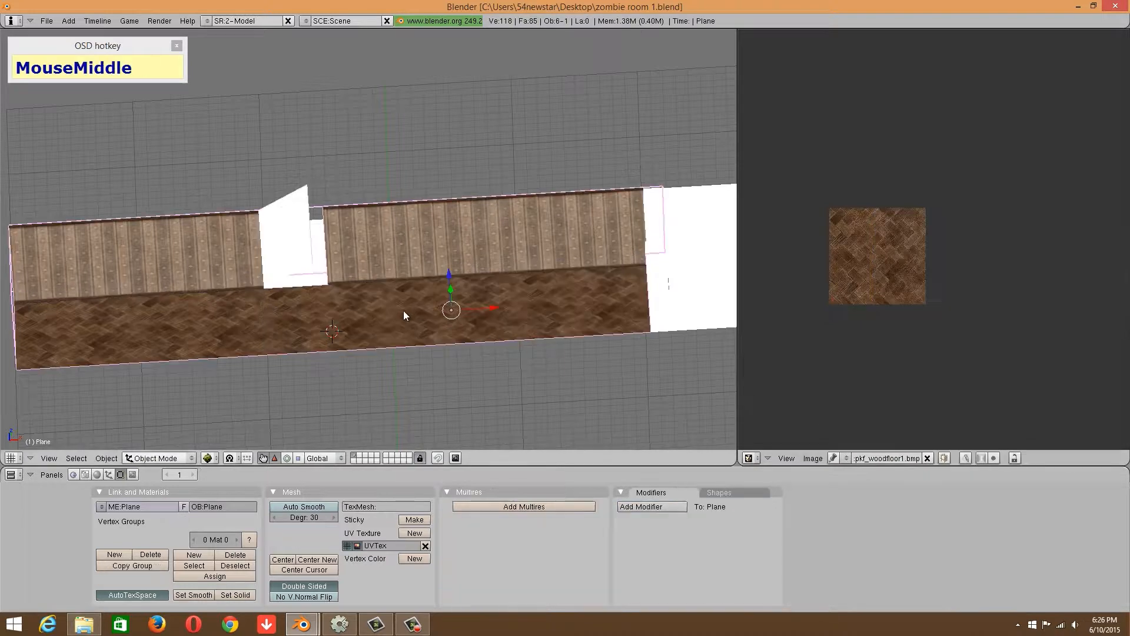
Texture the floor plane beside the corridor with pkf_woodfloor1.bmp, projecting its face from the top view to fill the image bounds.
{"action": "middle_click_drag", "start_coordinate": [404, 310], "coordinate": [284, 319]}
{"action": "right_click", "coordinate": [285, 318]}
{"action": "key", "text": "Tab"}
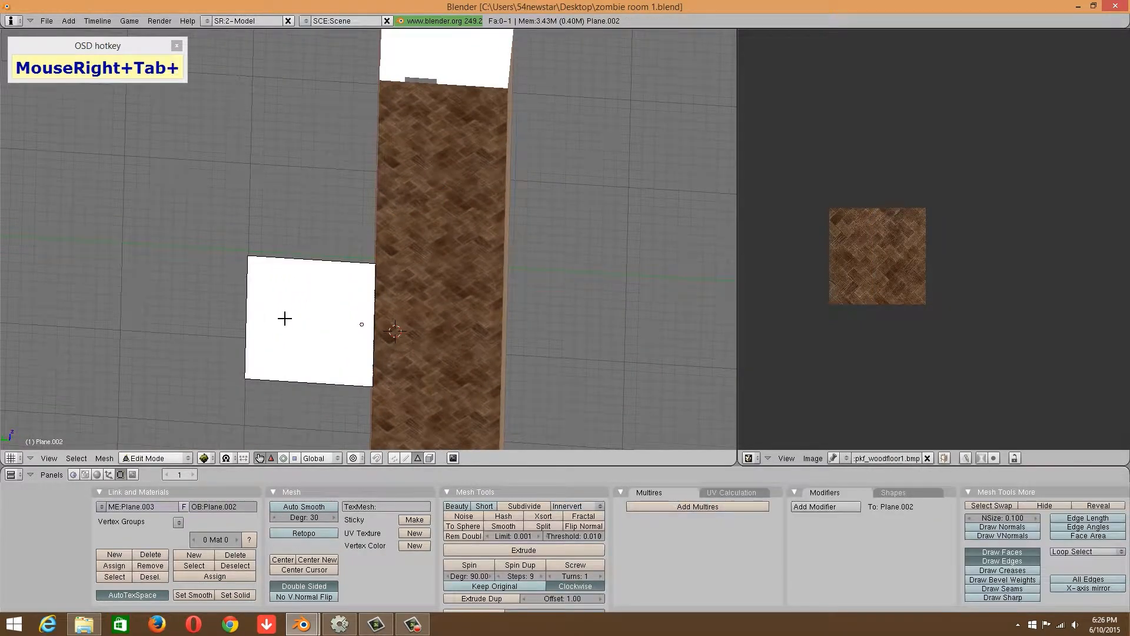
{"action": "right_click", "coordinate": [285, 318]}
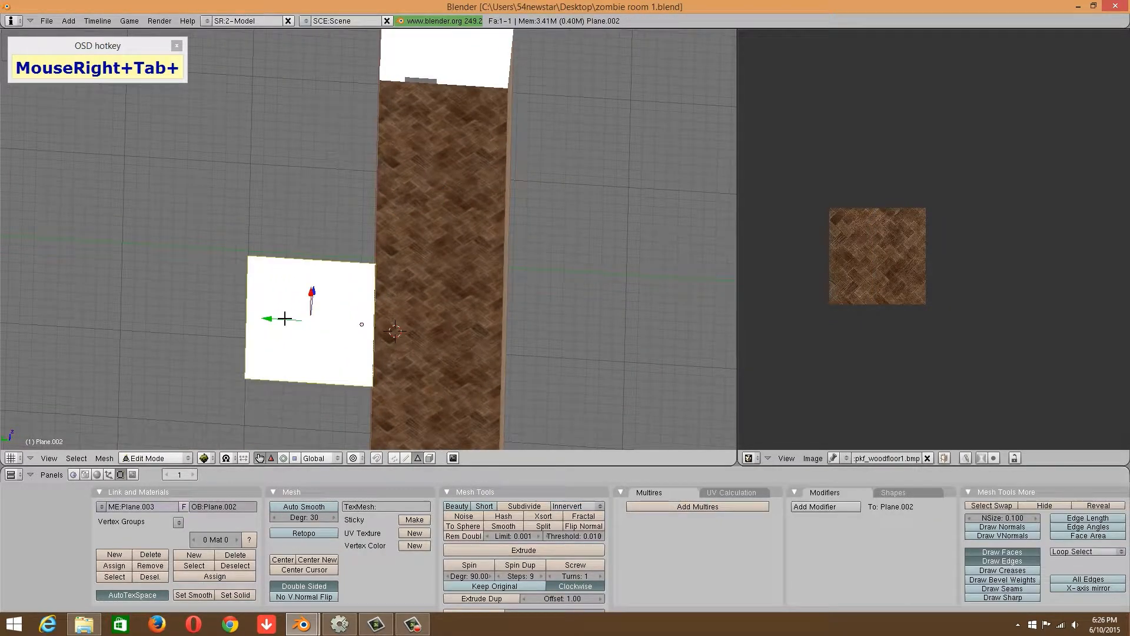
{"action": "left_click", "coordinate": [843, 458]}
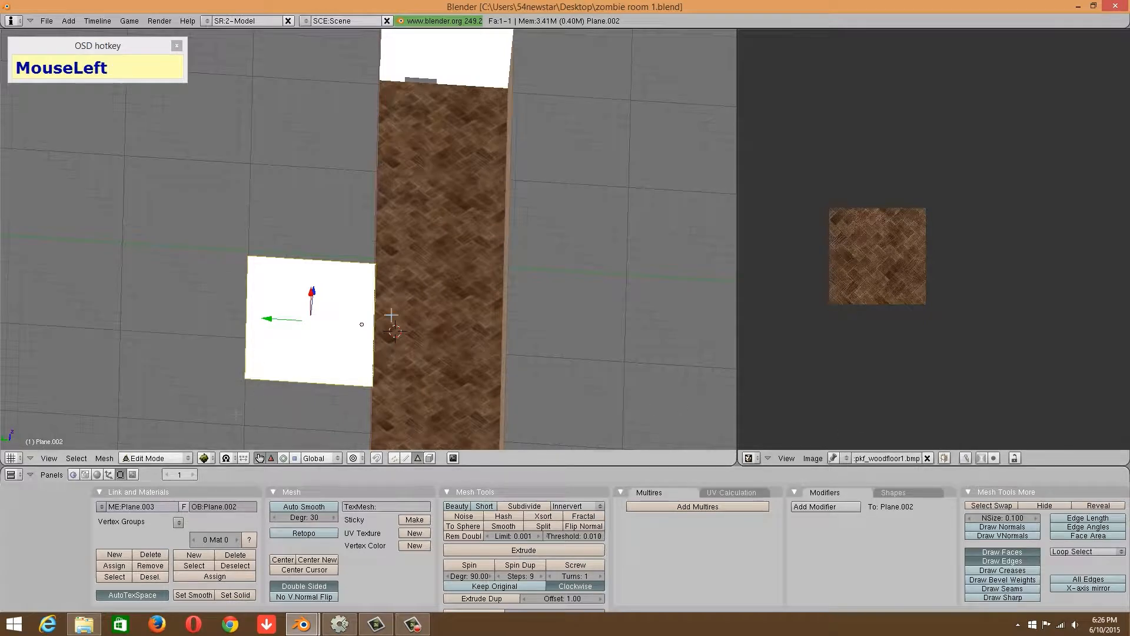
{"action": "left_click", "coordinate": [56, 458]}
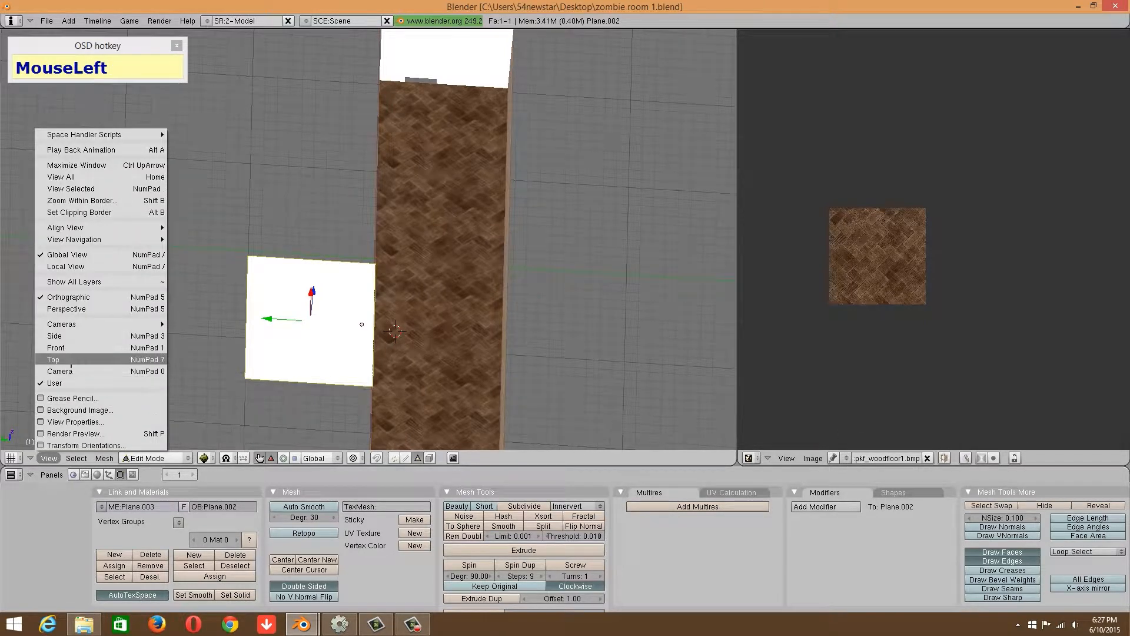
{"action": "left_click", "coordinate": [59, 359]}
{"action": "key", "text": "u"}
{"action": "left_click", "coordinate": [242, 304]}
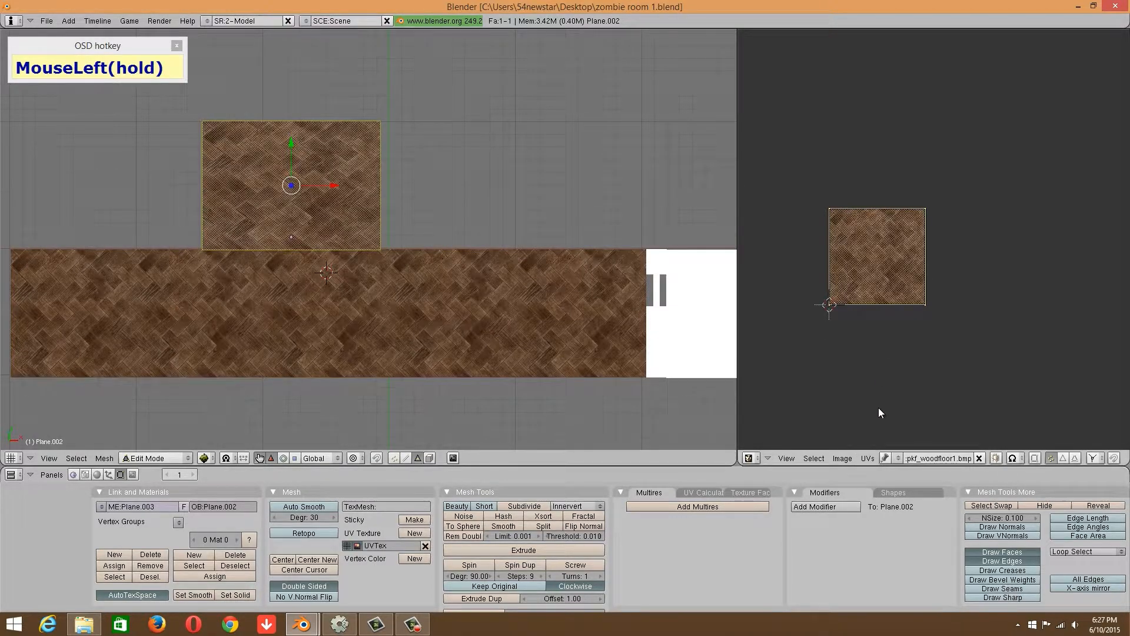
{"action": "key", "text": "5"}
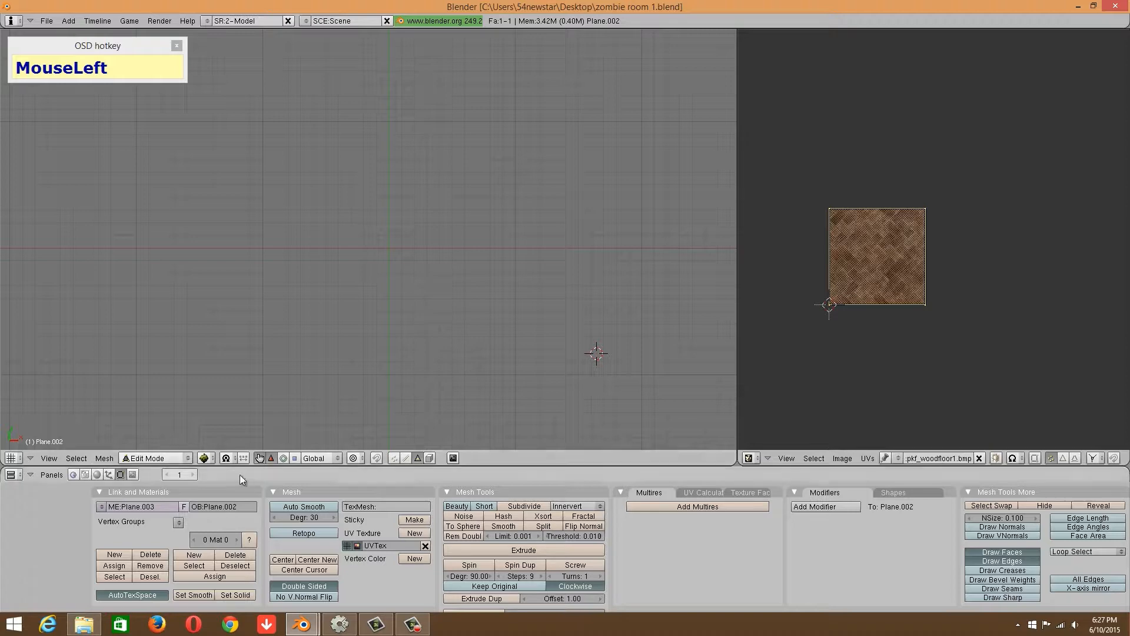
{"action": "key", "text": "Tab"}
{"action": "left_click", "coordinate": [354, 458]}
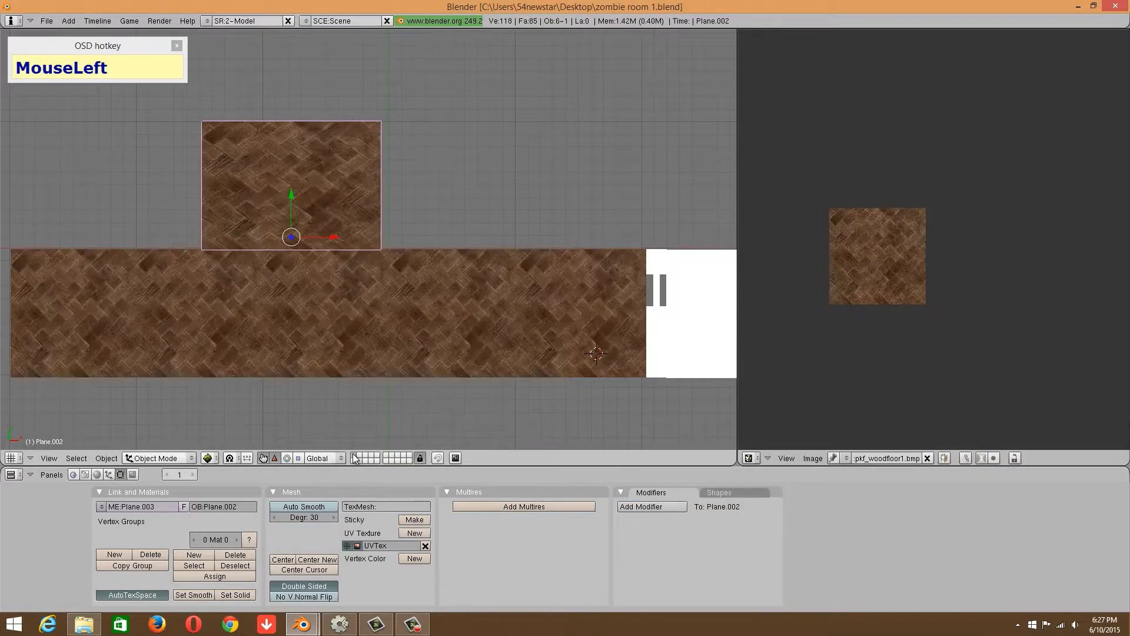
{"action": "right_click", "coordinate": [257, 129]}
{"action": "key", "text": "Tab"}
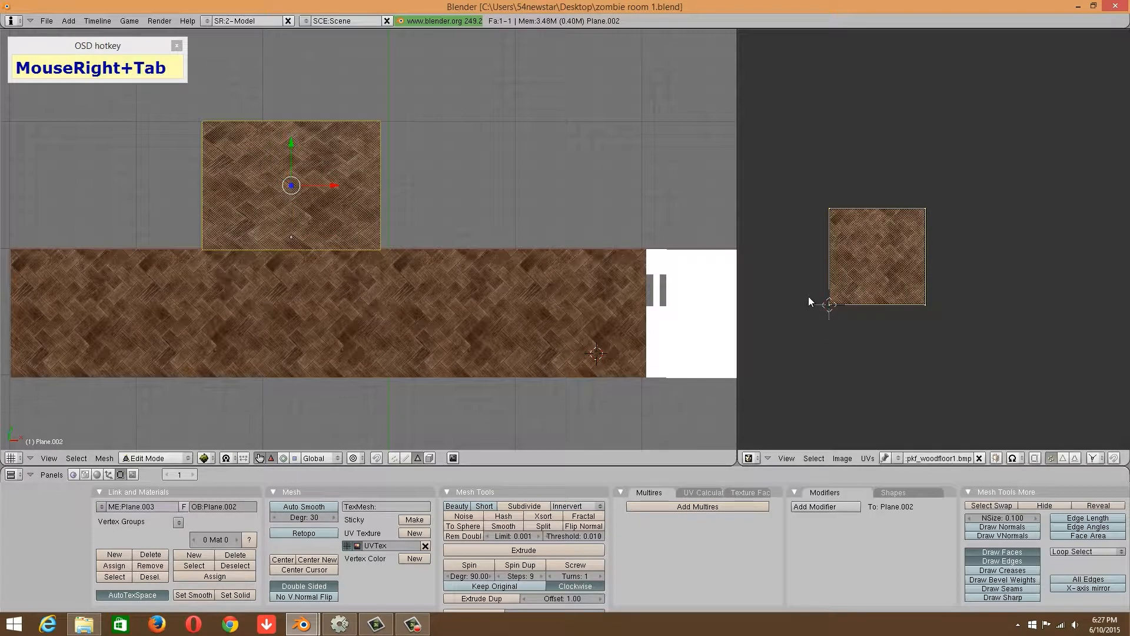
Try scaling the side floor plane's UVs by 5 in both directions and undo that scaling.
{"action": "left_click", "coordinate": [809, 298]}
{"action": "key", "text": "s"}
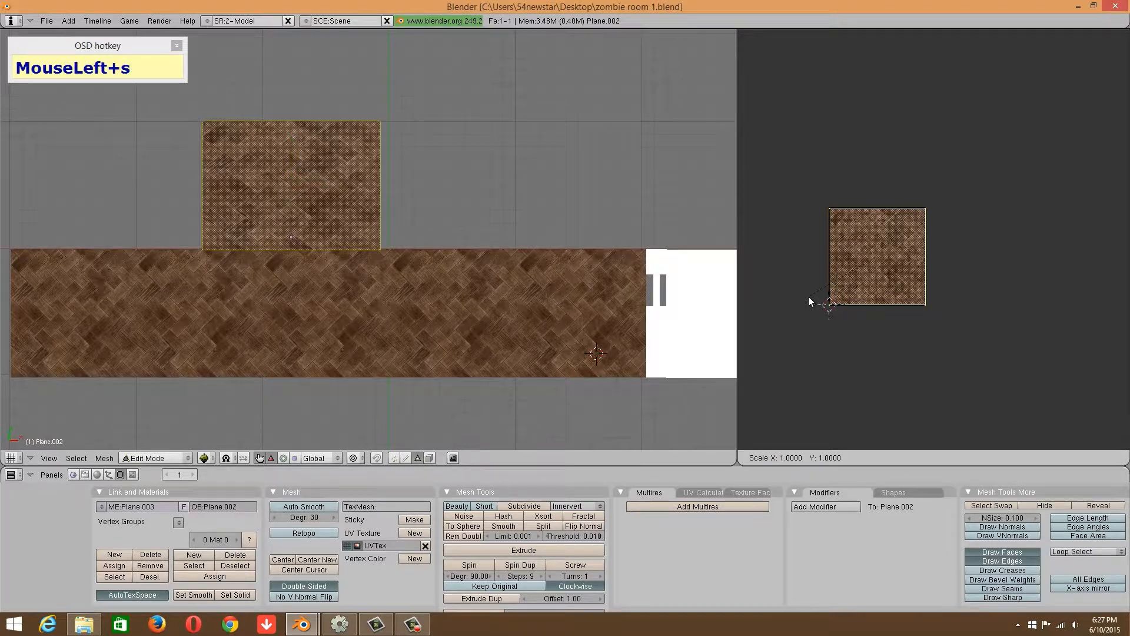
{"action": "key", "text": "5"}
{"action": "left_click", "coordinate": [809, 298]}
{"action": "key", "text": "Tab"}
{"action": "scroll", "coordinate": [351, 285], "scroll_direction": "up", "scroll_amount": 5}
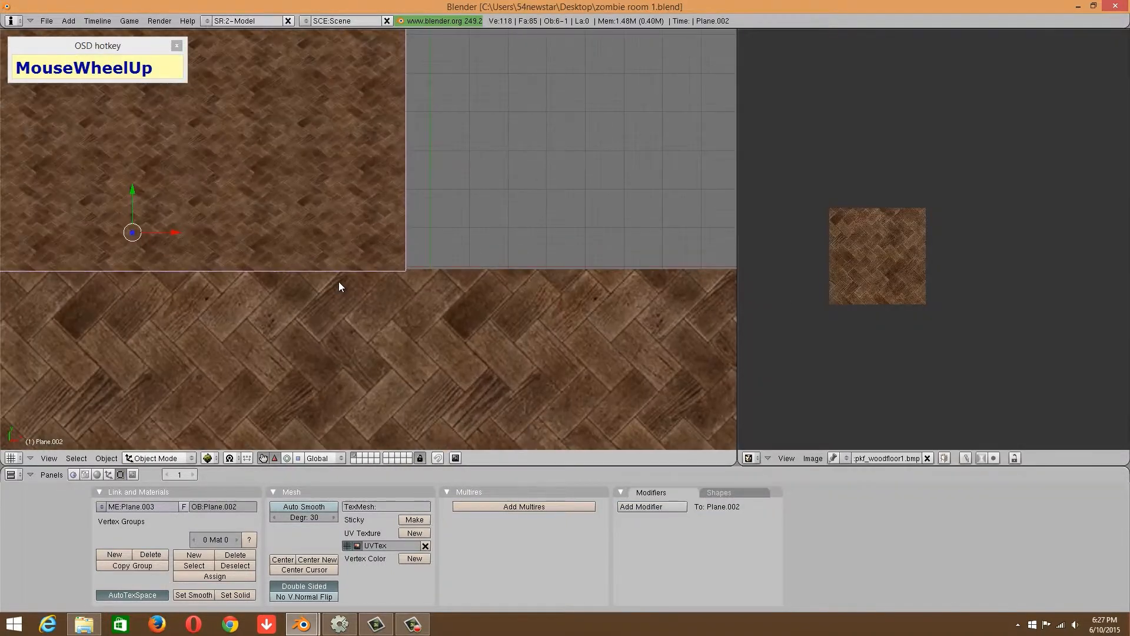
{"action": "key", "text": "ctrl+z"}
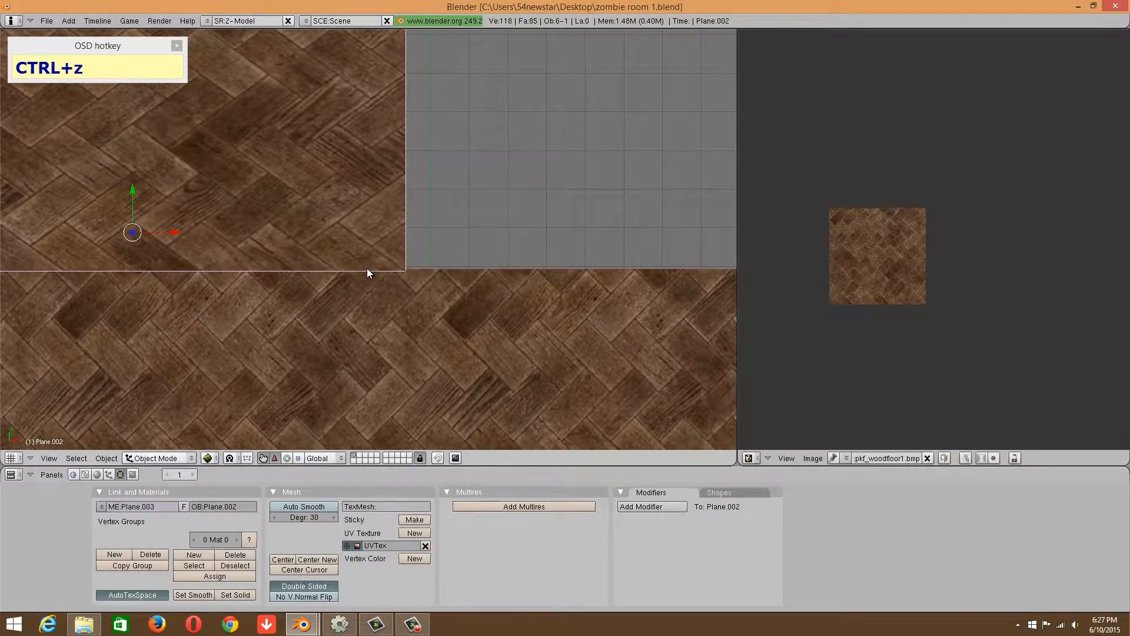
{"action": "key", "text": "Tab"}
{"action": "key", "text": "Tab"}
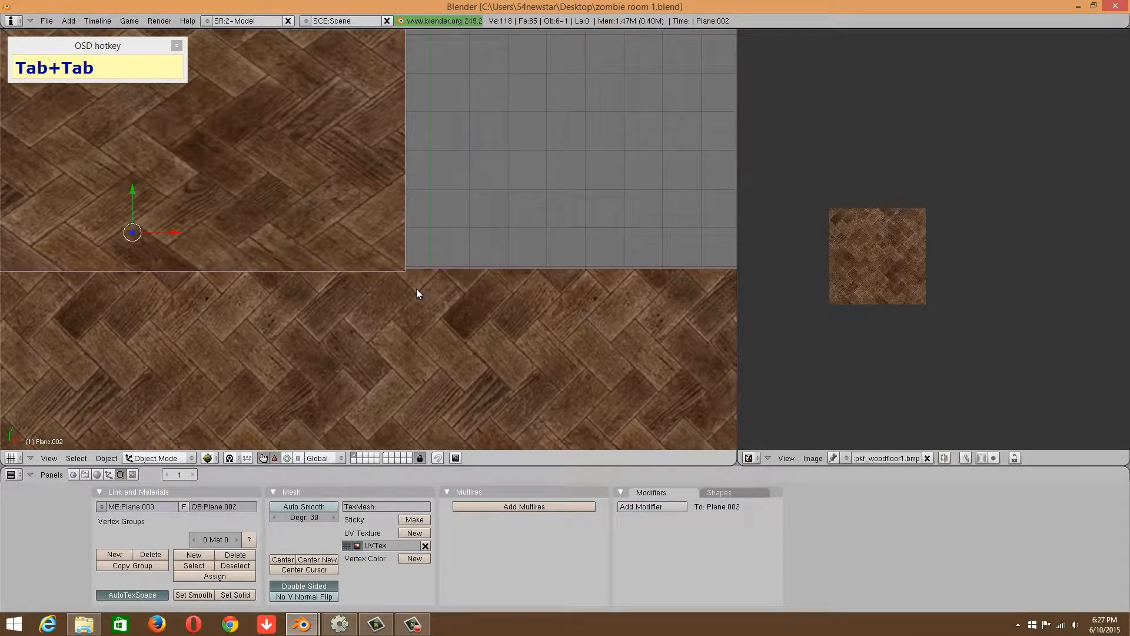
Leave the side floor plane and open the corridor mesh in Edit Mode.
{"action": "key", "text": "Tab"}
{"action": "scroll", "coordinate": [416, 289], "scroll_direction": "down", "scroll_amount": 4}
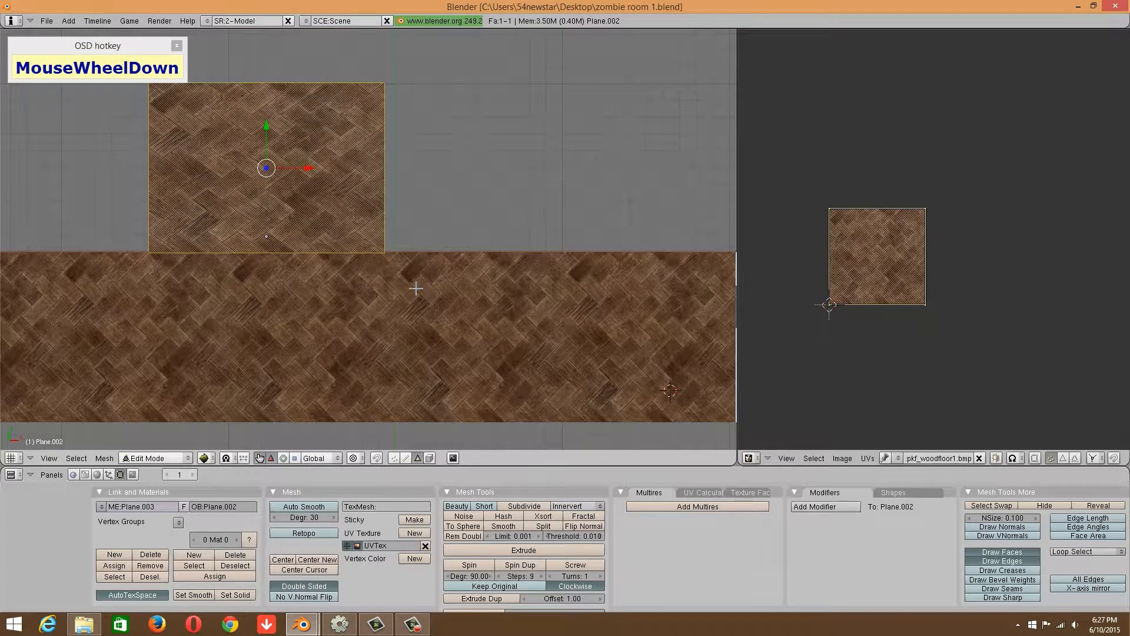
{"action": "scroll", "coordinate": [416, 288], "scroll_direction": "down", "scroll_amount": 3}
{"action": "middle_click_drag", "start_coordinate": [416, 287], "coordinate": [486, 323]}
{"action": "scroll", "coordinate": [585, 330], "scroll_direction": "up", "scroll_amount": 4}
{"action": "middle_click_drag", "start_coordinate": [585, 330], "coordinate": [675, 320]}
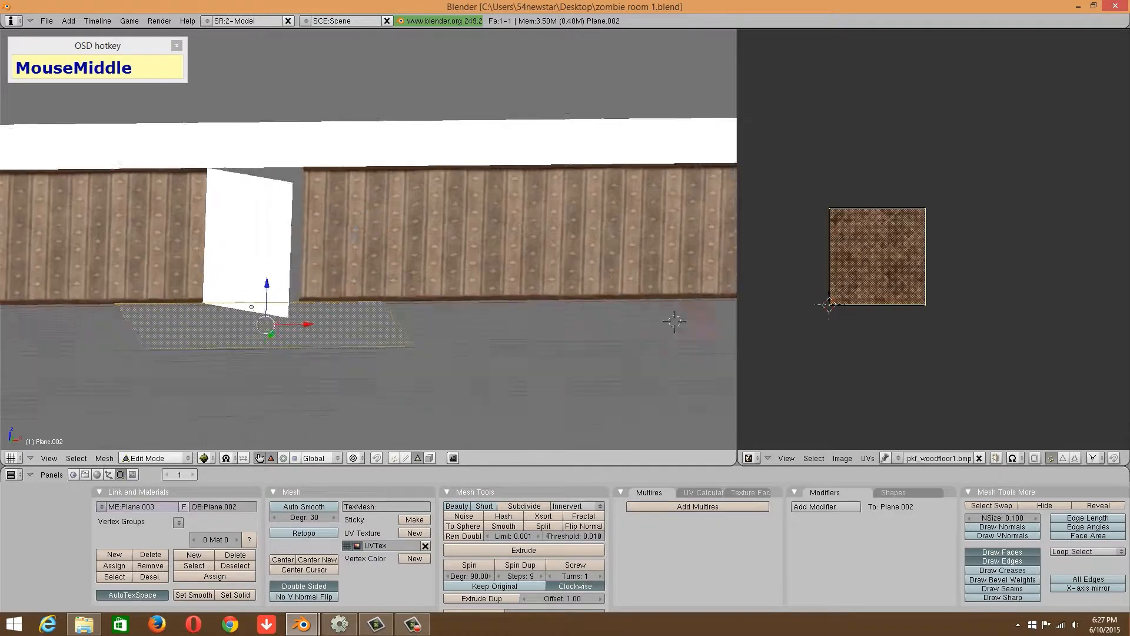
{"action": "key", "text": "Tab"}
{"action": "right_click", "coordinate": [411, 119]}
{"action": "scroll", "coordinate": [410, 115], "scroll_direction": "down", "scroll_amount": 3}
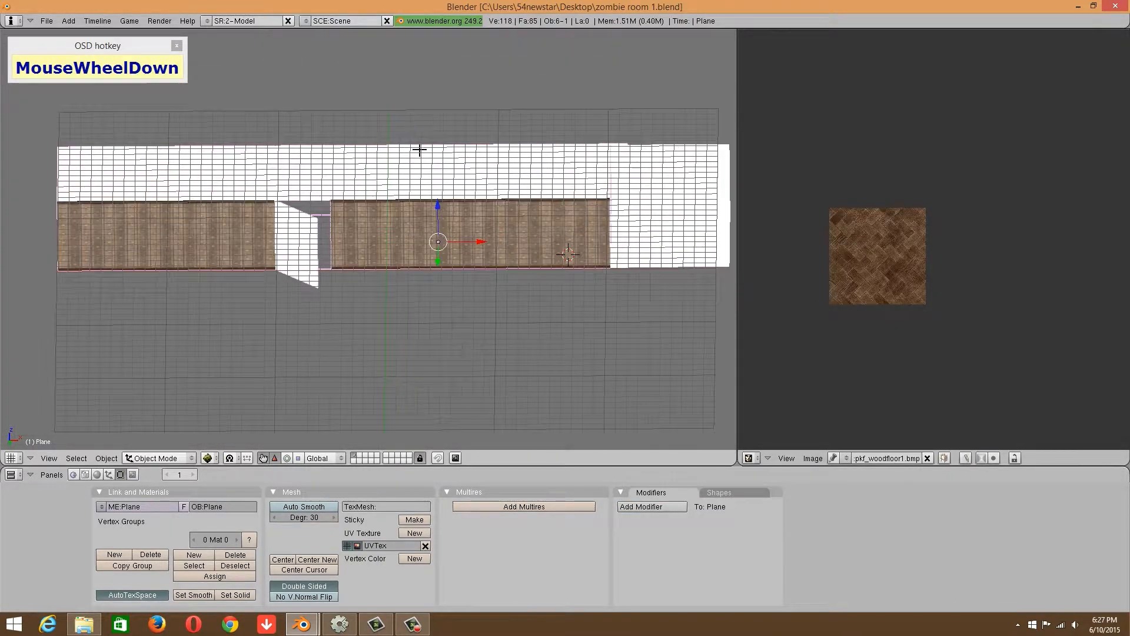
{"action": "key", "text": "Tab"}
Show the model as wireframe and select all three ceiling sections of the corridor together.
{"action": "right_click", "coordinate": [422, 166]}
{"action": "mouse_move", "coordinate": [421, 166]}
{"action": "middle_mouse_down"}
{"action": "mouse_move", "coordinate": [517, 379]}
{"action": "mouse_move", "coordinate": [523, 277]}
{"action": "mouse_move", "coordinate": [536, 297]}
{"action": "middle_mouse_up"}
{"action": "left_click", "coordinate": [206, 458]}
{"action": "left_click", "coordinate": [228, 435]}
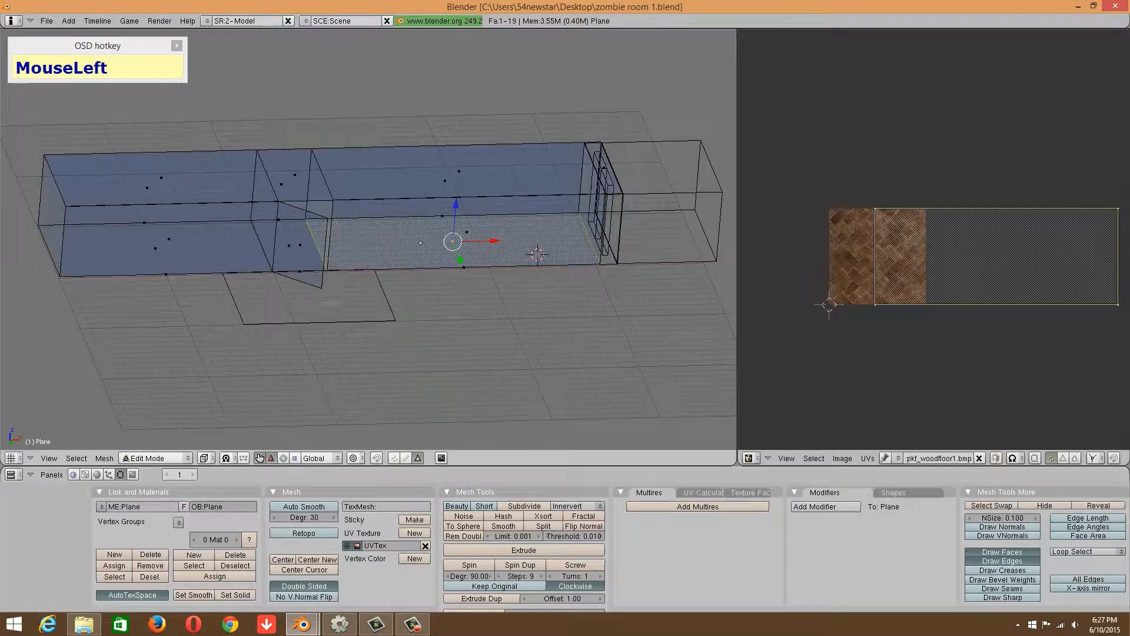
{"action": "right_click", "coordinate": [458, 171]}
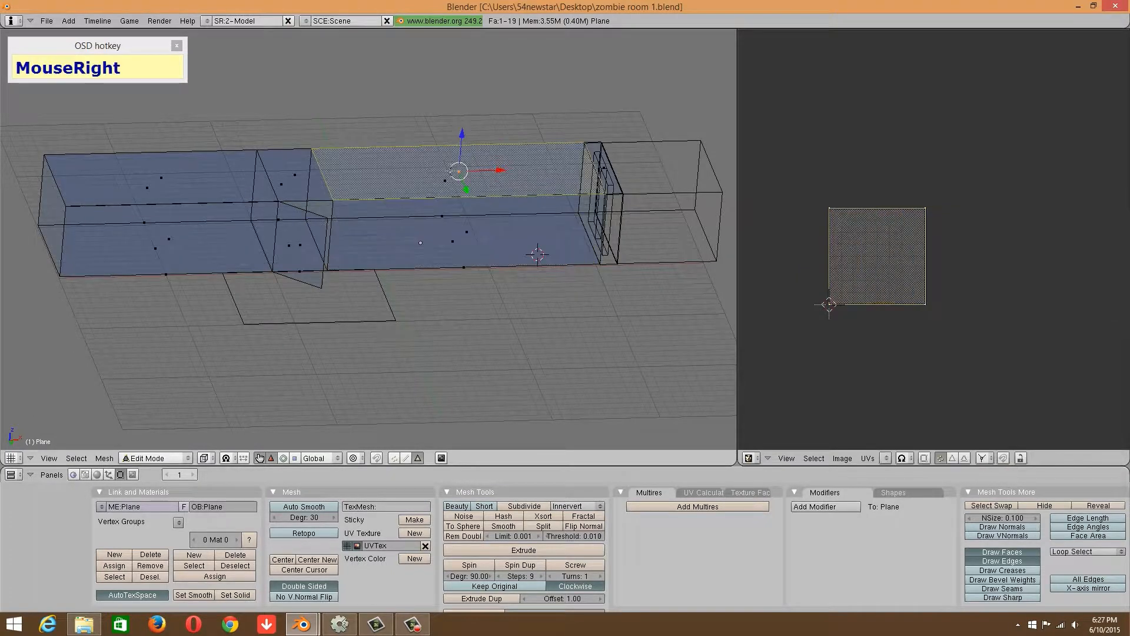
{"action": "right_click", "coordinate": [294, 175], "text": "shift"}
{"action": "right_click", "coordinate": [179, 176], "text": "shift"}
{"action": "middle_click_drag", "start_coordinate": [330, 195], "coordinate": [469, 215]}
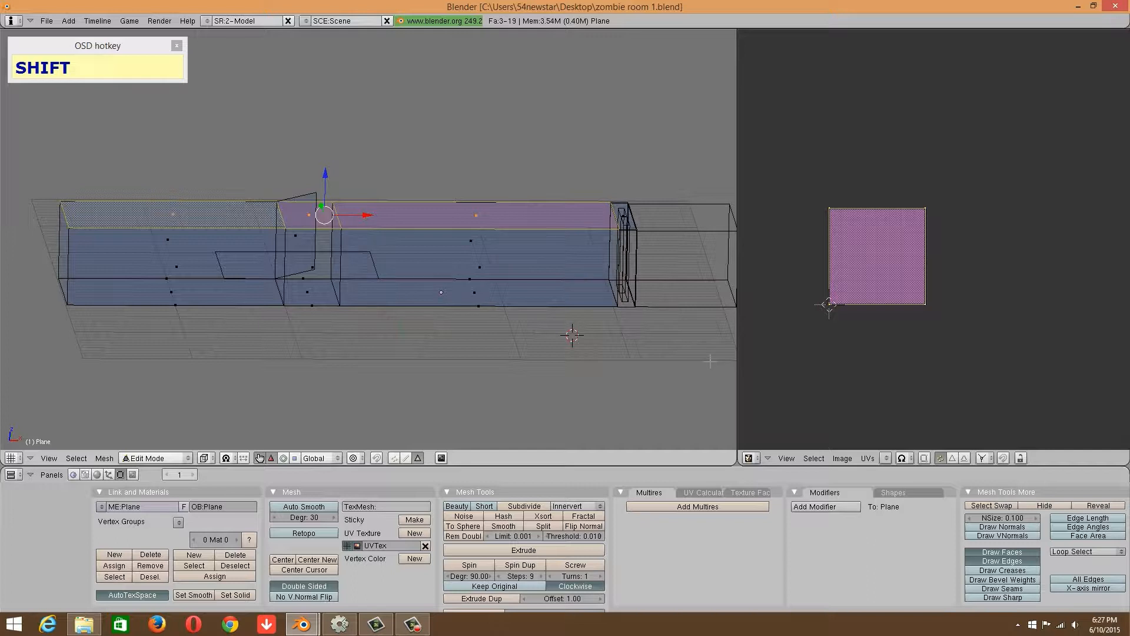
Switch to File Explorer and look through the blazurban_2 folder for a ceiling texture.
{"action": "left_click", "coordinate": [84, 624]}
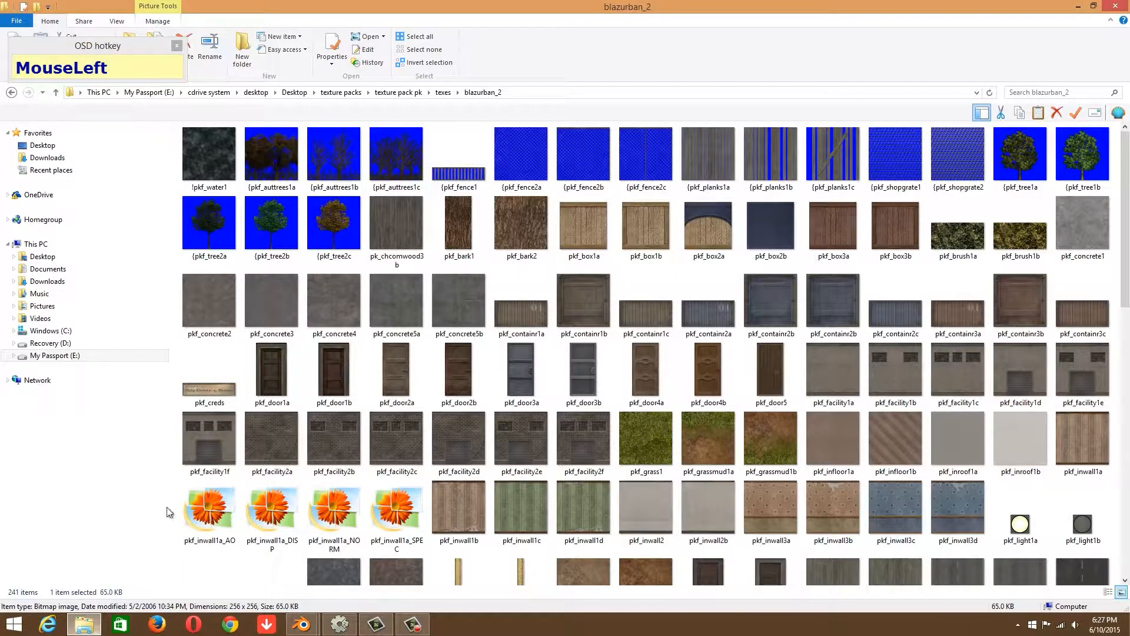
{"action": "left_click", "coordinate": [211, 474]}
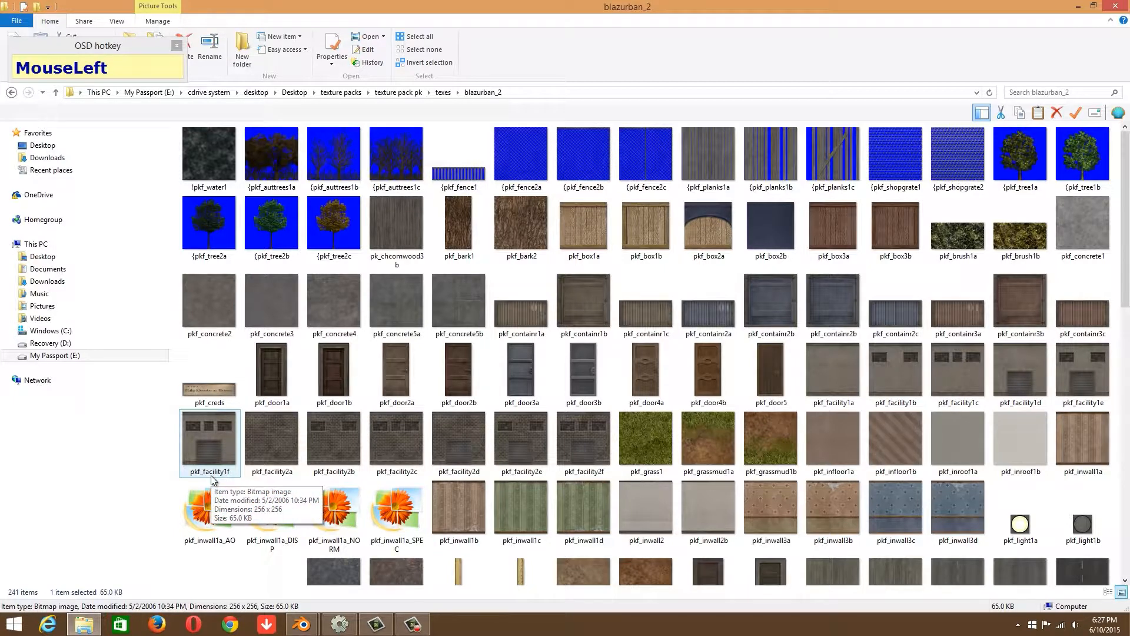
{"action": "left_click", "coordinate": [1027, 93]}
{"action": "type", "text": "ceil"}
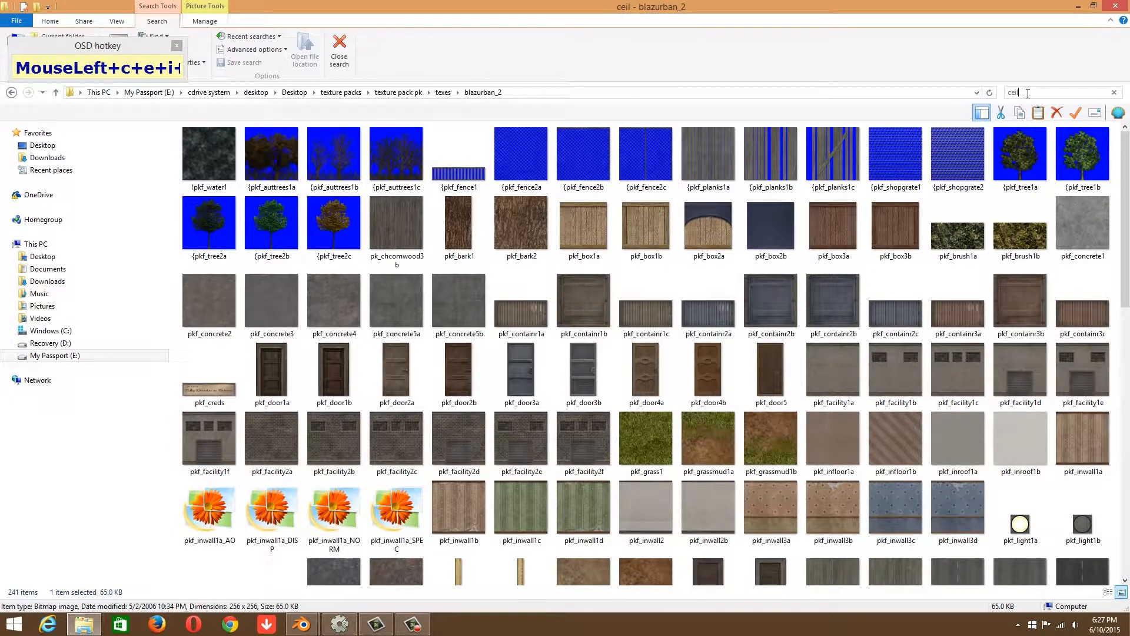
{"action": "key", "text": "BackSpace"}
{"action": "key", "text": "BackSpace"}
{"action": "key", "text": "BackSpace"}
{"action": "key", "text": "BackSpace"}
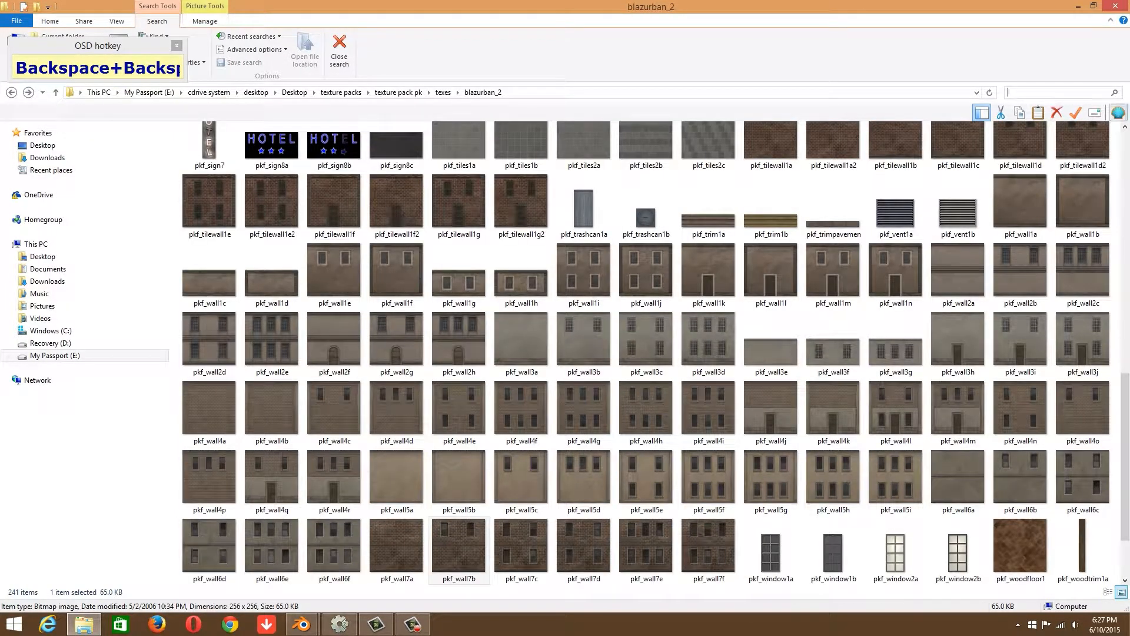
Browse the blazurban_2 textures and preview pkf_inwall2b and pkf_inwall2 as candidates.
{"action": "left_click", "coordinate": [724, 245]}
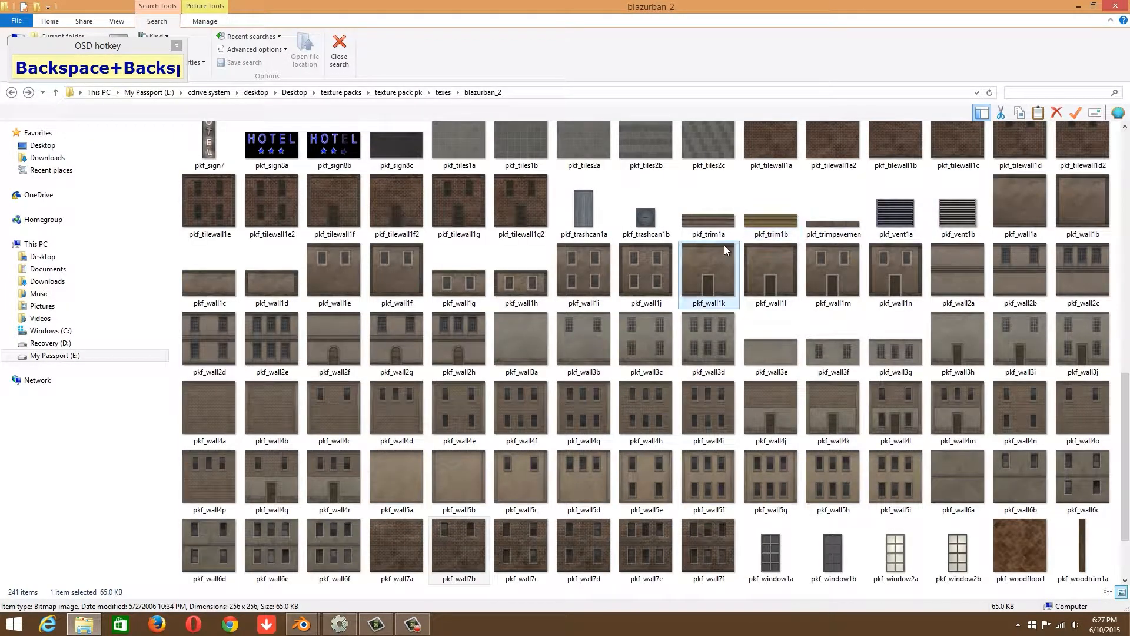
{"action": "scroll", "coordinate": [728, 246], "scroll_direction": "down", "scroll_amount": 1}
{"action": "scroll", "coordinate": [711, 351], "scroll_direction": "up", "scroll_amount": 10}
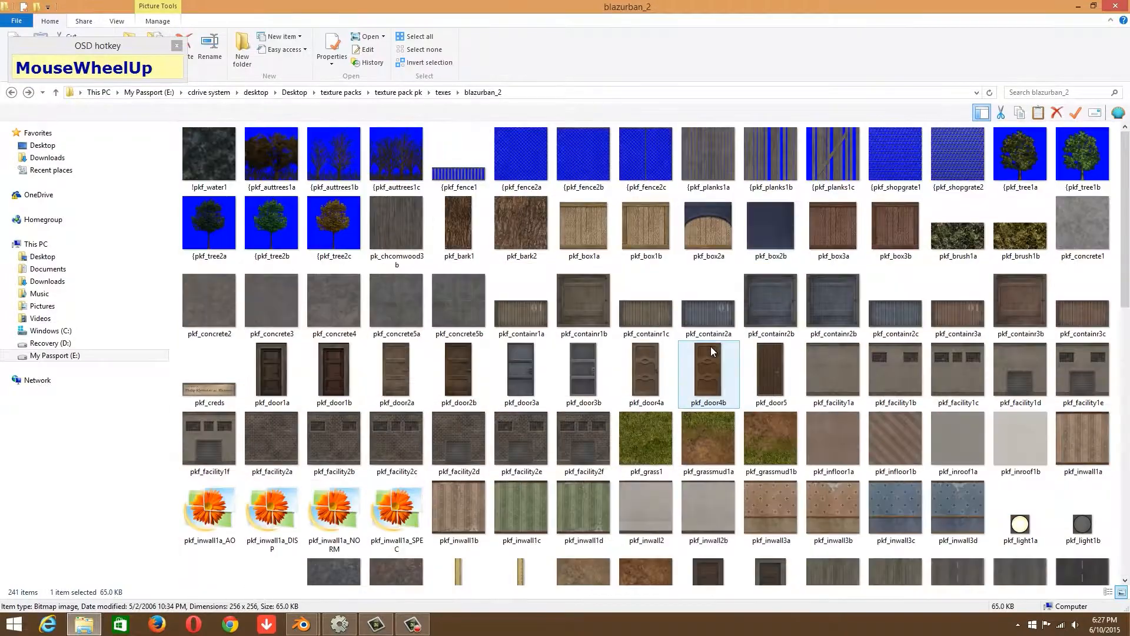
{"action": "left_click", "coordinate": [352, 378]}
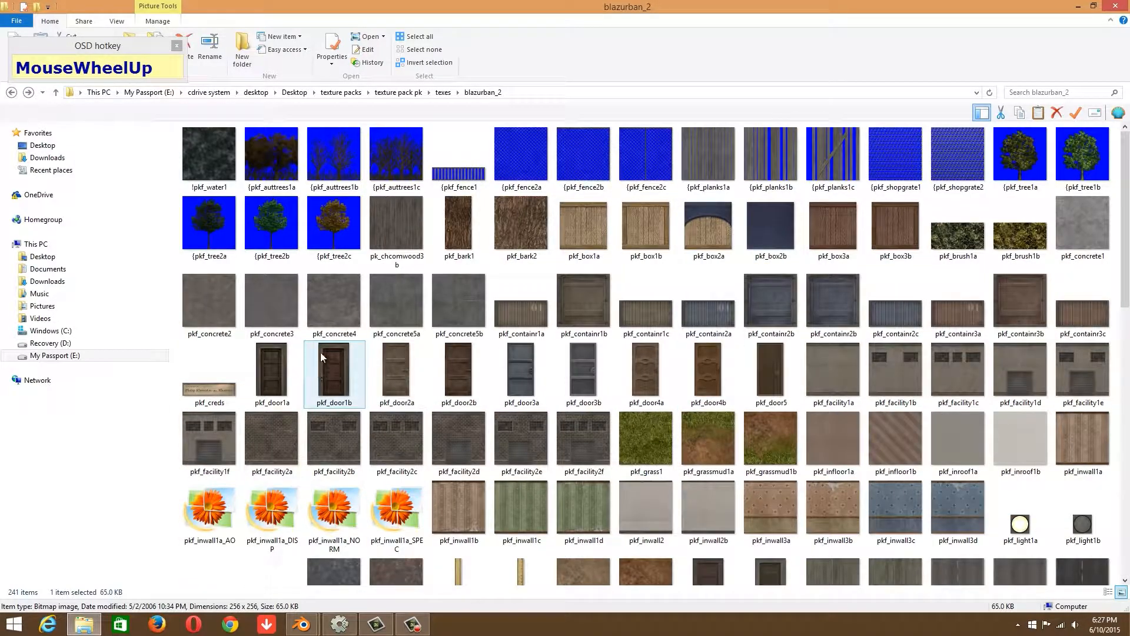
{"action": "left_click", "coordinate": [708, 516]}
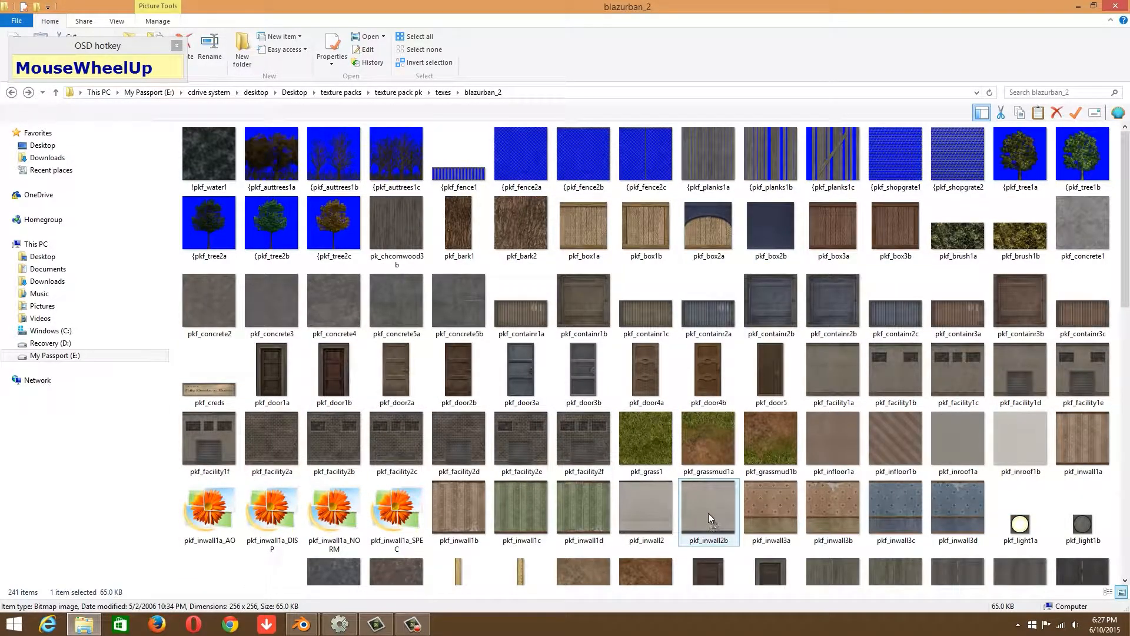
{"action": "double_click", "coordinate": [708, 514]}
{"action": "scroll", "coordinate": [560, 313], "scroll_direction": "up", "scroll_amount": 2}
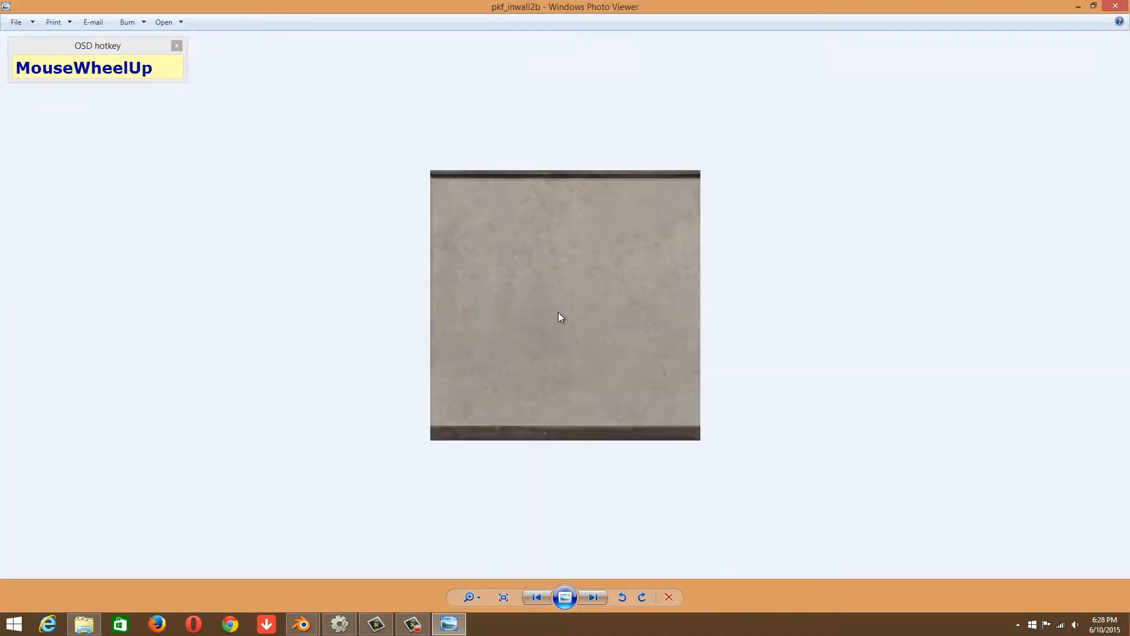
{"action": "left_click", "coordinate": [1116, 6]}
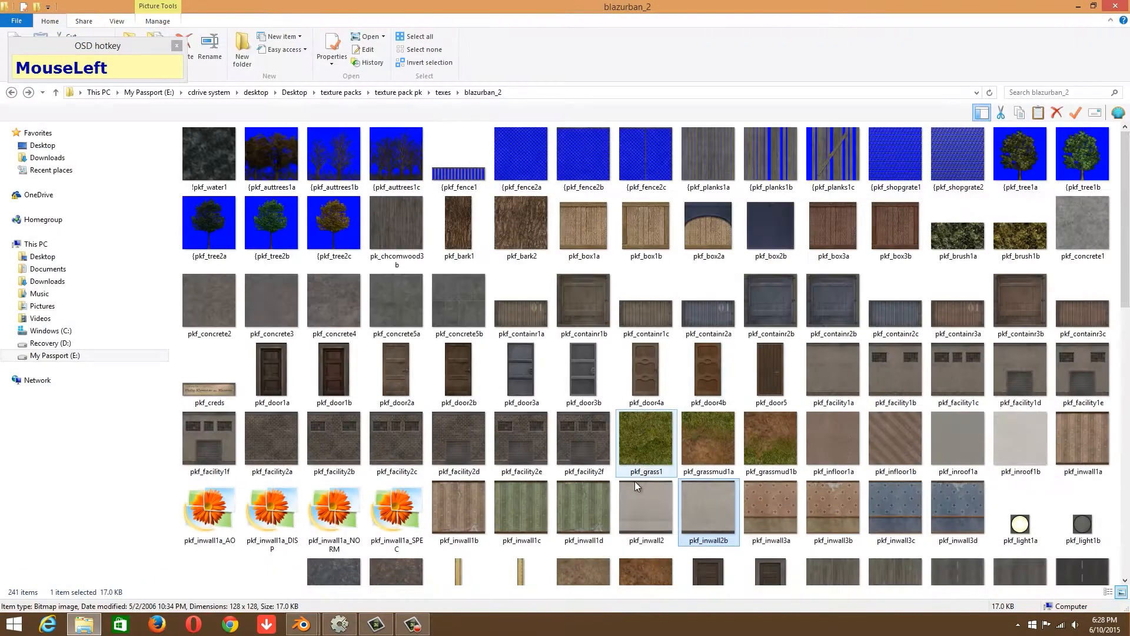
{"action": "left_click", "coordinate": [636, 508]}
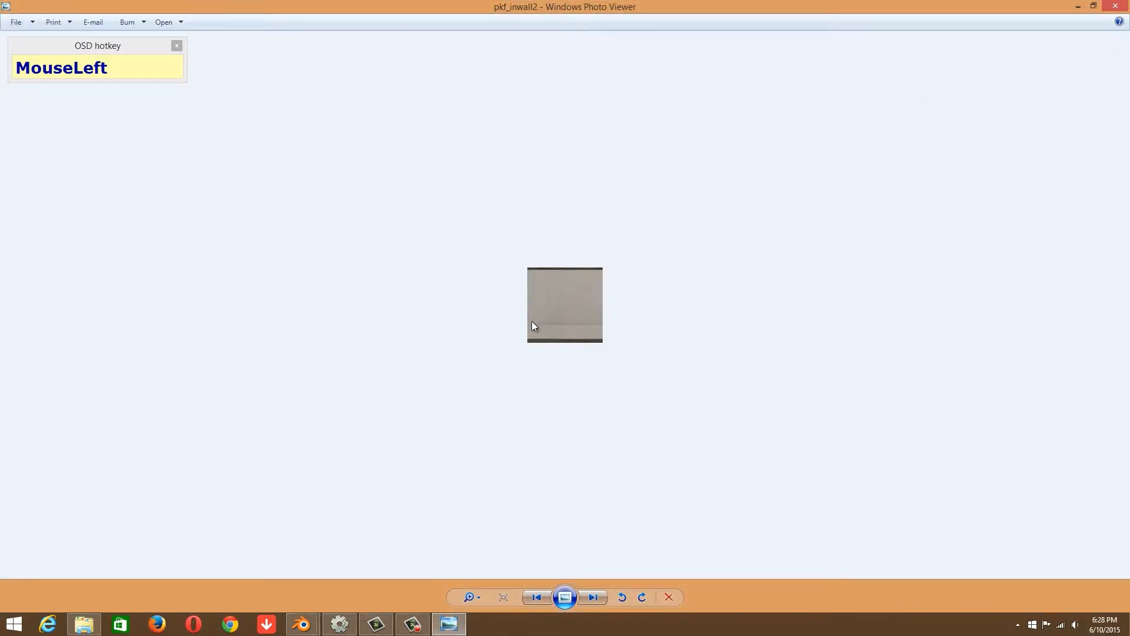
{"action": "left_click", "coordinate": [1117, 6]}
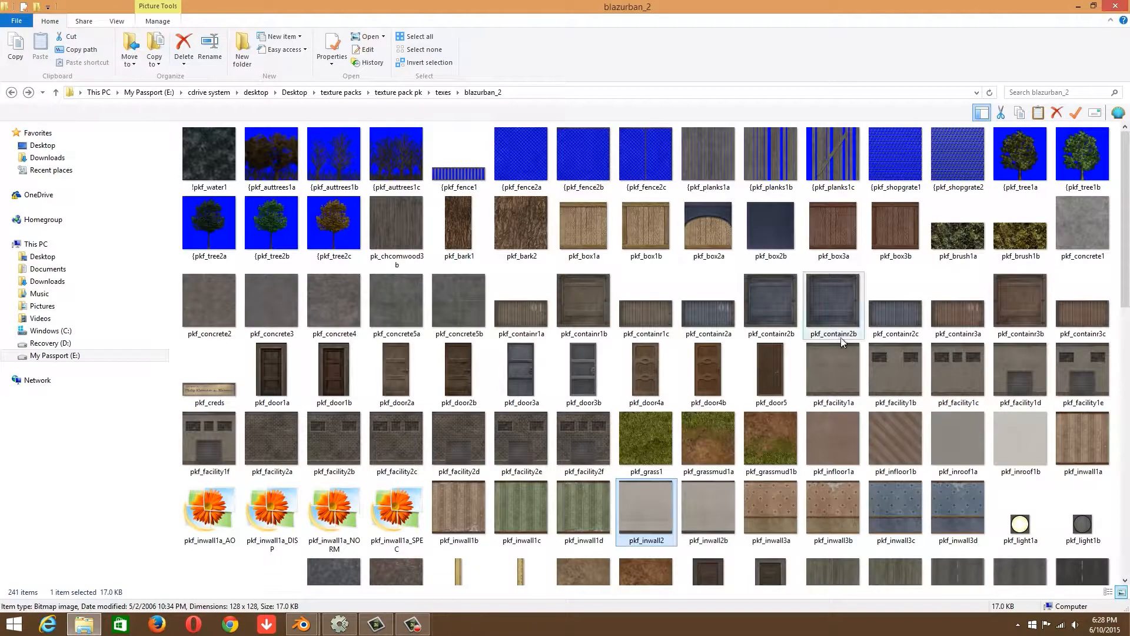
Look through the remaining textures and copy the file name of pkf_inwall2b without changing it.
{"action": "left_click", "coordinate": [832, 441]}
{"action": "scroll", "coordinate": [832, 441], "scroll_direction": "down", "scroll_amount": 3}
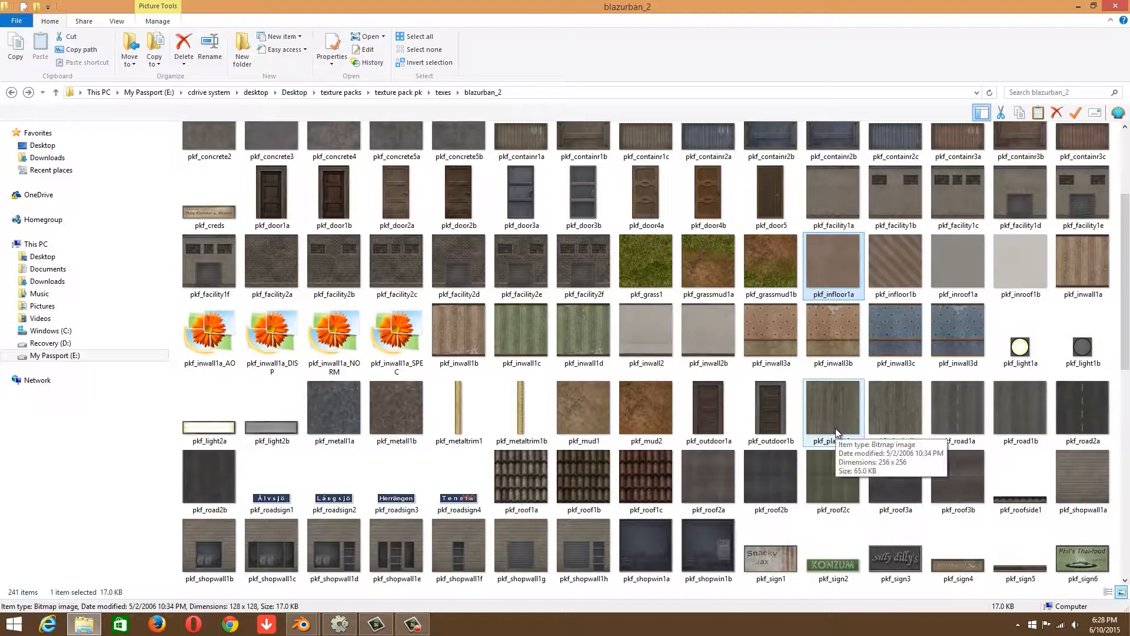
{"action": "scroll", "coordinate": [836, 425], "scroll_direction": "down", "scroll_amount": 6}
{"action": "scroll", "coordinate": [834, 423], "scroll_direction": "up", "scroll_amount": 5}
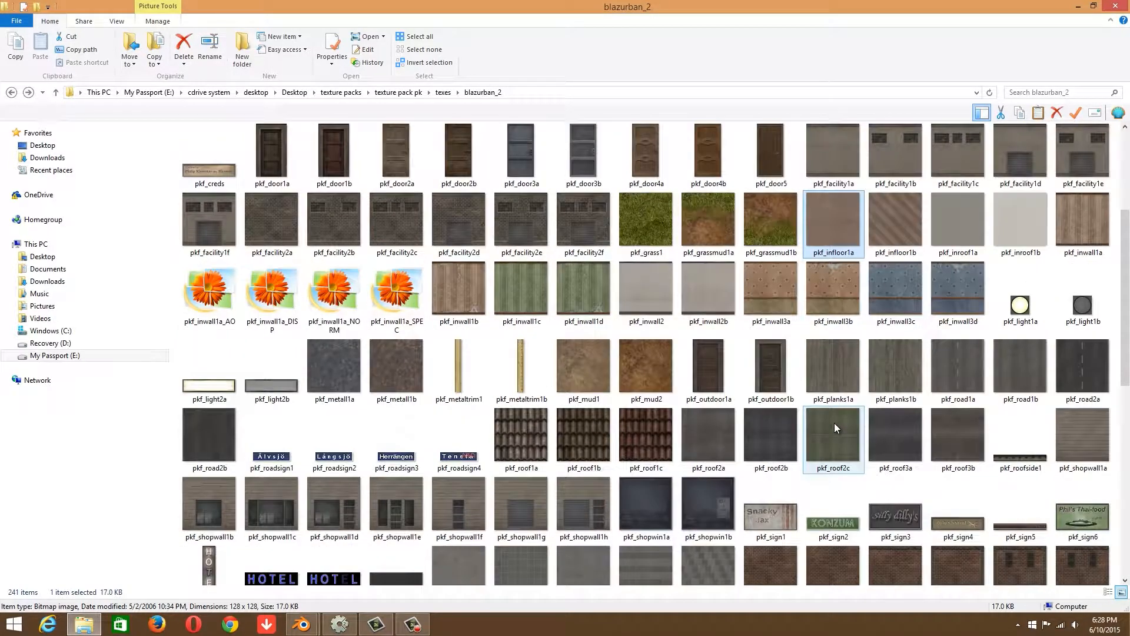
{"action": "right_click", "coordinate": [713, 296]}
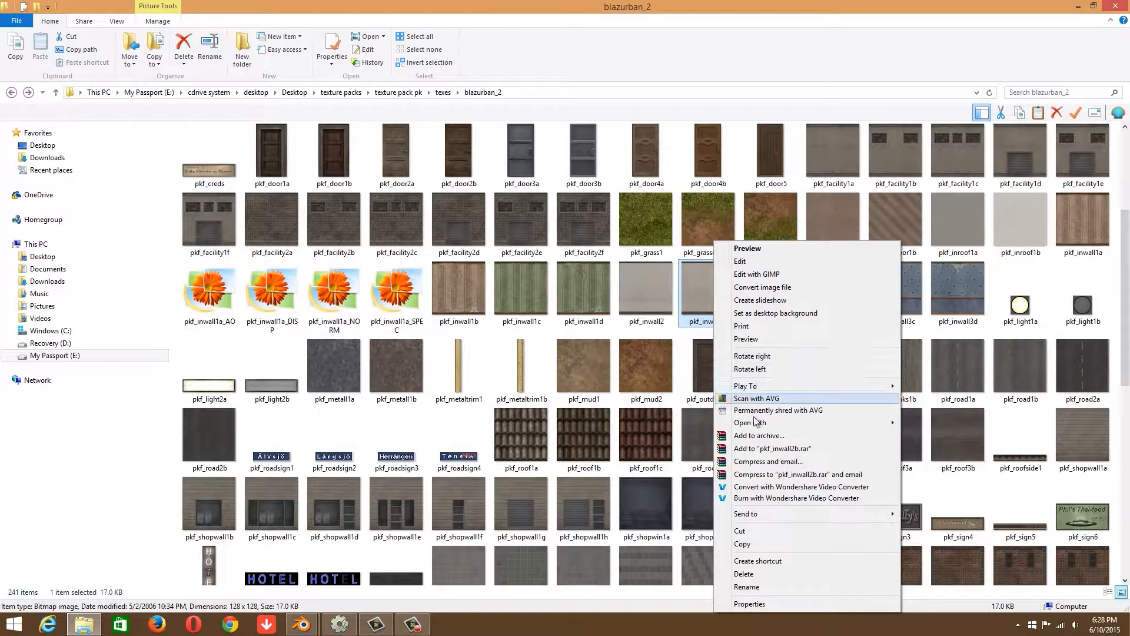
{"action": "left_click", "coordinate": [764, 587]}
{"action": "key", "text": "ctrl+c"}
{"action": "key", "text": "Return"}
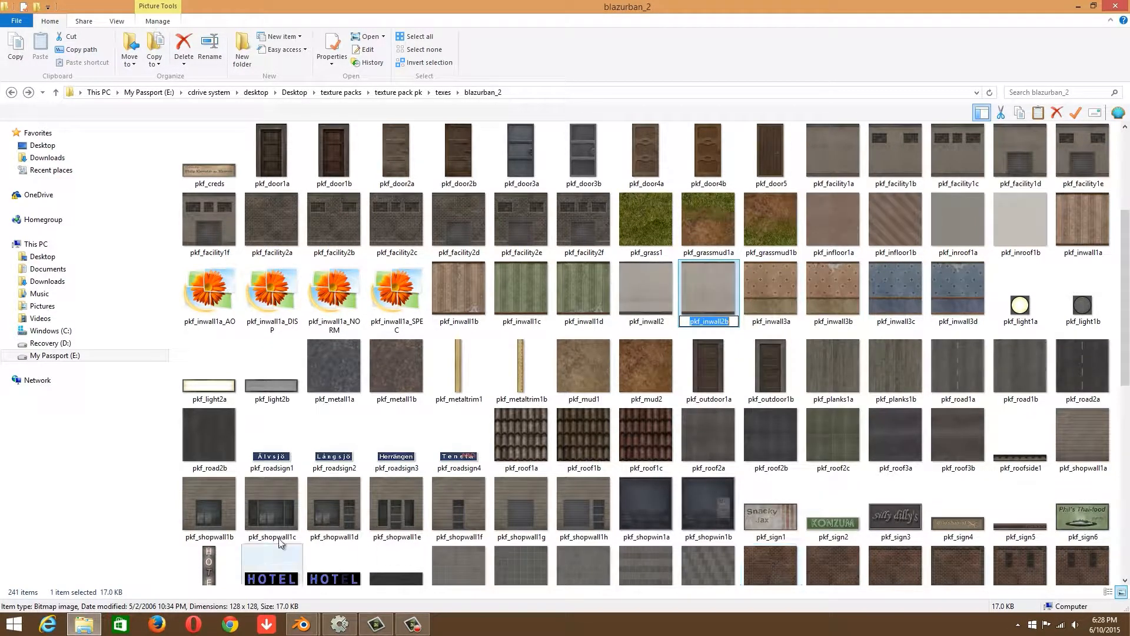
Switch to Blender, open an image for the selected faces from the blazurban_2 folder, and paste pkf_inwall2b as the file name.
{"action": "mouse_move", "coordinate": [318, 630]}
{"action": "left_click", "coordinate": [345, 580]}
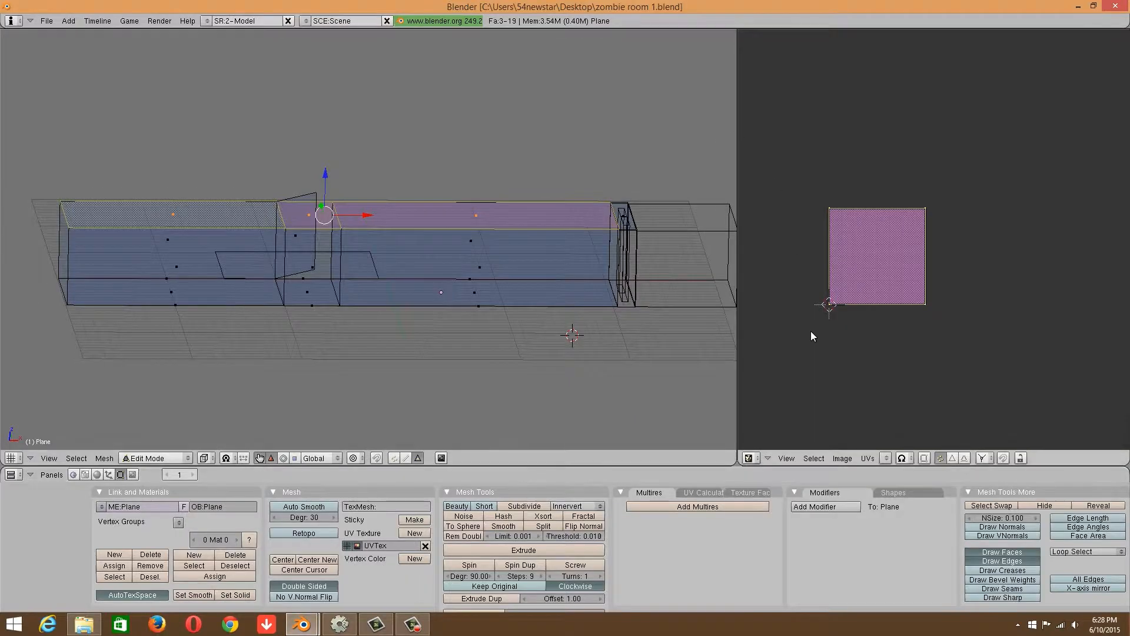
{"action": "left_click", "coordinate": [842, 458]}
{"action": "left_click", "coordinate": [852, 433]}
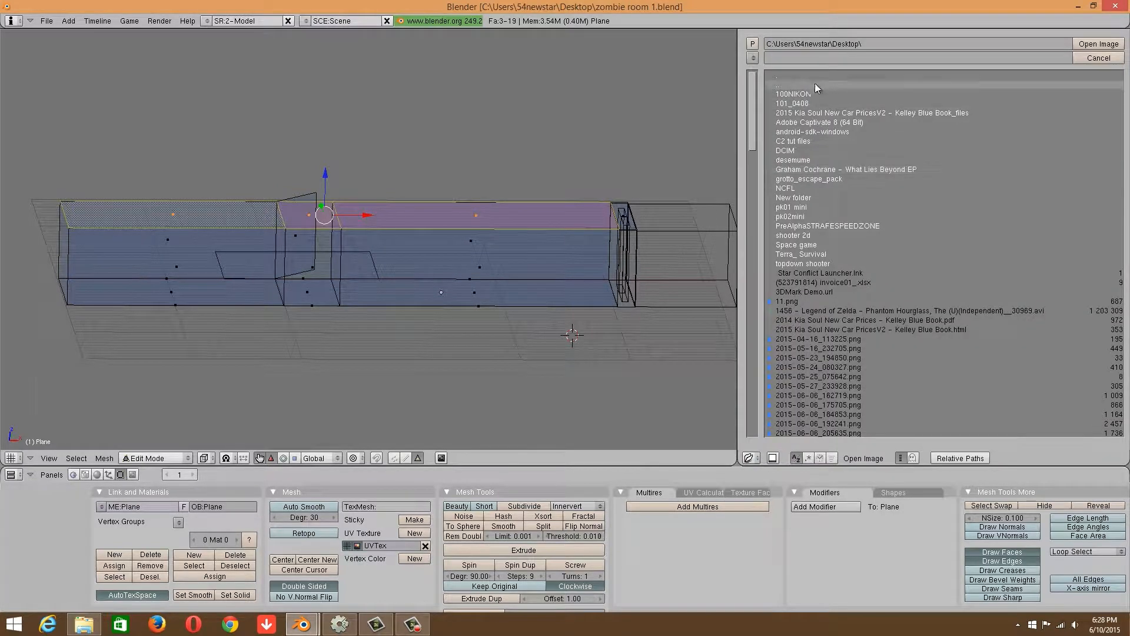
{"action": "left_click", "coordinate": [751, 57]}
{"action": "left_click", "coordinate": [783, 187]}
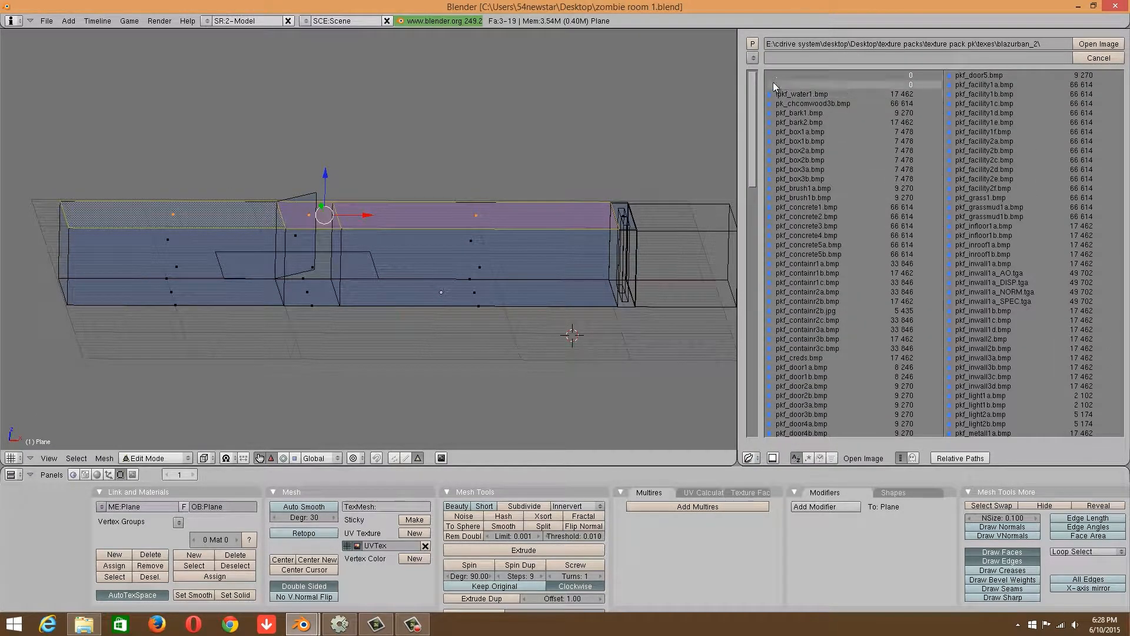
{"action": "left_click", "coordinate": [782, 57]}
{"action": "key", "text": "ctrl+v"}
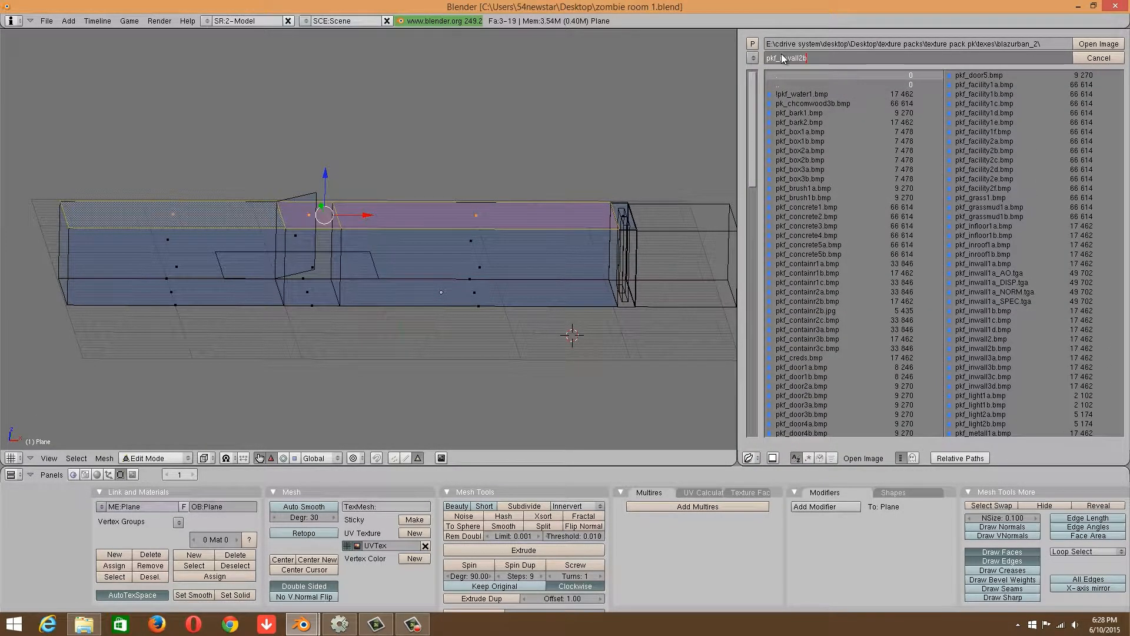
Find pkf_inwall2.bmp in the blazurban_2 file list and load it as the image for the selected faces.
{"action": "left_click", "coordinate": [754, 103]}
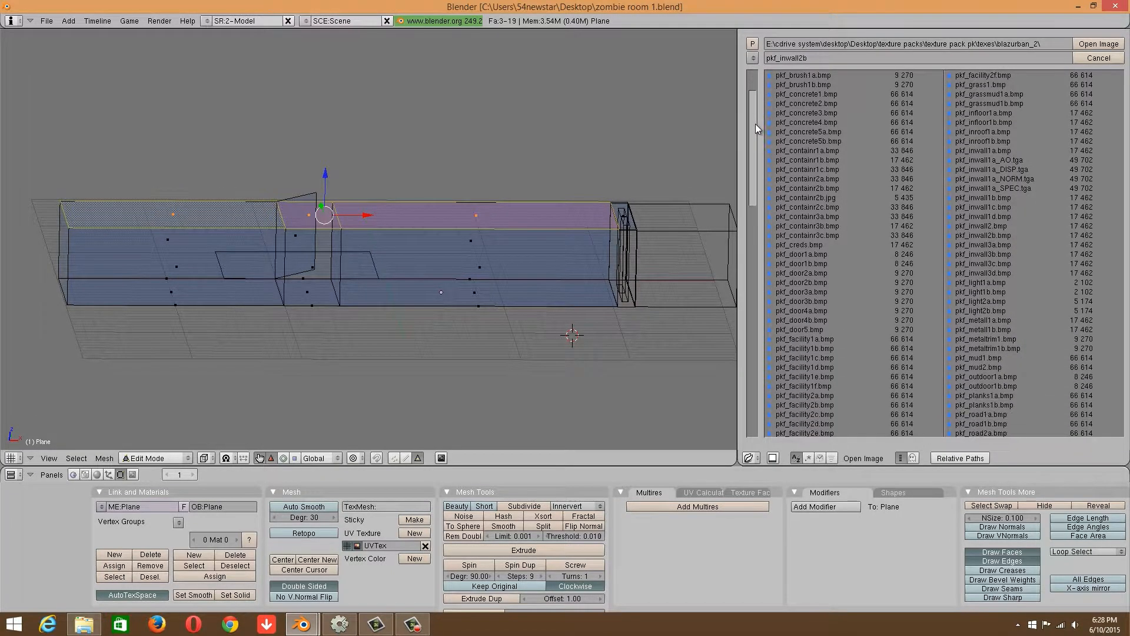
{"action": "left_click", "coordinate": [804, 59]}
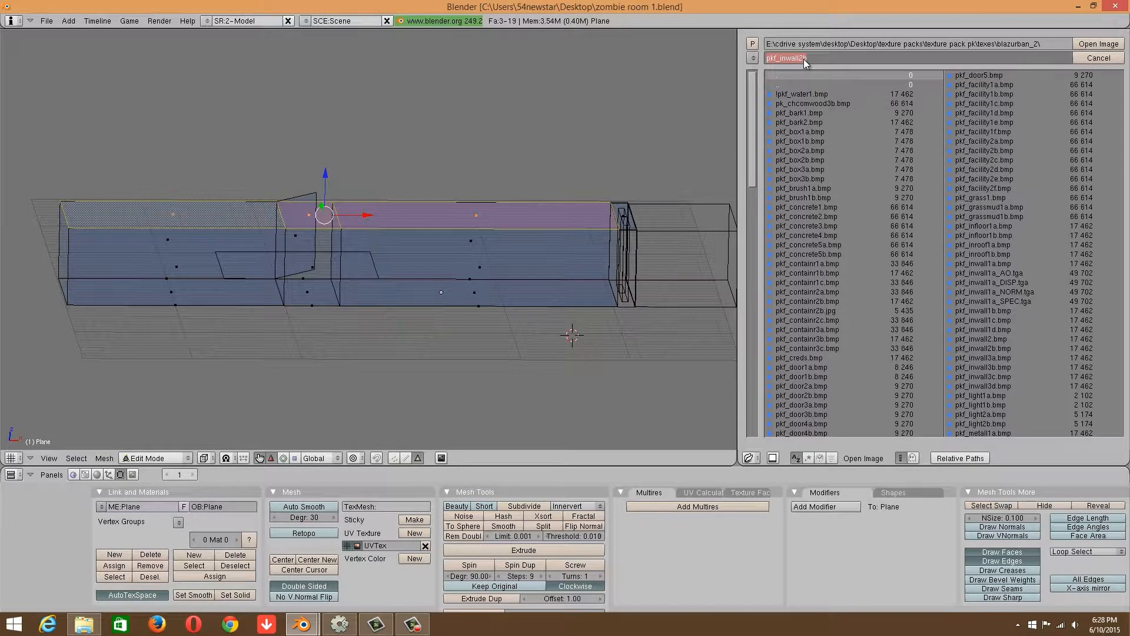
{"action": "left_click", "coordinate": [754, 105]}
{"action": "scroll", "coordinate": [750, 156], "scroll_direction": "down", "scroll_amount": 2}
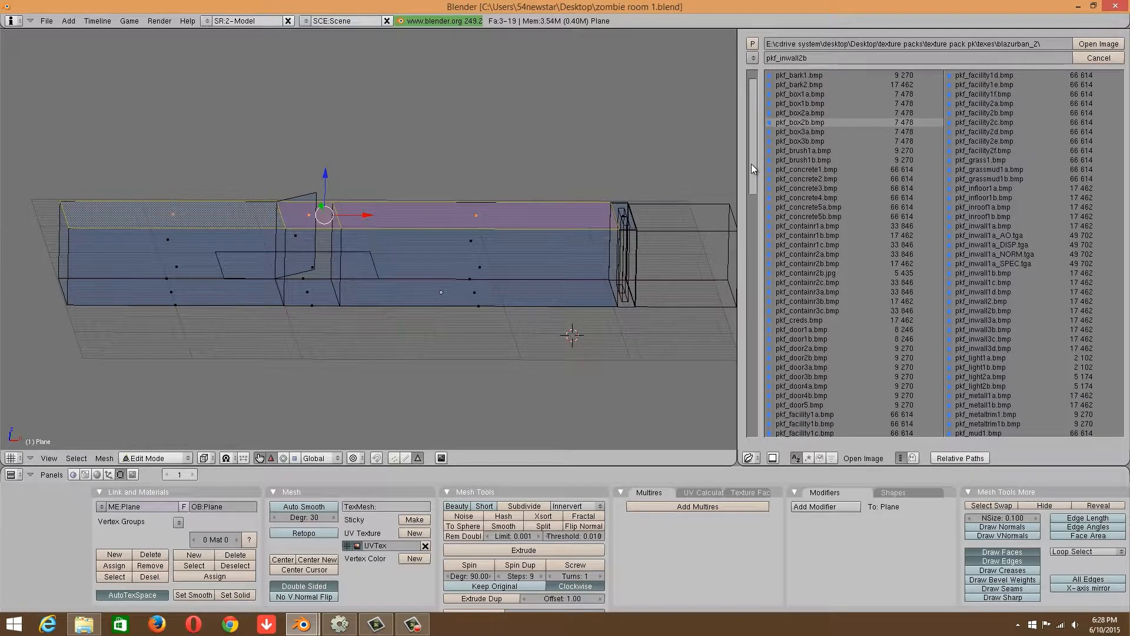
{"action": "left_click_drag", "start_coordinate": [751, 164], "coordinate": [790, 199]}
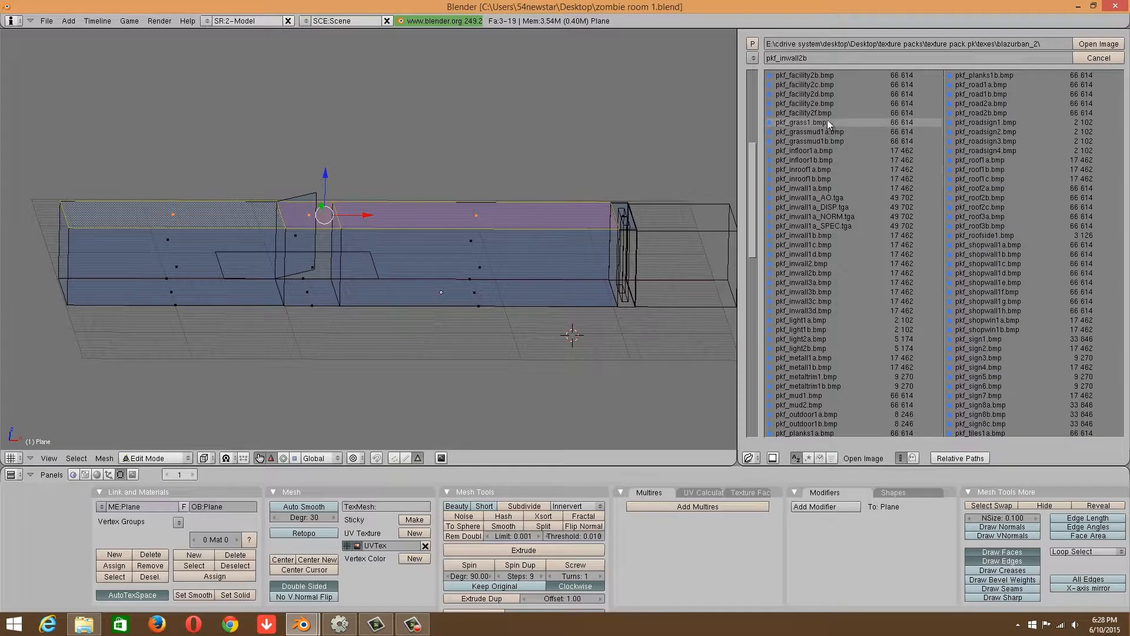
{"action": "scroll", "coordinate": [821, 118], "scroll_direction": "up", "scroll_amount": 2}
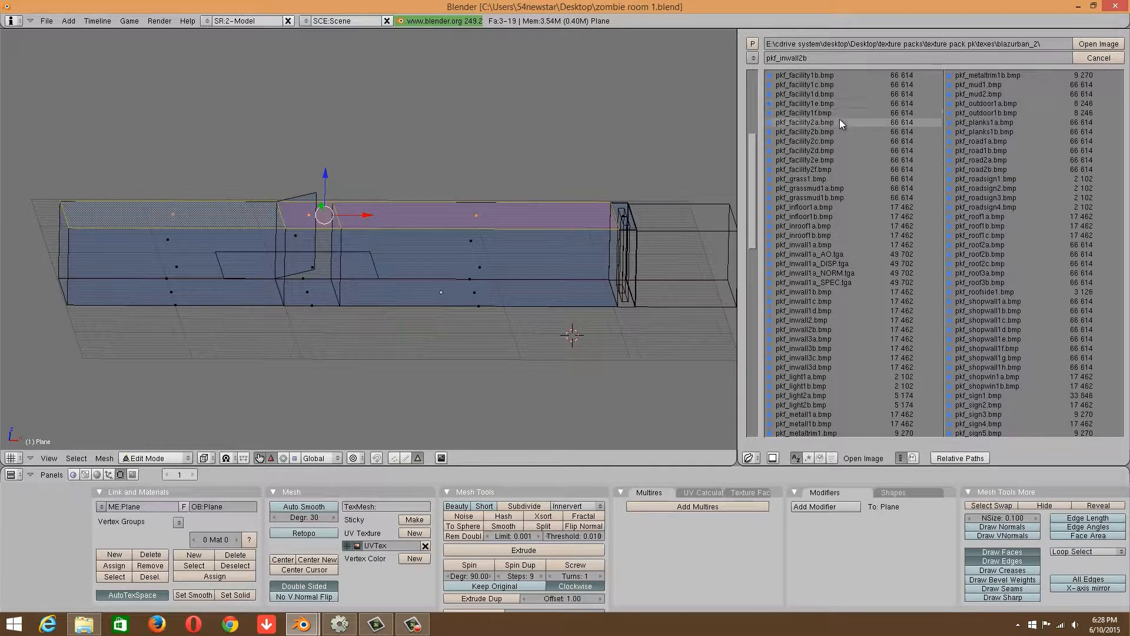
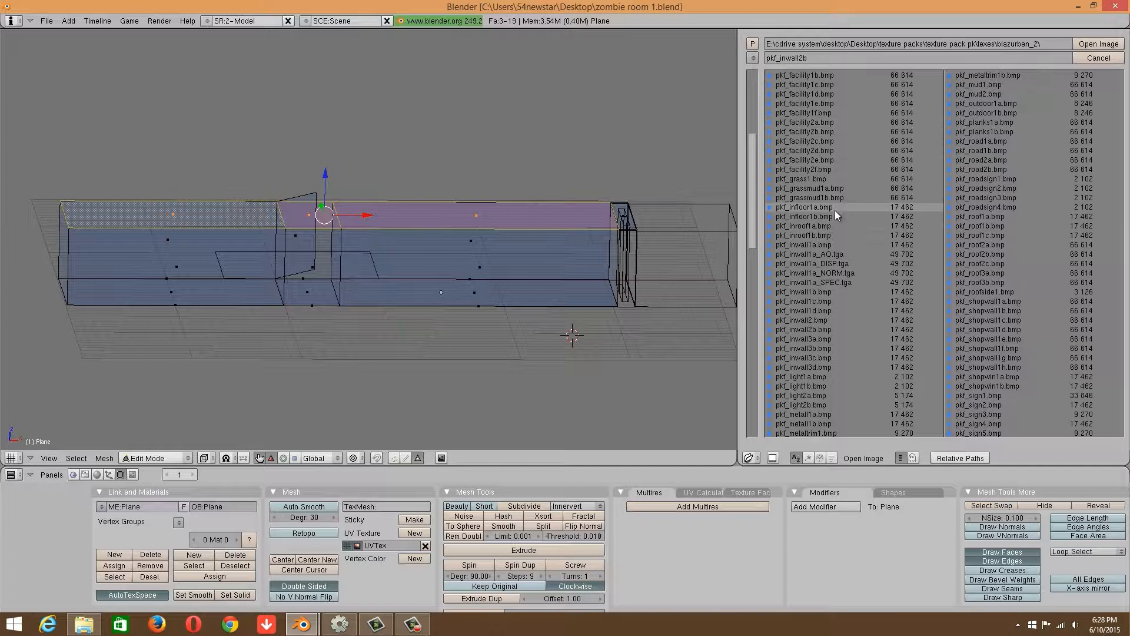
{"action": "left_click", "coordinate": [839, 320]}
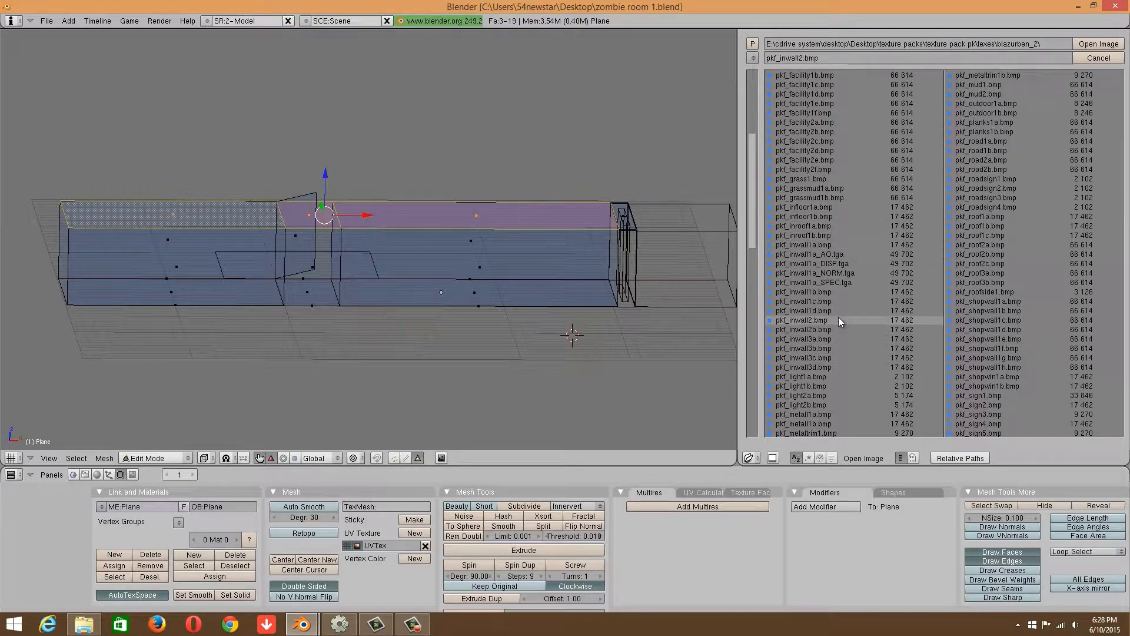
{"action": "left_click", "coordinate": [1098, 43]}
Inspect the loaded wall texture up close without its UV overlay, then return the mesh to Edit Mode.
{"action": "scroll", "coordinate": [721, 309], "scroll_direction": "up", "scroll_amount": 1}
{"action": "scroll", "coordinate": [828, 311], "scroll_direction": "up", "scroll_amount": 4}
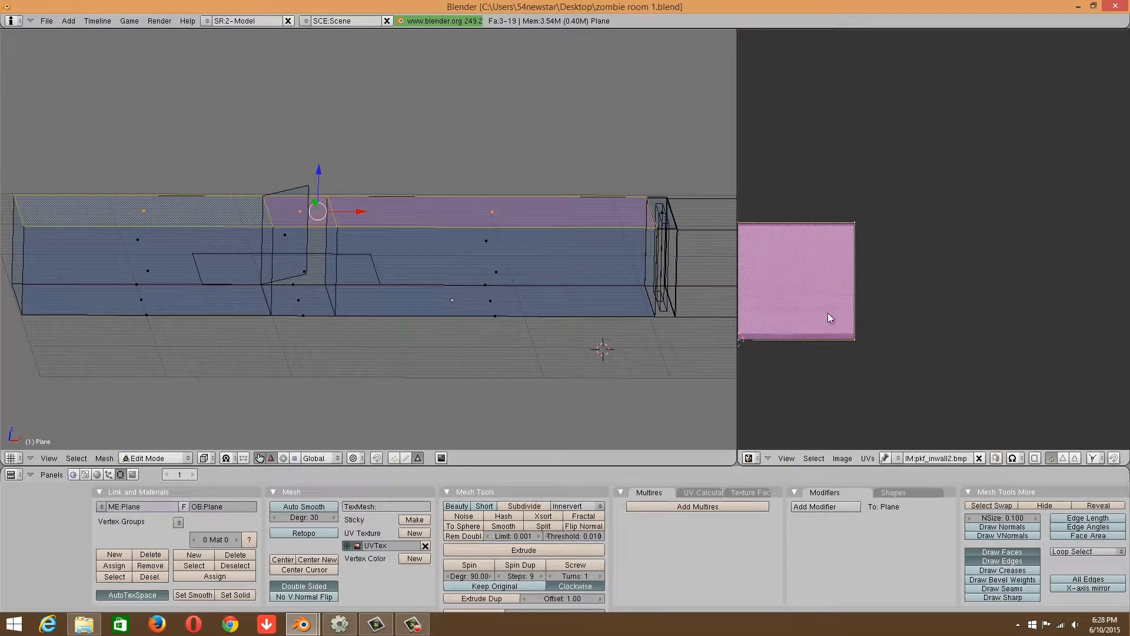
{"action": "middle_click_drag", "start_coordinate": [828, 311], "coordinate": [941, 250]}
{"action": "scroll", "coordinate": [950, 243], "scroll_direction": "up", "scroll_amount": 2}
{"action": "scroll", "coordinate": [941, 265], "scroll_direction": "up", "scroll_amount": 1}
{"action": "key", "text": "Tab"}
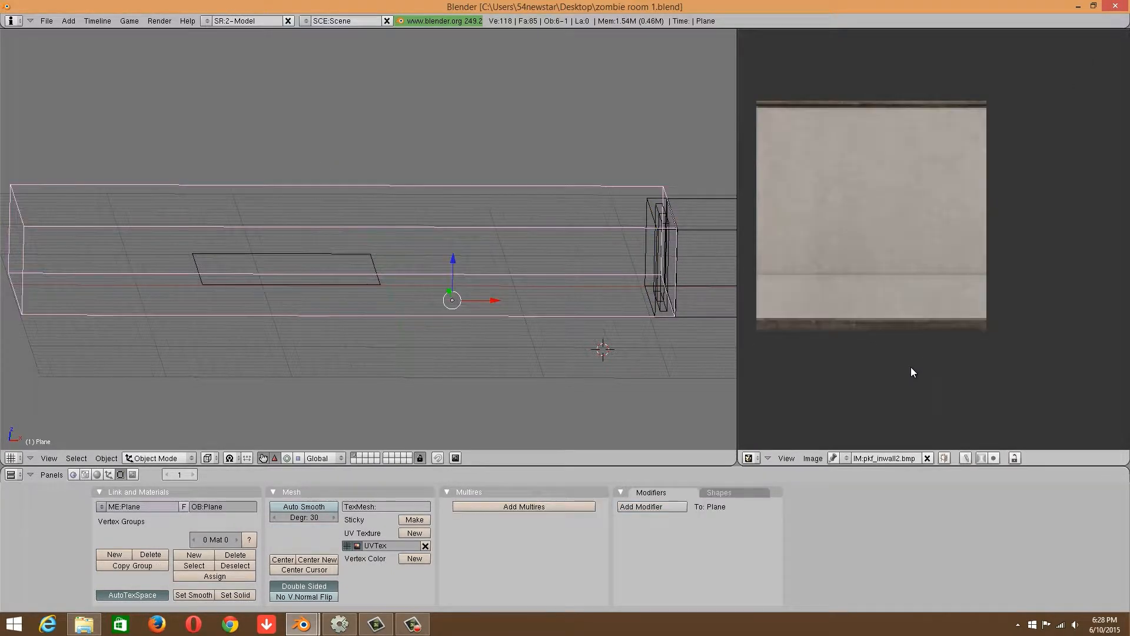
{"action": "key", "text": "Tab"}
Load pkf_inwall2b.bmp from the blazurban_2 folder as the image for the selected upper faces.
{"action": "left_click", "coordinate": [842, 457]}
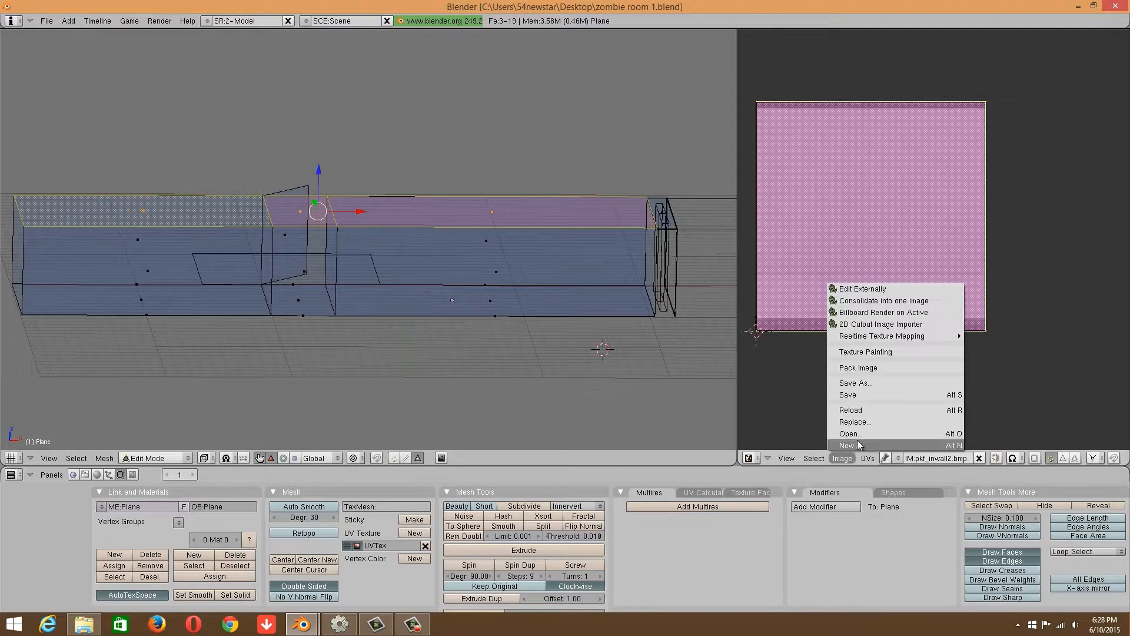
{"action": "left_click", "coordinate": [853, 435]}
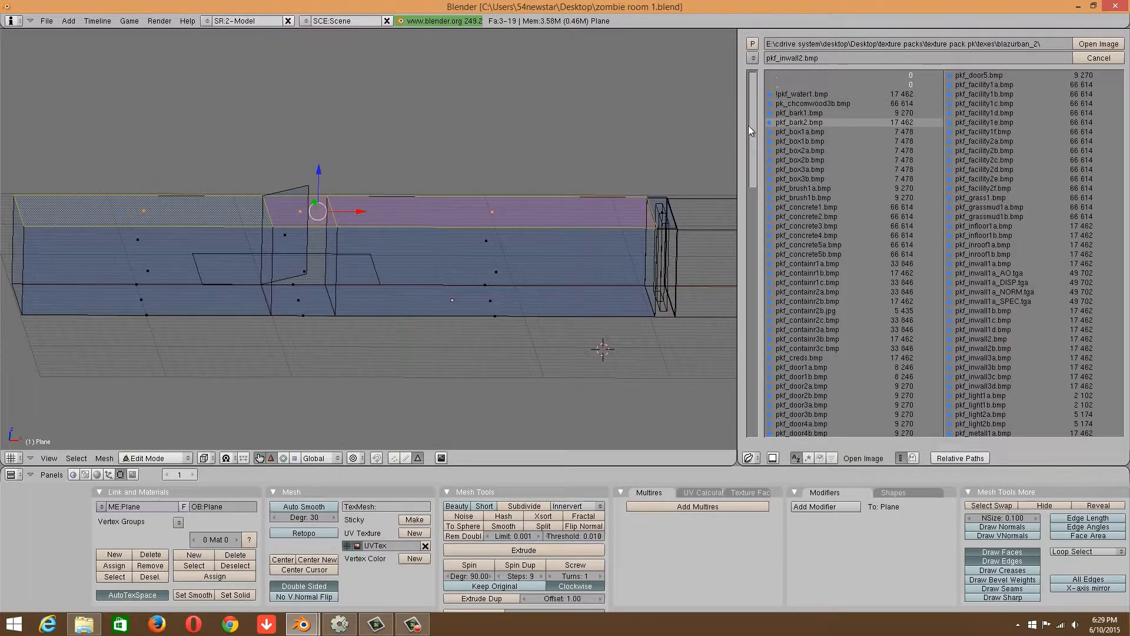
{"action": "left_click_drag", "start_coordinate": [749, 125], "coordinate": [745, 206]}
{"action": "left_click", "coordinate": [820, 57]}
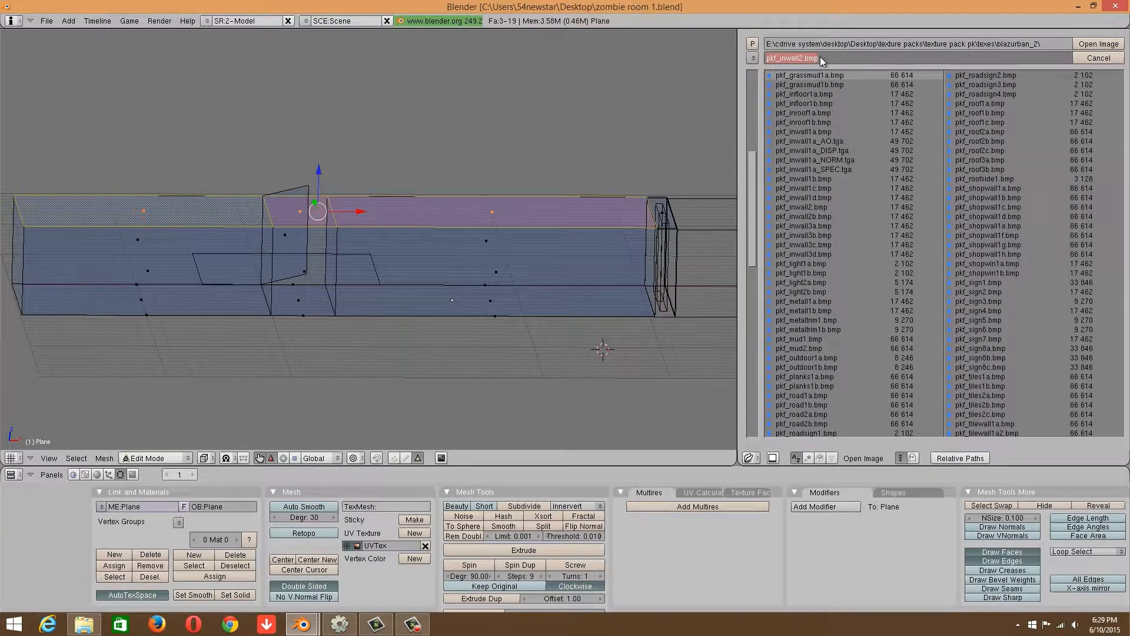
{"action": "type", "text": "pkf_inwall2b"}
{"action": "left_click", "coordinate": [83, 625]}
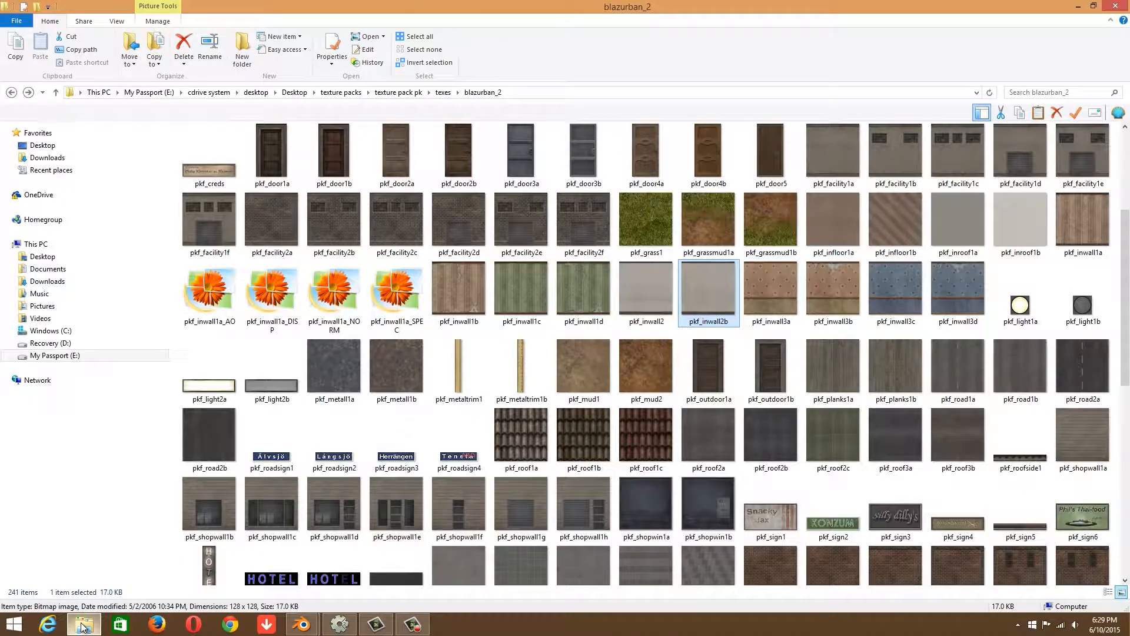
{"action": "left_click", "coordinate": [83, 626]}
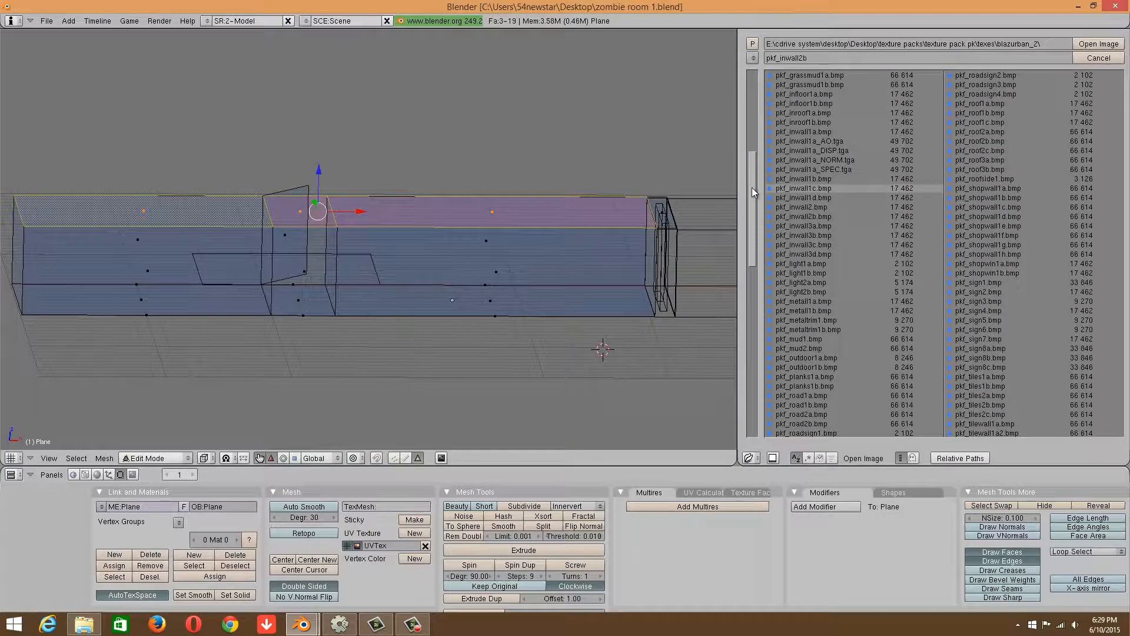
{"action": "left_click", "coordinate": [832, 214]}
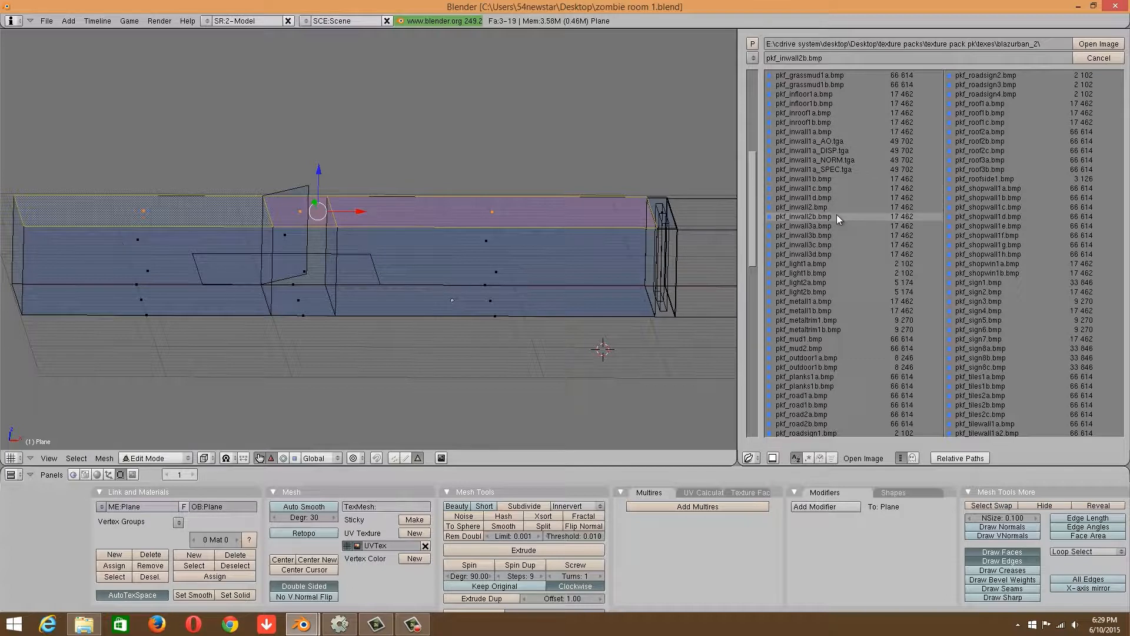
{"action": "left_click", "coordinate": [1112, 47]}
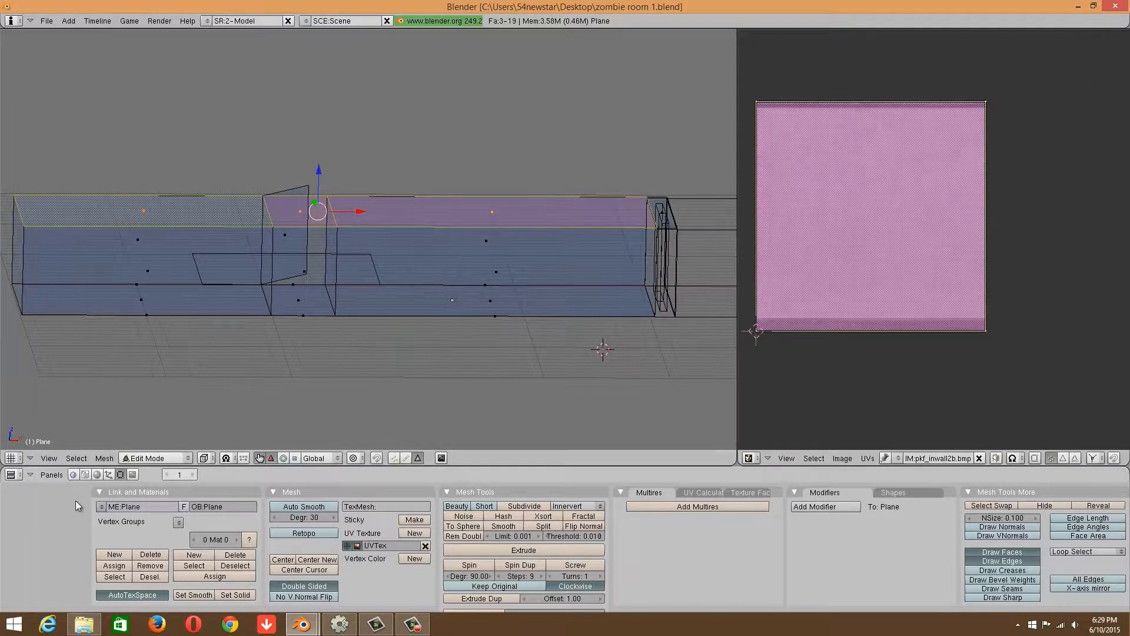
Display the room model in the 3D view with textured shading instead of wireframe.
{"action": "left_click", "coordinate": [176, 458]}
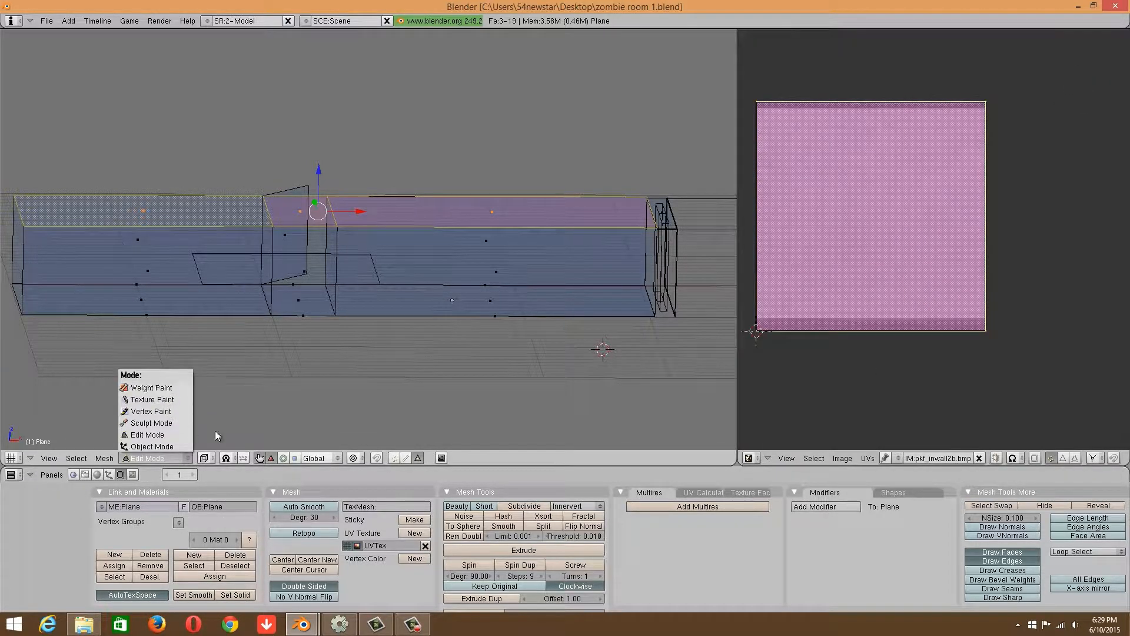
{"action": "left_click", "coordinate": [203, 458]}
{"action": "left_click", "coordinate": [209, 403]}
{"action": "mouse_move", "coordinate": [214, 324]}
{"action": "middle_mouse_down"}
{"action": "mouse_move", "coordinate": [555, 353]}
{"action": "mouse_move", "coordinate": [575, 379]}
{"action": "mouse_move", "coordinate": [529, 412]}
{"action": "middle_mouse_up"}
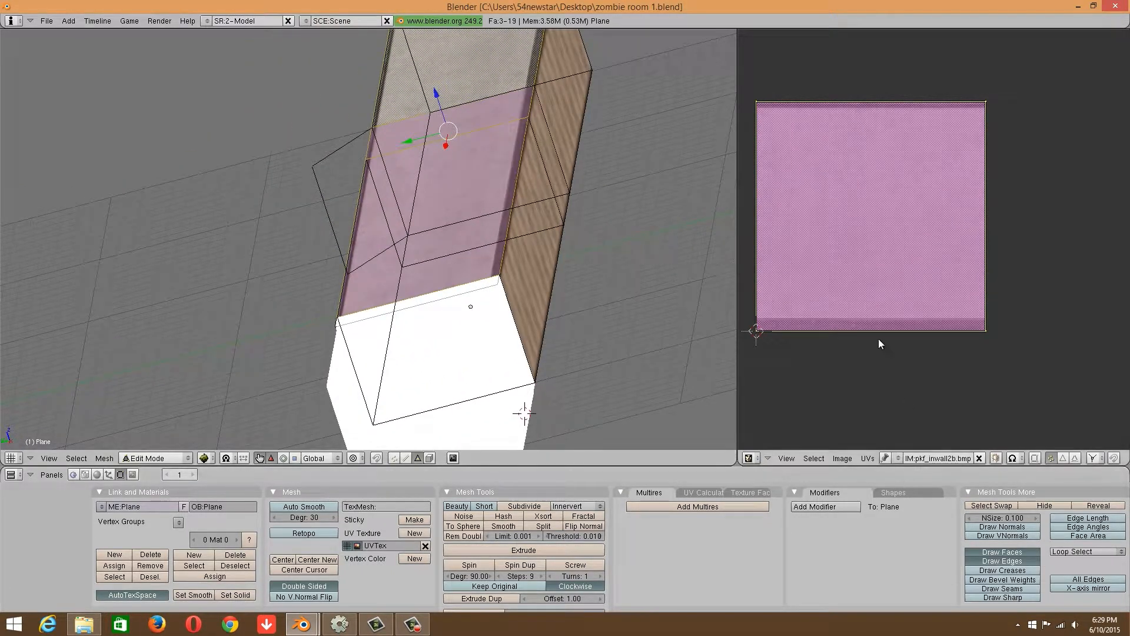
Try scaling the selected ceiling faces' UVs by 5 along the X axis and check the texture on the model.
{"action": "scroll", "coordinate": [878, 338], "scroll_direction": "down", "scroll_amount": 3}
{"action": "key", "text": "s"}
{"action": "key", "text": "x"}
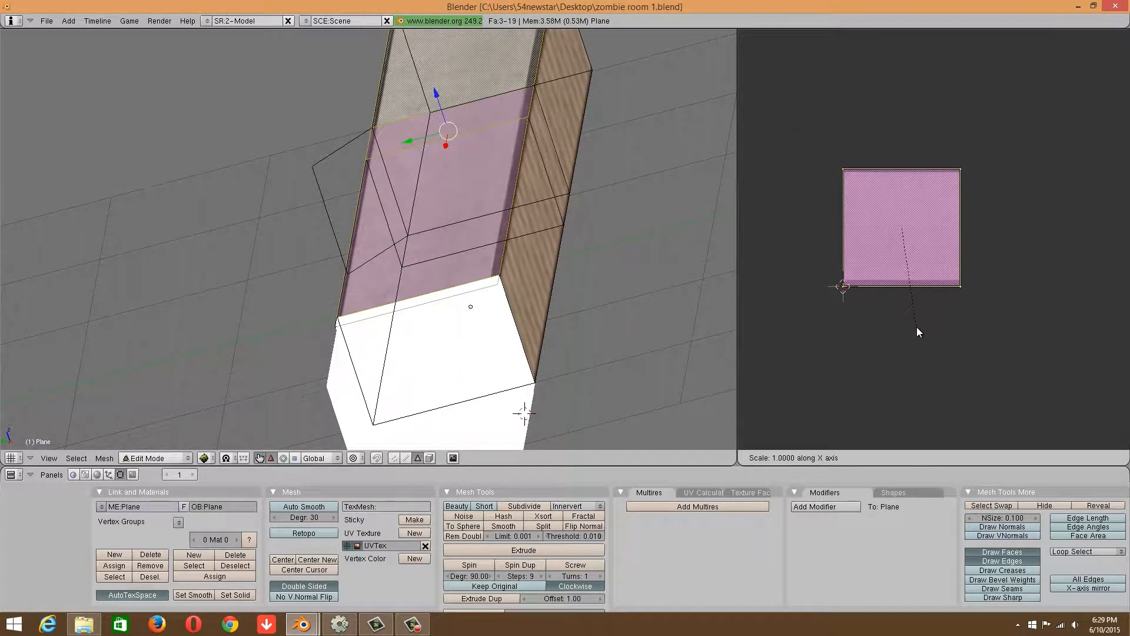
{"action": "key", "text": "5"}
{"action": "key", "text": "Return"}
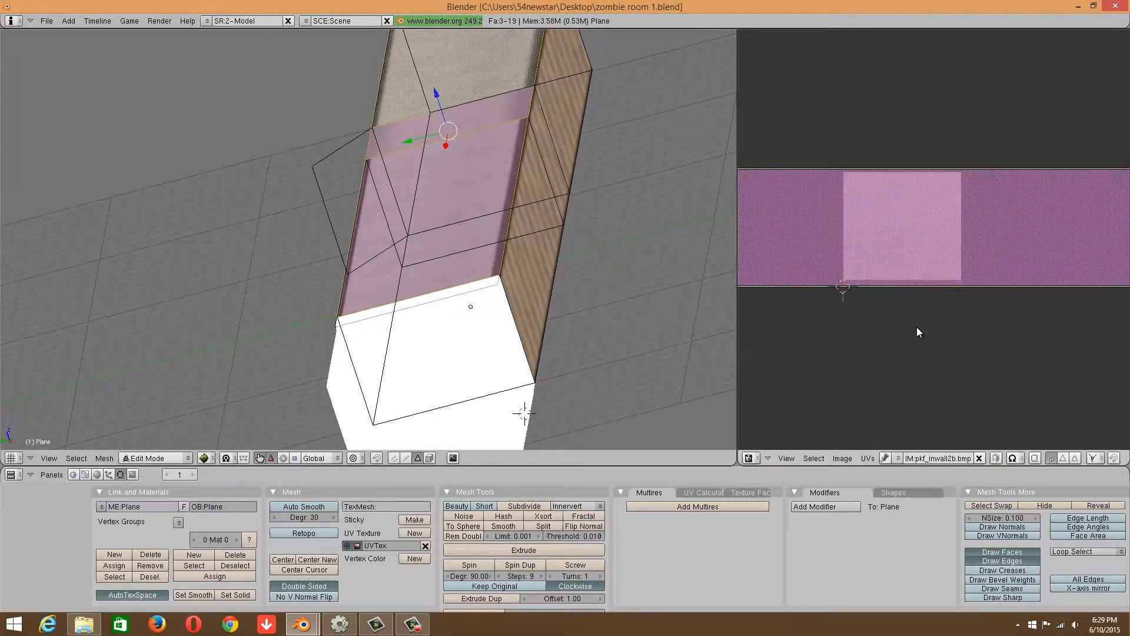
{"action": "key", "text": "Tab"}
{"action": "middle_click_drag", "start_coordinate": [430, 203], "coordinate": [364, 185]}
{"action": "key", "text": "Tab"}
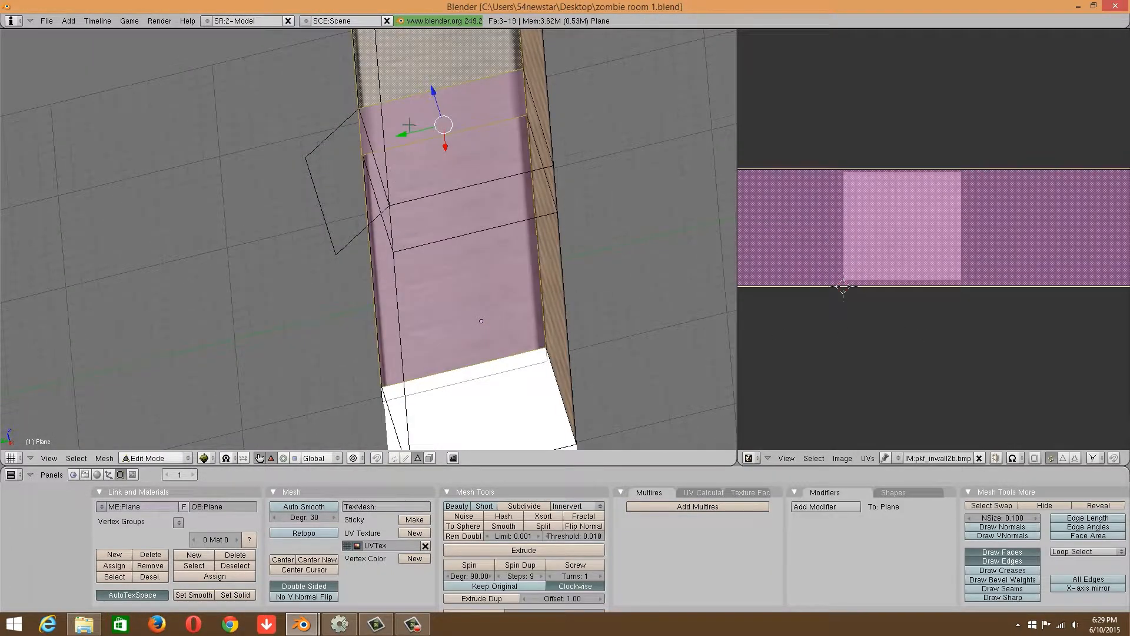
{"action": "scroll", "coordinate": [476, 363], "scroll_direction": "down", "scroll_amount": 3}
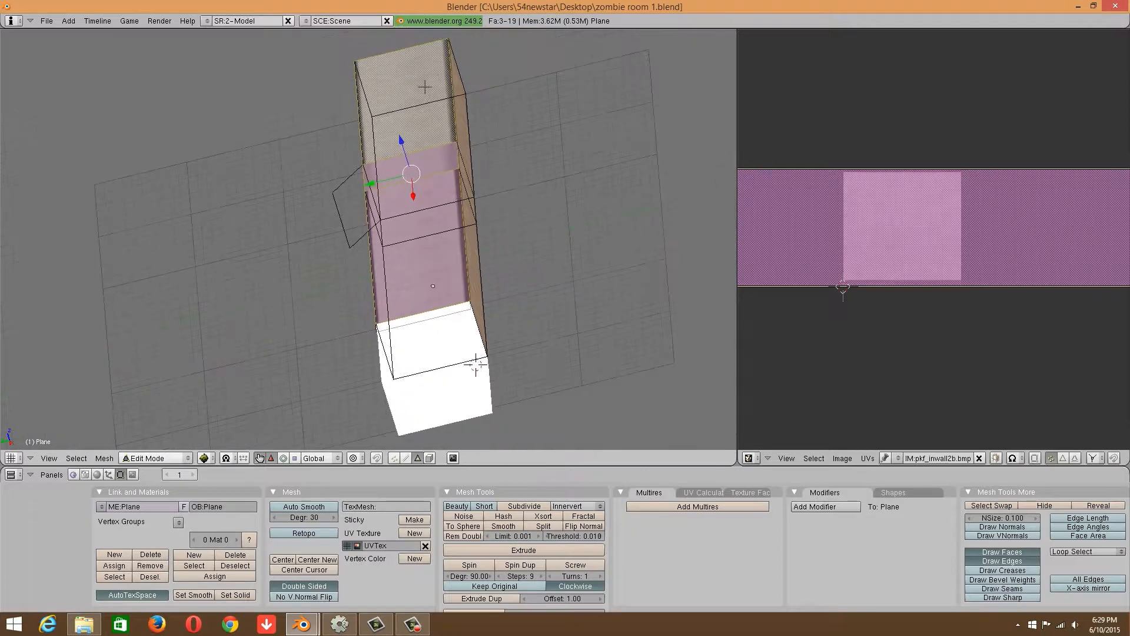
{"action": "right_click", "coordinate": [410, 94], "text": "shift"}
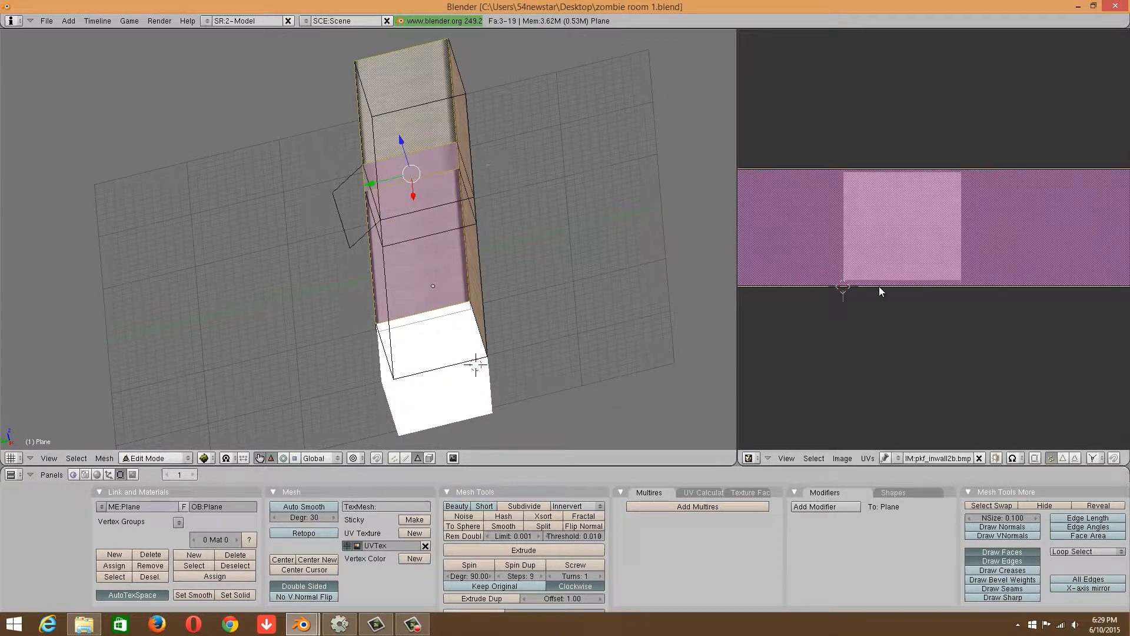
Project the selected ceiling faces' UVs from the top view, fitted to the image bounds.
{"action": "scroll", "coordinate": [878, 286], "scroll_direction": "down", "scroll_amount": 3}
{"action": "left_click", "coordinate": [48, 458]}
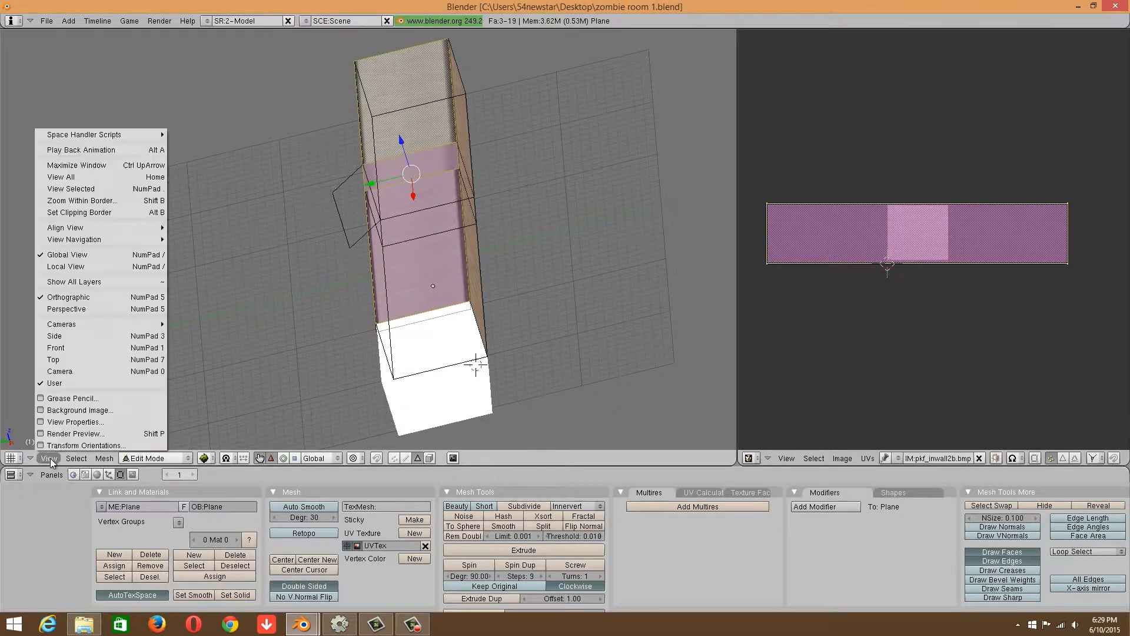
{"action": "left_click", "coordinate": [80, 358]}
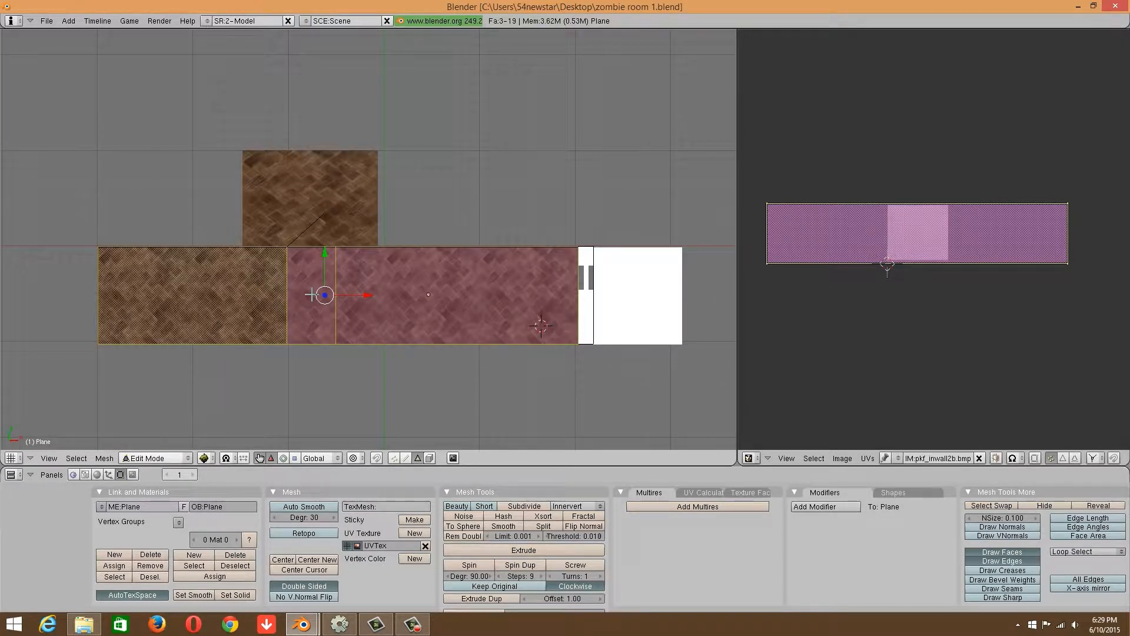
{"action": "key", "text": "u"}
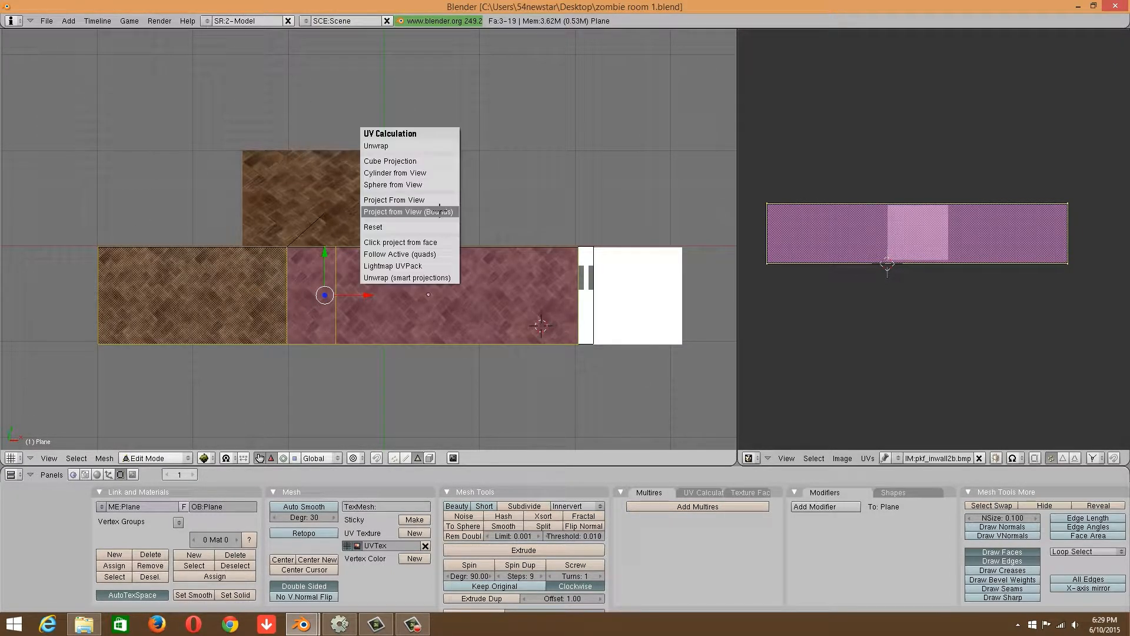
{"action": "left_click", "coordinate": [439, 211]}
Scale the ceiling faces' projected UVs by 5 along the X axis and check the room in Object Mode.
{"action": "key", "text": "s"}
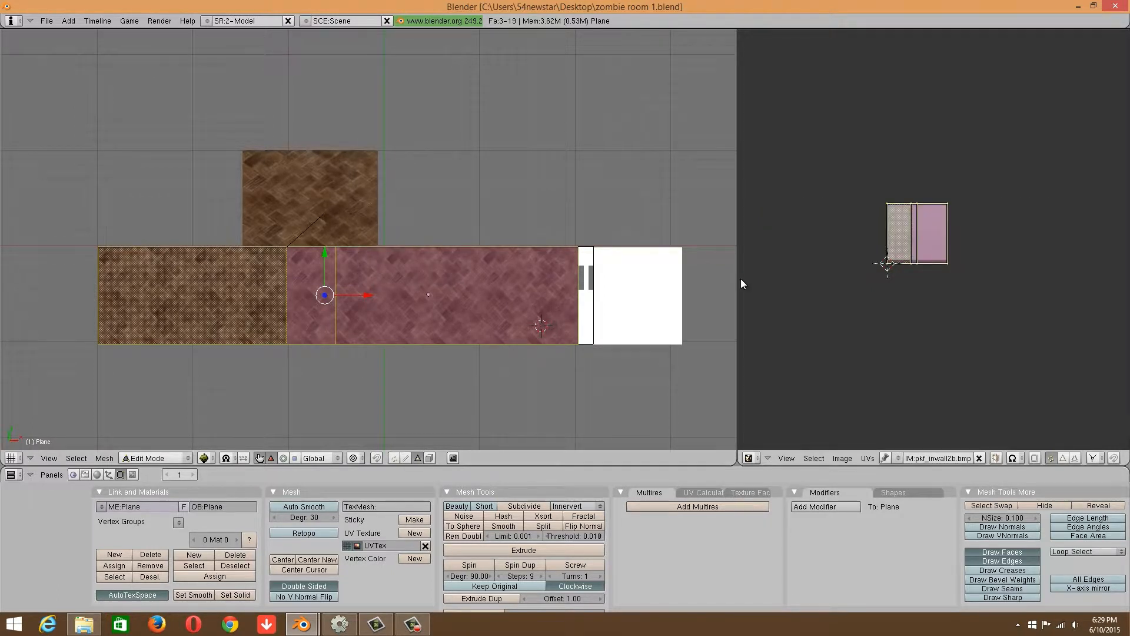
{"action": "key", "text": "x"}
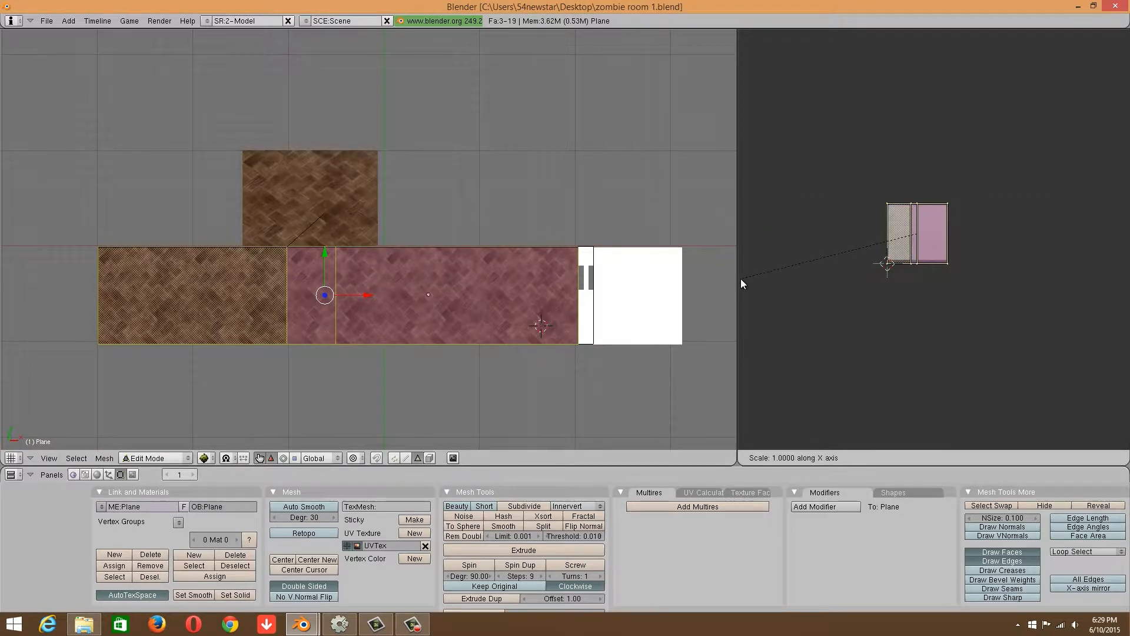
{"action": "key", "text": "5"}
{"action": "key", "text": "Return"}
{"action": "key", "text": "Tab"}
{"action": "middle_click_drag", "start_coordinate": [394, 306], "coordinate": [269, 257]}
{"action": "scroll", "coordinate": [478, 176], "scroll_direction": "up", "scroll_amount": 5}
{"action": "scroll", "coordinate": [509, 170], "scroll_direction": "down", "scroll_amount": 2}
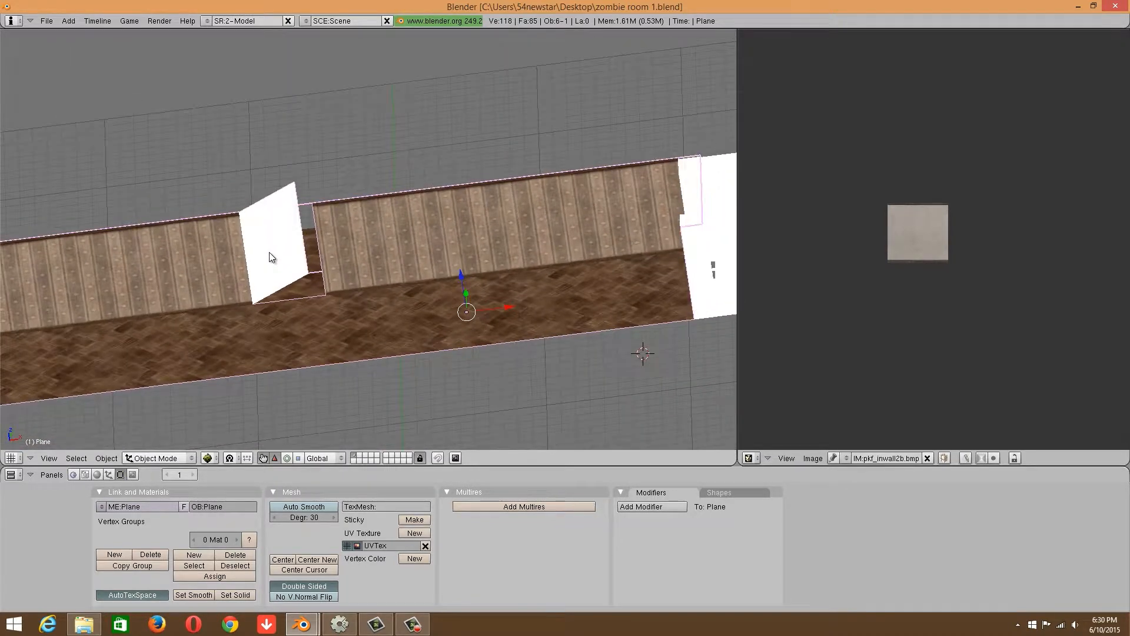
{"action": "right_click", "coordinate": [269, 257]}
{"action": "key", "text": "Tab"}
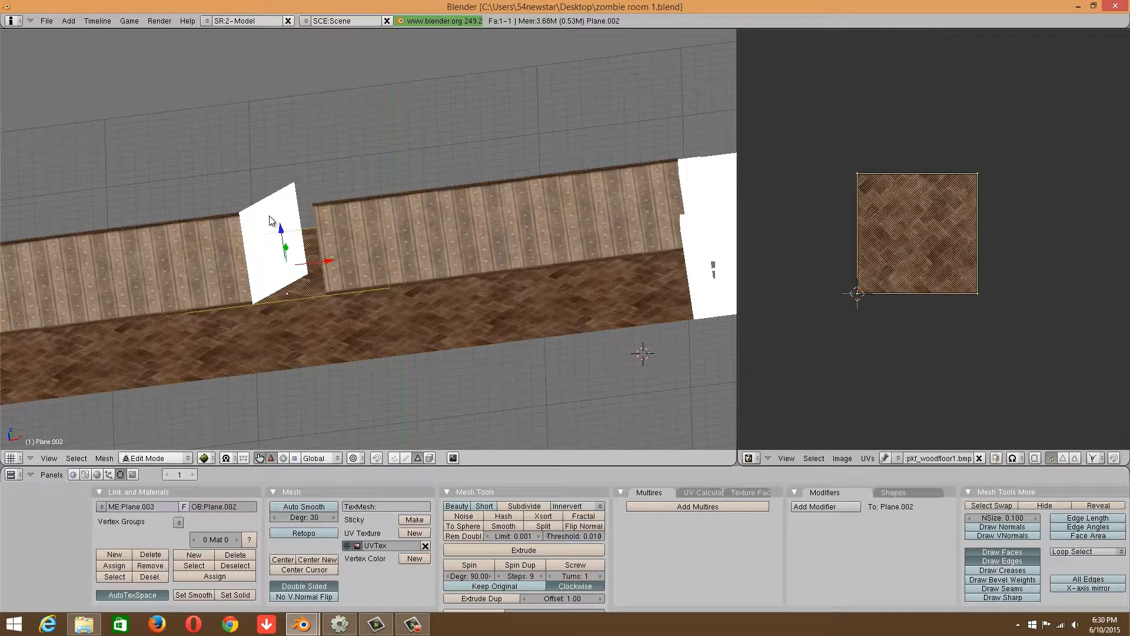
{"action": "key", "text": "Tab"}
Put the main room mesh in Edit Mode and select the face of the open white door.
{"action": "right_click", "coordinate": [270, 216]}
{"action": "key", "text": "Tab"}
{"action": "right_click", "coordinate": [281, 202]}
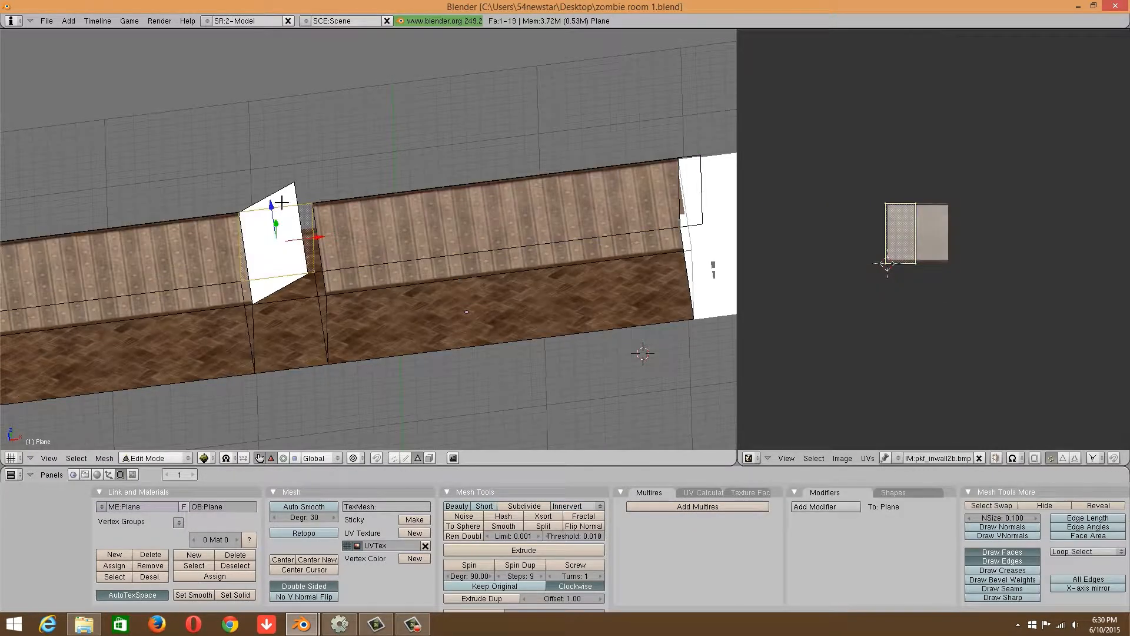
{"action": "middle_click_drag", "start_coordinate": [457, 331], "coordinate": [341, 171]}
{"action": "right_click", "coordinate": [338, 164]}
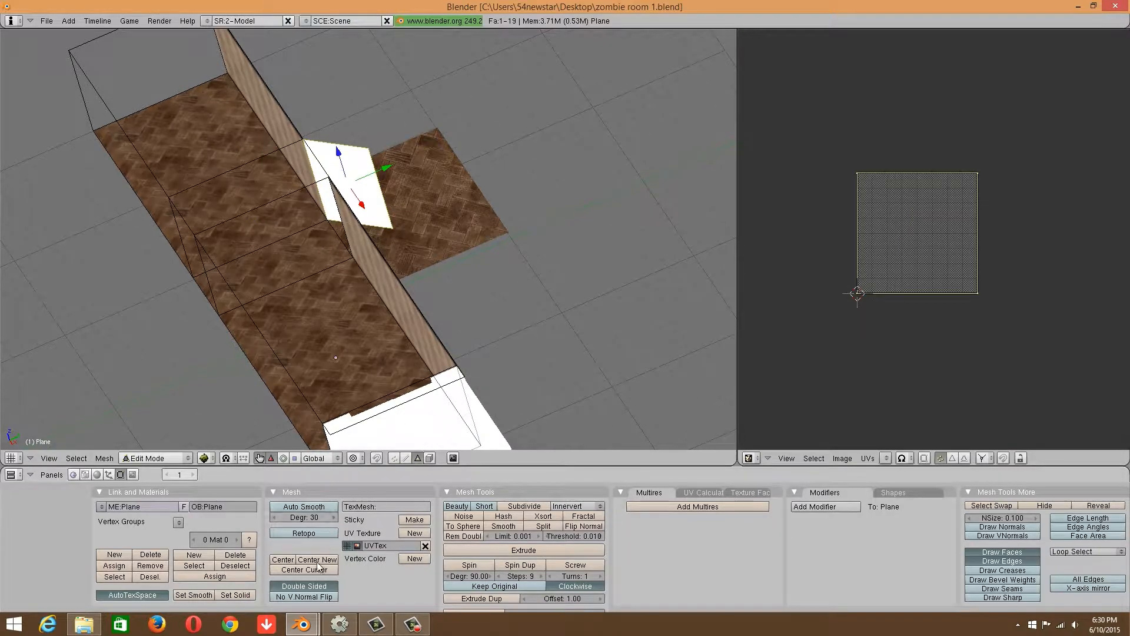
Switch to the blazurban_2 folder in File Explorer and preview the pkf_outdoor1a texture.
{"action": "left_click", "coordinate": [83, 624]}
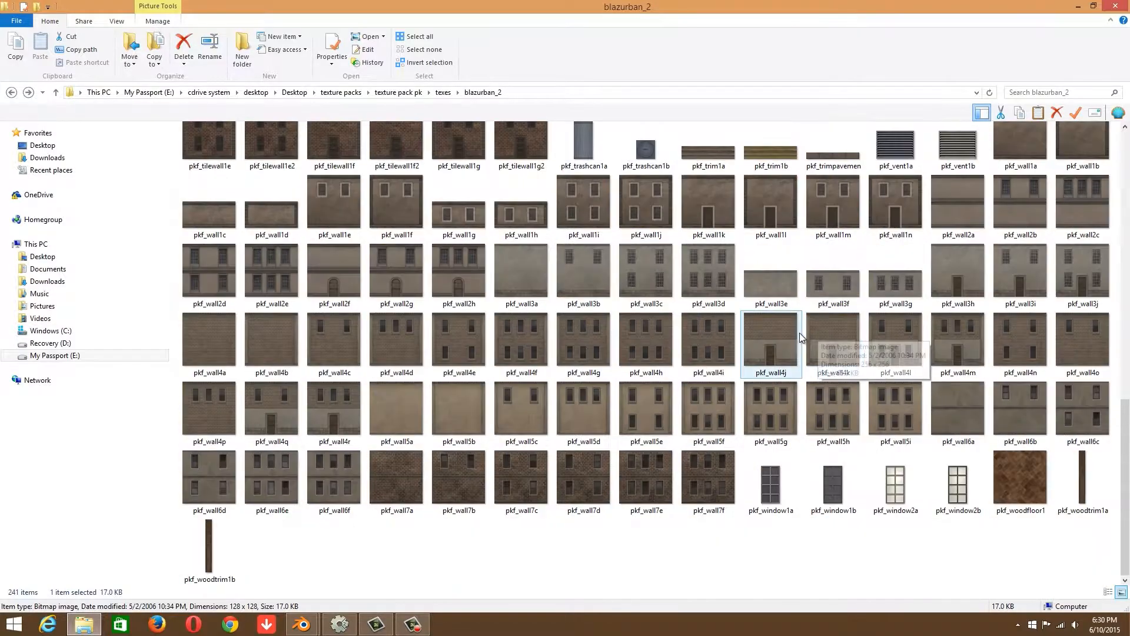
{"action": "scroll", "coordinate": [799, 333], "scroll_direction": "up", "scroll_amount": 5}
{"action": "double_click", "coordinate": [715, 225]}
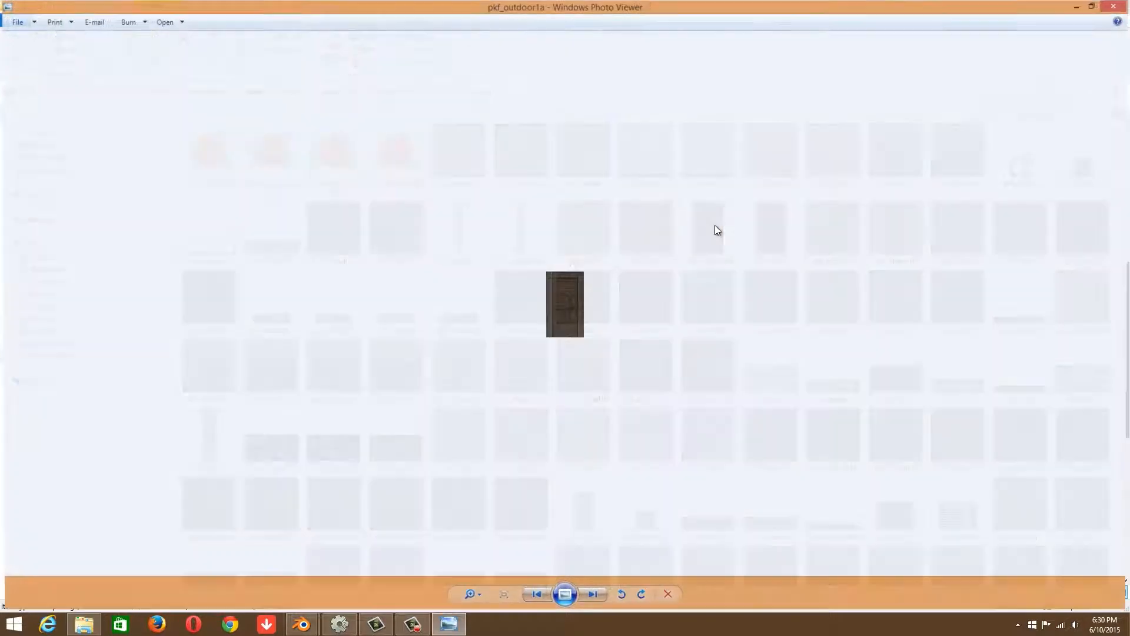
{"action": "left_click", "coordinate": [1113, 7]}
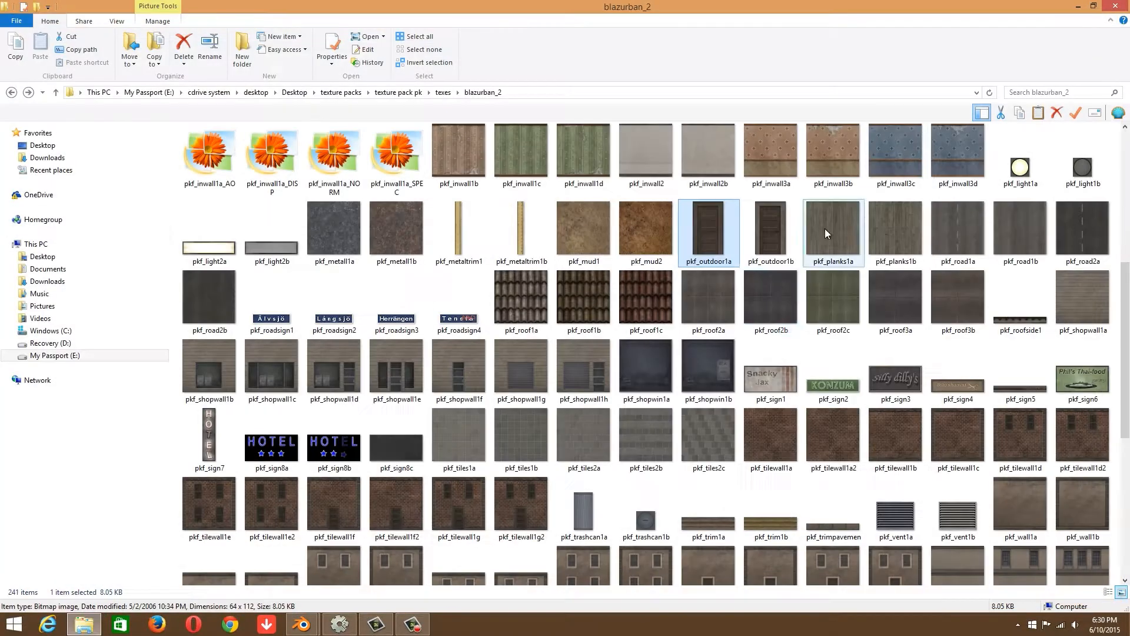
Search the blazurban_2 folder for "door" and copy the file name pkf_door2a.
{"action": "scroll", "coordinate": [760, 311], "scroll_direction": "down", "scroll_amount": 5}
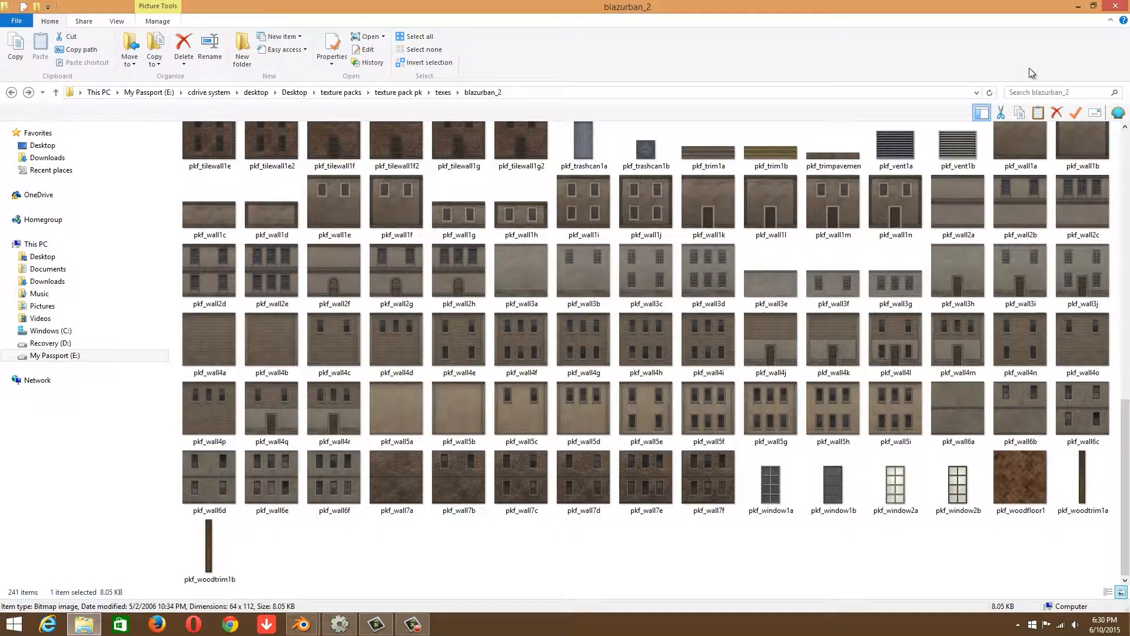
{"action": "left_click", "coordinate": [1072, 91]}
{"action": "type", "text": "door"}
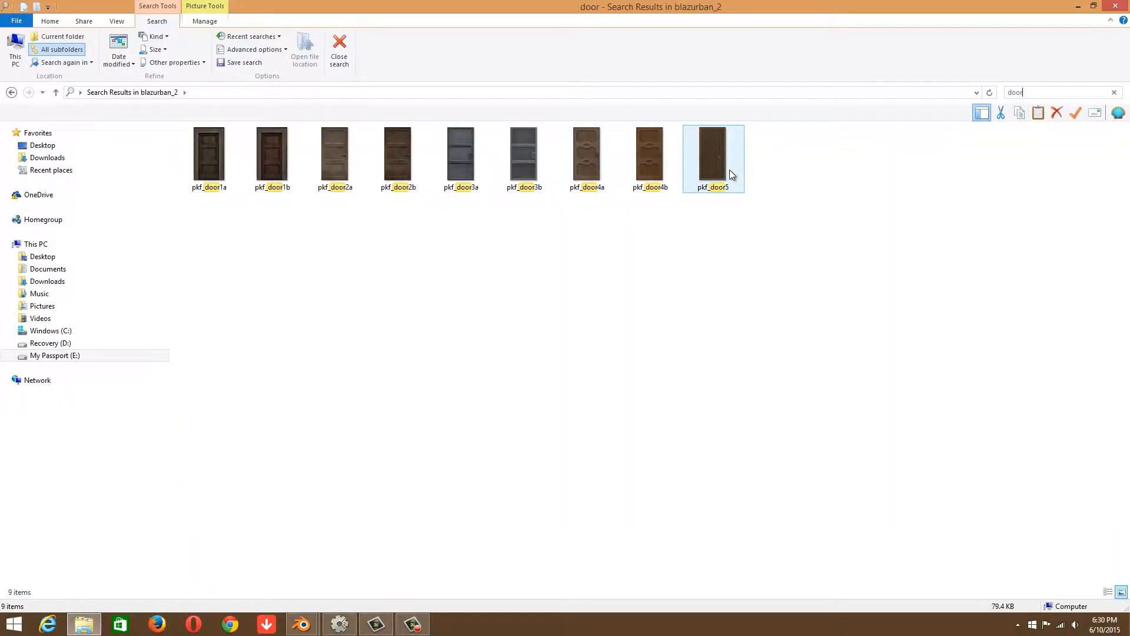
{"action": "right_click", "coordinate": [347, 165]}
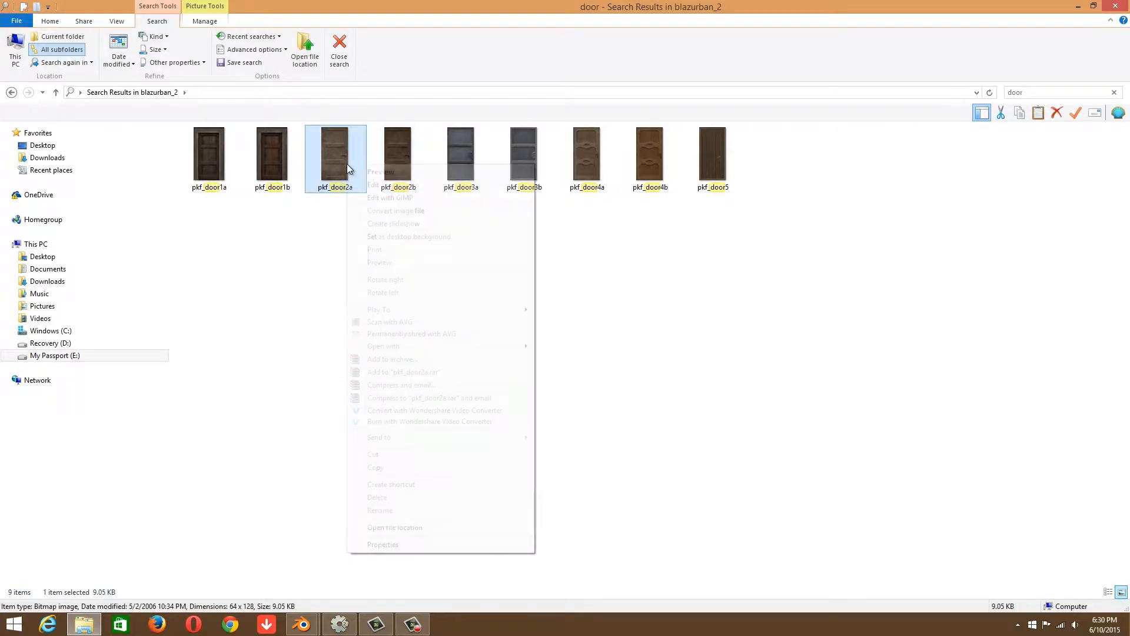
{"action": "left_click", "coordinate": [403, 511]}
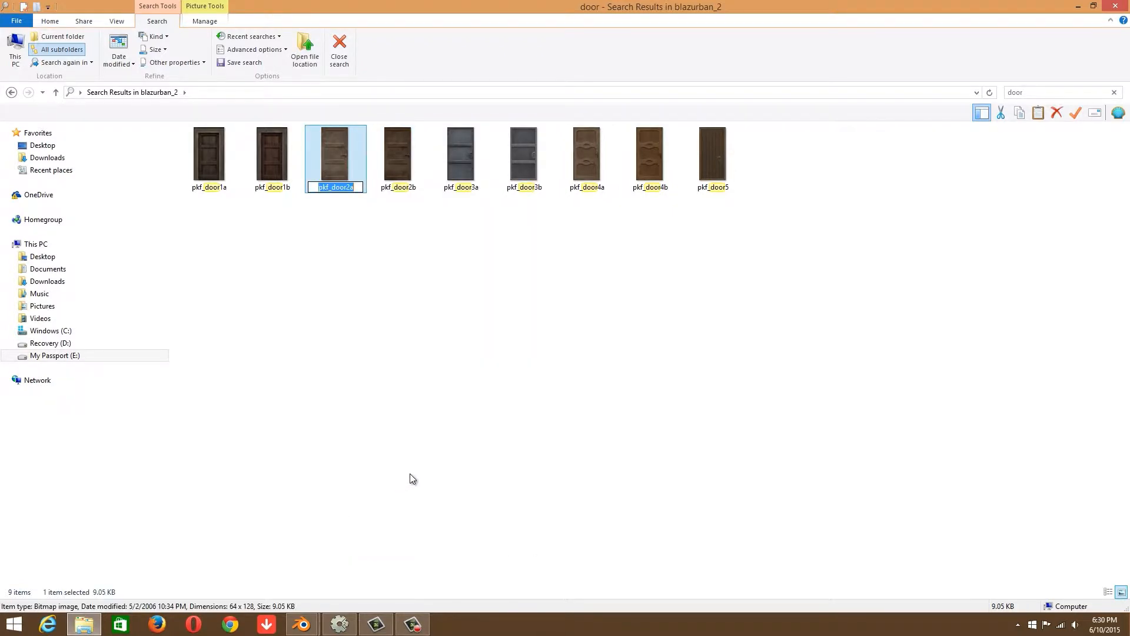
Switch to Blender, open an image for the door face from the blazurban_2 folder, and paste pkf_door2a as the file name.
{"action": "left_click", "coordinate": [1078, 6]}
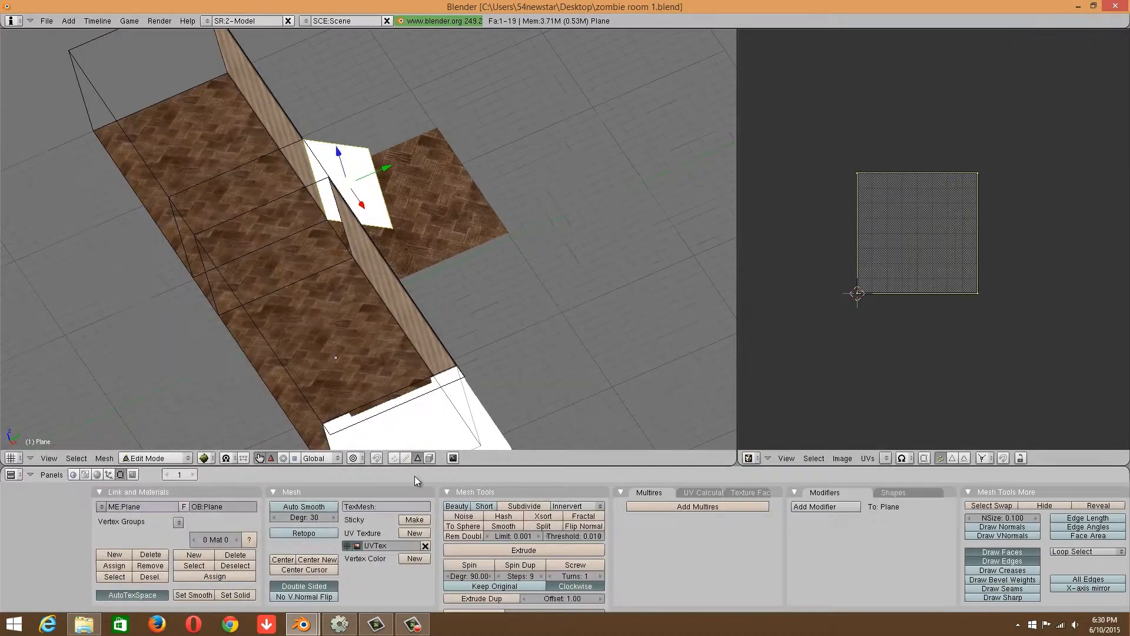
{"action": "left_click", "coordinate": [843, 458]}
{"action": "left_click", "coordinate": [847, 437]}
{"action": "left_click", "coordinate": [753, 50]}
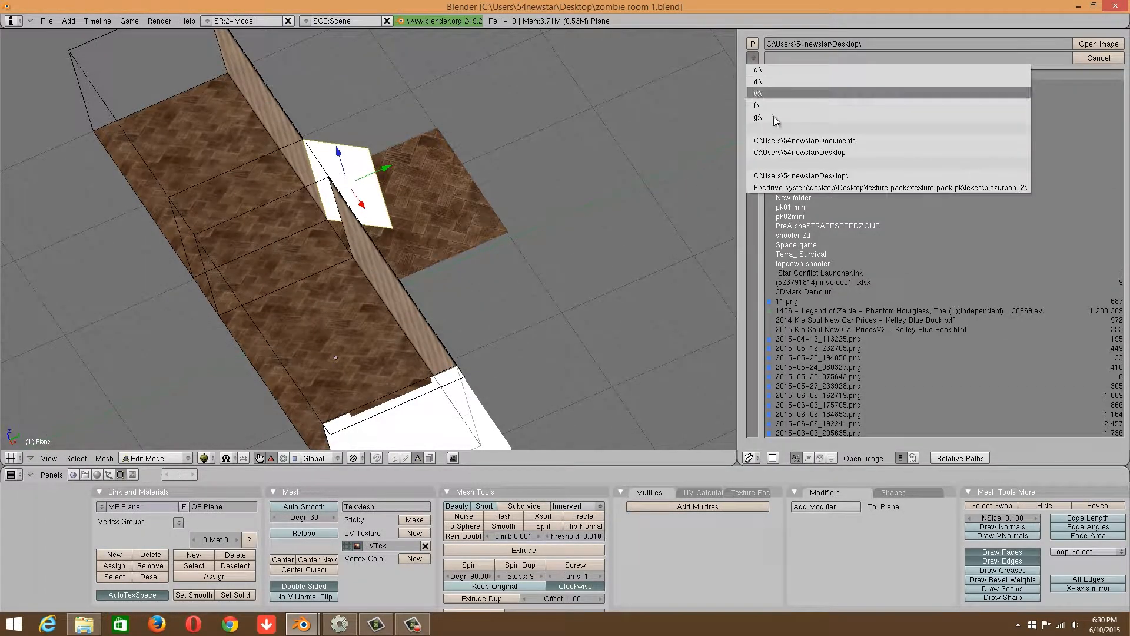
{"action": "left_click", "coordinate": [813, 183]}
{"action": "left_click", "coordinate": [800, 58]}
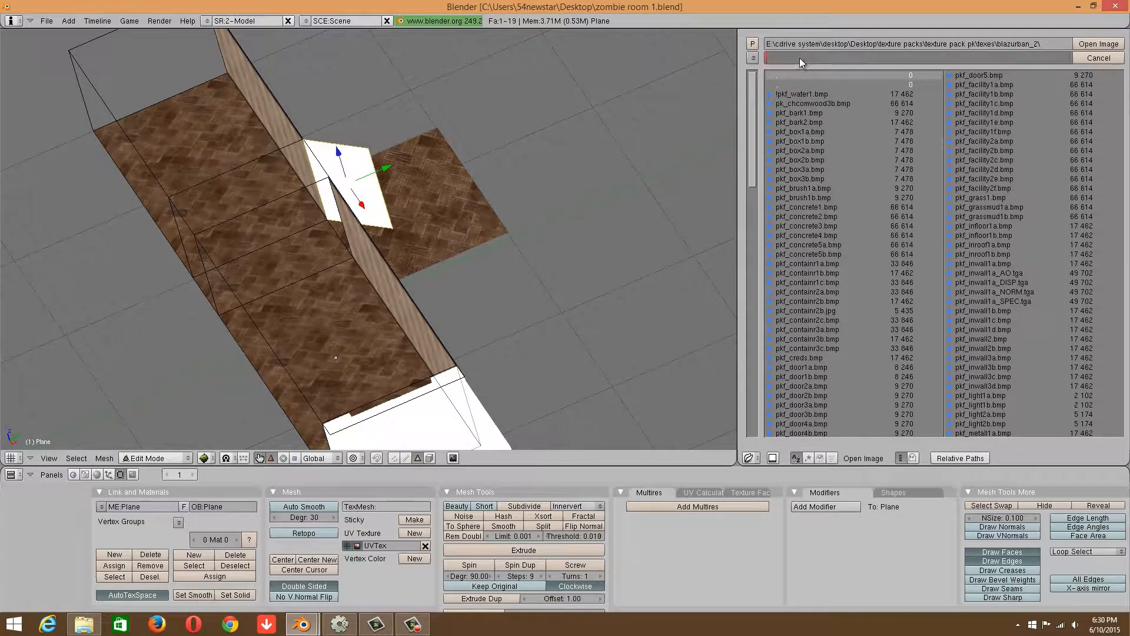
Find pkf_door2a.bmp in the blazurban_2 file list and load it as the image for the door face.
{"action": "left_click", "coordinate": [752, 104]}
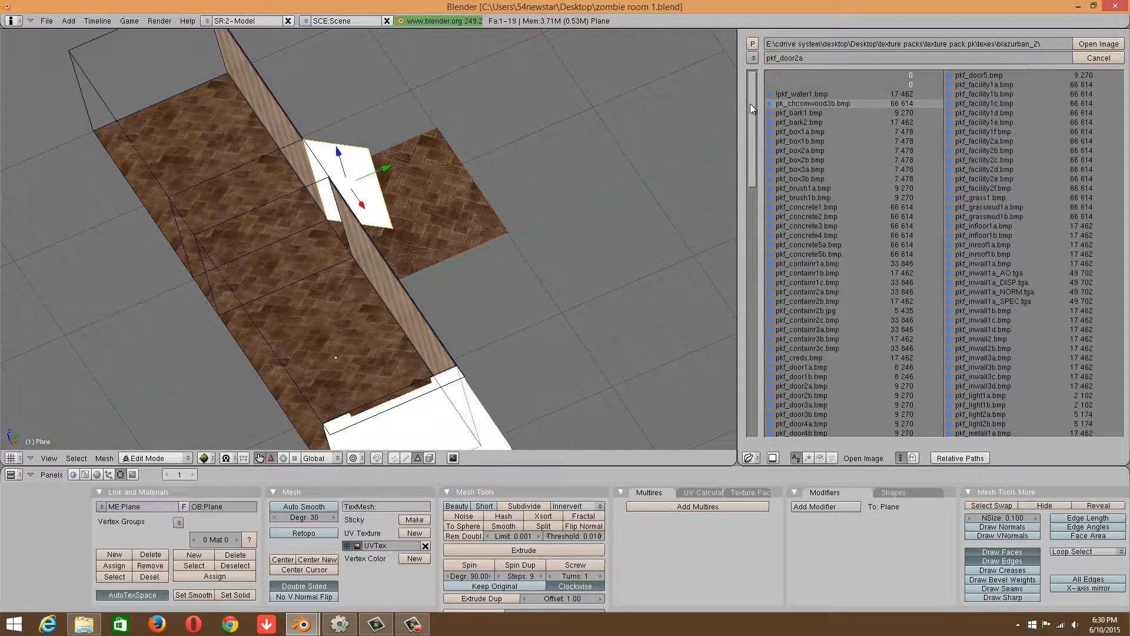
{"action": "left_click_drag", "start_coordinate": [752, 105], "coordinate": [751, 147]}
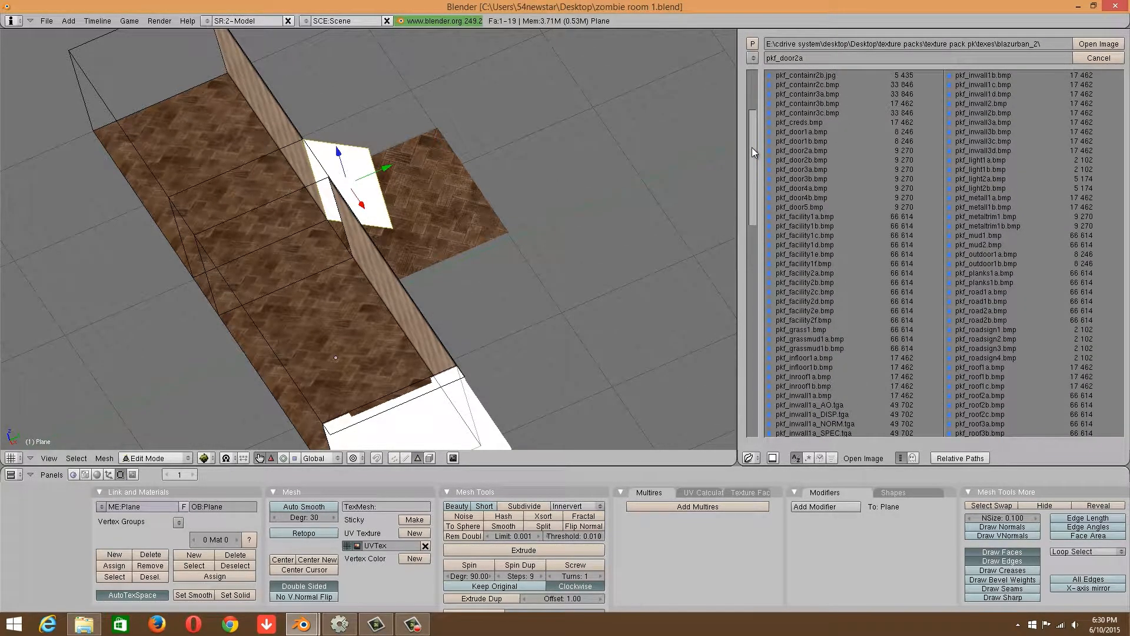
{"action": "left_click", "coordinate": [823, 150]}
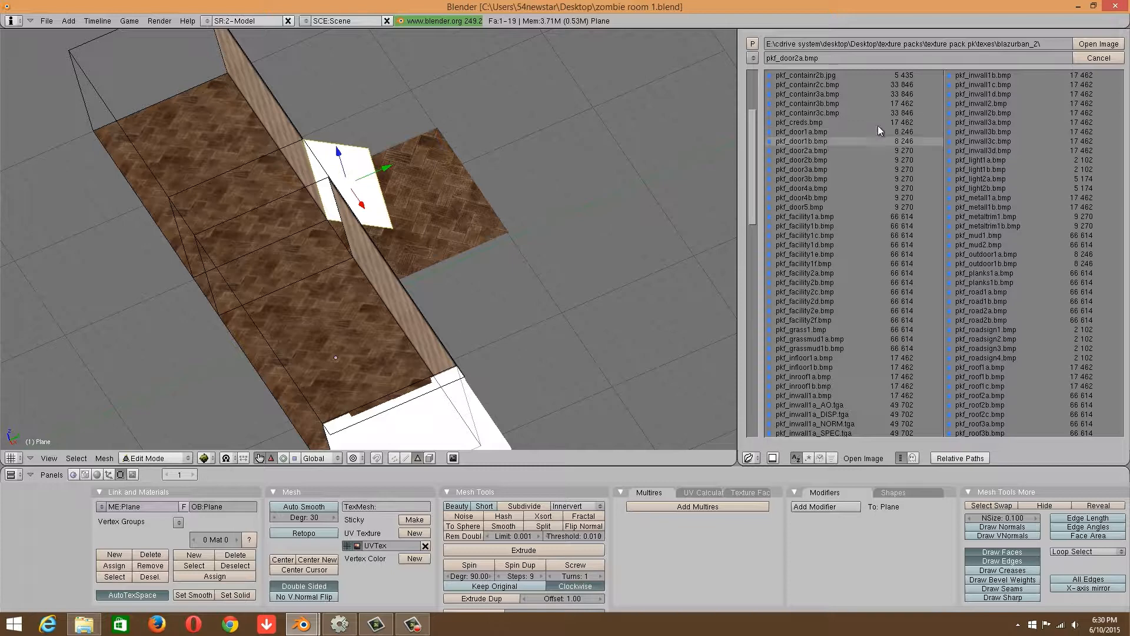
{"action": "left_click", "coordinate": [1099, 44]}
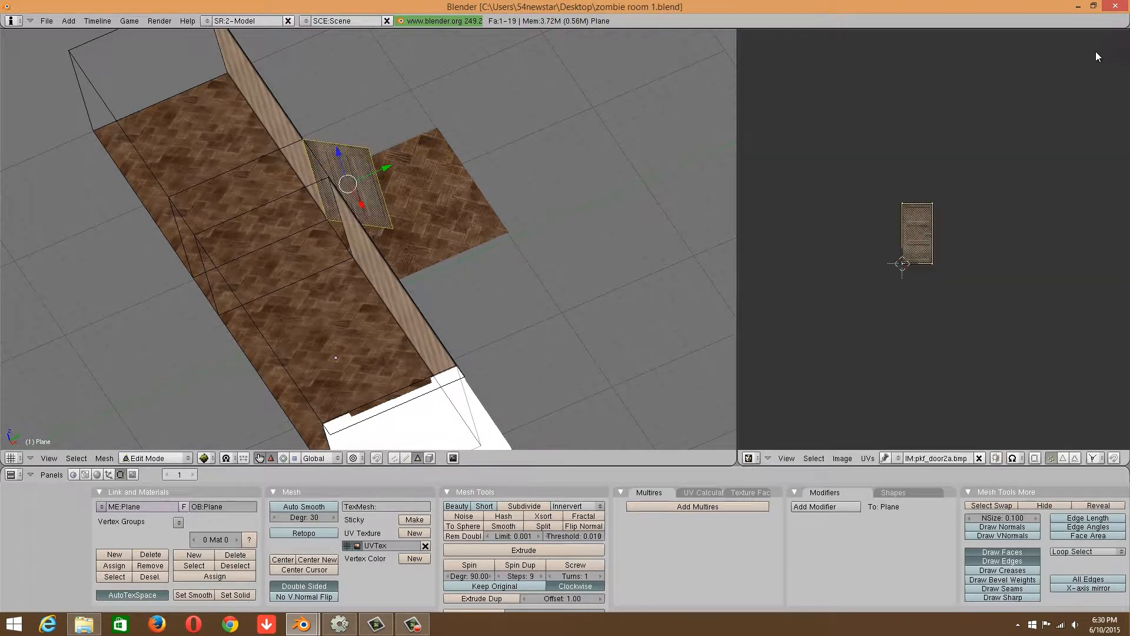
Project the door face's UVs from the side view, fitted to the image bounds.
{"action": "middle_click_drag", "start_coordinate": [424, 406], "coordinate": [570, 368]}
{"action": "scroll", "coordinate": [505, 235], "scroll_direction": "up", "scroll_amount": 5}
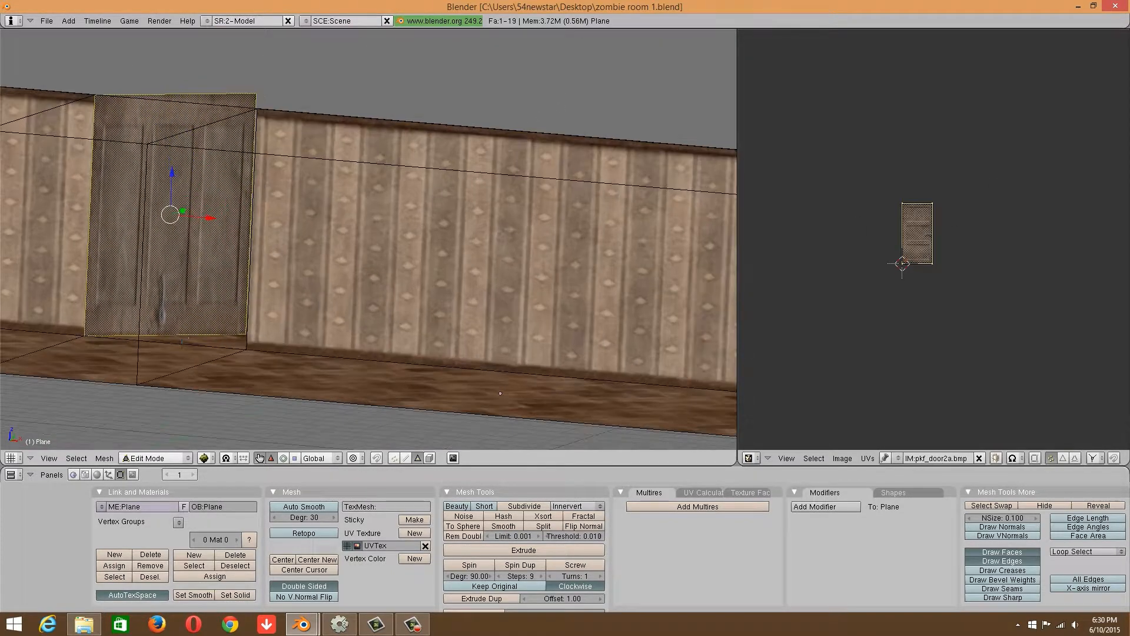
{"action": "left_click", "coordinate": [49, 458]}
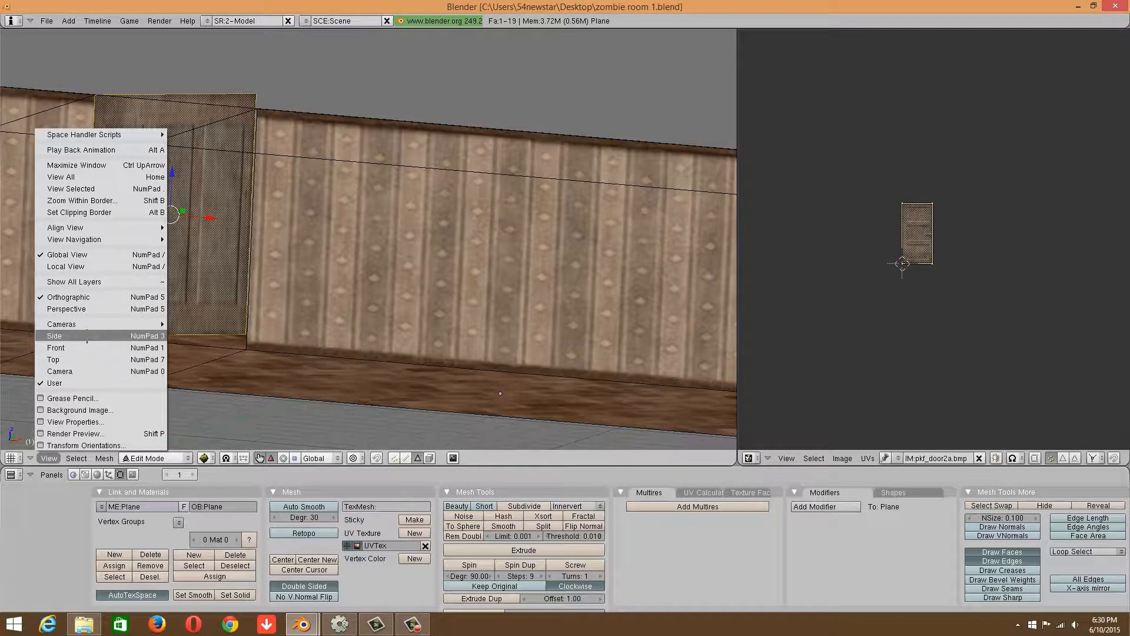
{"action": "left_click", "coordinate": [89, 336]}
{"action": "scroll", "coordinate": [412, 274], "scroll_direction": "down", "scroll_amount": 1}
{"action": "key", "text": "u"}
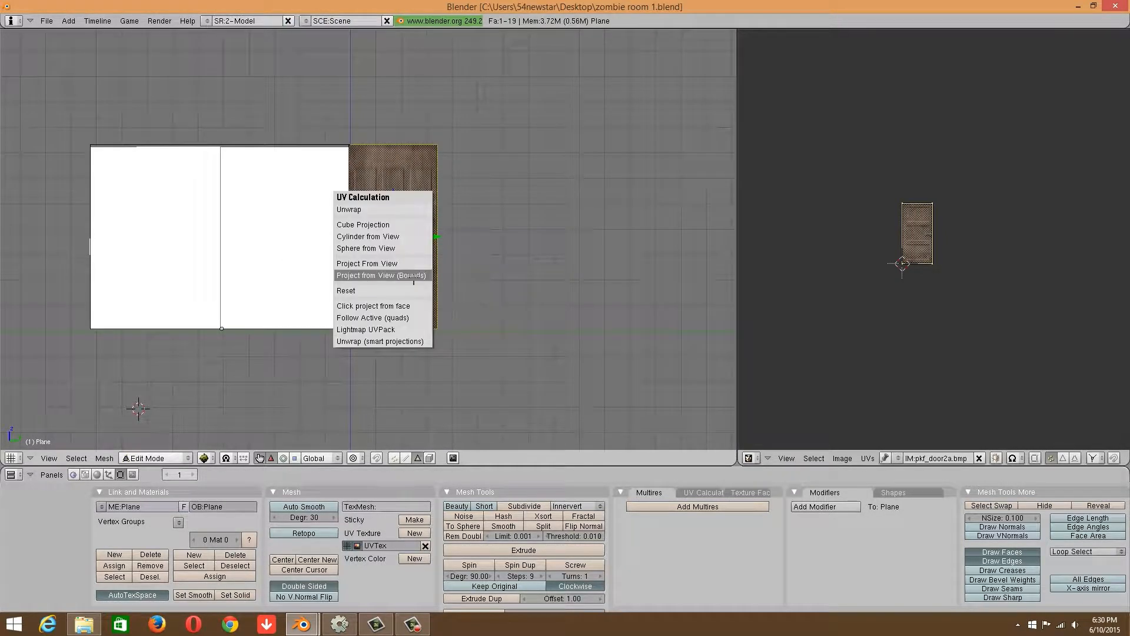
{"action": "left_click", "coordinate": [414, 275]}
Inspect the textured door and room in Object Mode, then return the mesh to Edit Mode.
{"action": "key", "text": "Tab"}
{"action": "middle_click_drag", "start_coordinate": [416, 274], "coordinate": [252, 276]}
{"action": "scroll", "coordinate": [252, 275], "scroll_direction": "down", "scroll_amount": 4}
{"action": "middle_click_drag", "start_coordinate": [426, 320], "coordinate": [276, 362]}
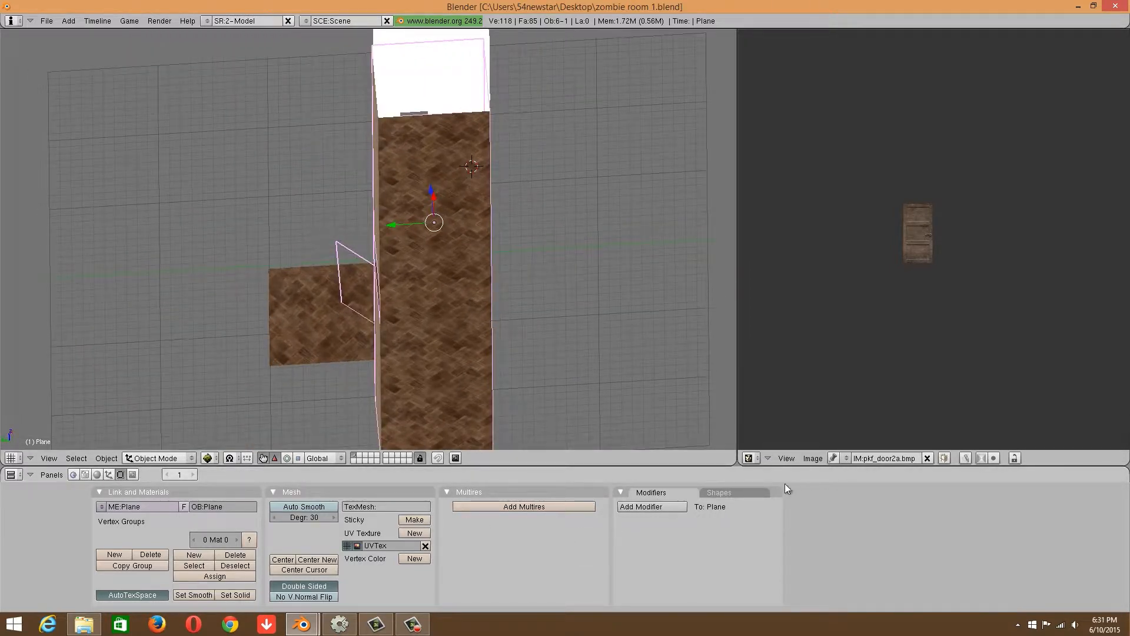
{"action": "key", "text": "Tab"}
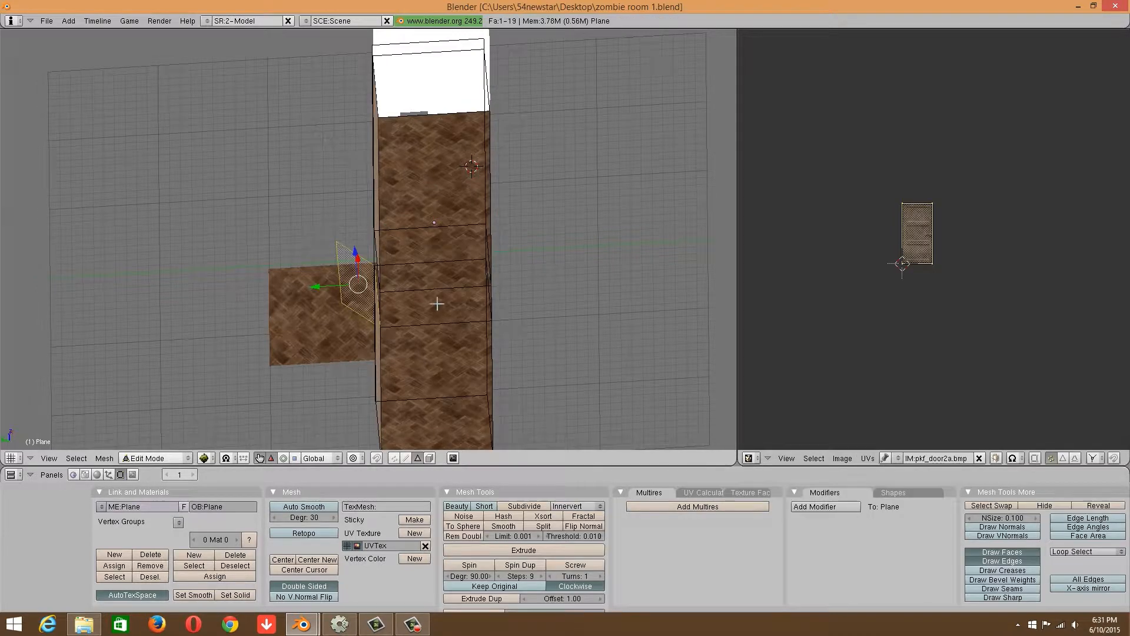
Enable Twoside in the texture face options of the door face and inspect the door in Object Mode.
{"action": "middle_click_drag", "start_coordinate": [437, 303], "coordinate": [668, 534]}
{"action": "left_click", "coordinate": [706, 492]}
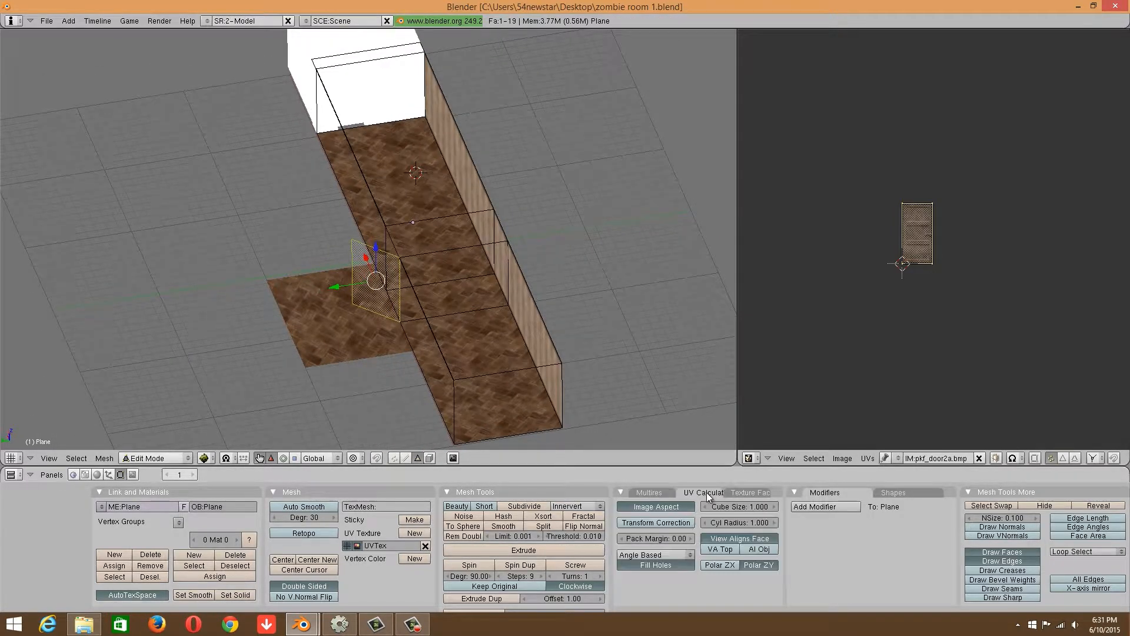
{"action": "left_click", "coordinate": [753, 492]}
{"action": "left_click", "coordinate": [677, 536]}
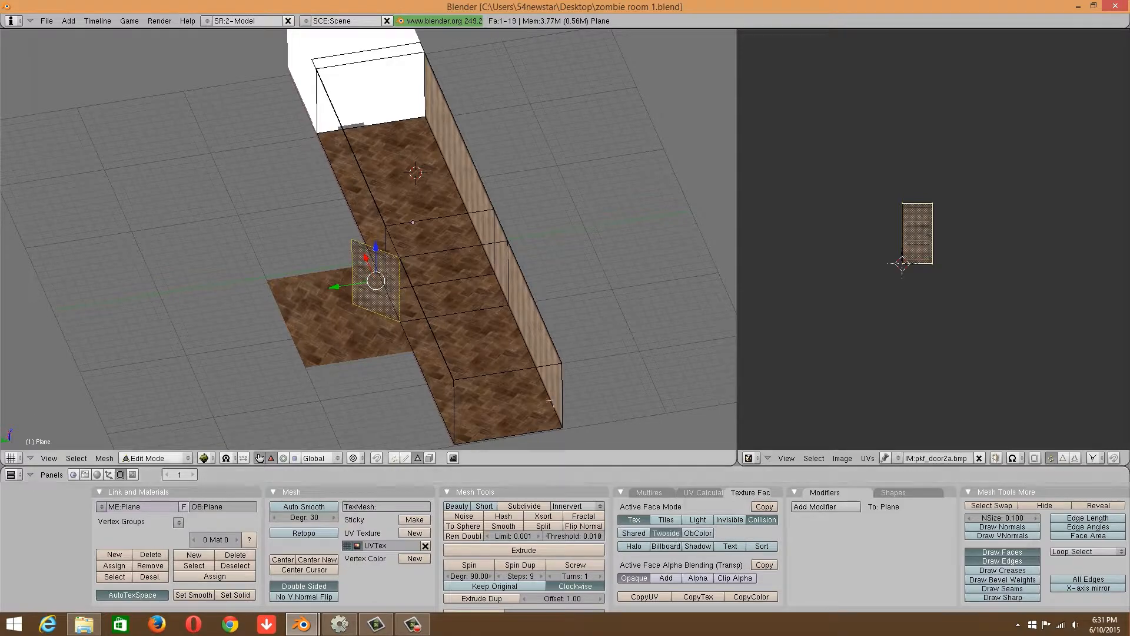
{"action": "middle_click_drag", "start_coordinate": [521, 264], "coordinate": [216, 258]}
{"action": "scroll", "coordinate": [597, 249], "scroll_direction": "up", "scroll_amount": 4}
{"action": "key", "text": "Tab"}
{"action": "middle_click_drag", "start_coordinate": [452, 319], "coordinate": [474, 249]}
Select the untextured doorway frame object in front of the white room and enter Edit Mode on its mesh.
{"action": "right_click", "coordinate": [562, 299]}
{"action": "key", "text": "Tab"}
{"action": "scroll", "coordinate": [478, 254], "scroll_direction": "up", "scroll_amount": 4}
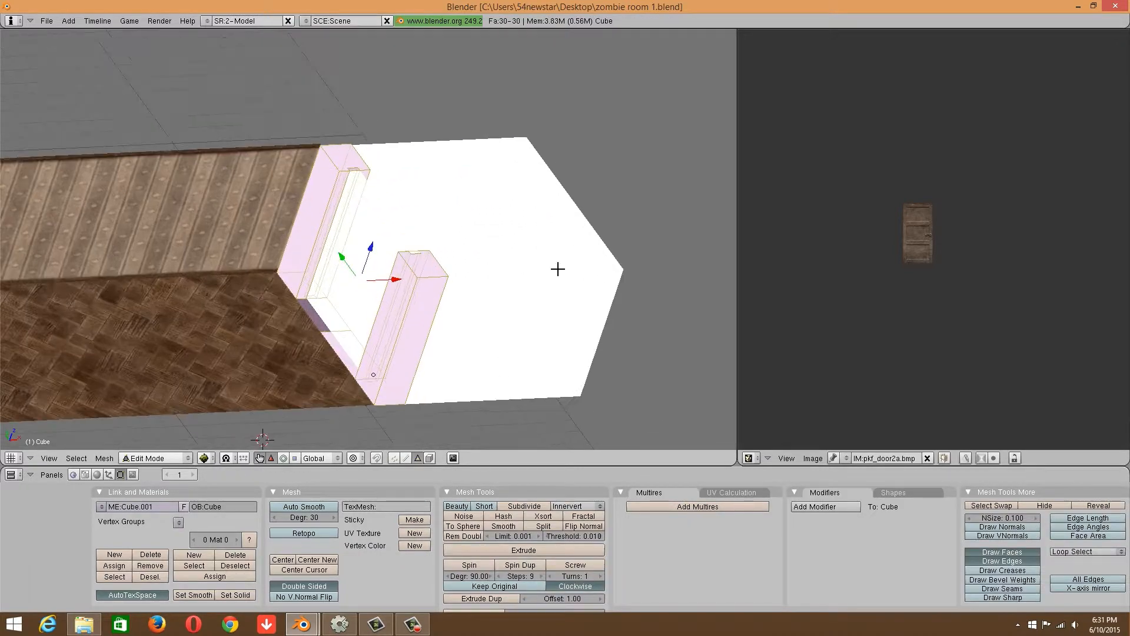
{"action": "middle_click_drag", "start_coordinate": [557, 267], "coordinate": [628, 175]}
{"action": "middle_click_drag", "start_coordinate": [502, 210], "coordinate": [542, 214]}
{"action": "scroll", "coordinate": [540, 194], "scroll_direction": "up", "scroll_amount": 1}
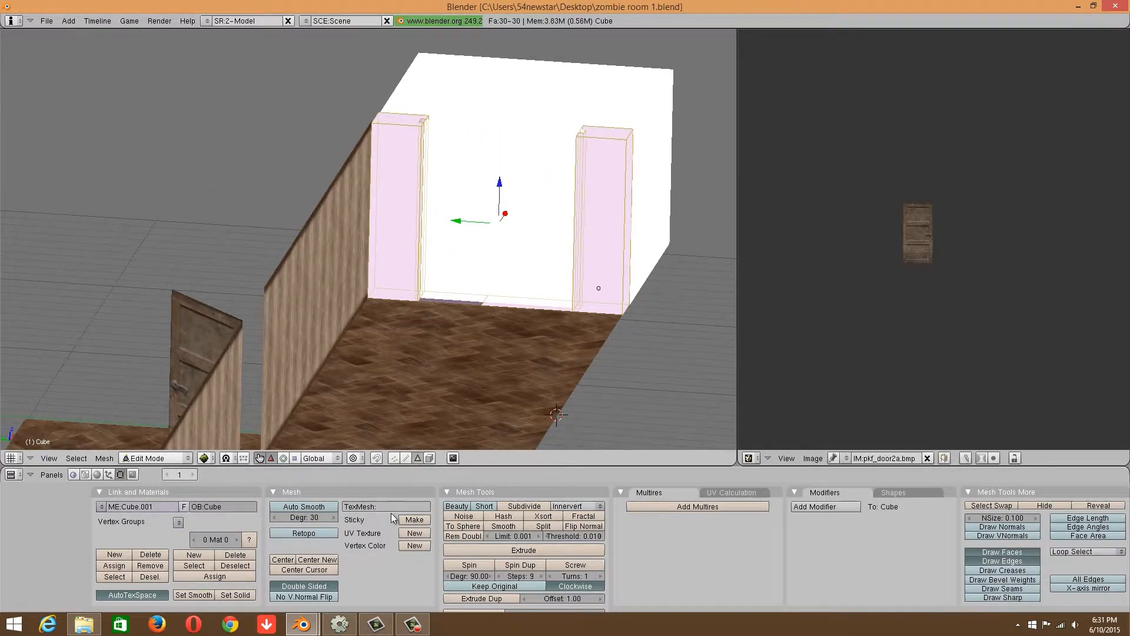
Switch to File Explorer, browse the blazurban_2 textures for one suited to the doorway frame, and return to Blender.
{"action": "left_click", "coordinate": [302, 624]}
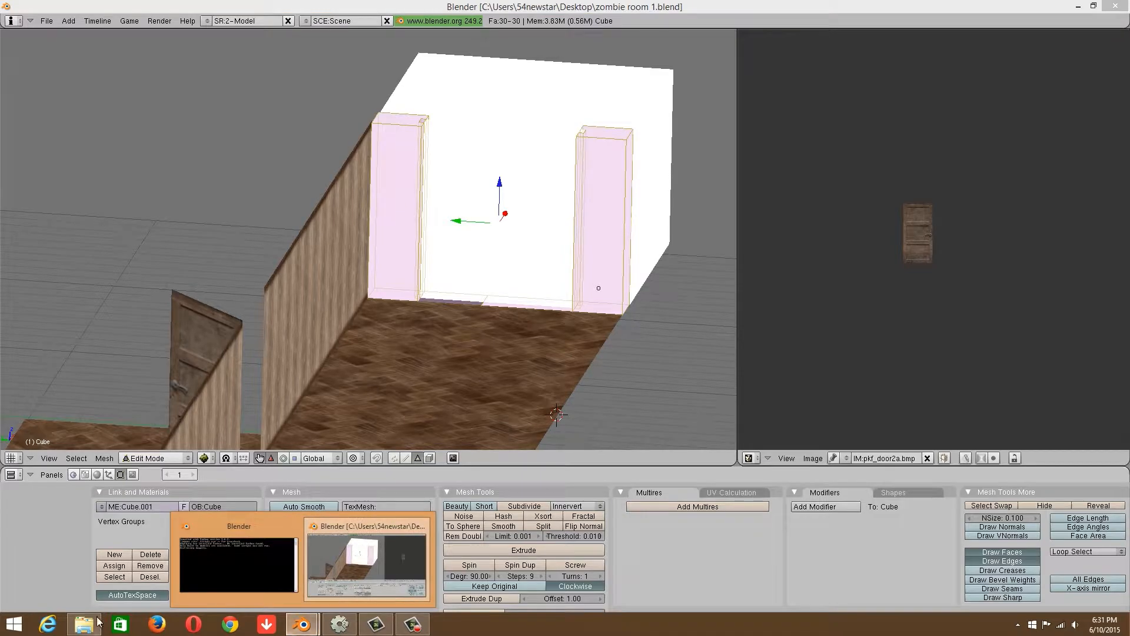
{"action": "left_click", "coordinate": [94, 622]}
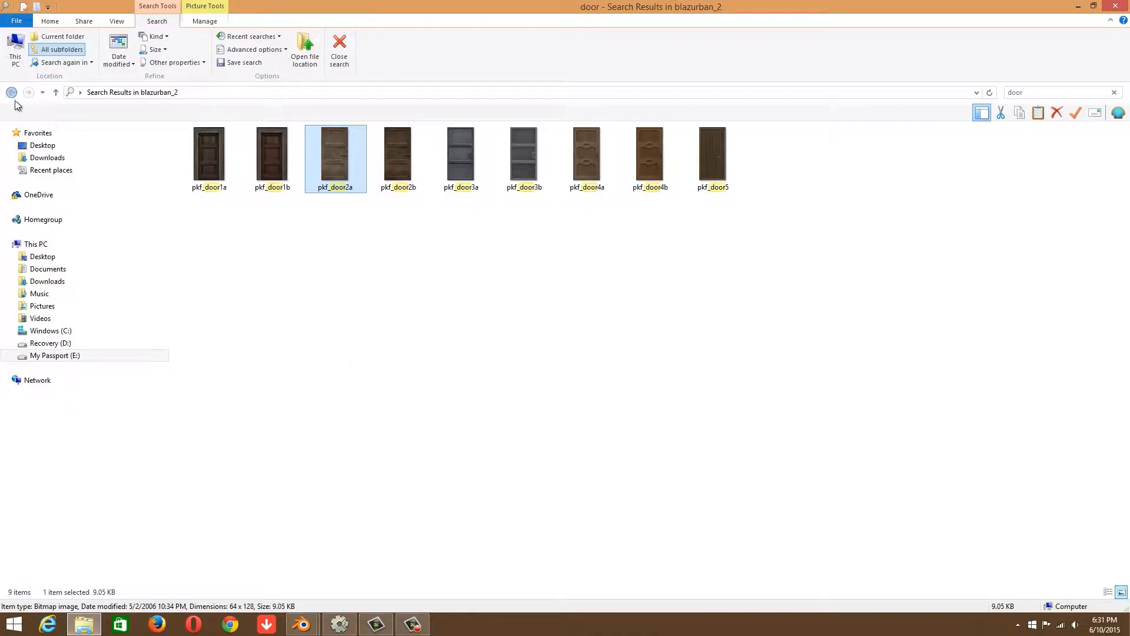
{"action": "left_click", "coordinate": [11, 92]}
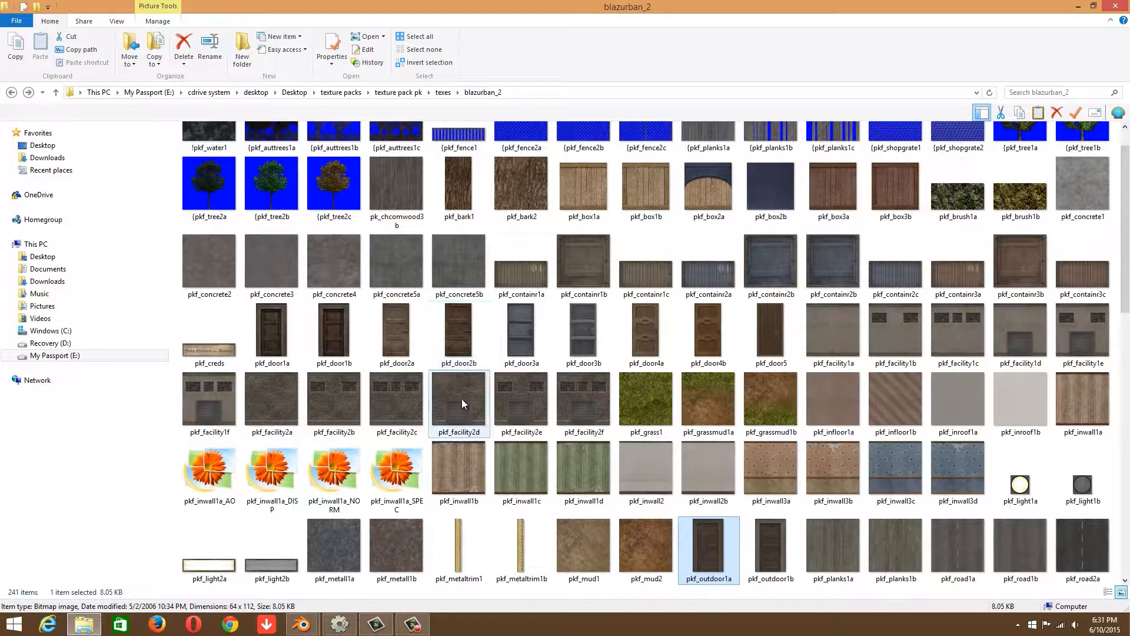
{"action": "left_click", "coordinate": [460, 403]}
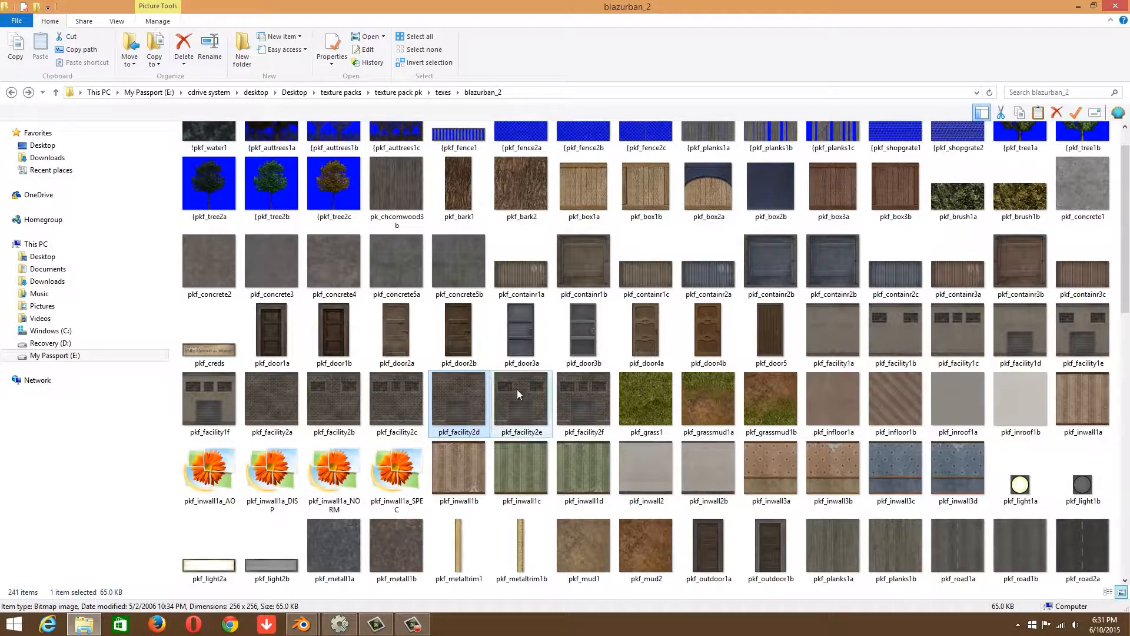
{"action": "left_click", "coordinate": [835, 464]}
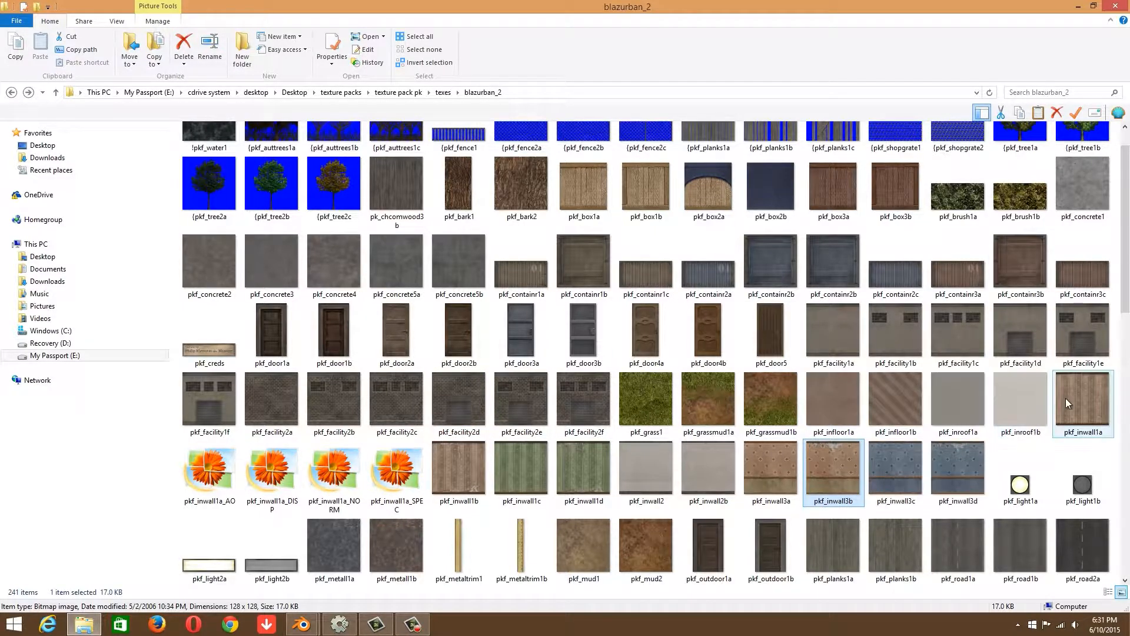
{"action": "scroll", "coordinate": [846, 432], "scroll_direction": "down", "scroll_amount": 5}
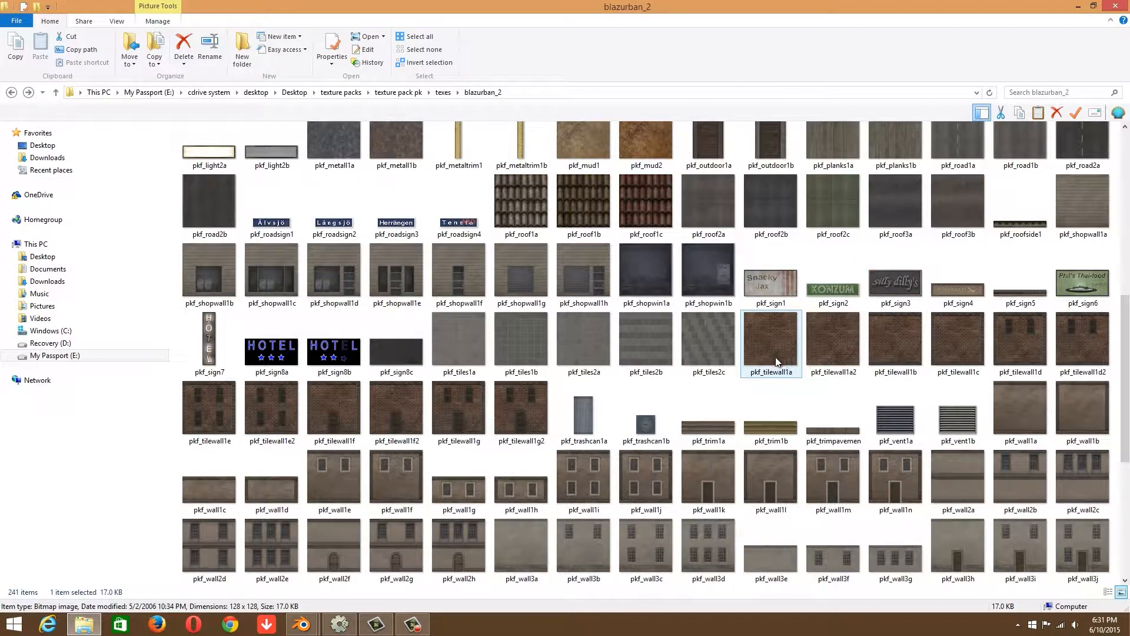
{"action": "scroll", "coordinate": [482, 439], "scroll_direction": "down", "scroll_amount": 3}
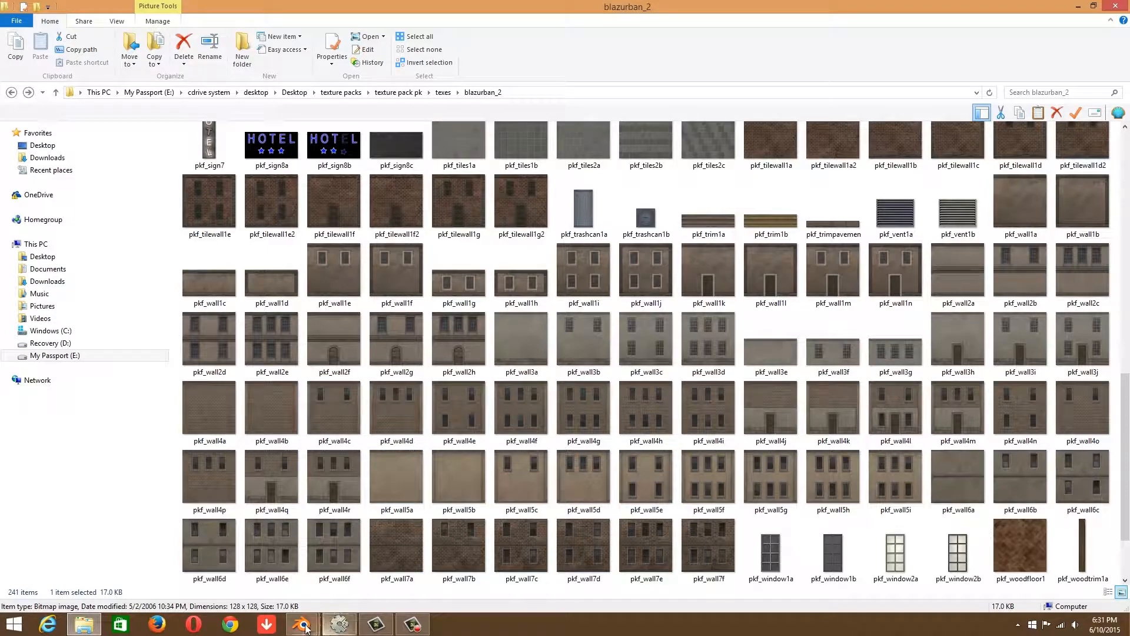
{"action": "mouse_move", "coordinate": [302, 624]}
{"action": "left_click", "coordinate": [330, 570]}
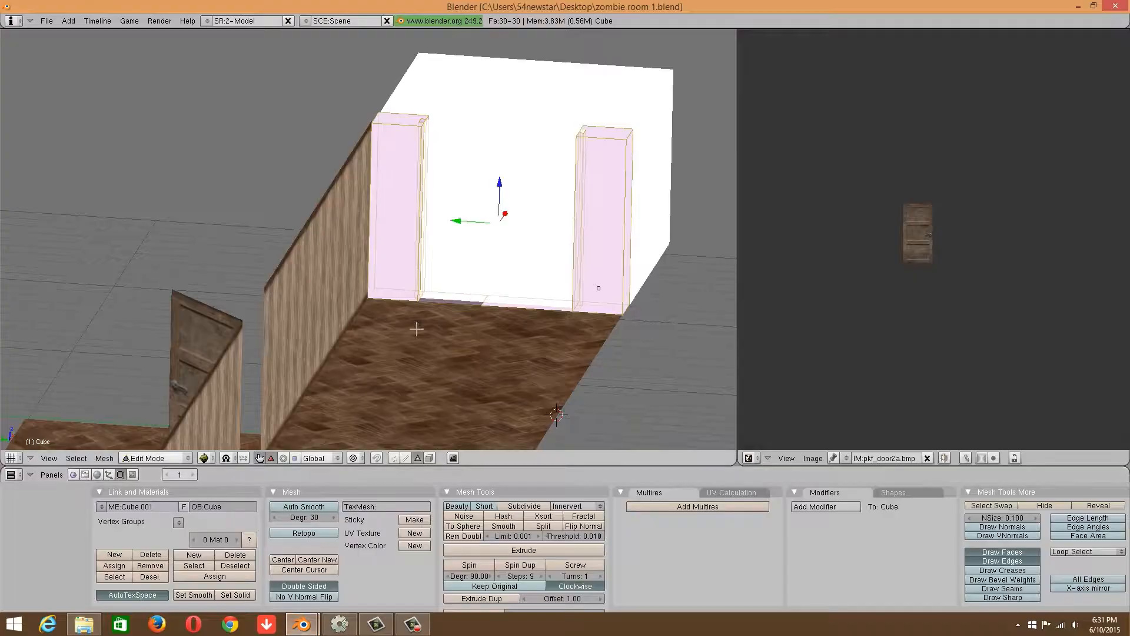
Project the UVs of all doorway frame faces from the side view, fitted to the image bounds.
{"action": "left_click", "coordinate": [49, 458]}
{"action": "left_click", "coordinate": [69, 351]}
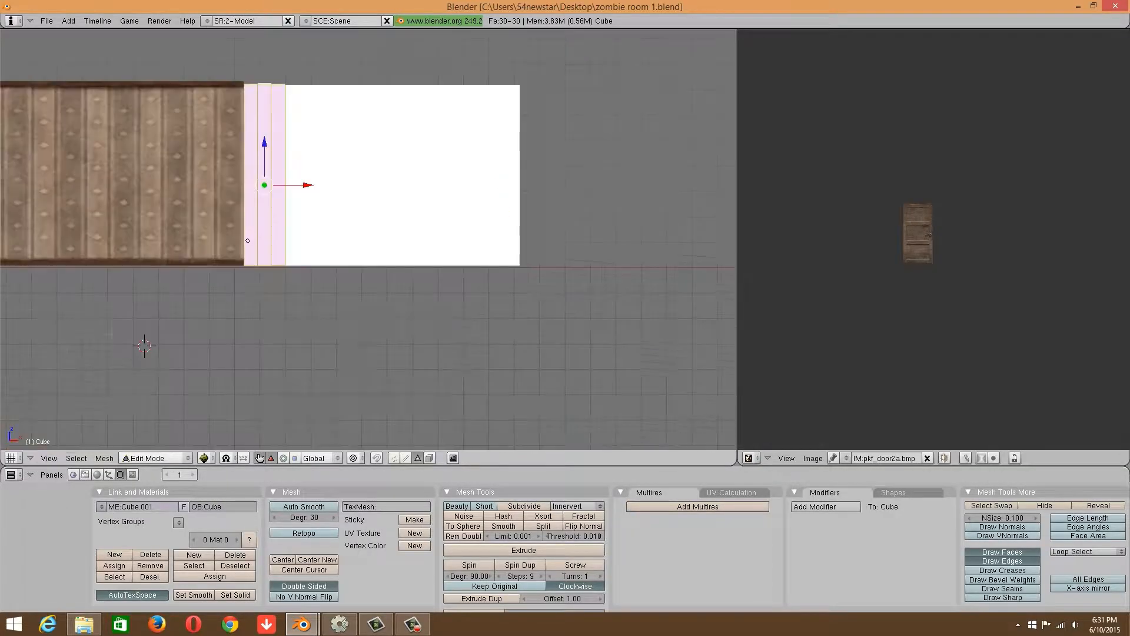
{"action": "left_click", "coordinate": [48, 458]}
{"action": "left_click", "coordinate": [71, 333]}
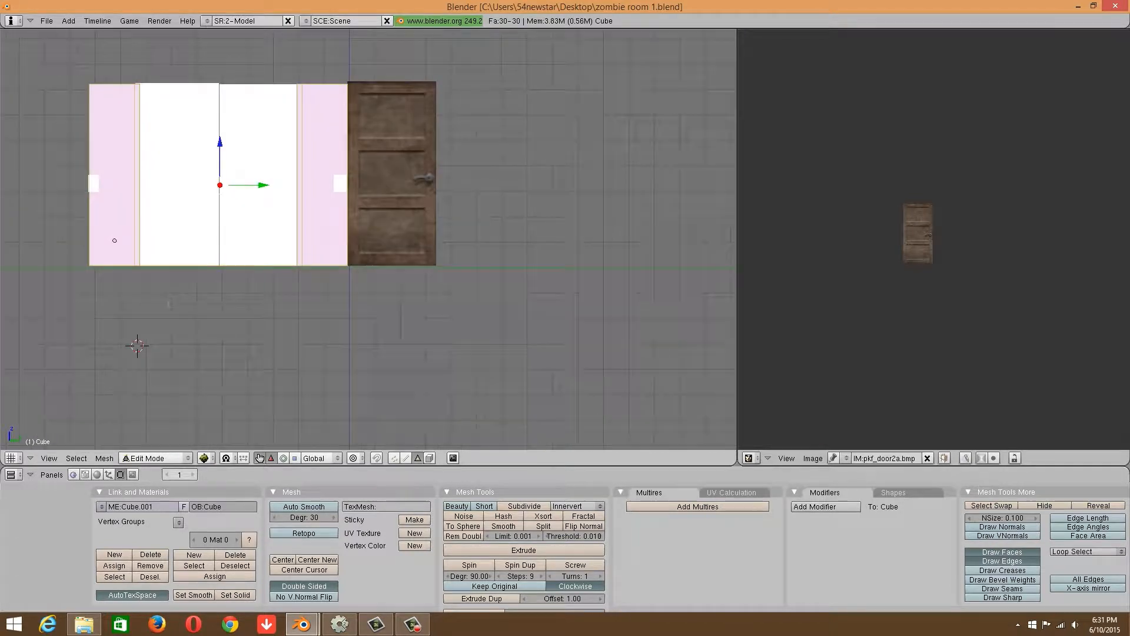
{"action": "scroll", "coordinate": [494, 251], "scroll_direction": "up", "scroll_amount": 10, "text": "ctrl"}
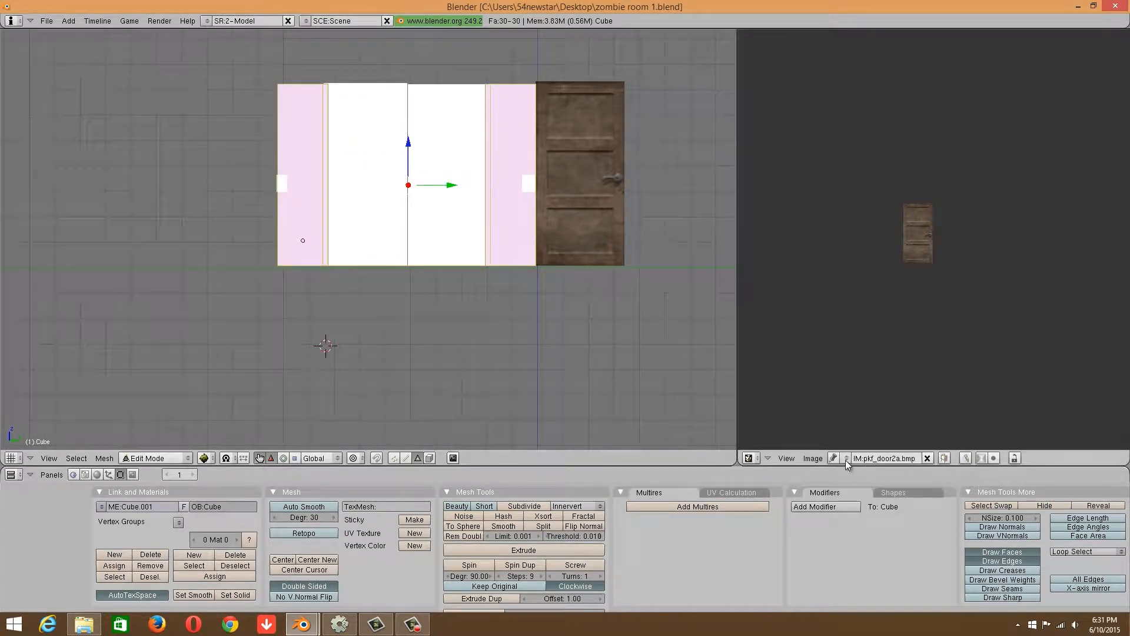
{"action": "key", "text": "u"}
{"action": "left_click", "coordinate": [507, 217]}
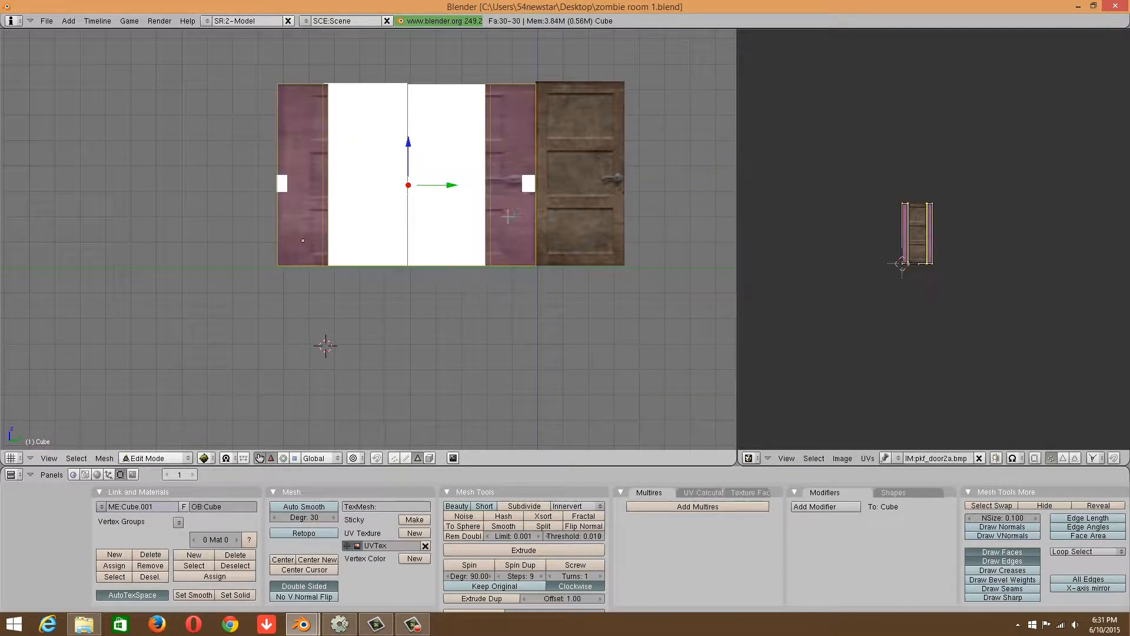
Assign the pkf_inwall1a.bmp image to the doorway frame faces and check the result in Object Mode.
{"action": "left_click", "coordinate": [897, 458]}
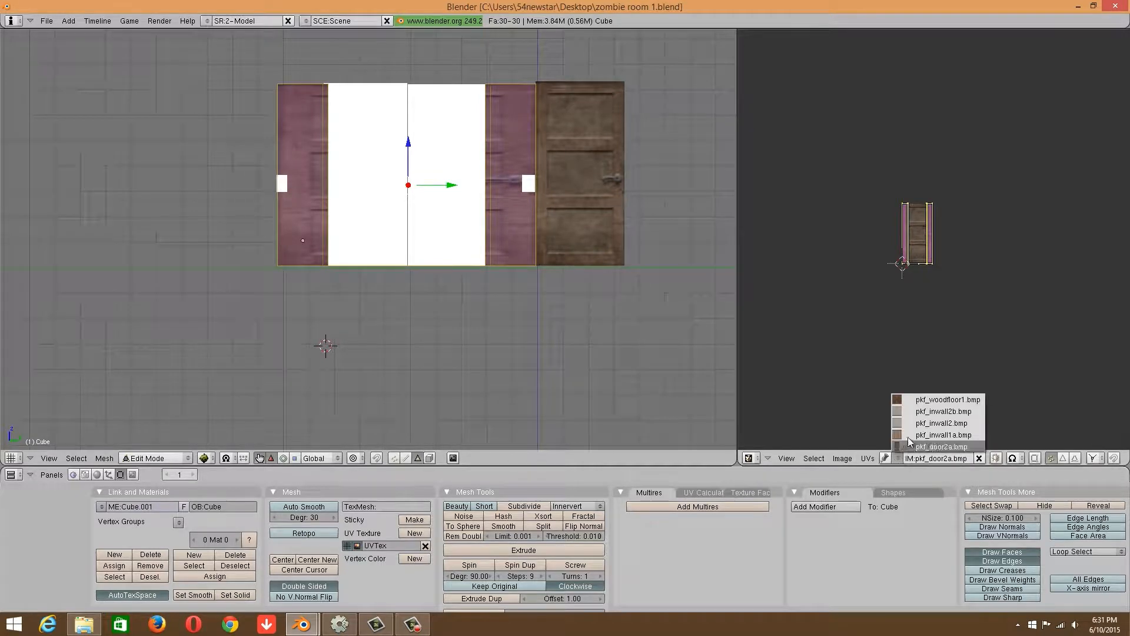
{"action": "left_click", "coordinate": [911, 437]}
{"action": "middle_click_drag", "start_coordinate": [545, 253], "coordinate": [469, 214]}
{"action": "key", "text": "Tab"}
{"action": "scroll", "coordinate": [580, 244], "scroll_direction": "up", "scroll_amount": 2}
{"action": "key", "text": "Tab"}
{"action": "scroll", "coordinate": [567, 176], "scroll_direction": "down", "scroll_amount": 3}
In wireframe display, select the inward-facing vertical faces on both posts of the doorway frame.
{"action": "right_click", "coordinate": [486, 198]}
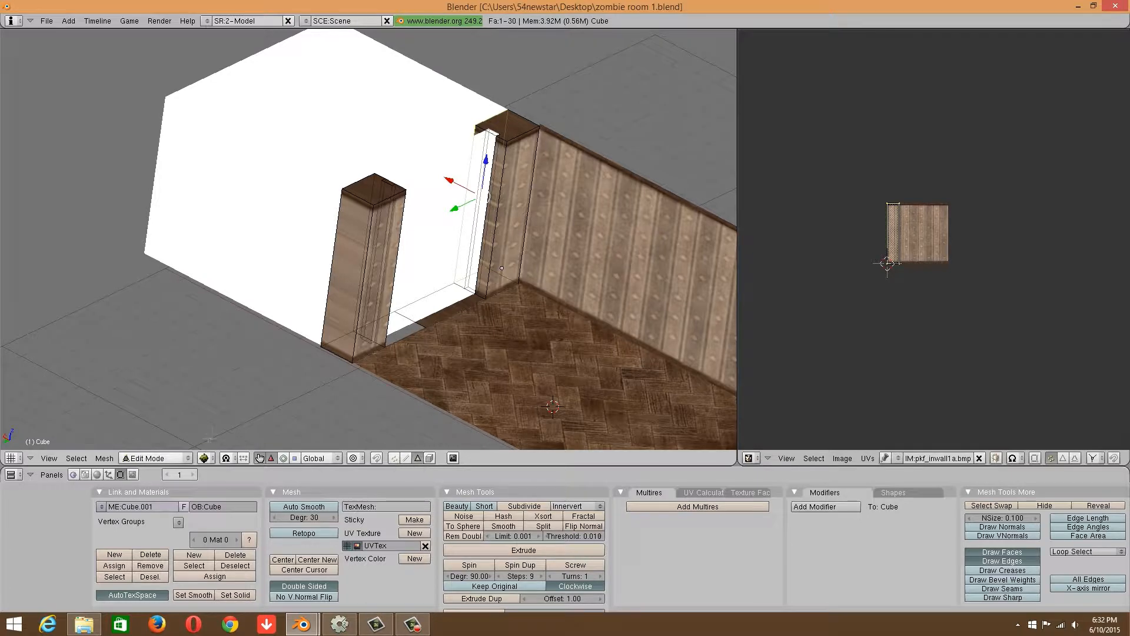
{"action": "left_click", "coordinate": [205, 458]}
{"action": "left_click", "coordinate": [209, 435]}
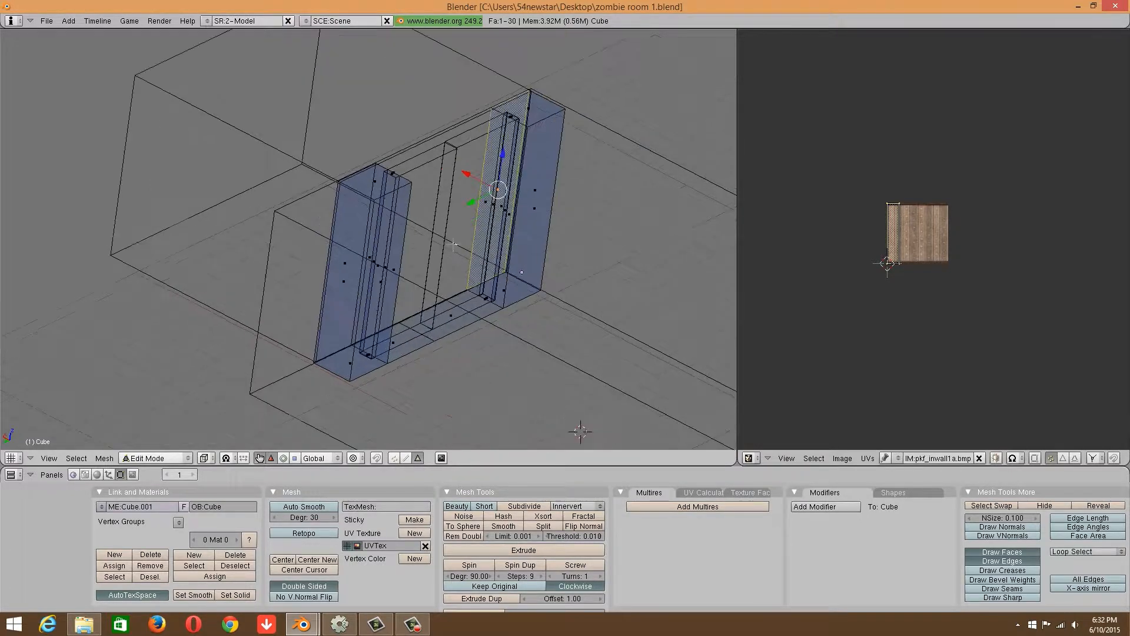
{"action": "scroll", "coordinate": [452, 244], "scroll_direction": "up", "scroll_amount": 3}
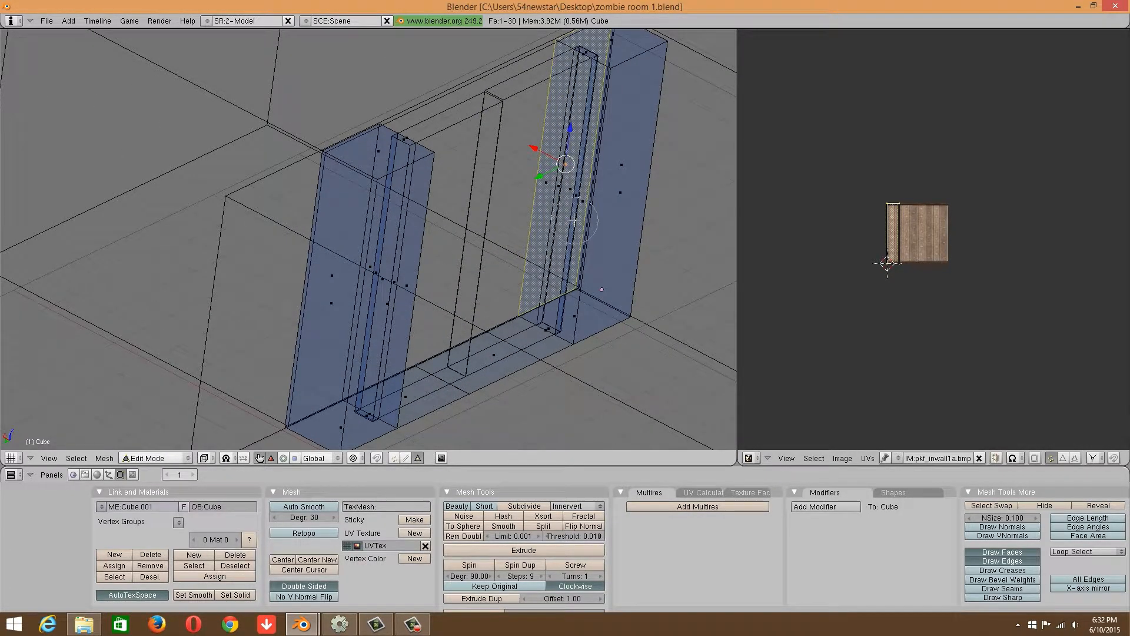
{"action": "mouse_move", "coordinate": [575, 219]}
{"action": "left_mouse_down"}
{"action": "mouse_move", "coordinate": [575, 203]}
{"action": "mouse_move", "coordinate": [522, 177]}
{"action": "left_mouse_up"}
{"action": "middle_click_drag", "start_coordinate": [510, 184], "coordinate": [243, 309]}
{"action": "left_click_drag", "start_coordinate": [171, 344], "coordinate": [172, 313]}
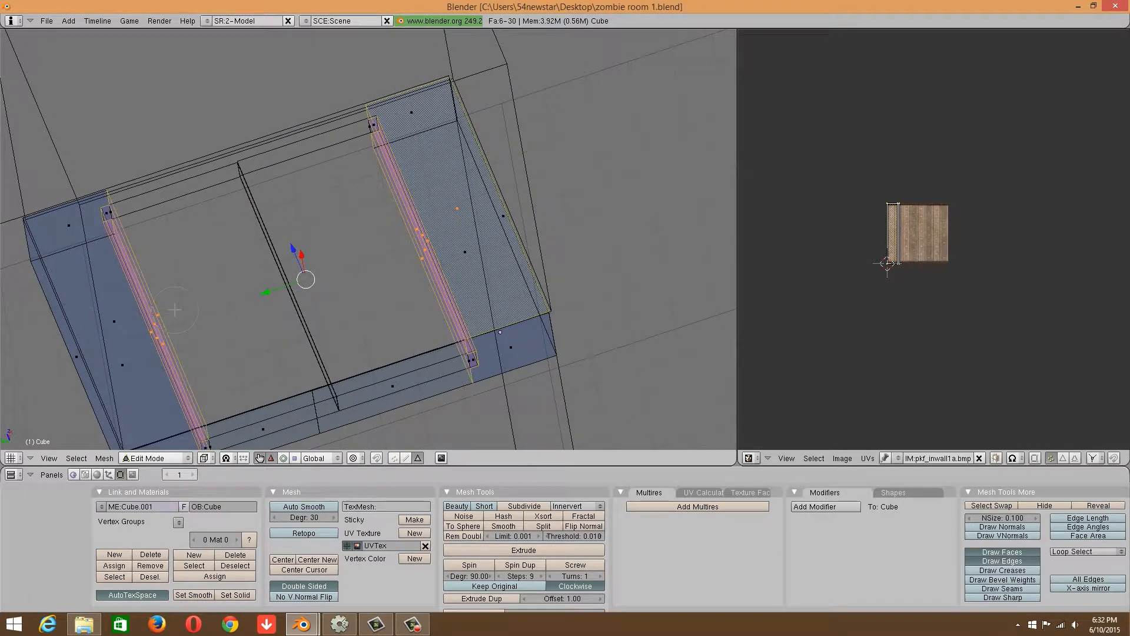
{"action": "right_click", "coordinate": [175, 309]}
{"action": "middle_click_drag", "start_coordinate": [128, 321], "coordinate": [49, 457]}
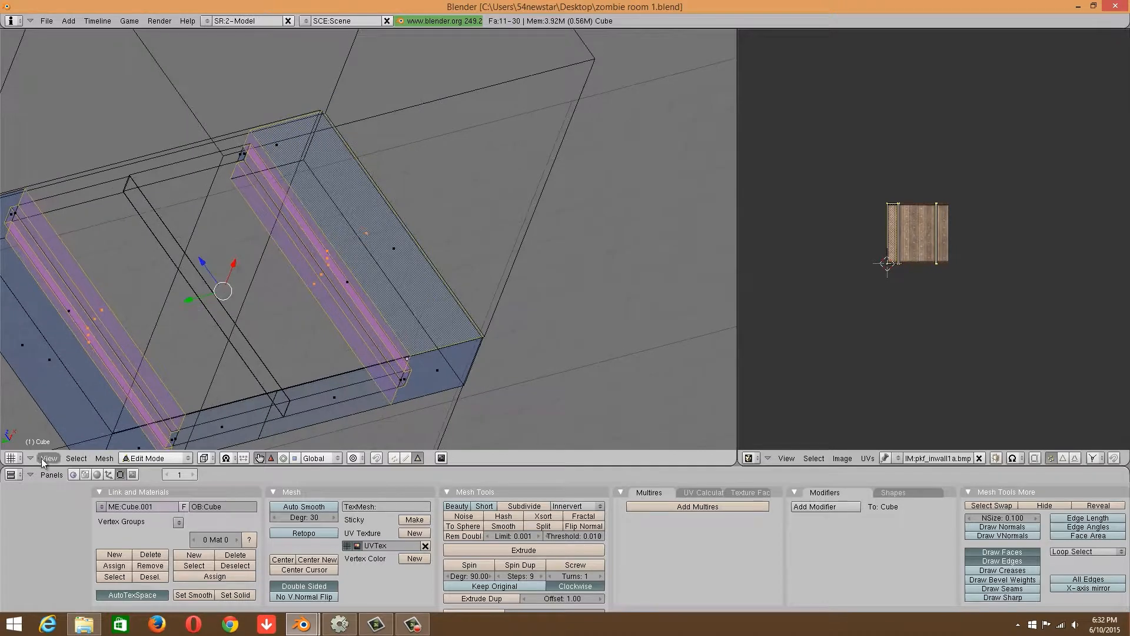
Project the UVs of the selected post faces from the front view, fitted to the image bounds.
{"action": "left_click", "coordinate": [49, 458]}
{"action": "left_click", "coordinate": [97, 352]}
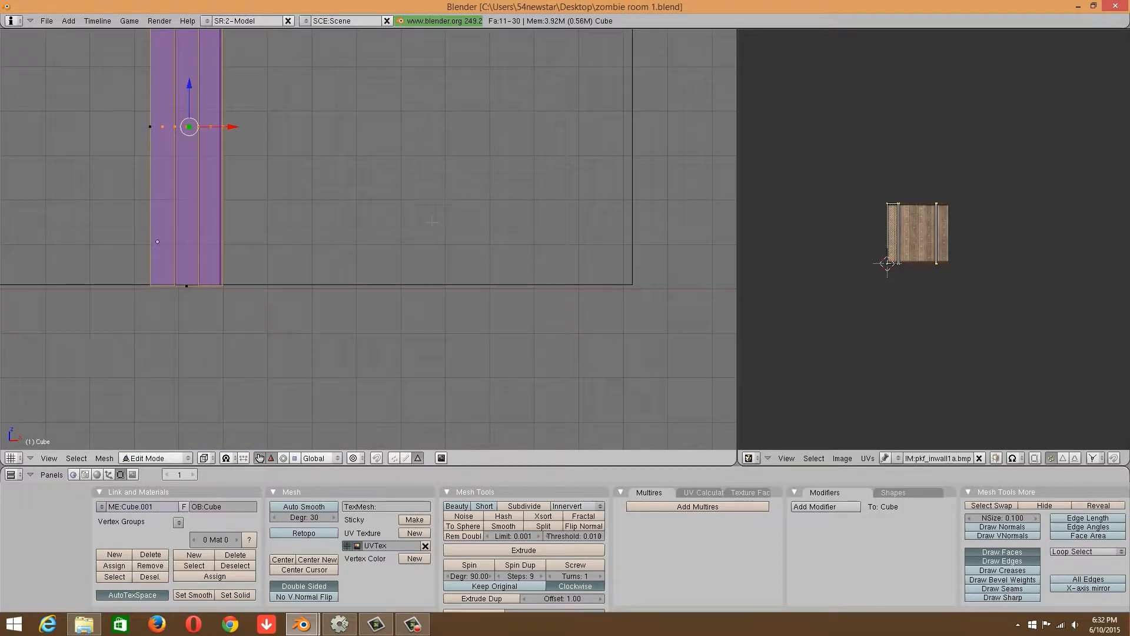
{"action": "scroll", "coordinate": [322, 188], "scroll_direction": "down", "scroll_amount": 2}
{"action": "scroll", "coordinate": [318, 192], "scroll_direction": "up", "scroll_amount": 4, "text": "shift"}
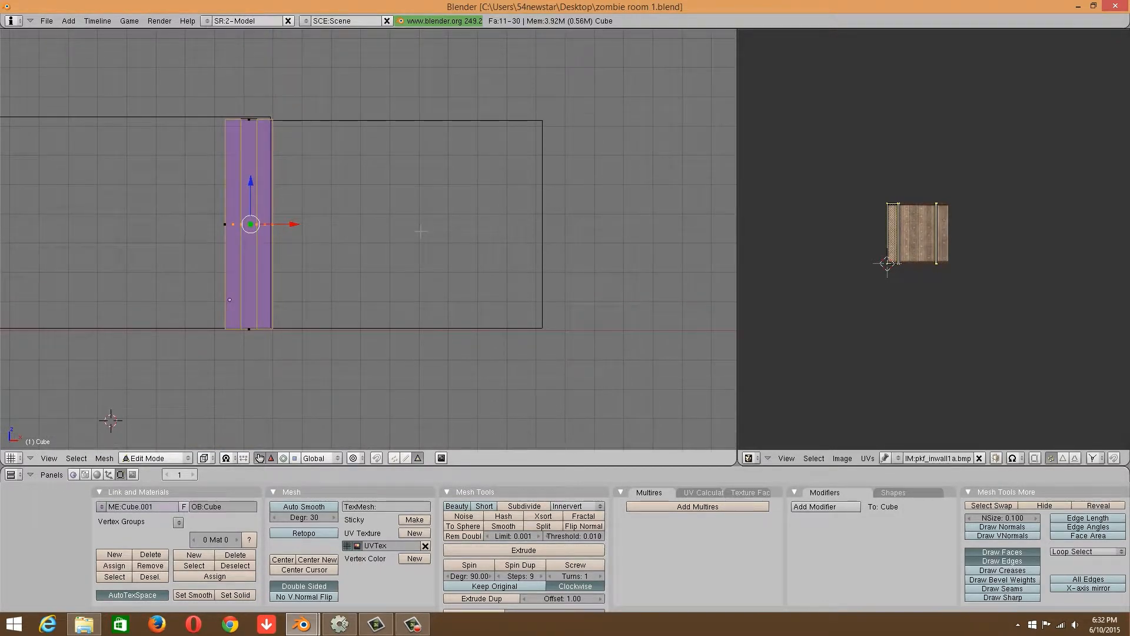
{"action": "key", "text": "i"}
{"action": "key", "text": "Escape"}
{"action": "key", "text": "u"}
{"action": "left_click", "coordinate": [384, 241]}
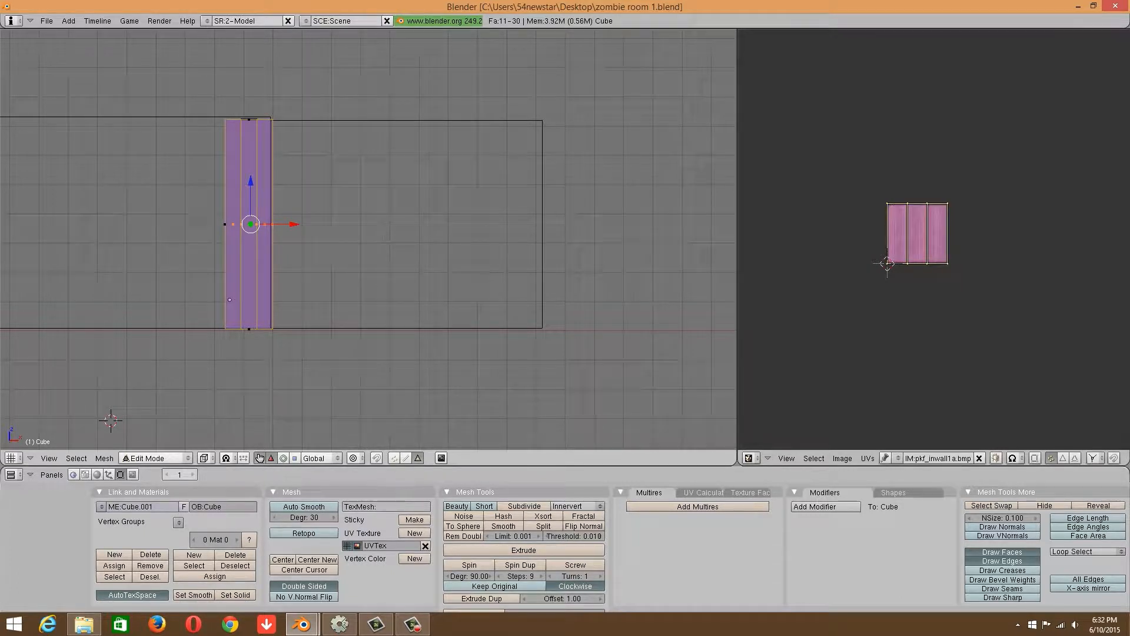
Restore textured display, inspect the frame posts in Object Mode, and return to Edit Mode.
{"action": "left_click", "coordinate": [203, 458]}
{"action": "left_click", "coordinate": [223, 389]}
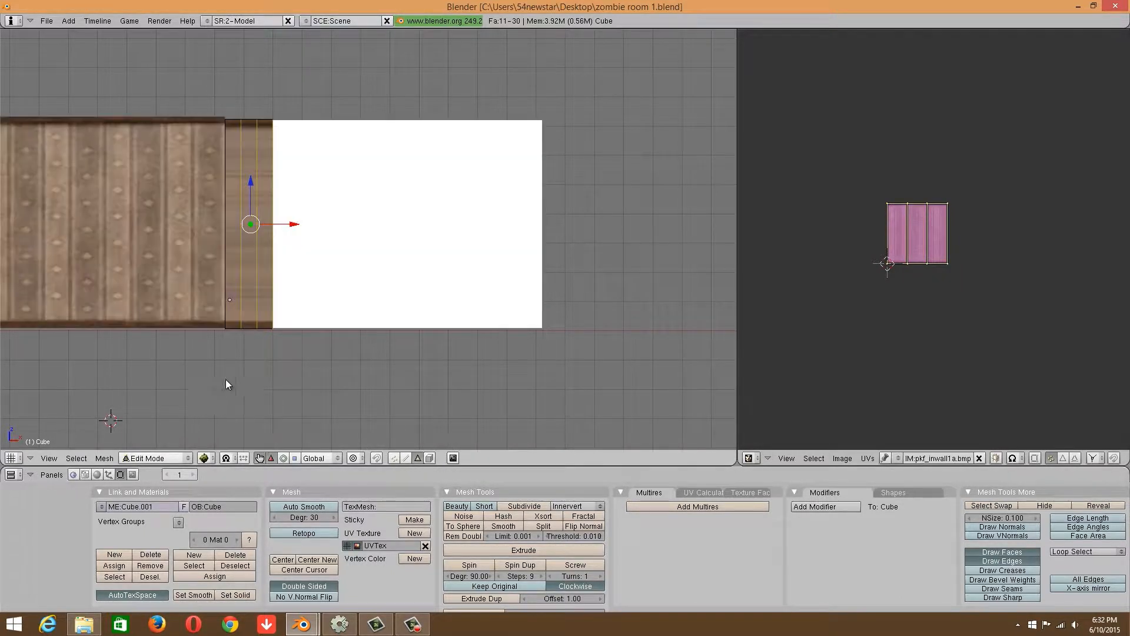
{"action": "key", "text": "Tab"}
{"action": "mouse_move", "coordinate": [225, 379]}
{"action": "middle_mouse_down"}
{"action": "mouse_move", "coordinate": [325, 343]}
{"action": "mouse_move", "coordinate": [236, 412]}
{"action": "mouse_move", "coordinate": [265, 346]}
{"action": "mouse_move", "coordinate": [351, 270]}
{"action": "middle_mouse_up"}
{"action": "key", "text": "Tab"}
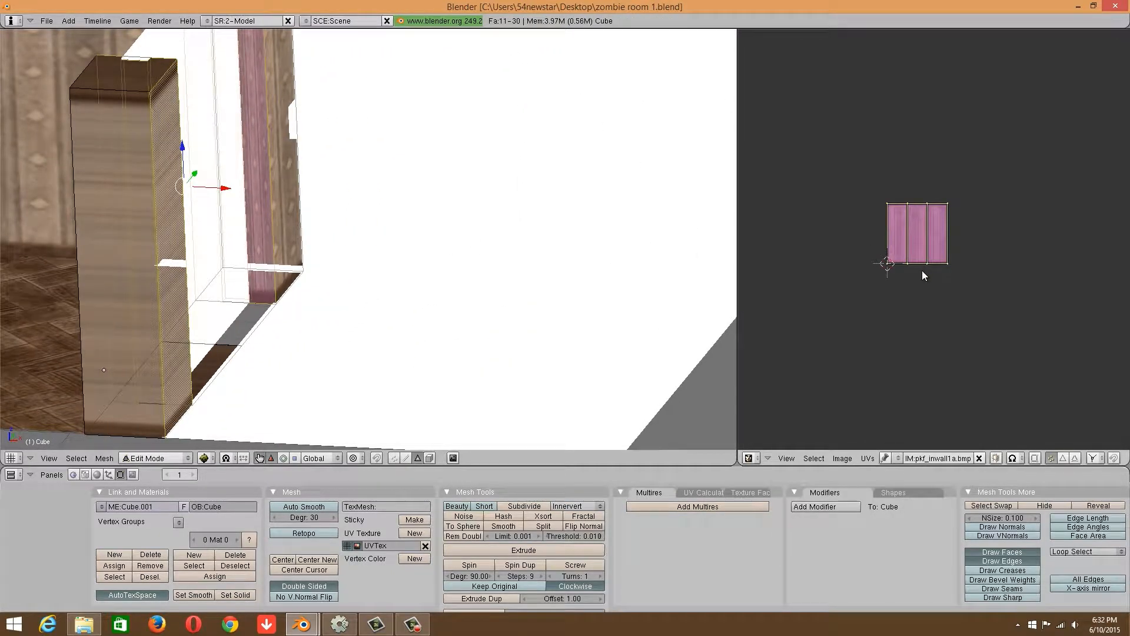
Try scaling the post faces' UVs by 2 along X, and undo the scaling.
{"action": "key", "text": "s"}
{"action": "key", "text": "x"}
{"action": "key", "text": "2"}
{"action": "key", "text": "Return"}
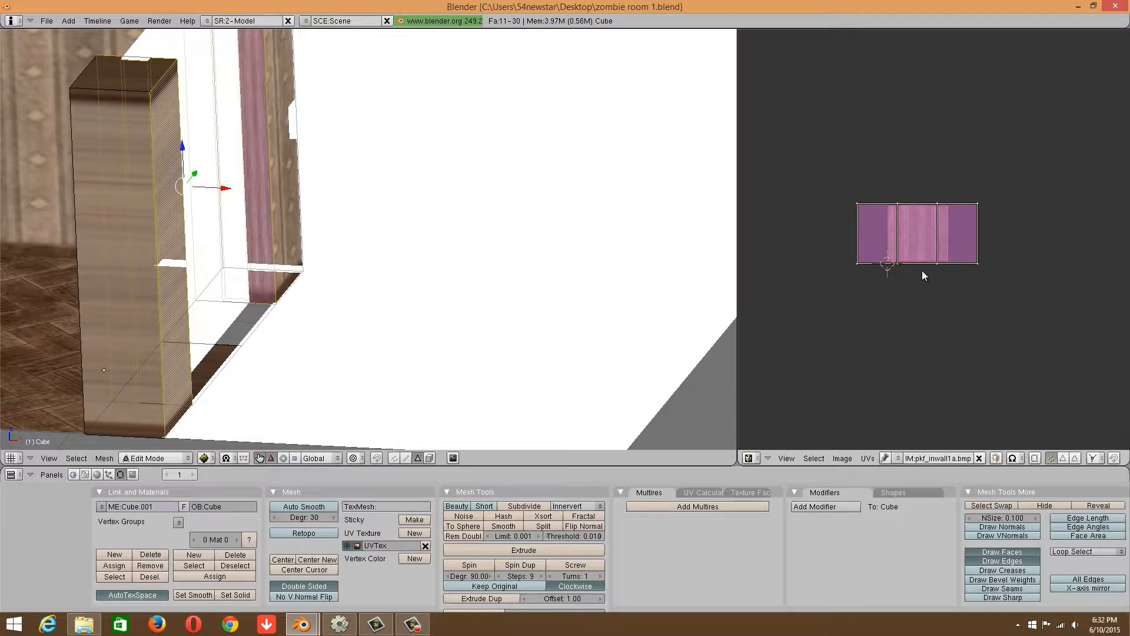
{"action": "key", "text": "ctrl+z"}
Narrow the post faces' UVs along X, inspect the frame in Object Mode, and return to Edit Mode.
{"action": "key", "text": "s"}
{"action": "key", "text": "x"}
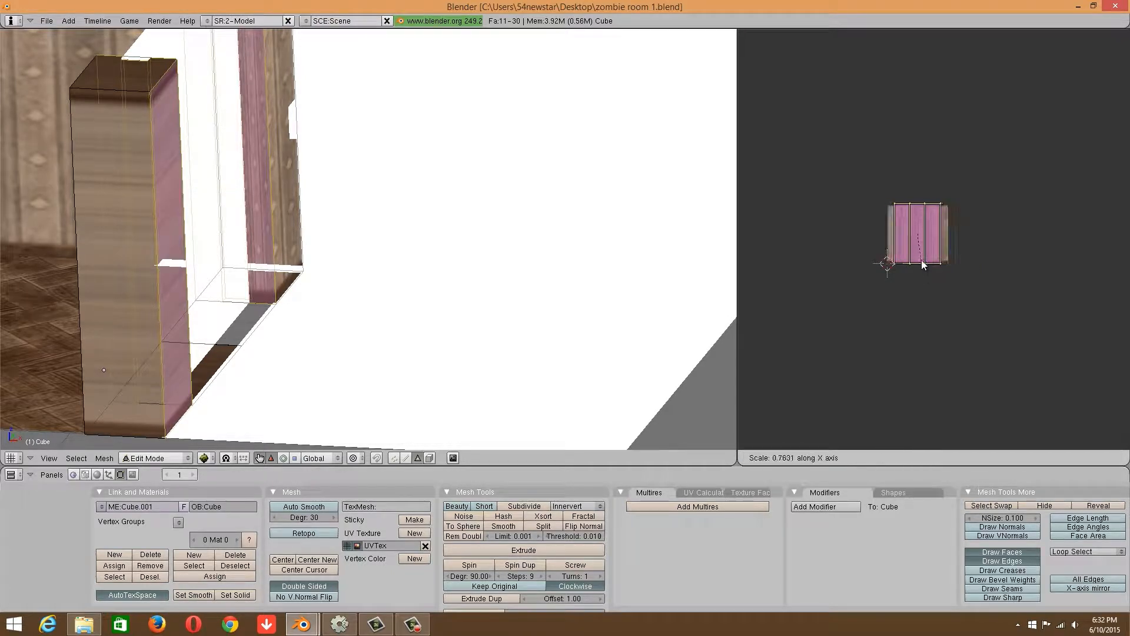
{"action": "left_click", "coordinate": [920, 256]}
{"action": "key", "text": "Tab"}
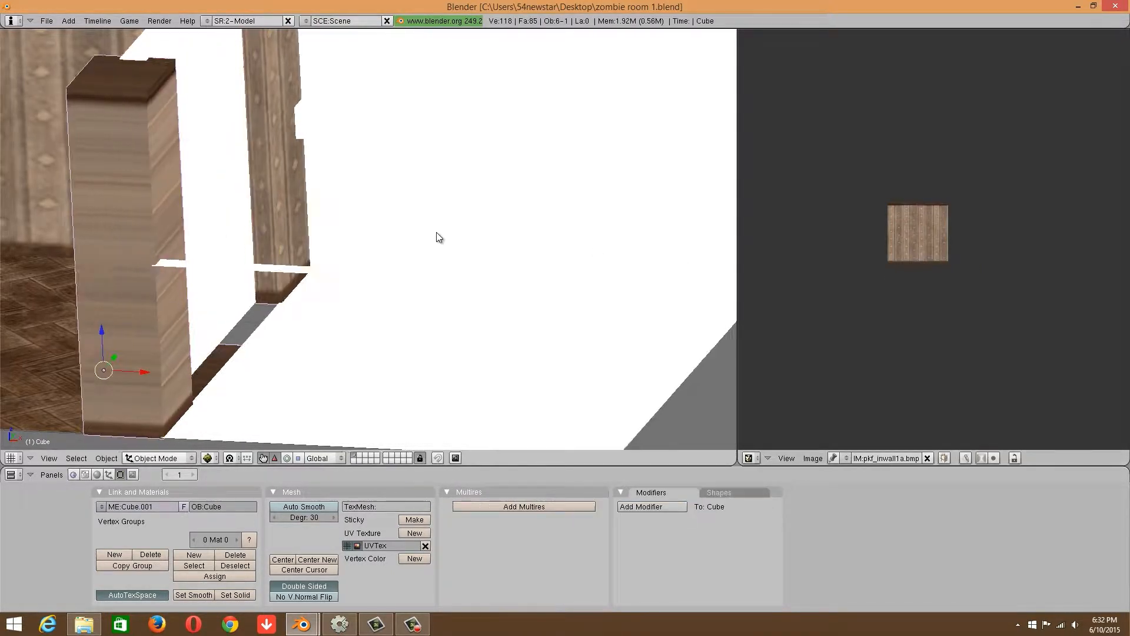
{"action": "middle_click_drag", "start_coordinate": [436, 232], "coordinate": [253, 206]}
{"action": "key", "text": "Tab"}
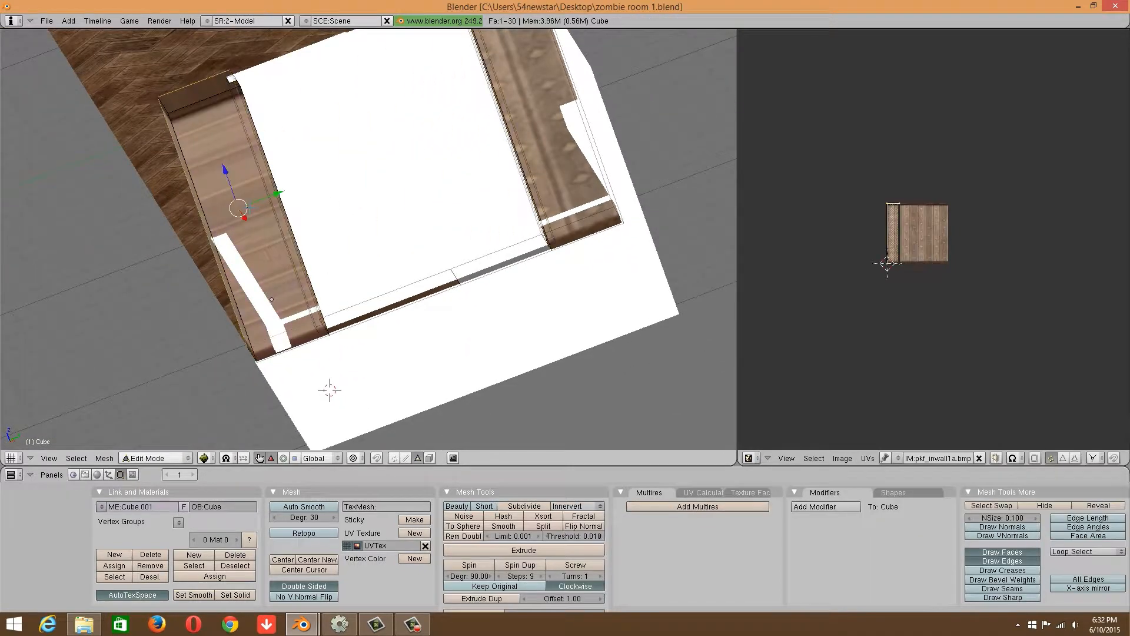
Undo the recent UV changes on the post faces and remove the wide post face from the selection.
{"action": "right_click", "coordinate": [331, 243], "text": "alt"}
{"action": "key", "text": "ctrl+z"}
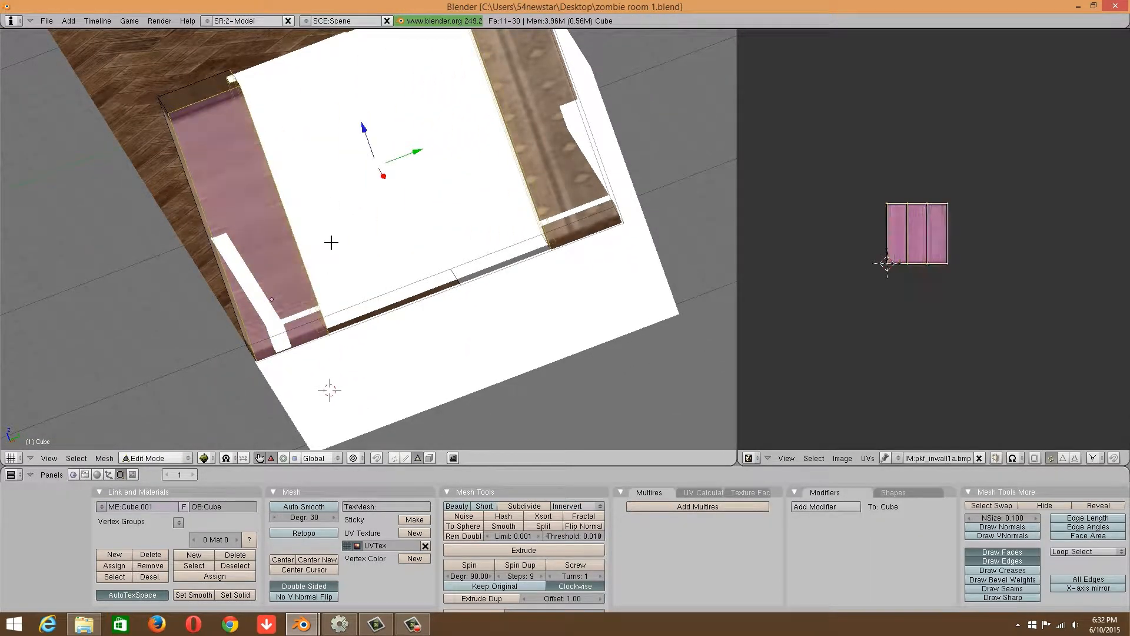
{"action": "key", "text": "ctrl+z"}
{"action": "middle_click_drag", "start_coordinate": [345, 248], "coordinate": [362, 272]}
{"action": "key", "text": "Tab"}
{"action": "key", "text": "Tab"}
{"action": "right_click", "coordinate": [252, 179], "text": "shift"}
{"action": "middle_click_drag", "start_coordinate": [250, 166], "coordinate": [248, 261]}
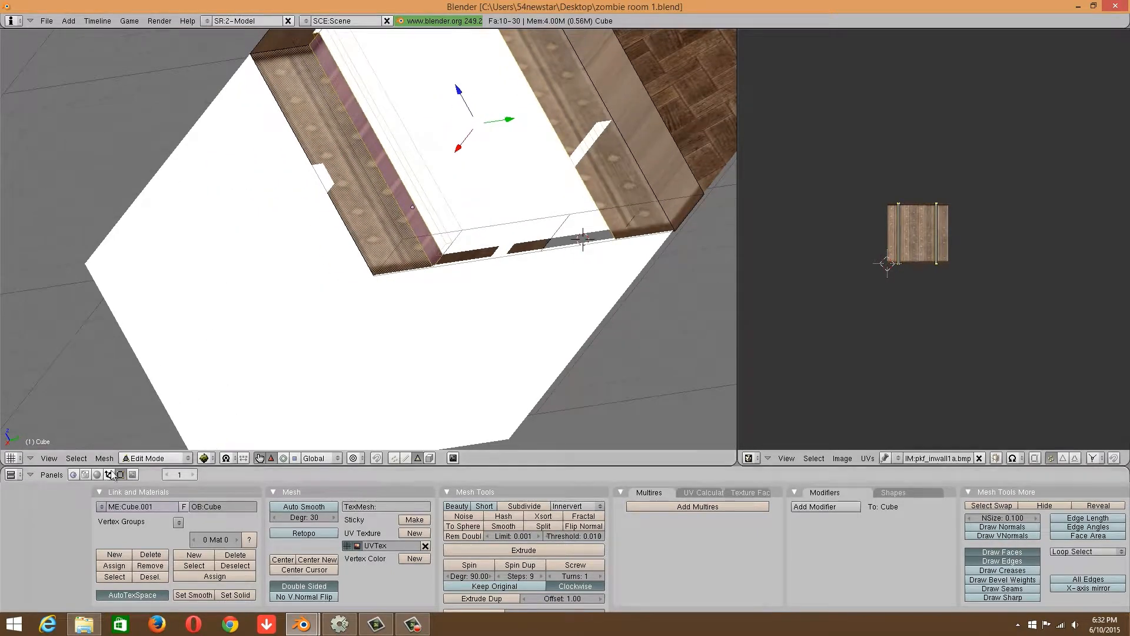
Project the UVs of the remaining ten selected post faces from the front view, fitted to the image bounds.
{"action": "left_click", "coordinate": [49, 459]}
{"action": "left_click", "coordinate": [56, 348]}
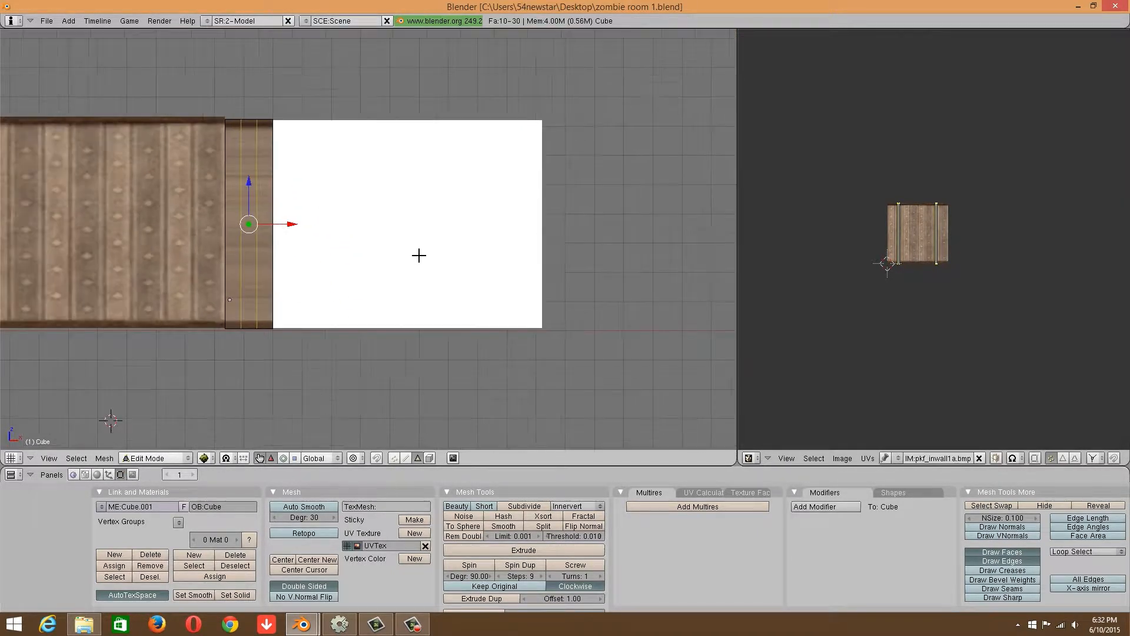
{"action": "key", "text": "u"}
{"action": "left_click", "coordinate": [319, 276]}
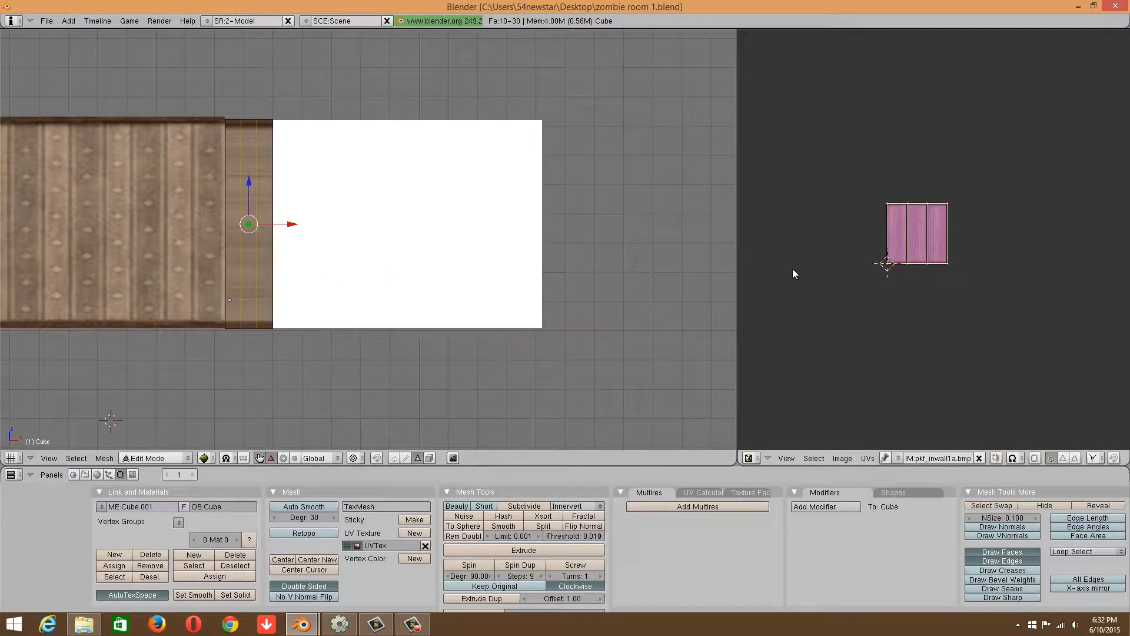
Try stretching the selected post faces' UVs along X with a typed scale factor.
{"action": "type", "text": "sx3"}
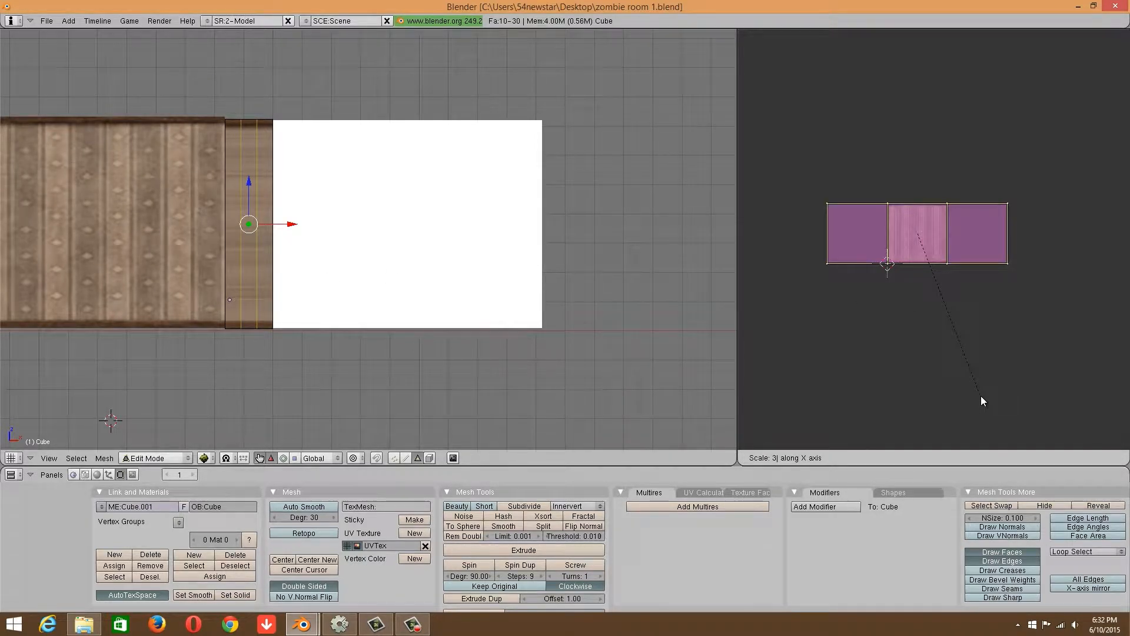
{"action": "key", "text": "minus"}
{"action": "type", "text": "3"}
{"action": "key", "text": "Return"}
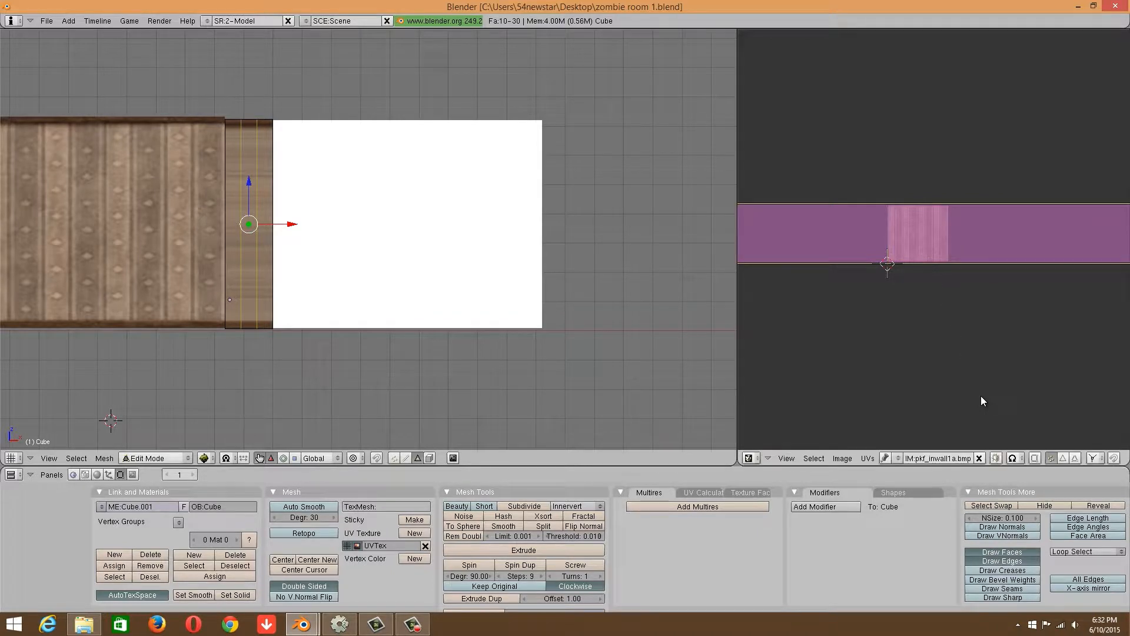
Narrow the post faces' UVs along X to about half the image width, and return to Object Mode.
{"action": "key", "text": "s"}
{"action": "key", "text": "x"}
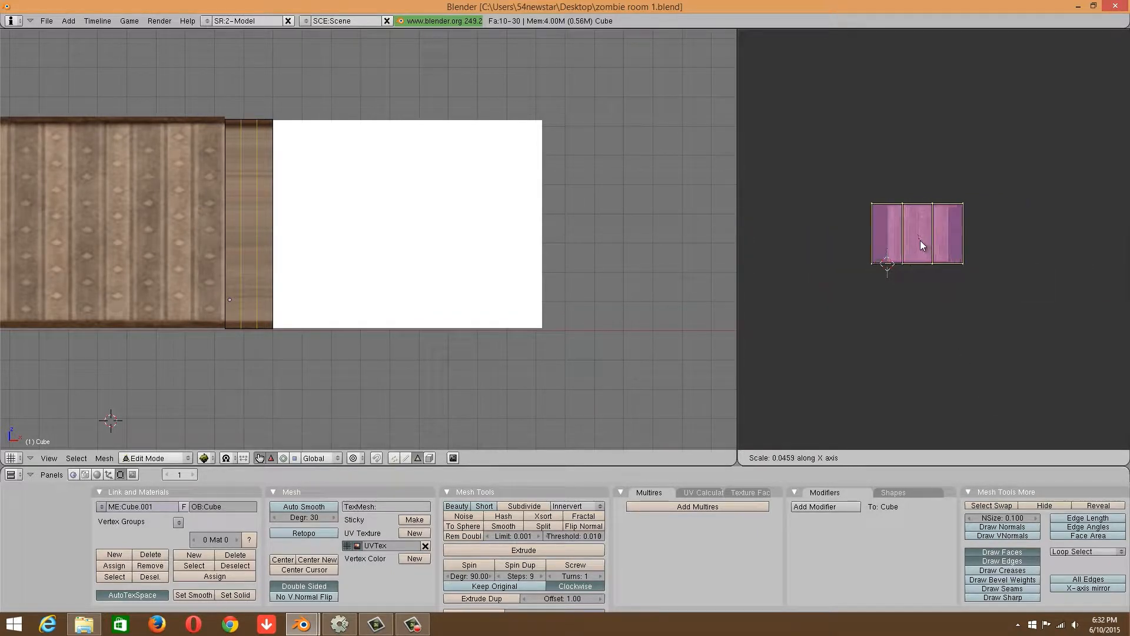
{"action": "left_click", "coordinate": [919, 238]}
{"action": "scroll", "coordinate": [918, 235], "scroll_direction": "up", "scroll_amount": 6}
{"action": "key", "text": "s"}
{"action": "key", "text": "x"}
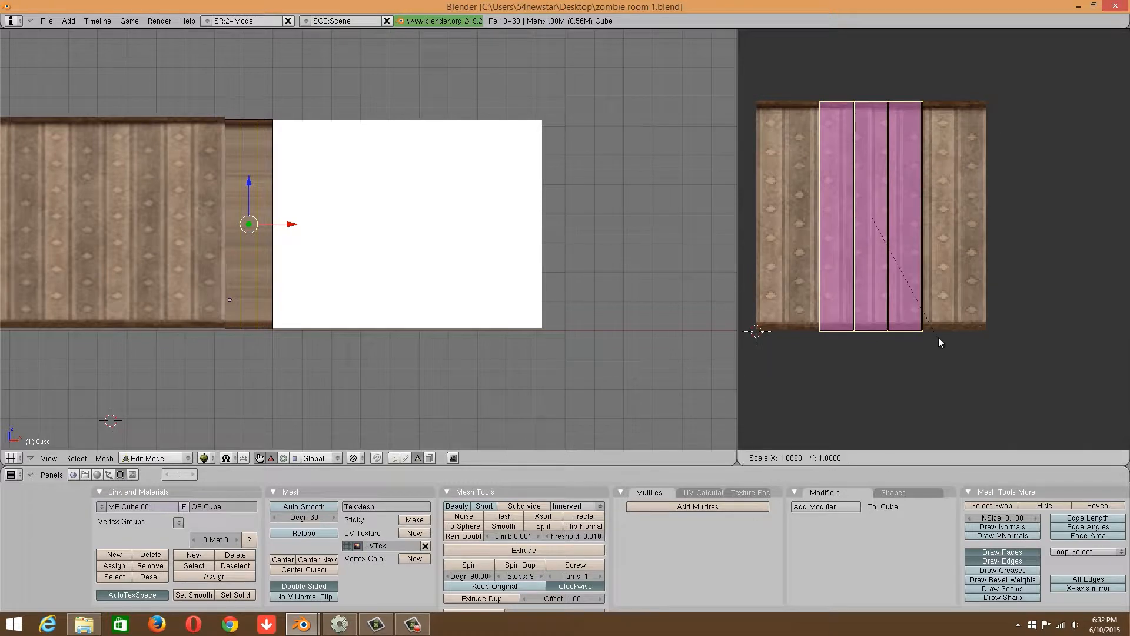
{"action": "left_click", "coordinate": [952, 354]}
{"action": "key", "text": "Tab"}
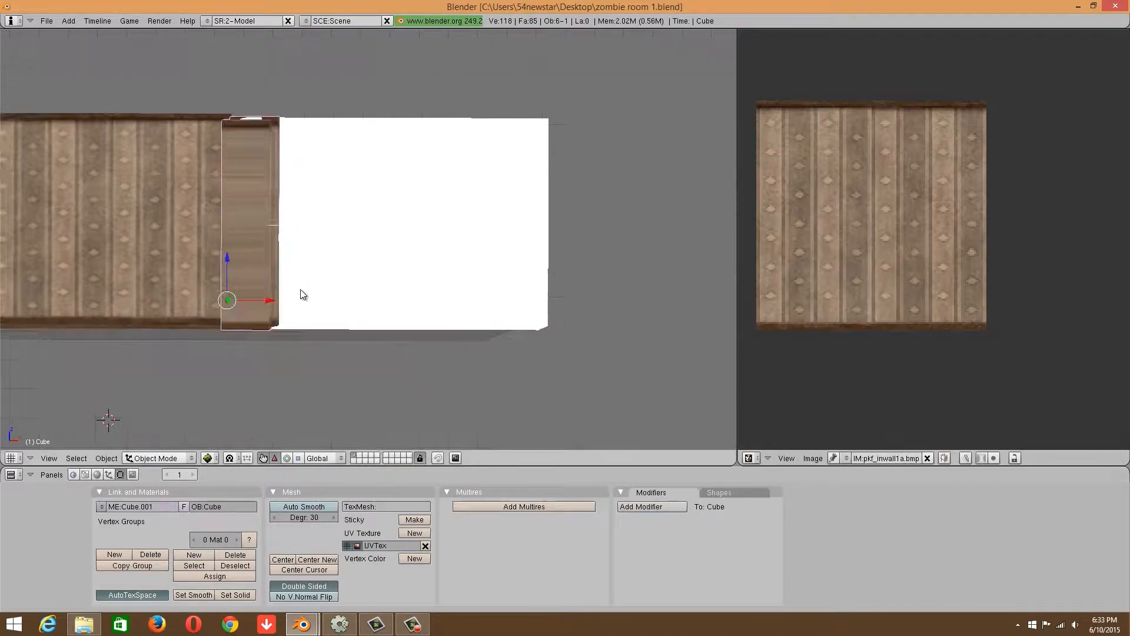
Enter Edit Mode on the untextured white room beyond the doorway and select all of its faces.
{"action": "middle_click_drag", "start_coordinate": [300, 294], "coordinate": [367, 333]}
{"action": "right_click", "coordinate": [474, 309]}
{"action": "key", "text": "Tab"}
{"action": "key", "text": "Tab"}
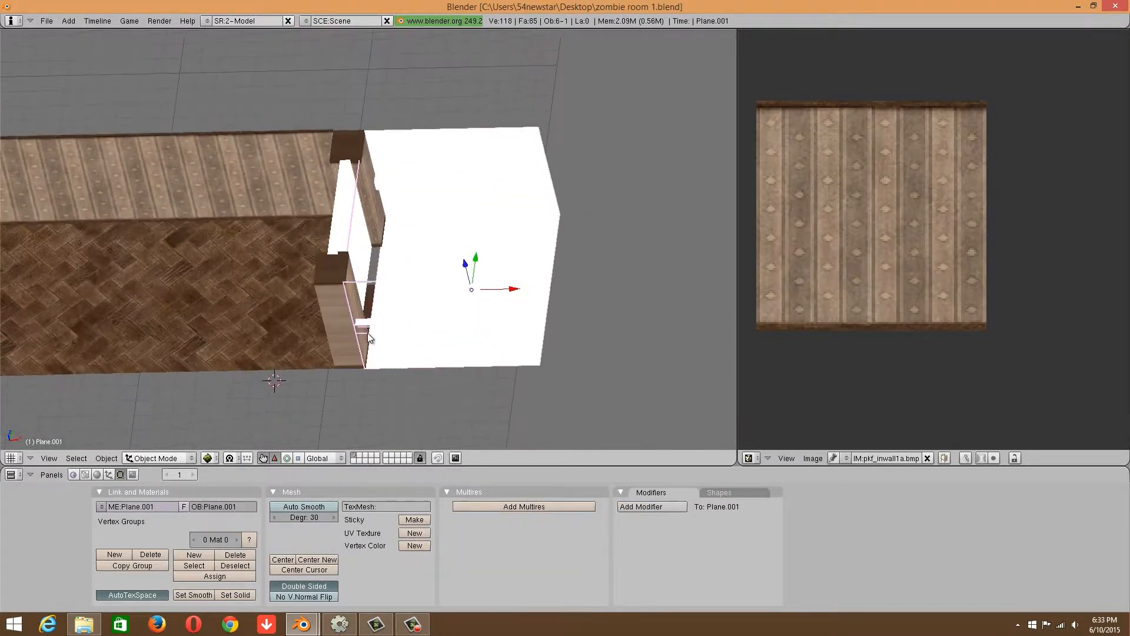
{"action": "key", "text": "Tab"}
{"action": "key", "text": "a"}
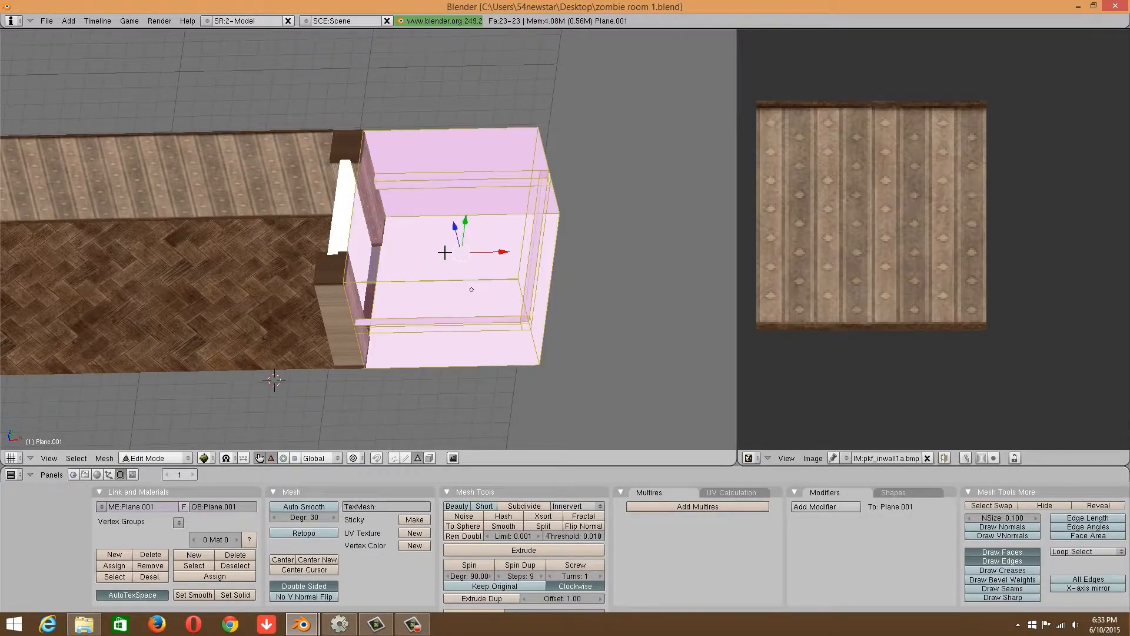
{"action": "middle_click_drag", "start_coordinate": [445, 252], "coordinate": [477, 239]}
{"action": "right_click", "coordinate": [479, 327]}
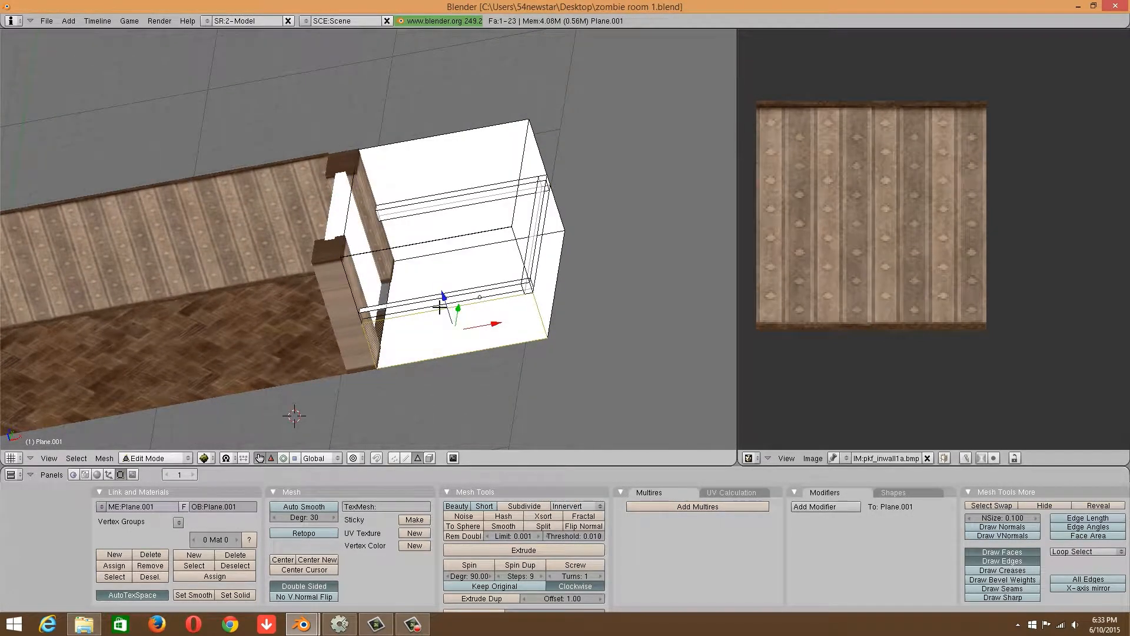
{"action": "middle_click_drag", "start_coordinate": [402, 282], "coordinate": [434, 312]}
{"action": "key", "text": "a"}
{"action": "key", "text": "a"}
{"action": "key", "text": "a"}
{"action": "key", "text": "a"}
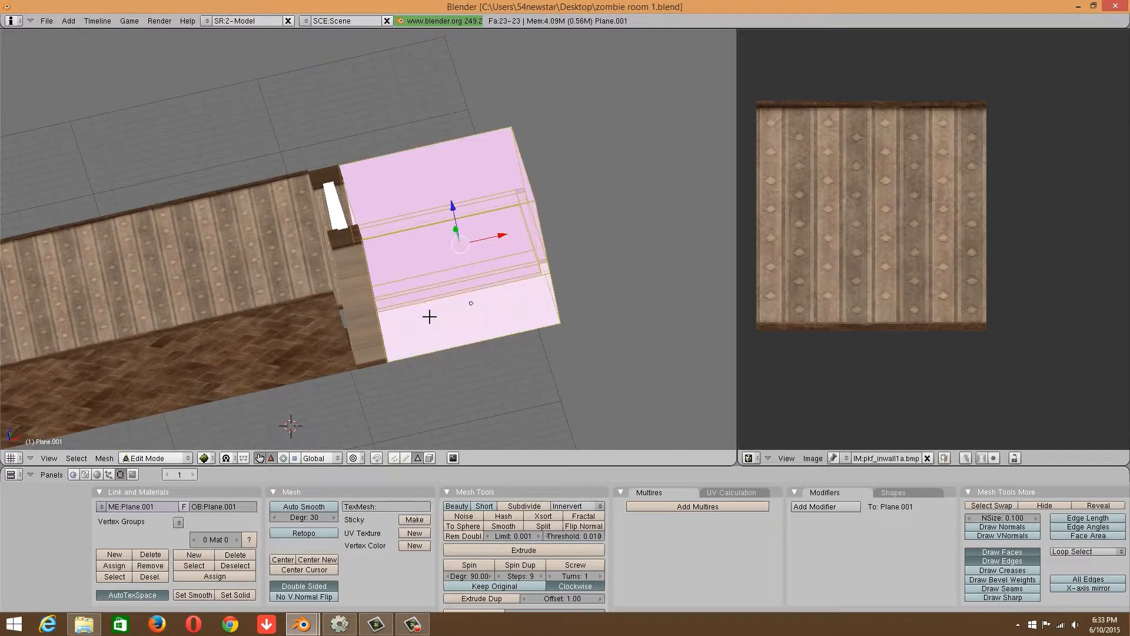
Switch to the blazurban_2 folder in File Explorer and examine its thumbnails for a texture suited to the white room.
{"action": "left_click", "coordinate": [85, 624]}
{"action": "scroll", "coordinate": [383, 302], "scroll_direction": "up", "scroll_amount": 3}
{"action": "scroll", "coordinate": [388, 309], "scroll_direction": "up", "scroll_amount": 3}
{"action": "scroll", "coordinate": [414, 337], "scroll_direction": "down", "scroll_amount": 6}
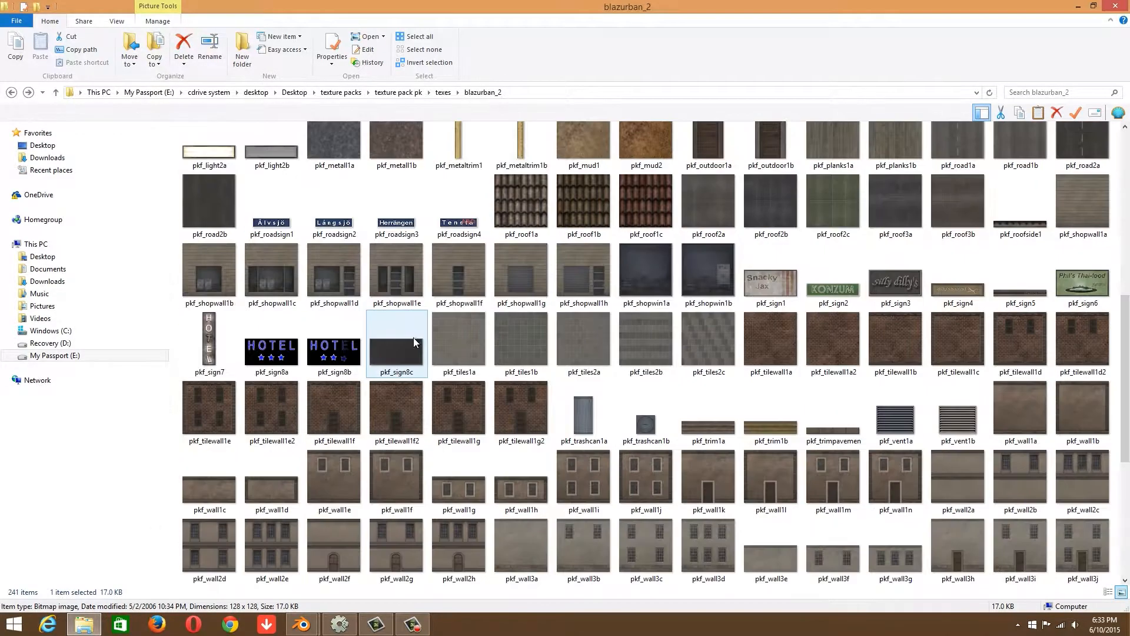
{"action": "scroll", "coordinate": [465, 323], "scroll_direction": "down", "scroll_amount": 2}
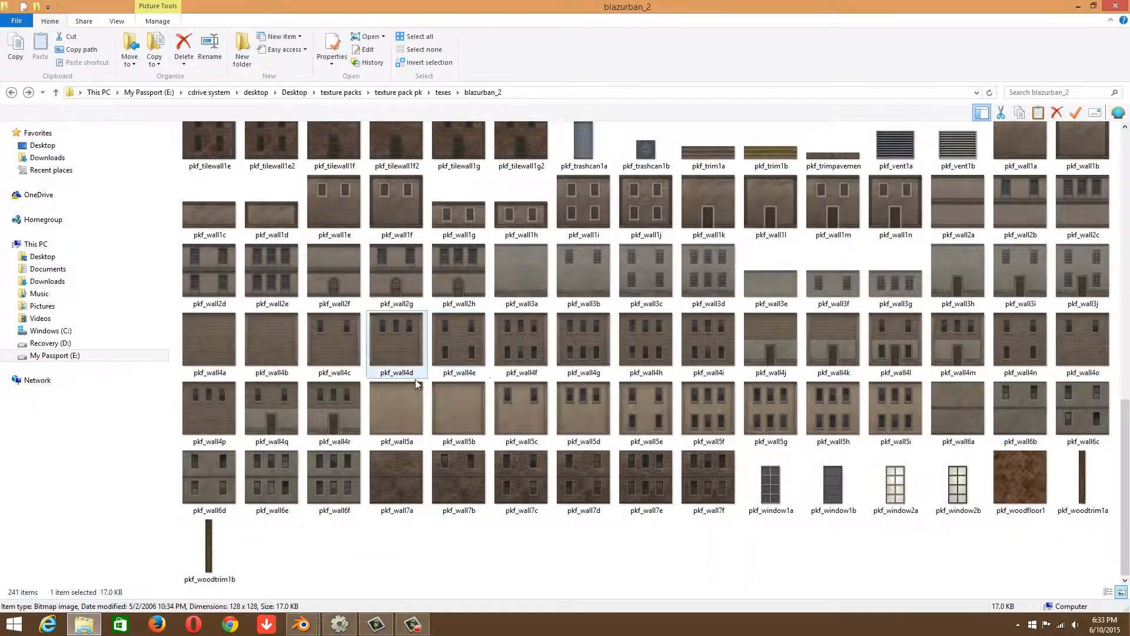
{"action": "scroll", "coordinate": [415, 379], "scroll_direction": "up", "scroll_amount": 15}
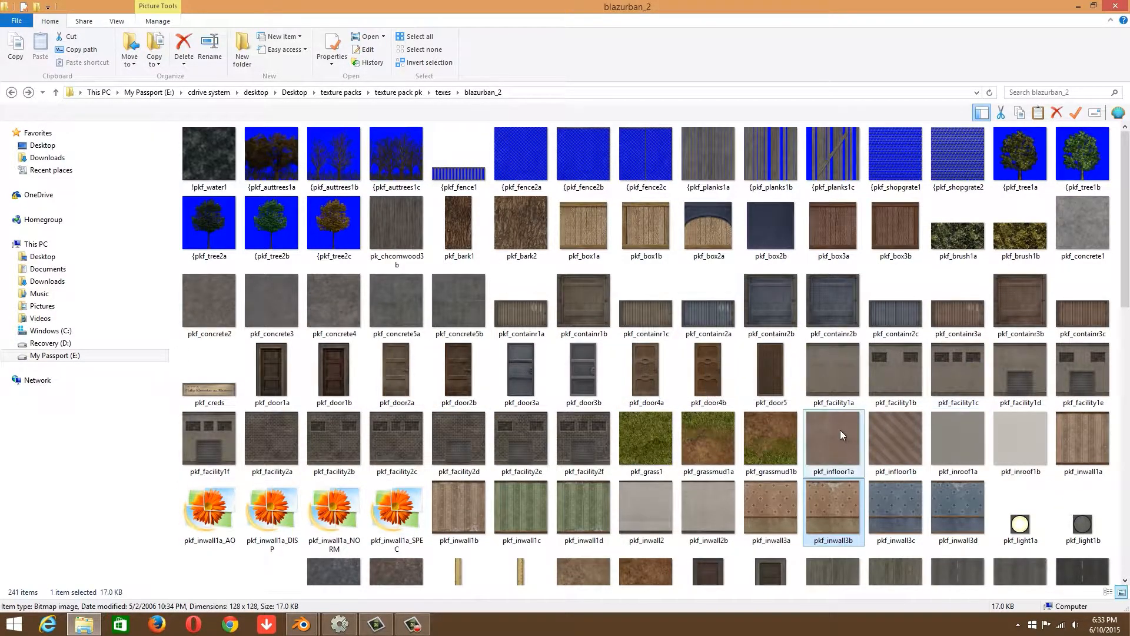
{"action": "left_click", "coordinate": [595, 442]}
{"action": "scroll", "coordinate": [595, 444], "scroll_direction": "down", "scroll_amount": 3}
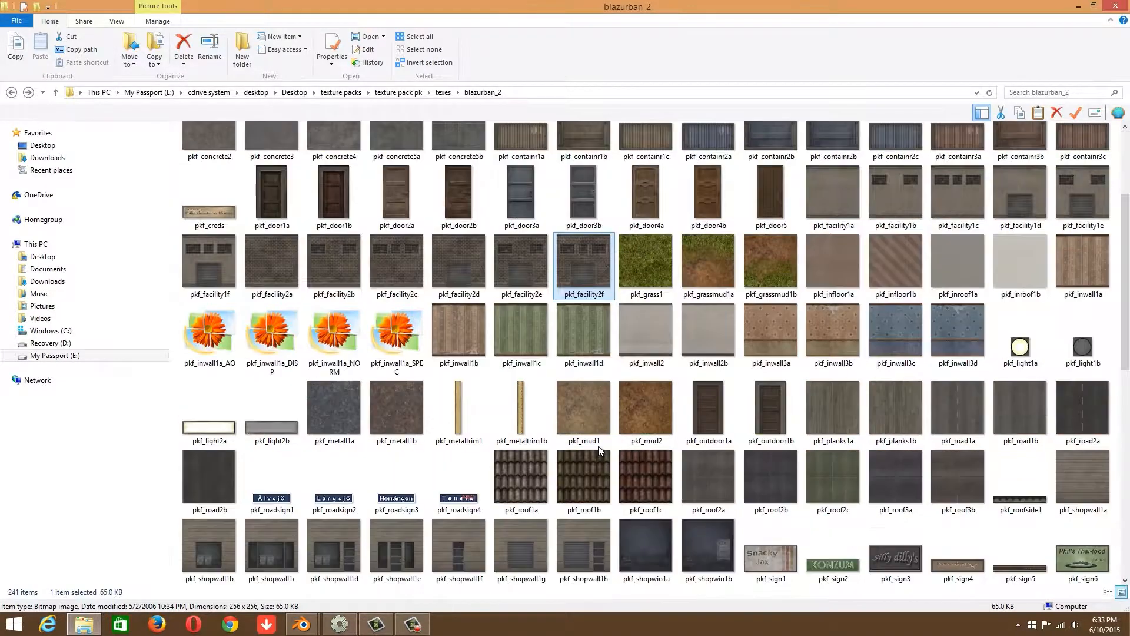
{"action": "left_click", "coordinate": [284, 436]}
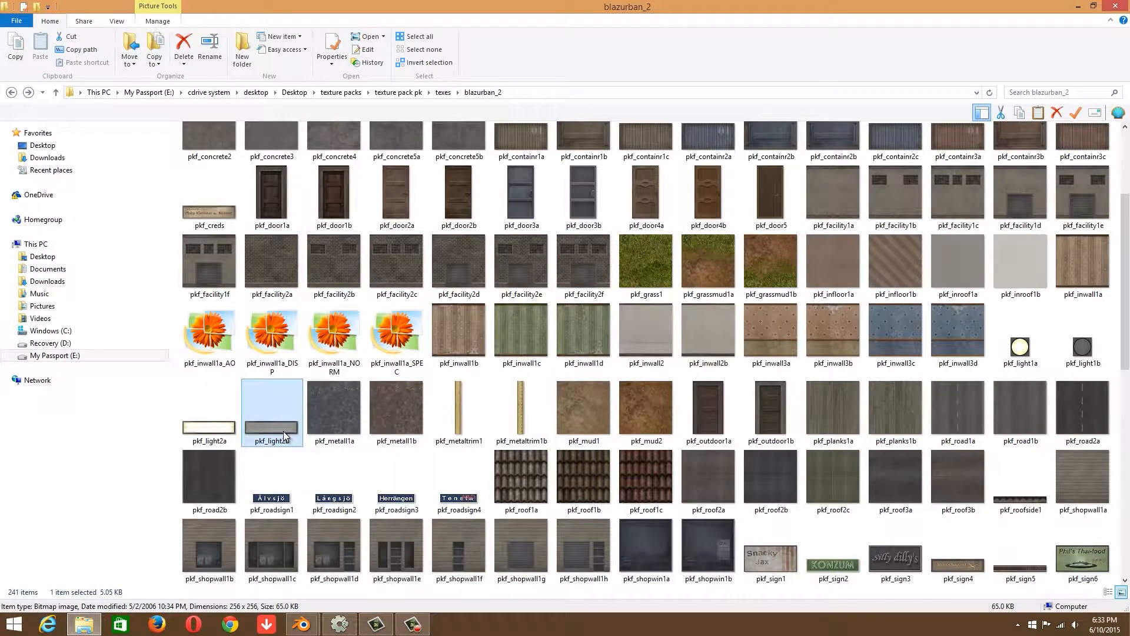
{"action": "scroll", "coordinate": [733, 395], "scroll_direction": "down", "scroll_amount": 3}
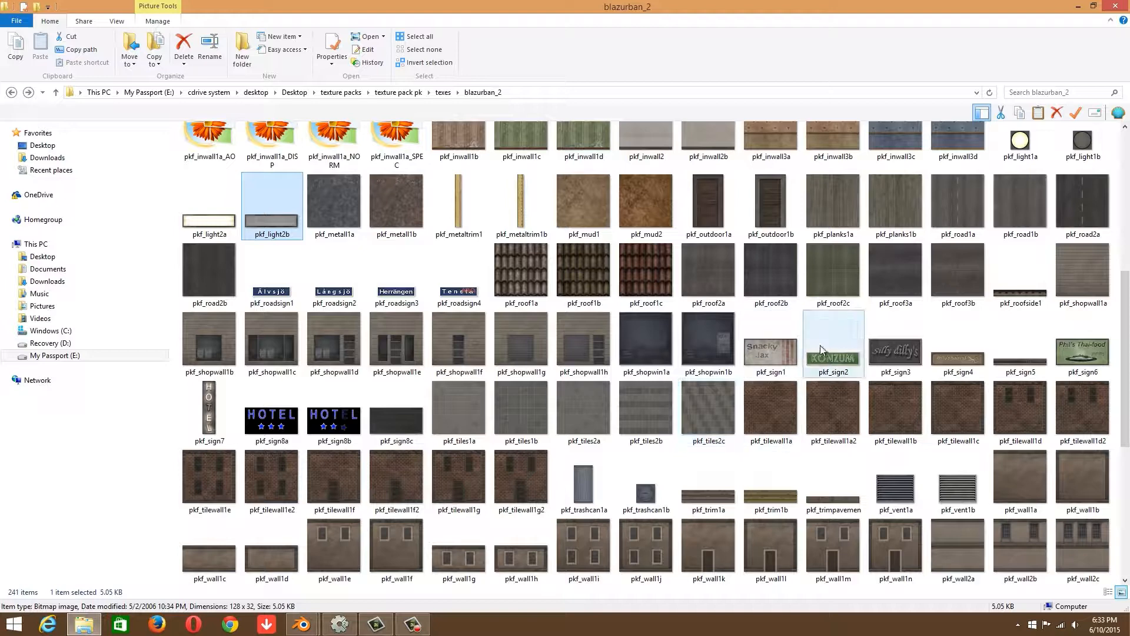
Look up the file name of the pkf_roof2a texture in the folder, and switch back to Blender.
{"action": "right_click", "coordinate": [896, 283]}
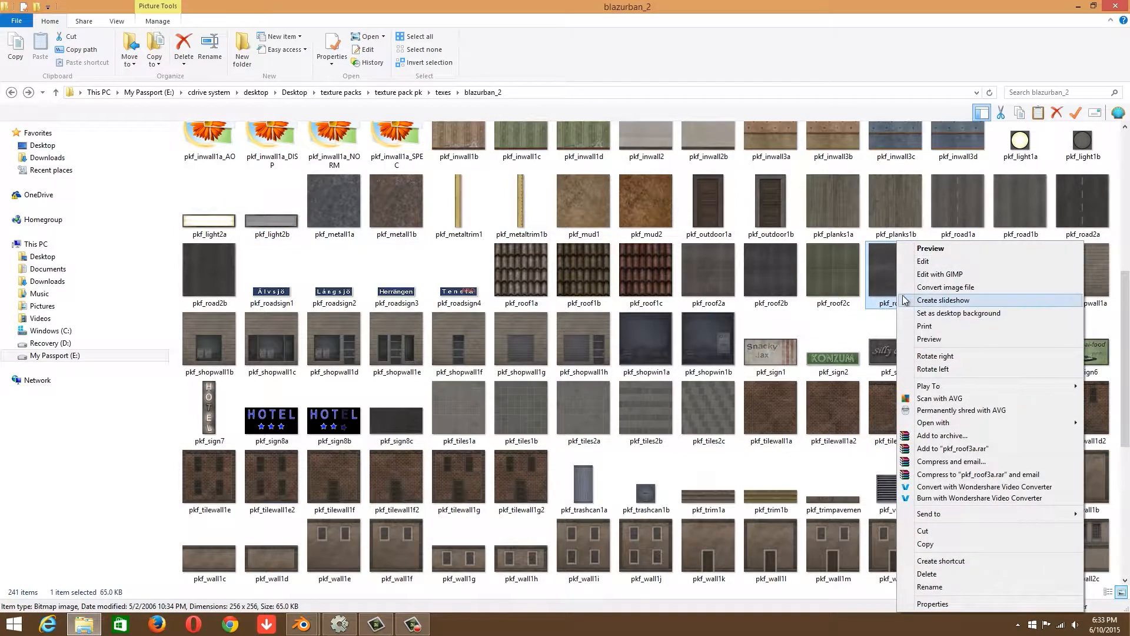
{"action": "left_click", "coordinate": [866, 290]}
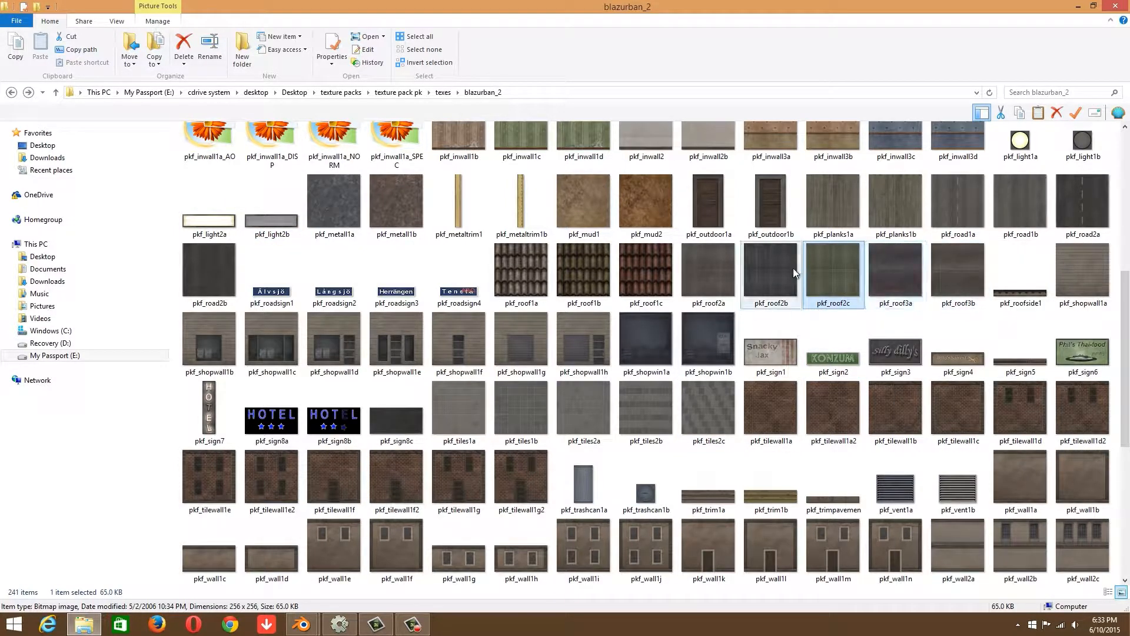
{"action": "left_click", "coordinate": [719, 272]}
{"action": "right_click", "coordinate": [719, 269]}
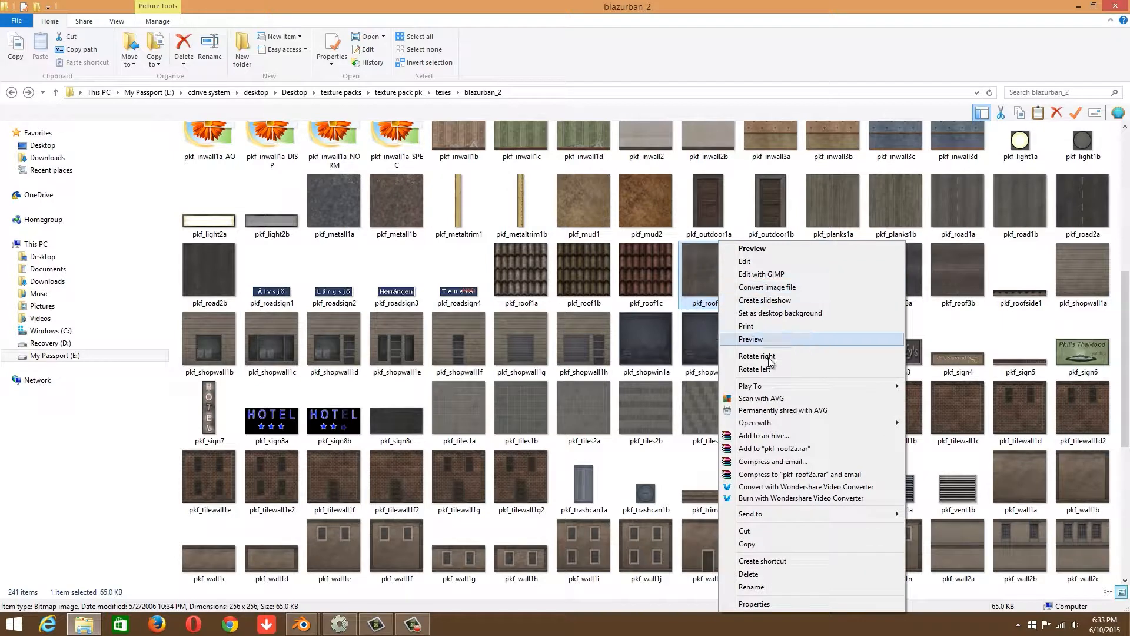
{"action": "left_click", "coordinate": [748, 585]}
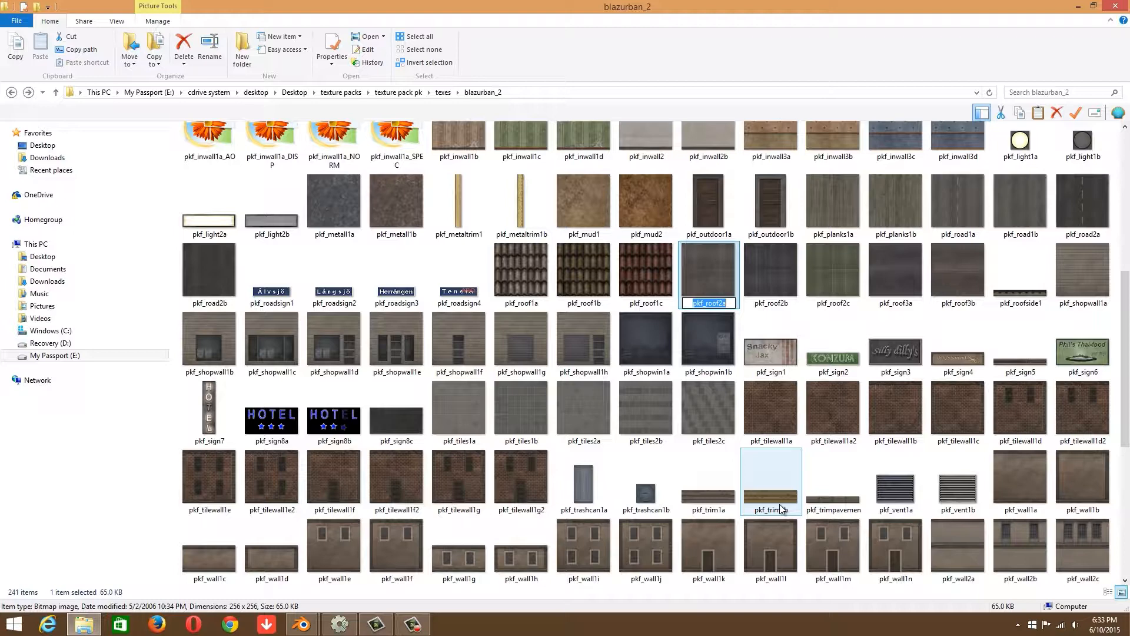
{"action": "left_click", "coordinate": [681, 417]}
{"action": "scroll", "coordinate": [680, 418], "scroll_direction": "down", "scroll_amount": 3}
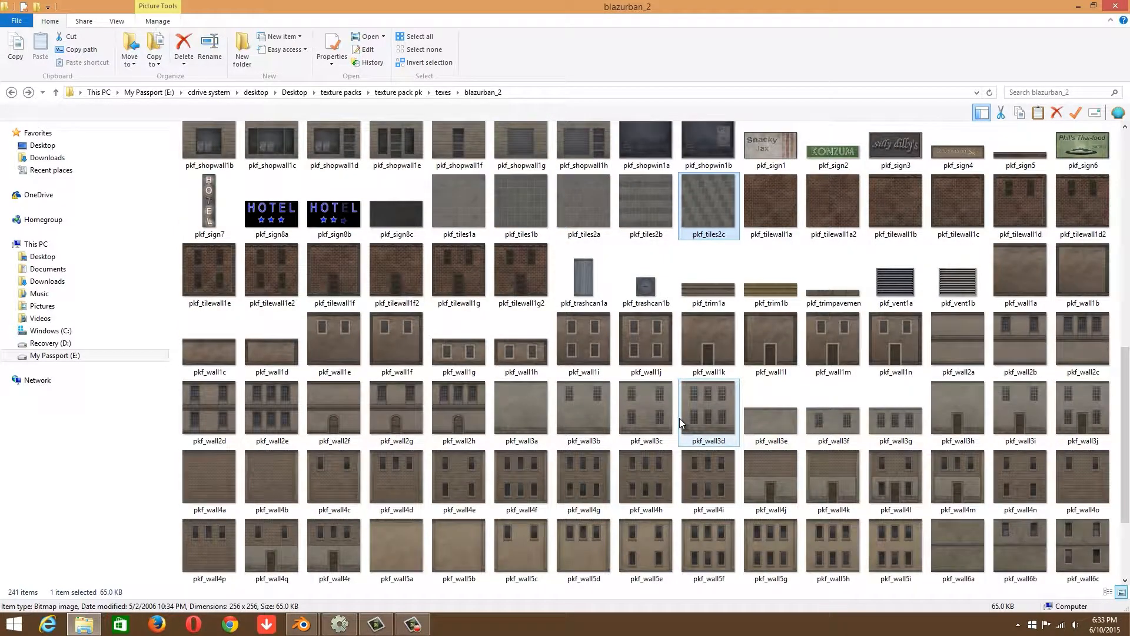
{"action": "left_click", "coordinate": [303, 624]}
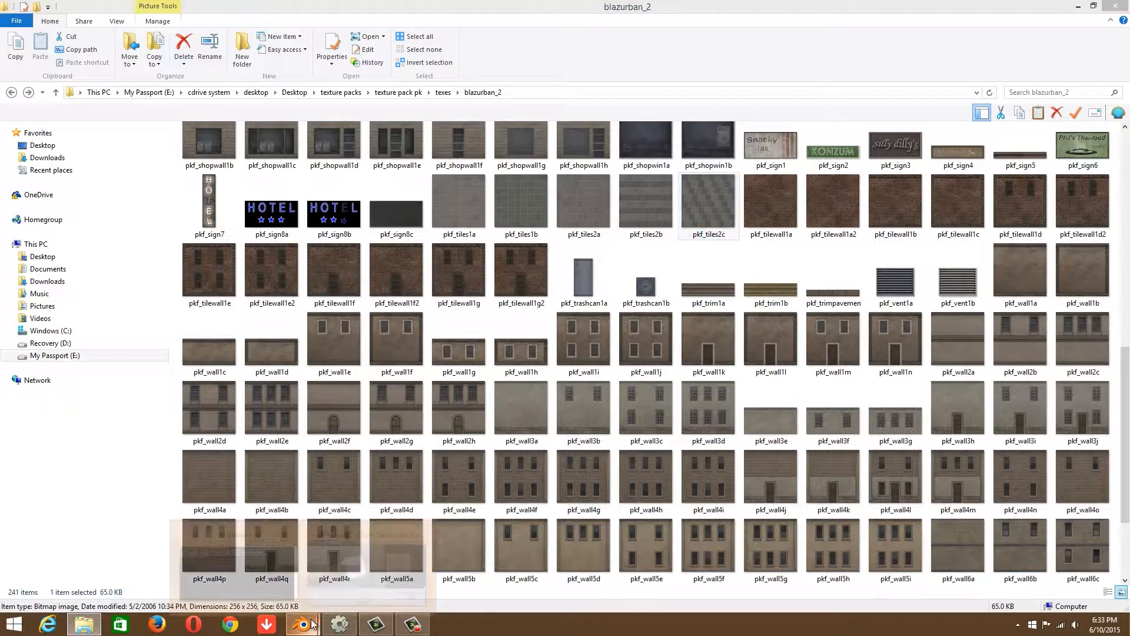
{"action": "left_click", "coordinate": [370, 565]}
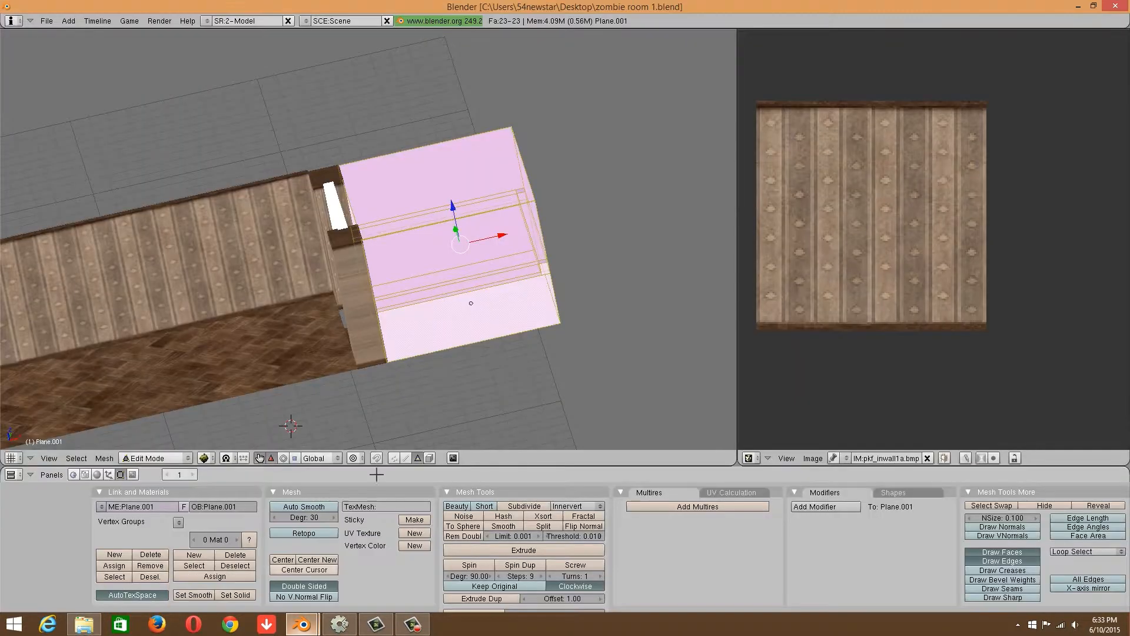
Load the pkf_roof2a.bmp image from the blazurban_2 folder.
{"action": "left_click", "coordinate": [822, 458]}
{"action": "left_click", "coordinate": [813, 435]}
{"action": "left_click", "coordinate": [807, 58]}
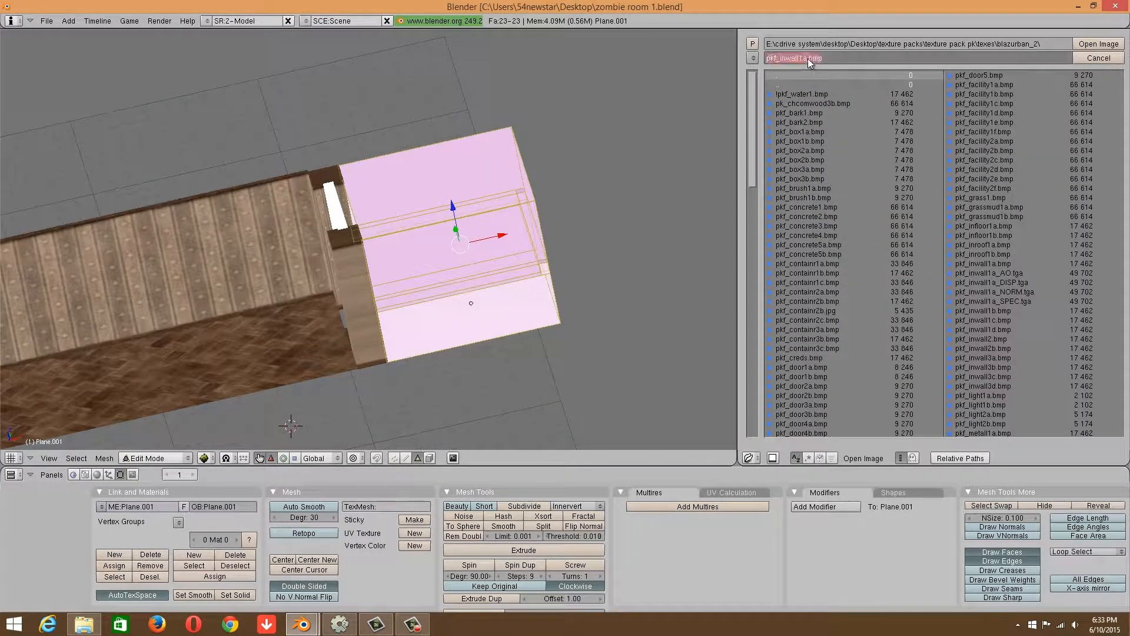
{"action": "type", "text": "pkf_roof2a"}
{"action": "key", "text": "Return"}
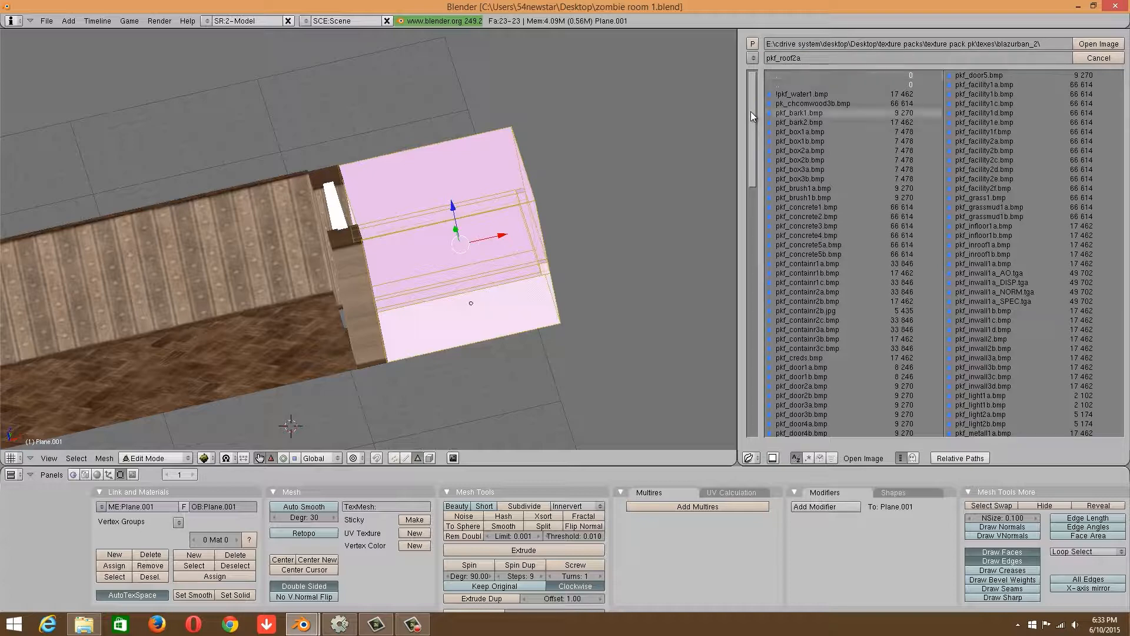
{"action": "left_click_drag", "start_coordinate": [754, 130], "coordinate": [759, 264]}
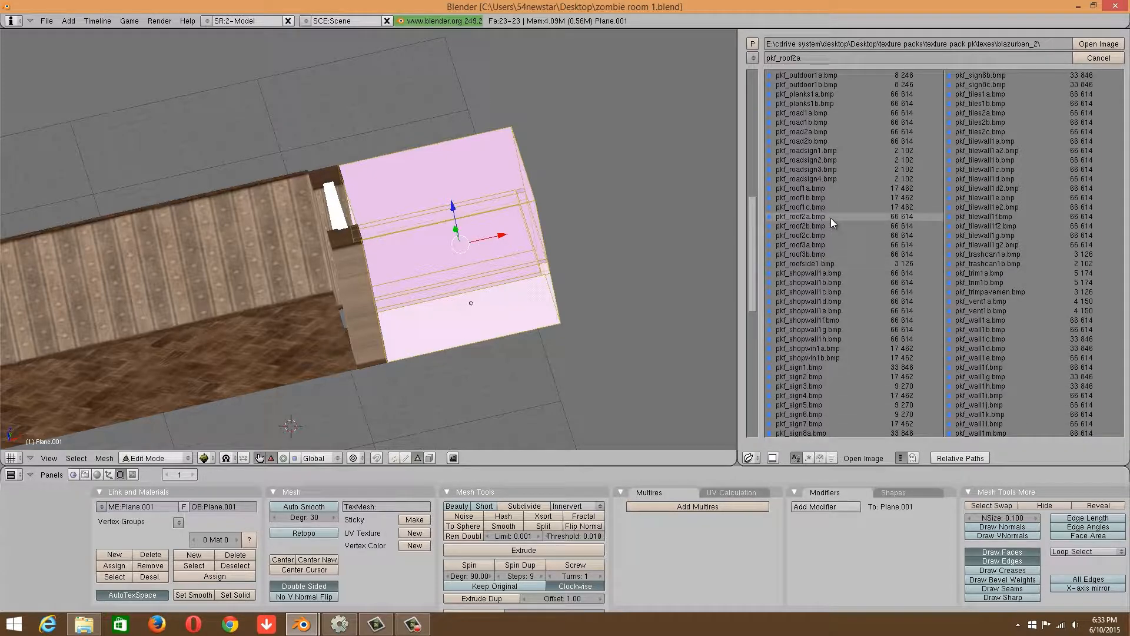
{"action": "left_click", "coordinate": [831, 218]}
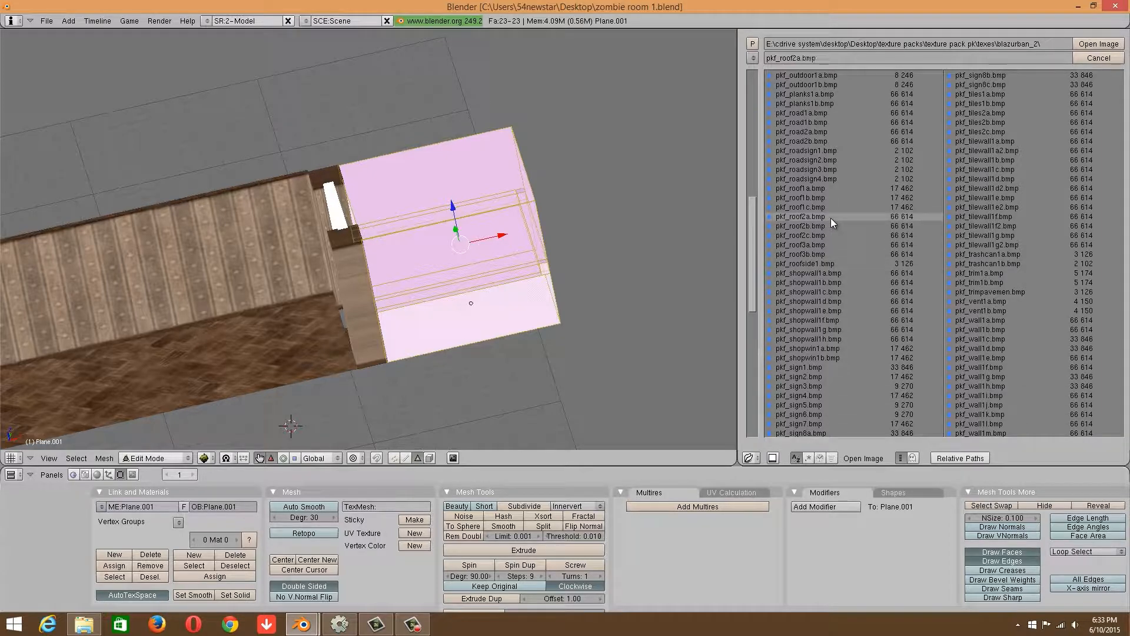
{"action": "left_click", "coordinate": [1093, 45]}
Set pkf_roof2a.bmp as the active image in the UV/Image Editor.
{"action": "left_click", "coordinate": [848, 459]}
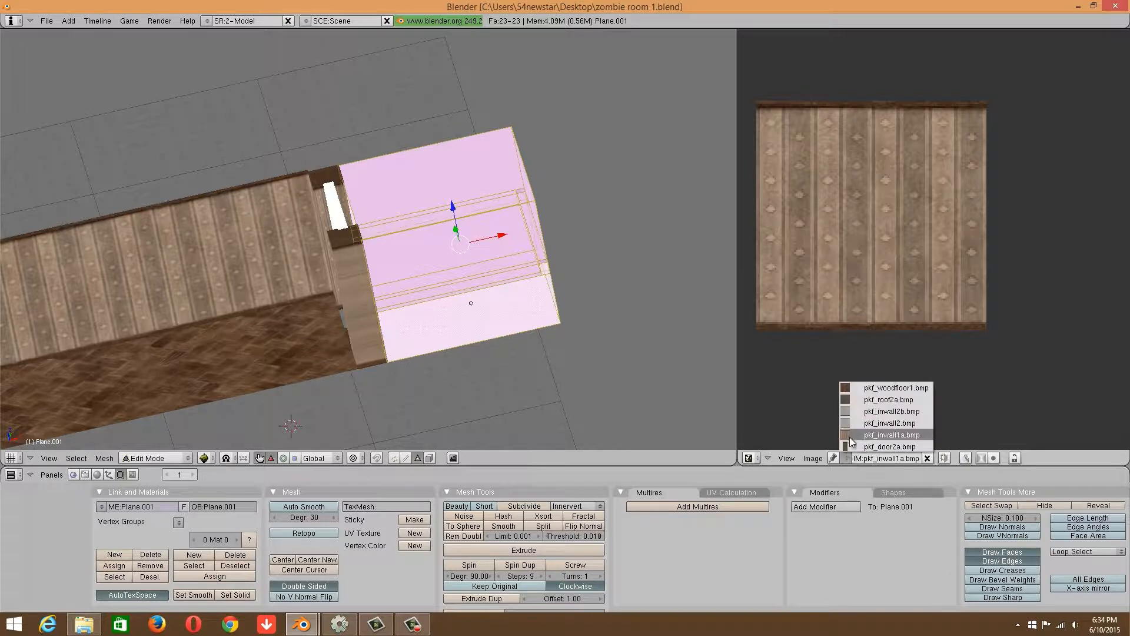
{"action": "left_click", "coordinate": [896, 397]}
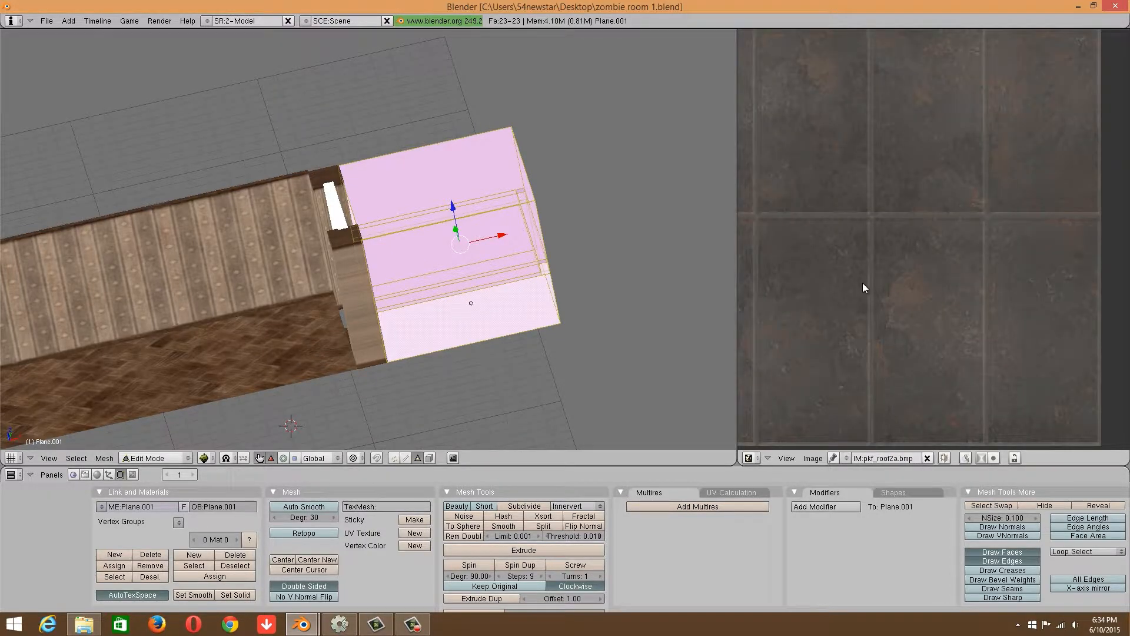
{"action": "scroll", "coordinate": [863, 283], "scroll_direction": "down", "scroll_amount": 4}
{"action": "middle_click_drag", "start_coordinate": [879, 271], "coordinate": [875, 340]}
{"action": "scroll", "coordinate": [914, 271], "scroll_direction": "up", "scroll_amount": 4}
{"action": "scroll", "coordinate": [906, 284], "scroll_direction": "down", "scroll_amount": 1}
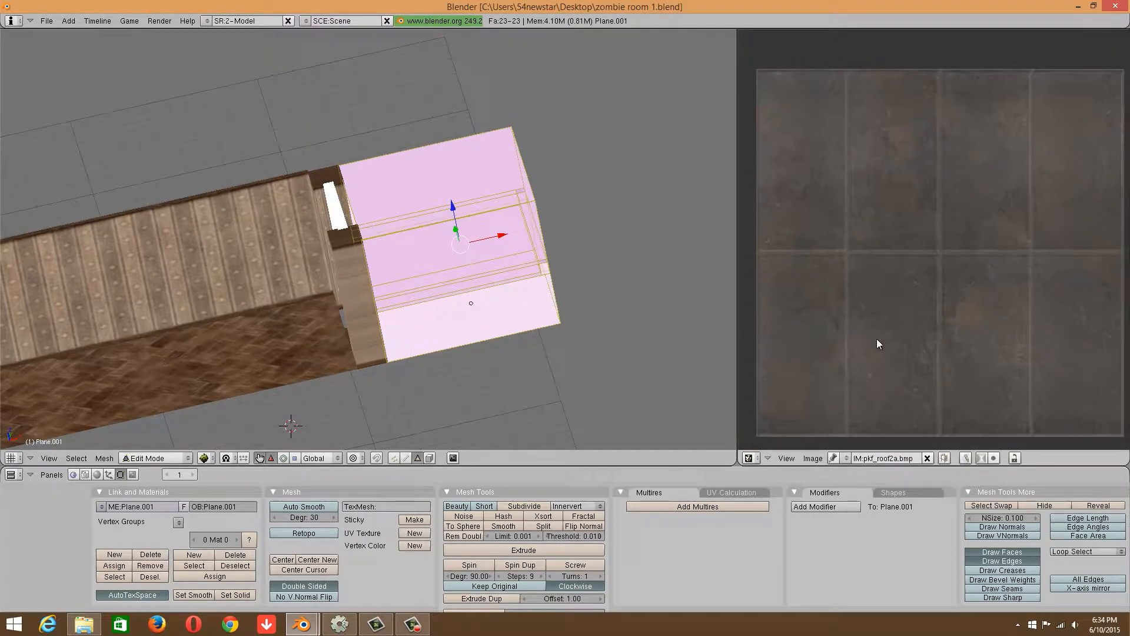
Project the UVs of all the room's faces from the side view, fitted to the image bounds, and inspect the result.
{"action": "left_click", "coordinate": [52, 458]}
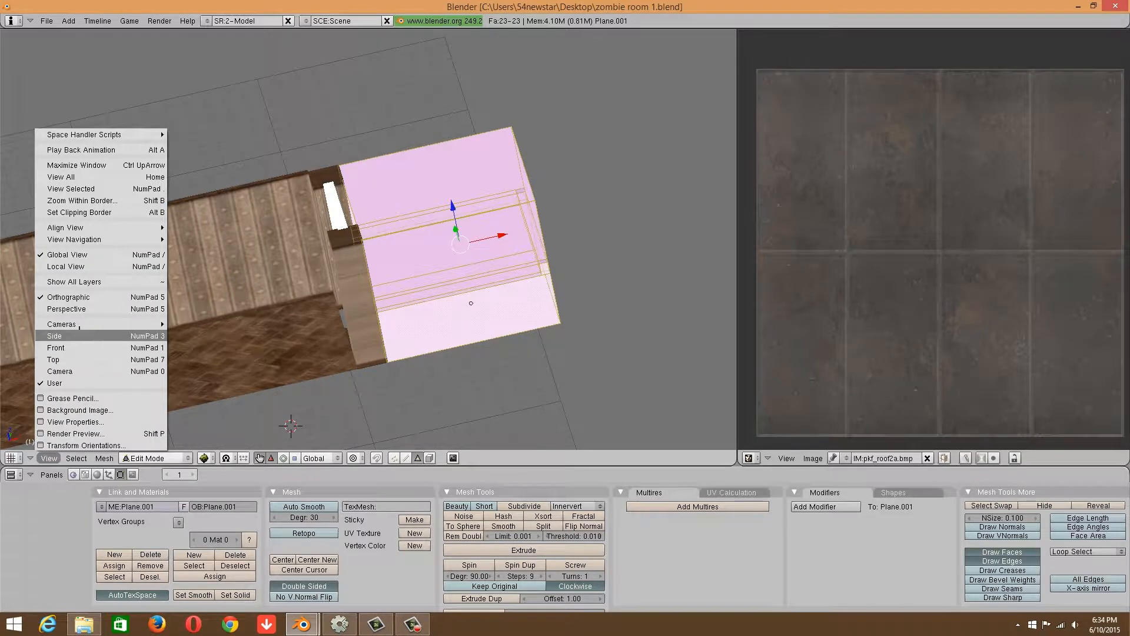
{"action": "left_click", "coordinate": [59, 335]}
{"action": "key", "text": "u"}
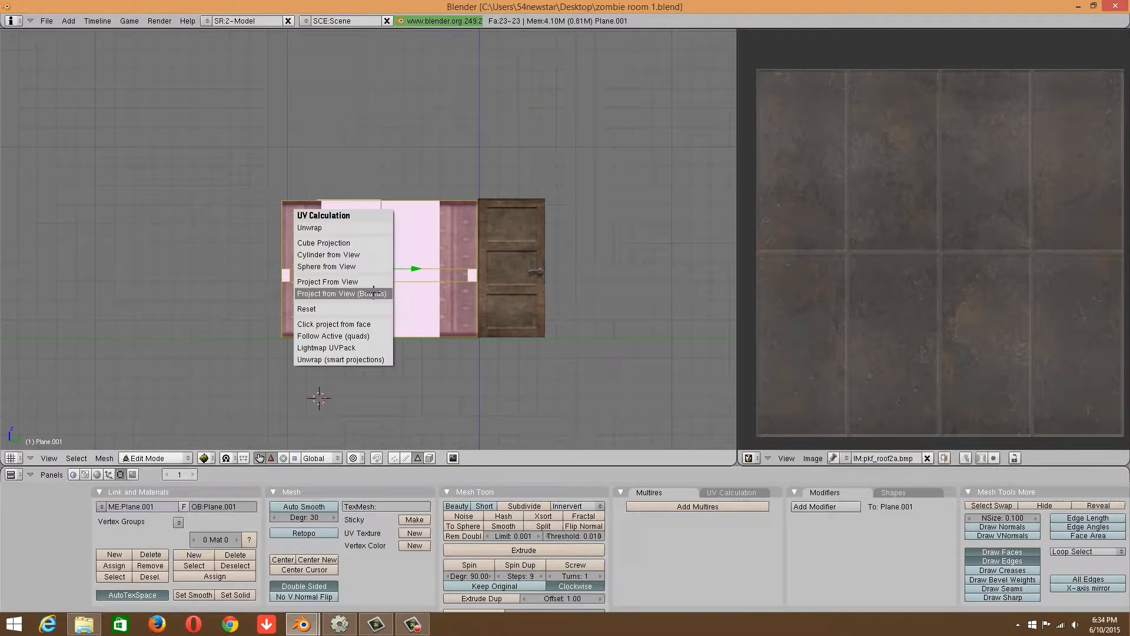
{"action": "left_click", "coordinate": [373, 292]}
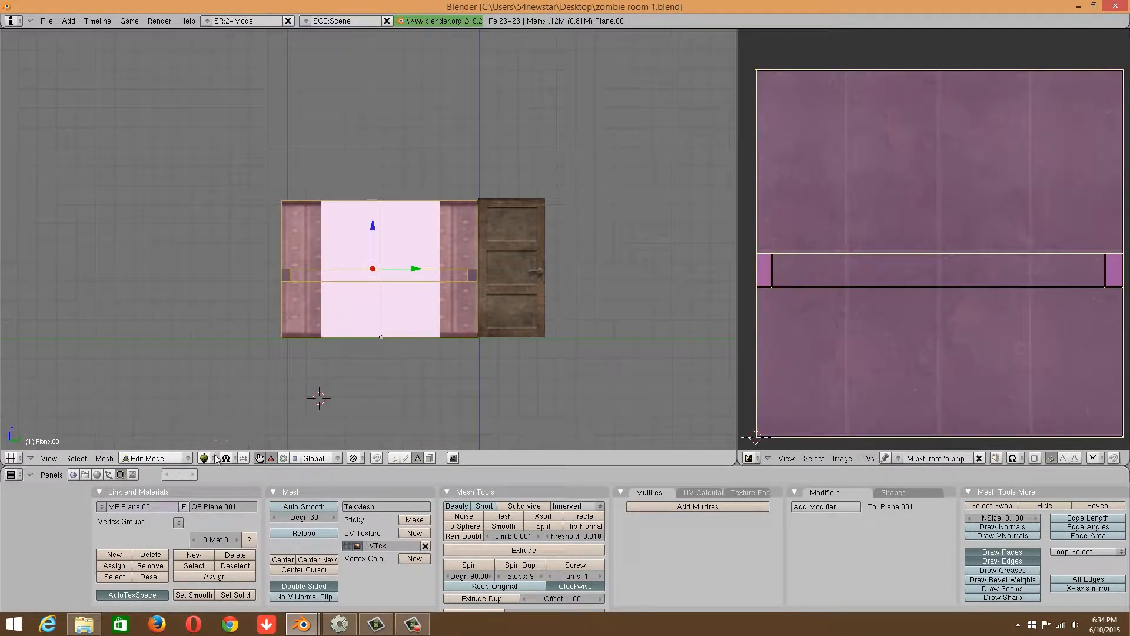
{"action": "middle_click_drag", "start_coordinate": [136, 244], "coordinate": [536, 291]}
{"action": "scroll", "coordinate": [356, 325], "scroll_direction": "up", "scroll_amount": 2}
{"action": "scroll", "coordinate": [356, 325], "scroll_direction": "up", "scroll_amount": 1}
{"action": "key", "text": "Tab"}
{"action": "key", "text": "Tab"}
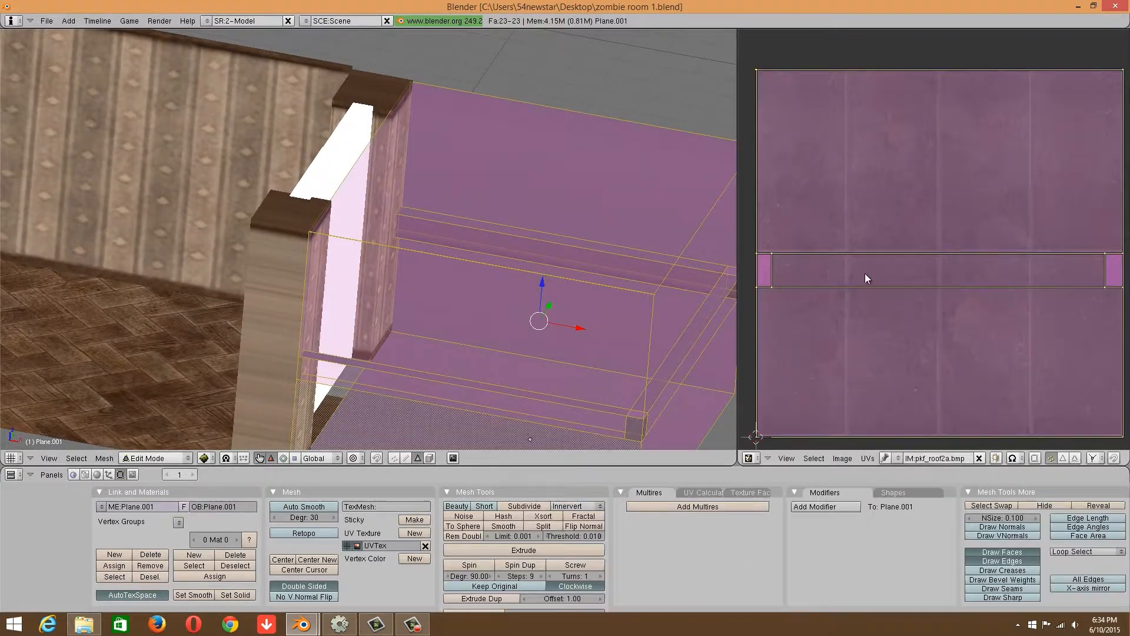
Box-select the far-end wall faces in wireframe side view and project their UVs from that view, fitted to the image bounds.
{"action": "scroll", "coordinate": [864, 273], "scroll_direction": "down", "scroll_amount": 3}
{"action": "middle_click_drag", "start_coordinate": [278, 354], "coordinate": [530, 277]}
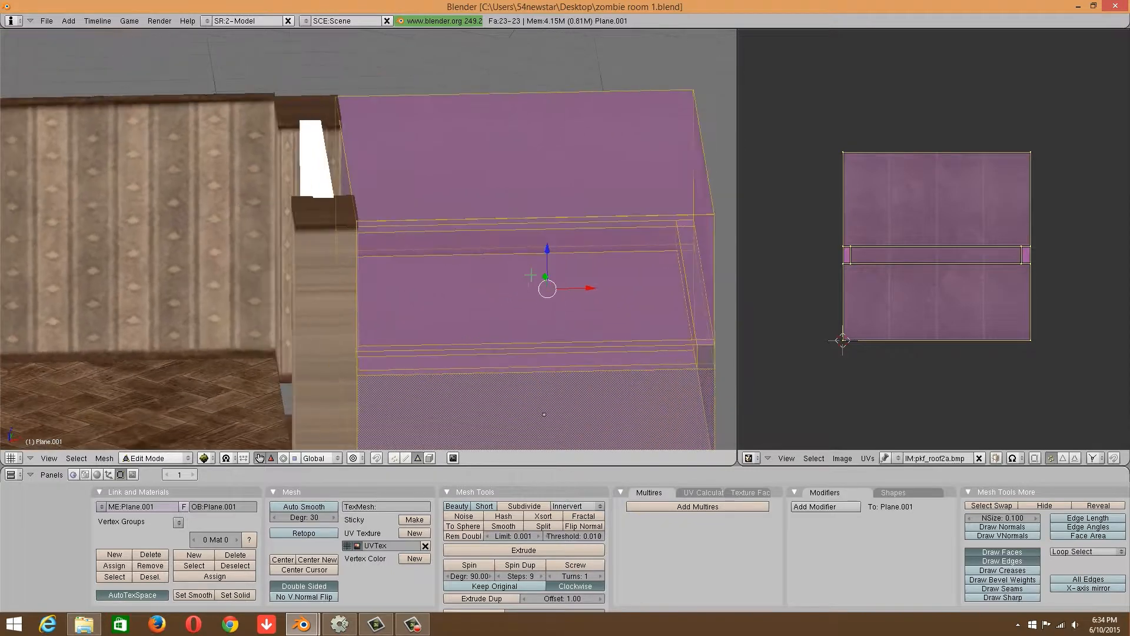
{"action": "left_click", "coordinate": [49, 459]}
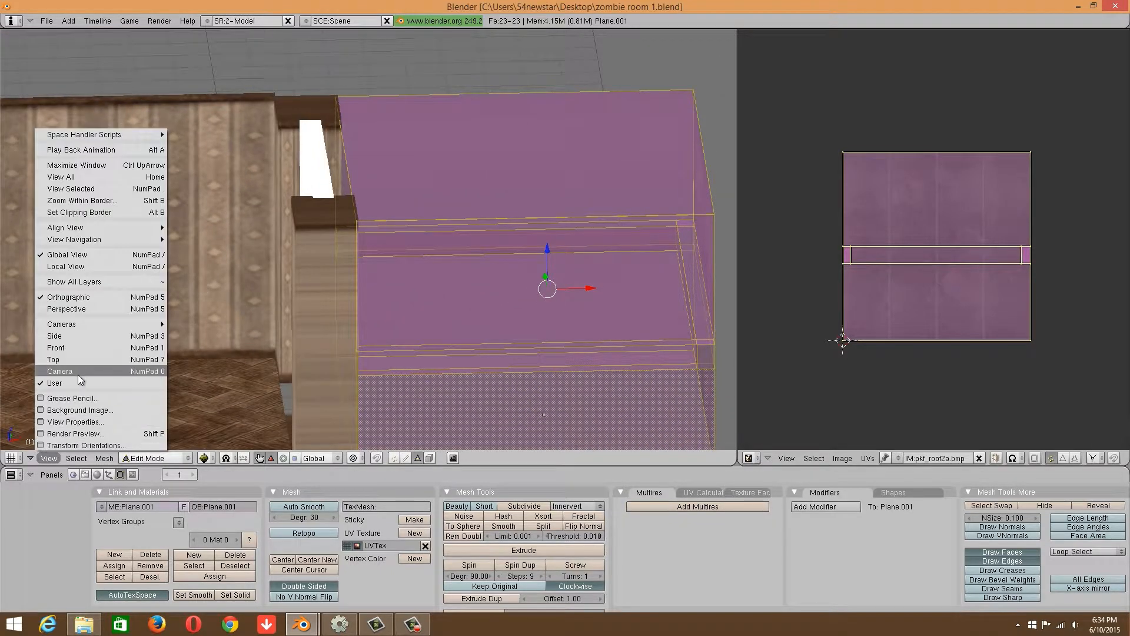
{"action": "left_click", "coordinate": [62, 336]}
{"action": "scroll", "coordinate": [303, 305], "scroll_direction": "down", "scroll_amount": 1}
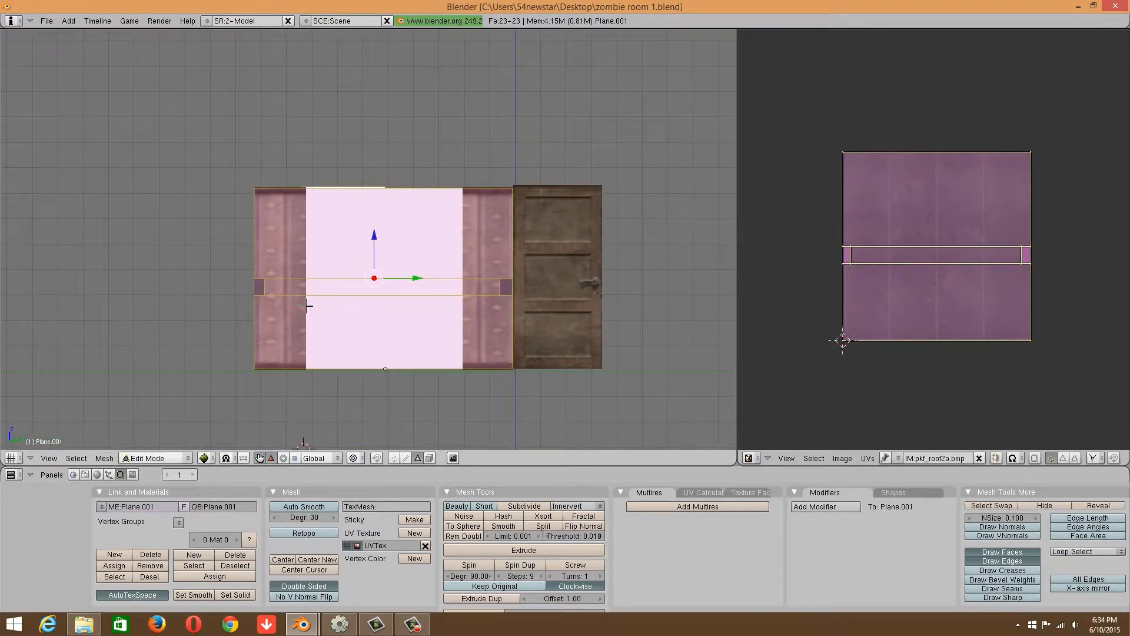
{"action": "key", "text": "a"}
{"action": "key", "text": "b"}
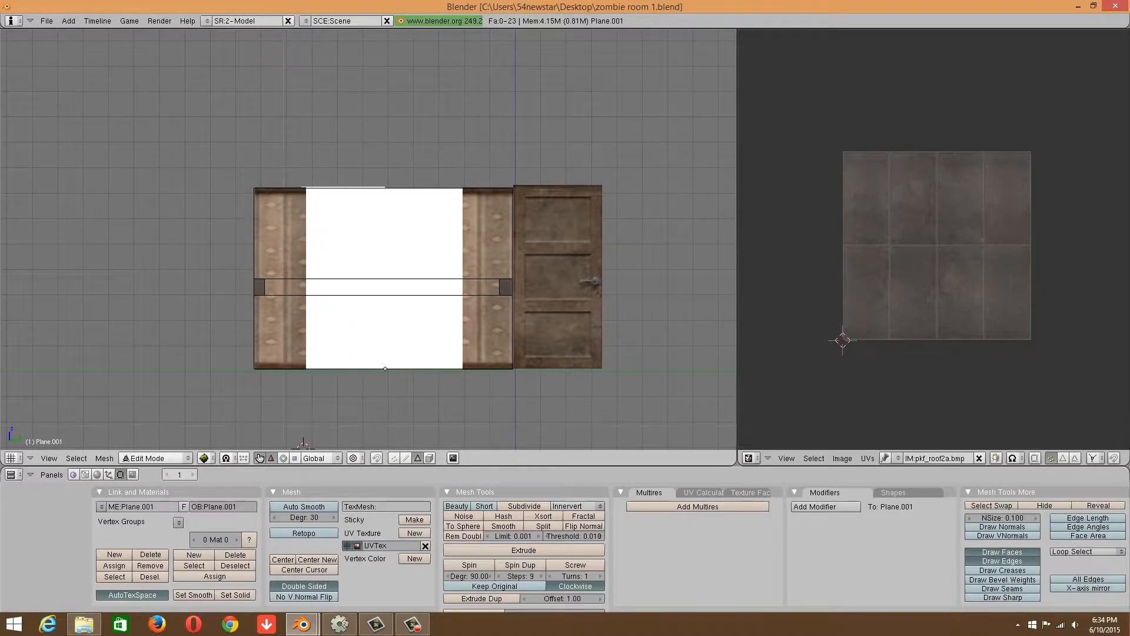
{"action": "left_click", "coordinate": [203, 458]}
{"action": "left_click", "coordinate": [223, 436]}
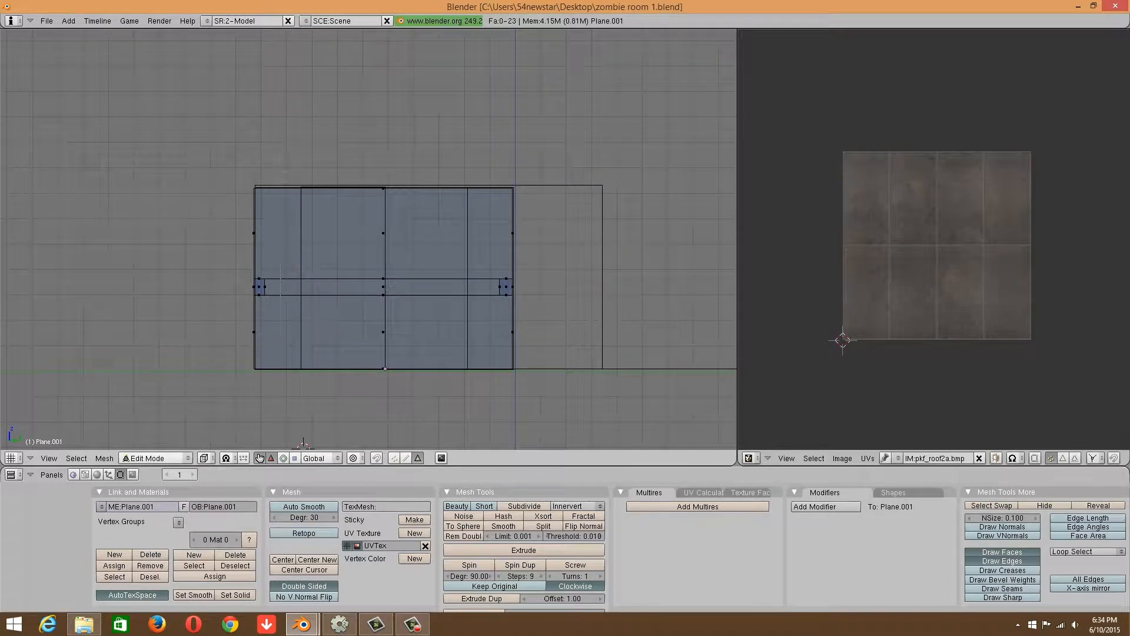
{"action": "left_click_drag", "start_coordinate": [438, 400], "coordinate": [440, 402]}
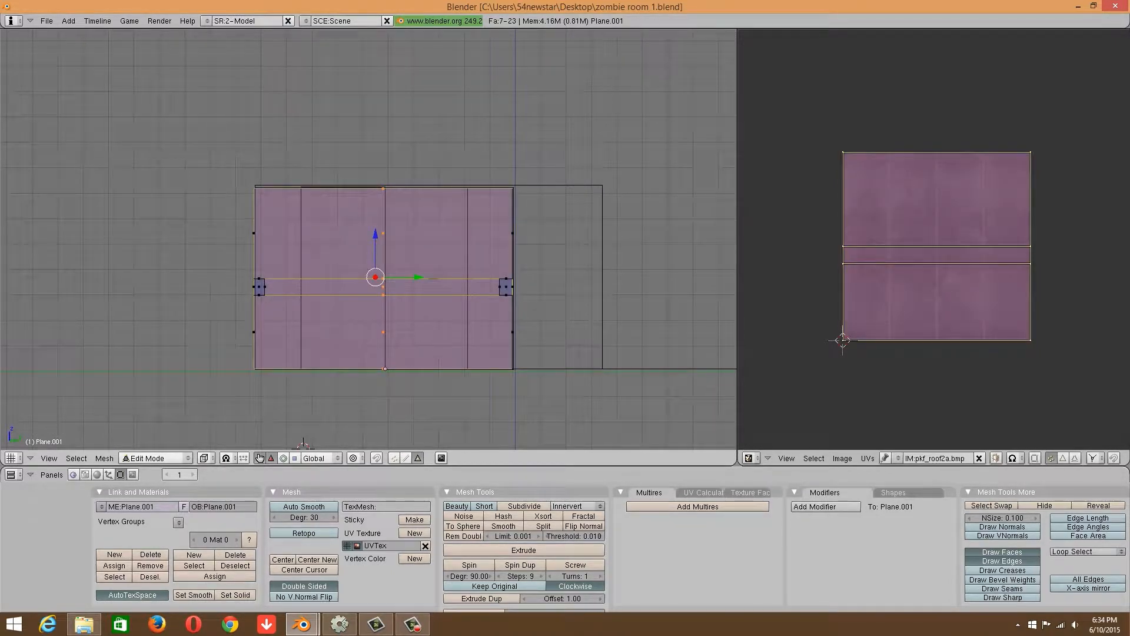
{"action": "key", "text": "u"}
{"action": "left_click", "coordinate": [418, 322]}
Box-select the side wall faces in front view, project their UVs fitted to the image bounds, and return to textured shading in Object Mode.
{"action": "left_click", "coordinate": [72, 461]}
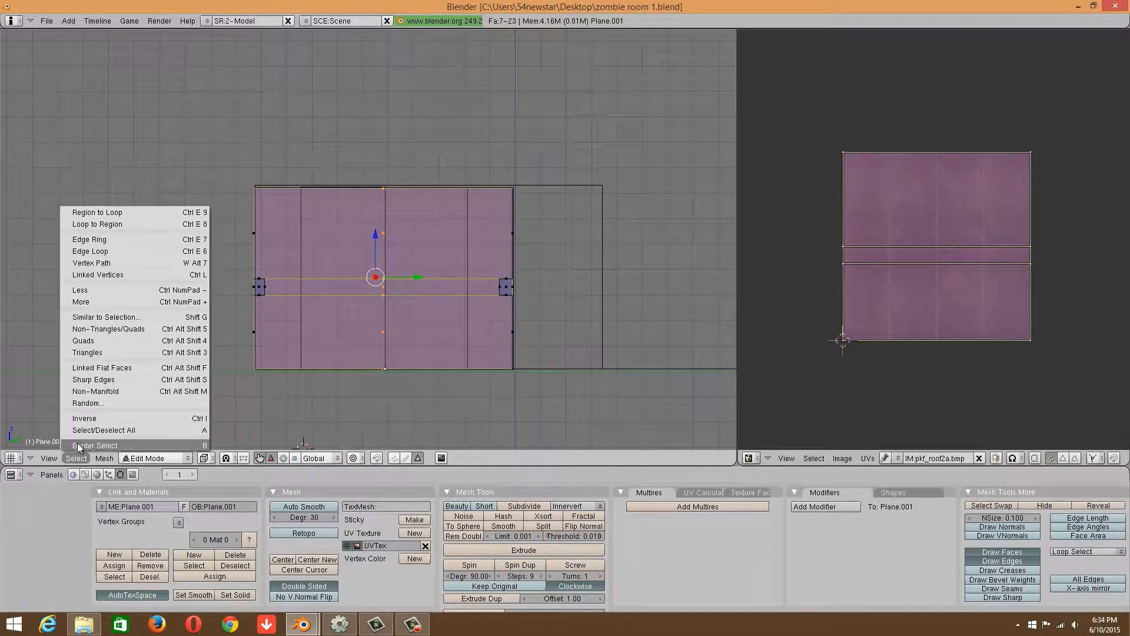
{"action": "left_click", "coordinate": [49, 458]}
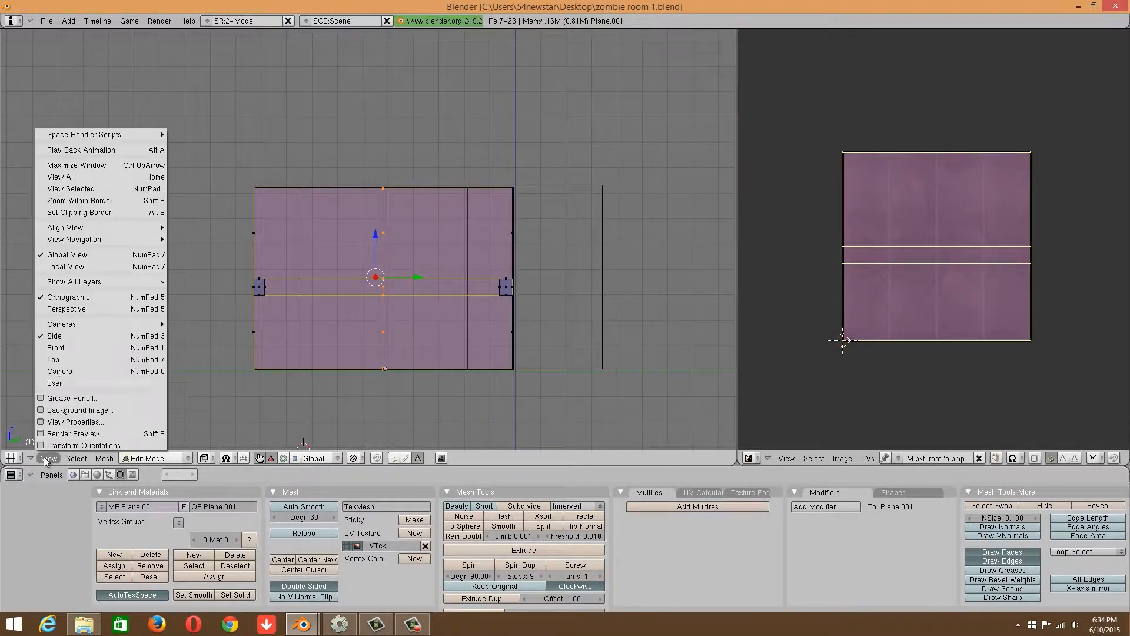
{"action": "left_click", "coordinate": [65, 349]}
{"action": "key", "text": "a"}
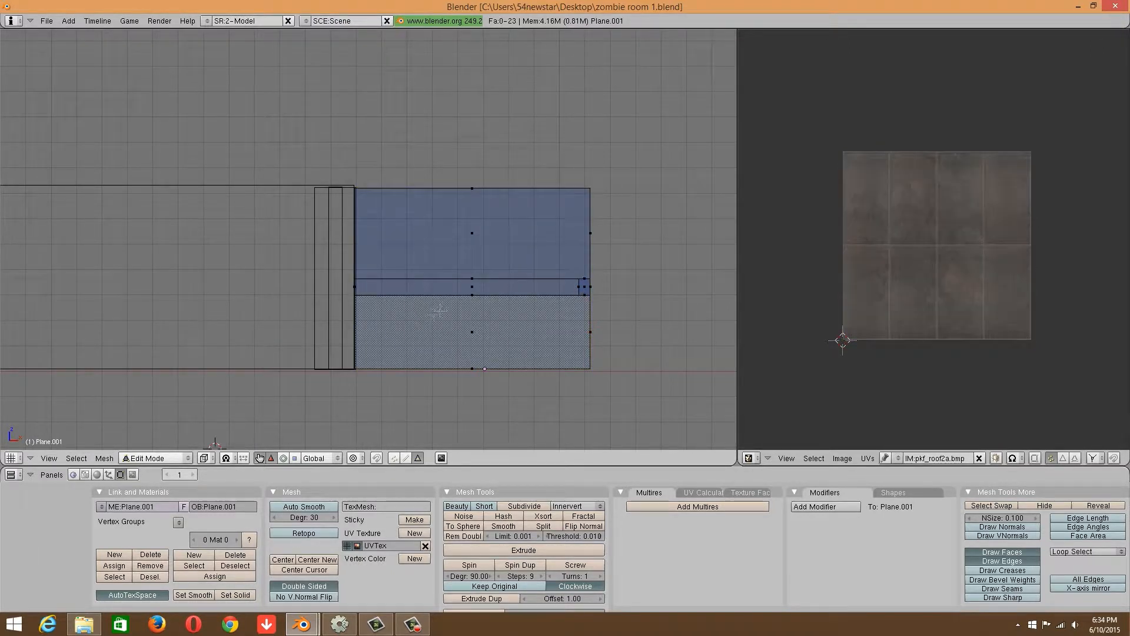
{"action": "key", "text": "b"}
{"action": "left_click_drag", "start_coordinate": [451, 153], "coordinate": [525, 421]}
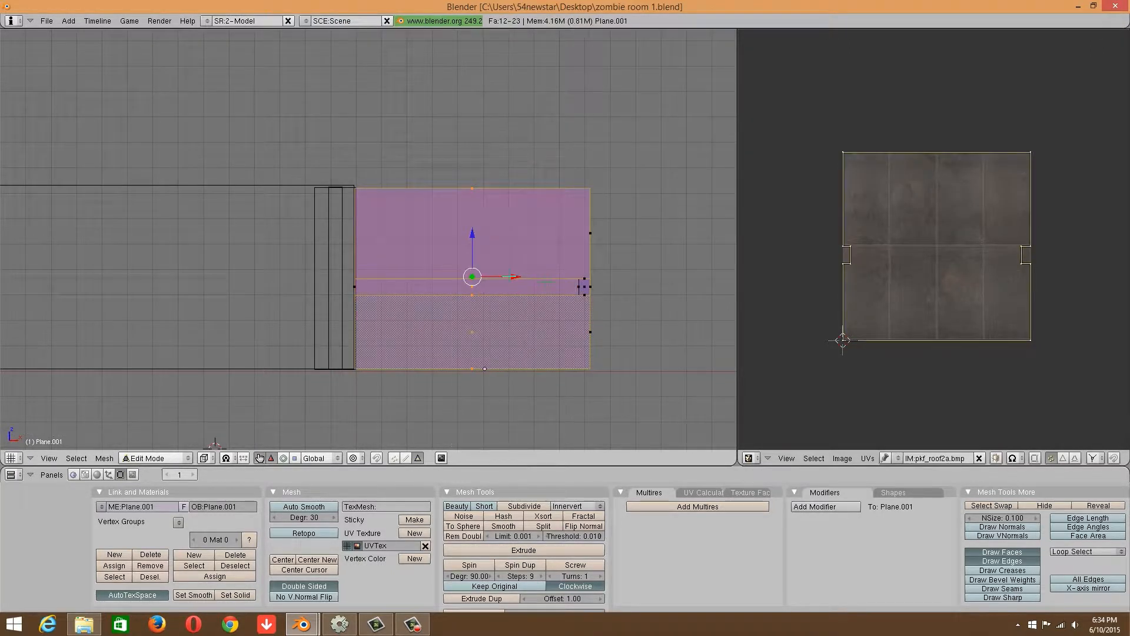
{"action": "key", "text": "u"}
{"action": "left_click", "coordinate": [584, 287]}
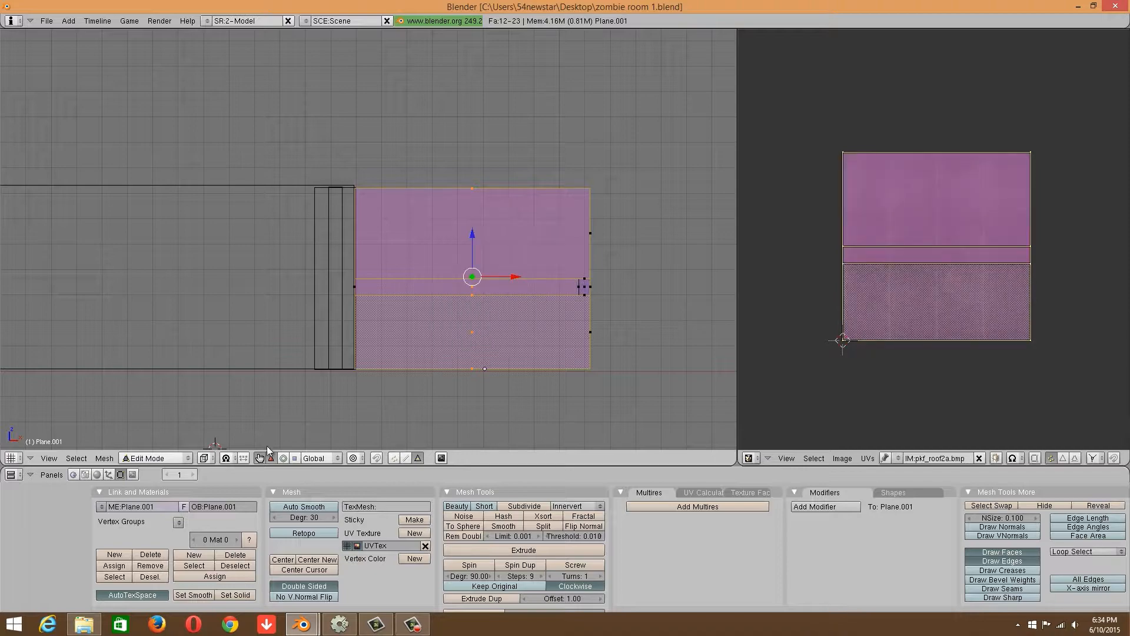
{"action": "left_click", "coordinate": [212, 458]}
{"action": "left_click", "coordinate": [230, 401]}
{"action": "key", "text": "Tab"}
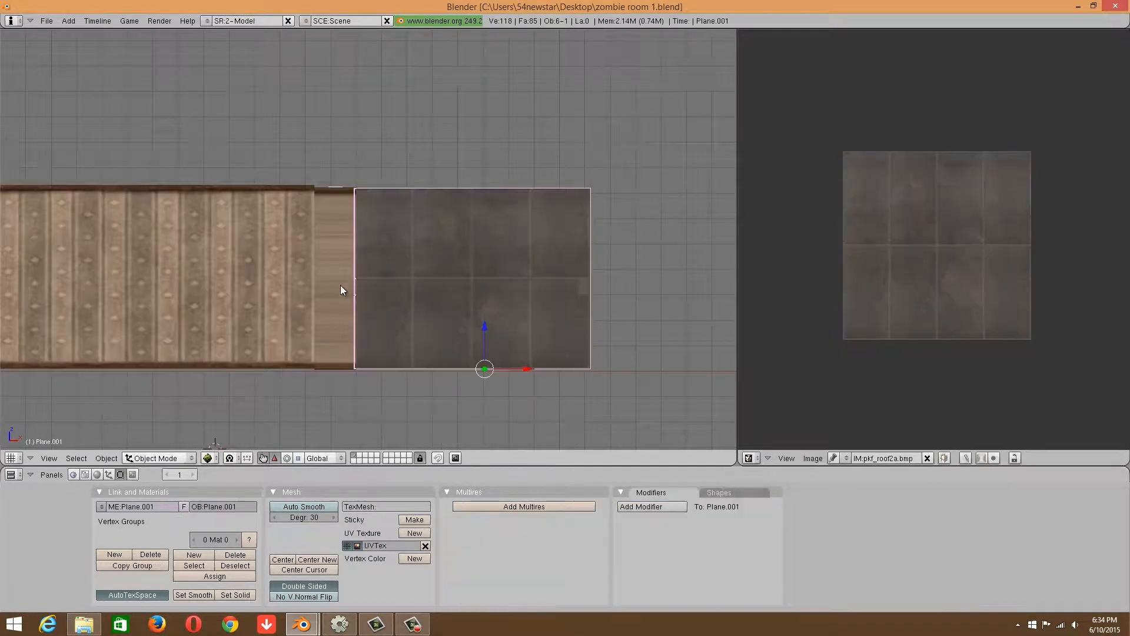
{"action": "middle_click_drag", "start_coordinate": [341, 284], "coordinate": [339, 197]}
Project the UVs of the room's ceiling face from the top view, fitted to the image bounds.
{"action": "key", "text": "Tab"}
{"action": "right_click", "coordinate": [468, 193]}
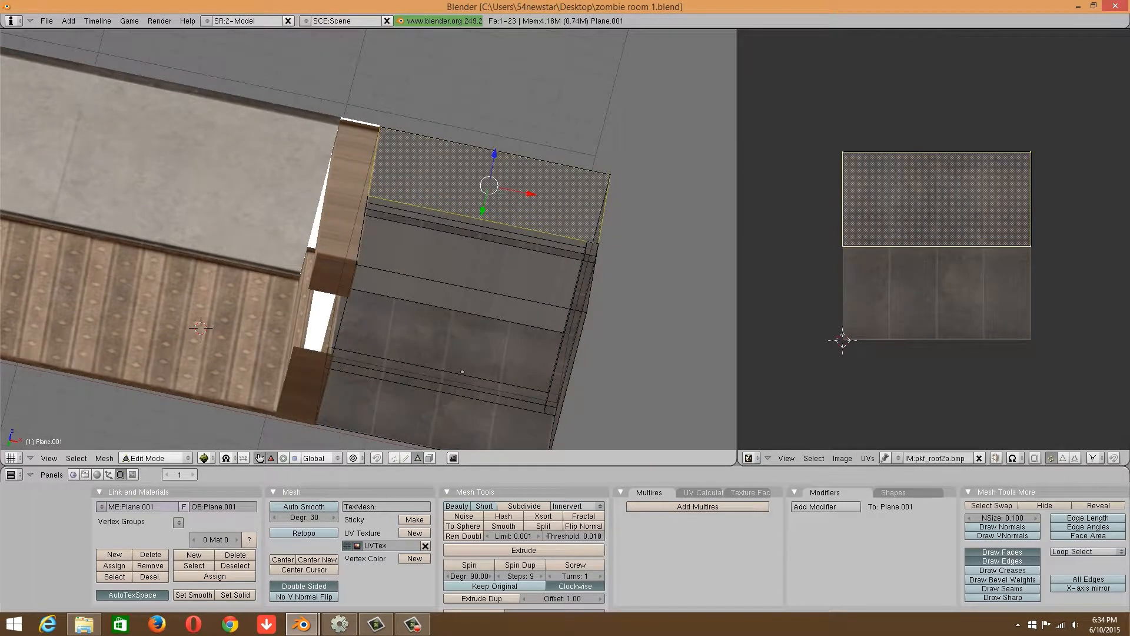
{"action": "left_click", "coordinate": [48, 458]}
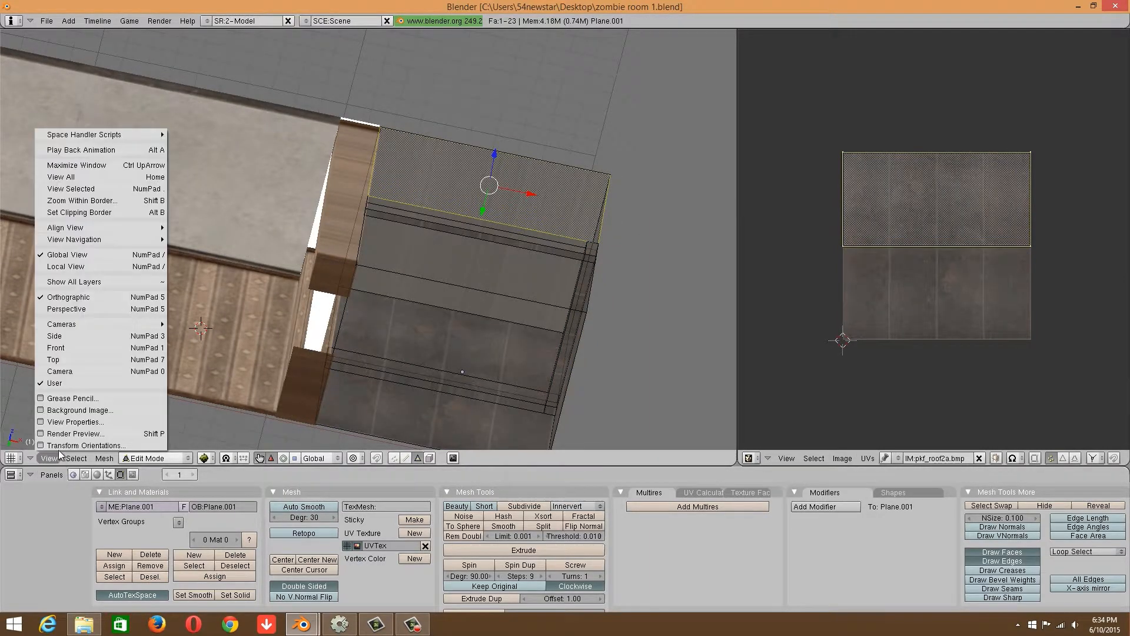
{"action": "left_click", "coordinate": [71, 358]}
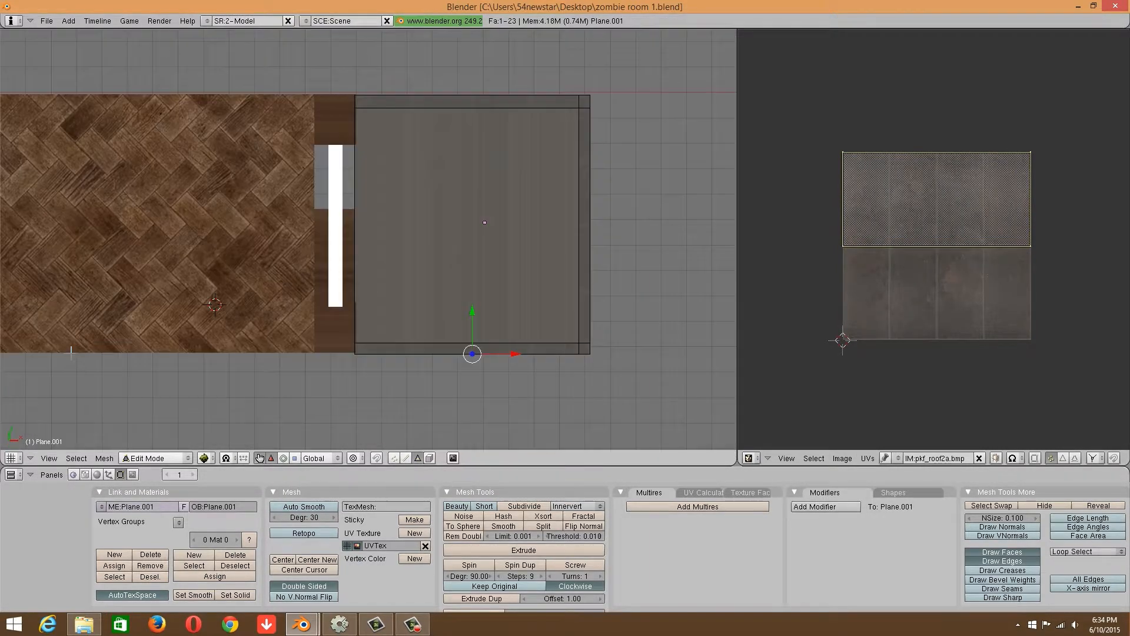
{"action": "key", "text": "u"}
{"action": "left_click", "coordinate": [455, 240]}
{"action": "right_click", "coordinate": [474, 242]}
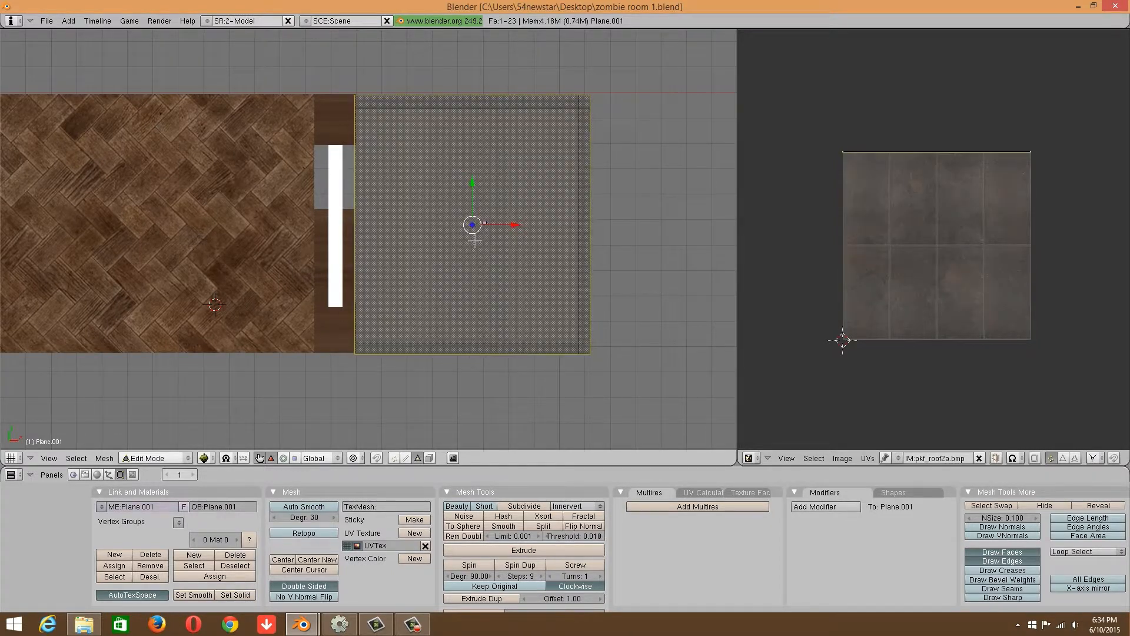
{"action": "key", "text": "u"}
{"action": "left_click", "coordinate": [463, 240]}
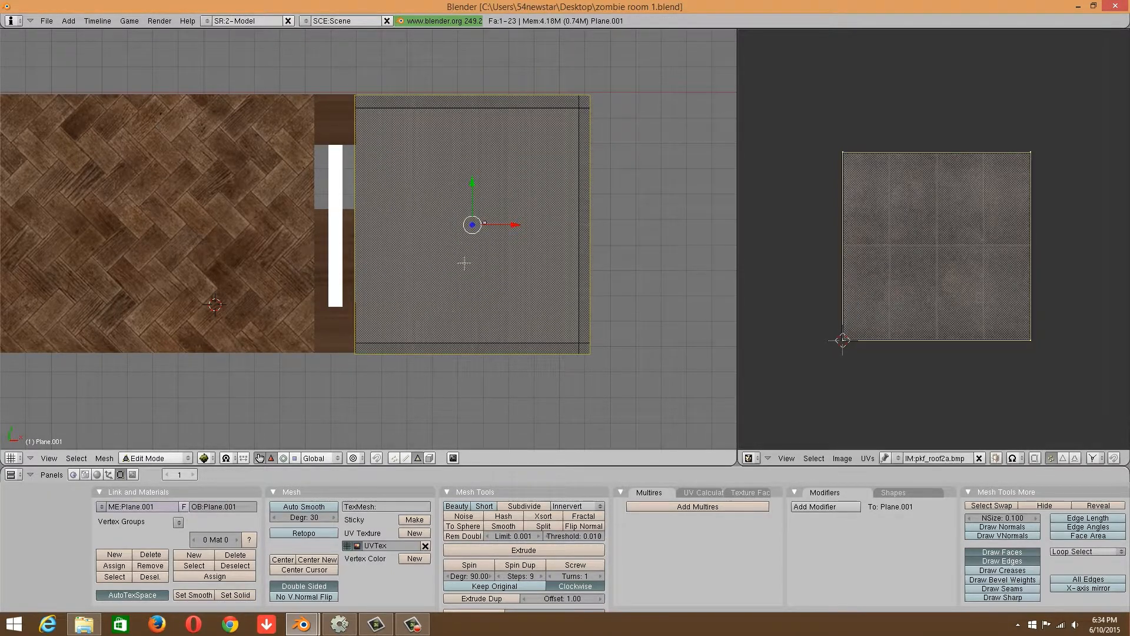
Project the UVs of the room's floor face from the top view, fitted to the image bounds, and leave Edit Mode.
{"action": "middle_click_drag", "start_coordinate": [464, 263], "coordinate": [515, 343]}
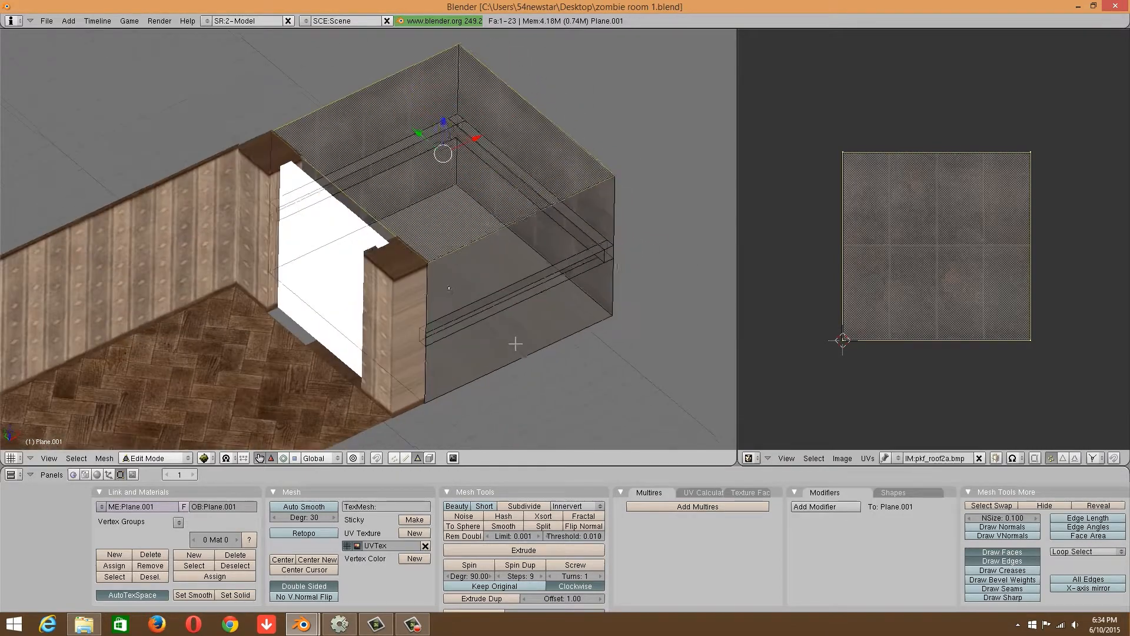
{"action": "right_click", "coordinate": [468, 303]}
{"action": "right_click", "coordinate": [469, 301]}
{"action": "right_click", "coordinate": [471, 297]}
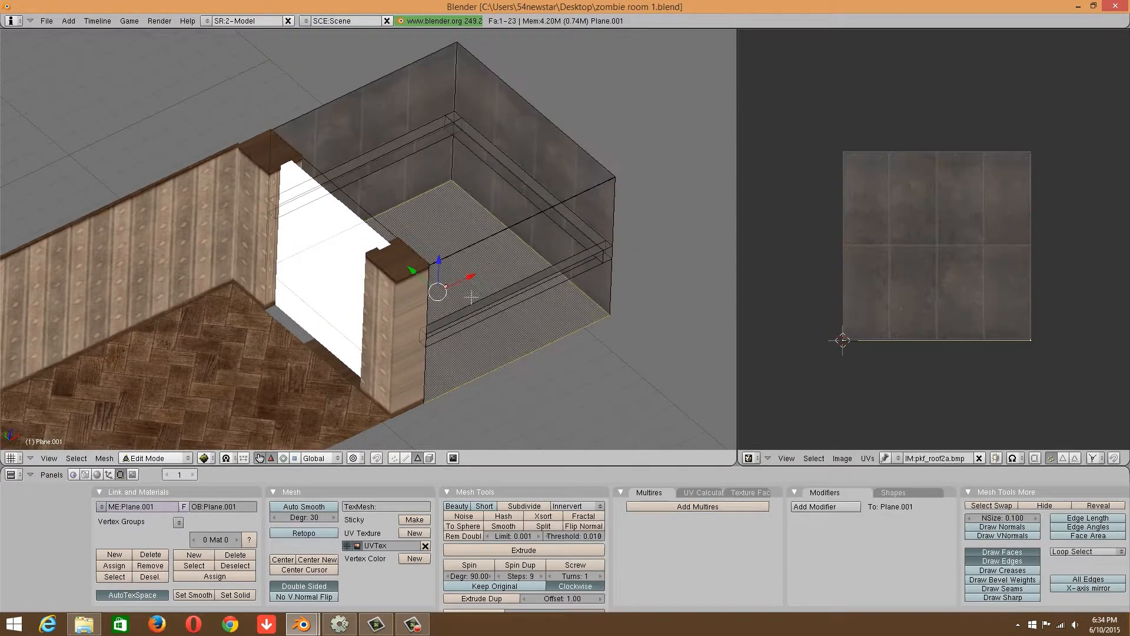
{"action": "left_click", "coordinate": [50, 458]}
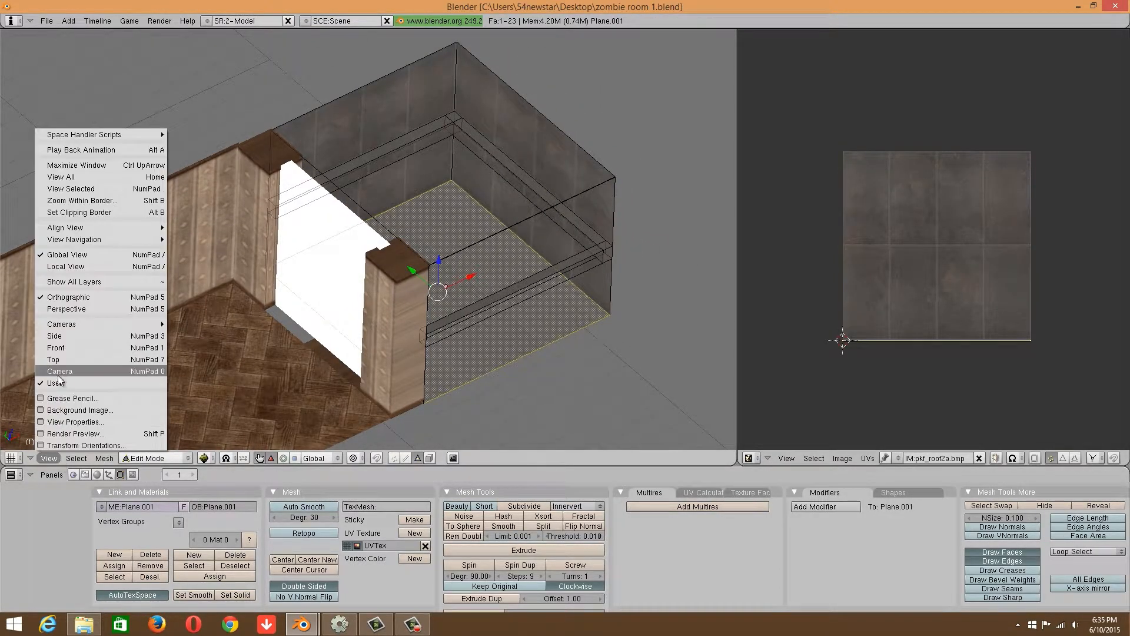
{"action": "left_click", "coordinate": [59, 359]}
{"action": "key", "text": "u"}
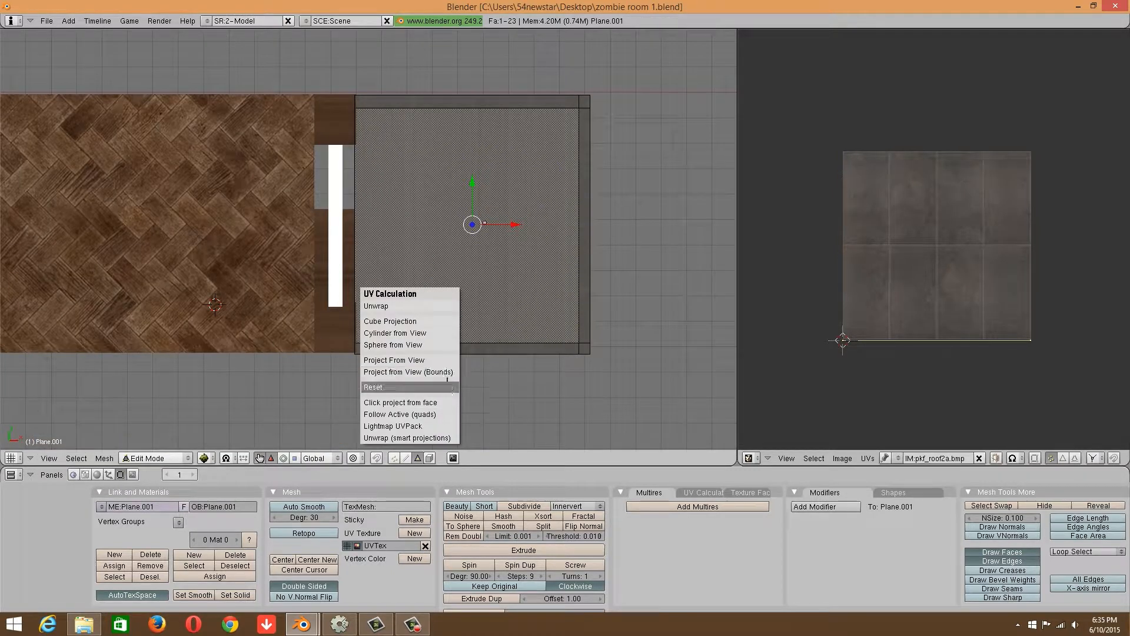
{"action": "left_click", "coordinate": [447, 384]}
{"action": "key", "text": "Tab"}
{"action": "middle_click_drag", "start_coordinate": [447, 375], "coordinate": [478, 386]}
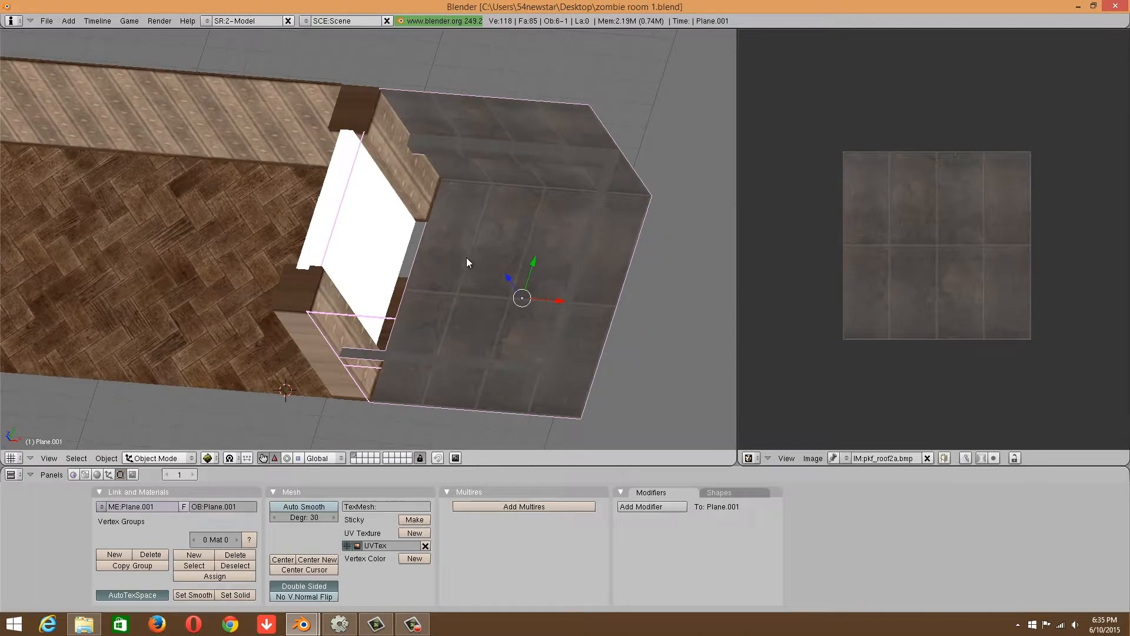
Inspect the doorway from the new room and slide one white door panel sideways along Y to expose the threshold.
{"action": "middle_click_drag", "start_coordinate": [456, 271], "coordinate": [510, 238]}
{"action": "scroll", "coordinate": [518, 253], "scroll_direction": "up", "scroll_amount": 4}
{"action": "scroll", "coordinate": [511, 241], "scroll_direction": "down", "scroll_amount": 4}
{"action": "middle_click_drag", "start_coordinate": [447, 318], "coordinate": [300, 303]}
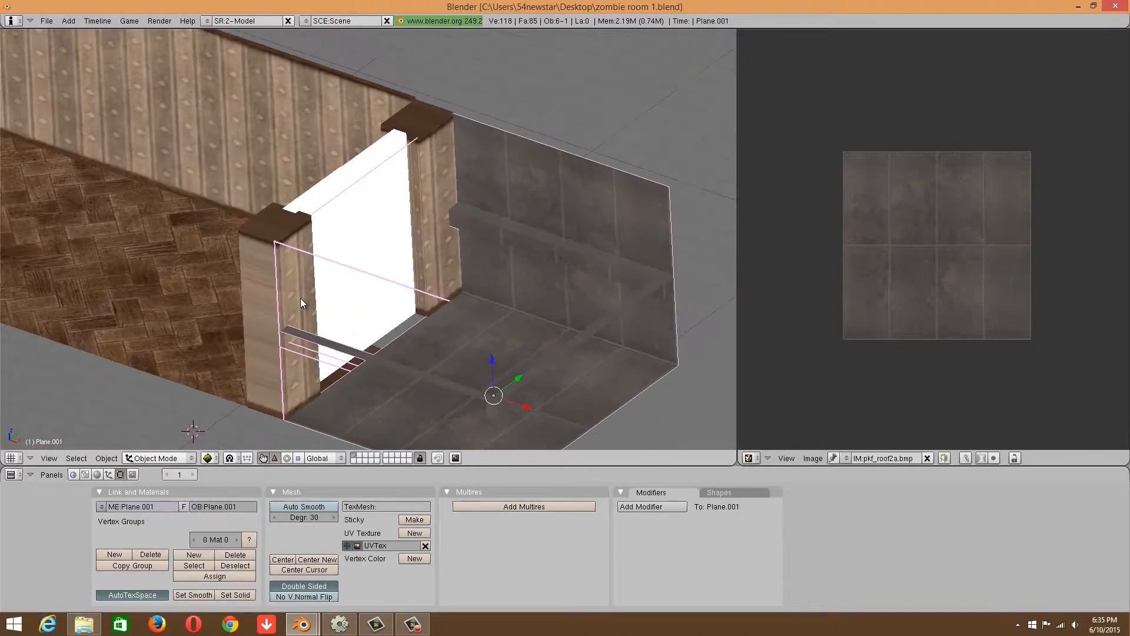
{"action": "middle_click_drag", "start_coordinate": [430, 307], "coordinate": [380, 397]}
{"action": "scroll", "coordinate": [380, 397], "scroll_direction": "up", "scroll_amount": 4}
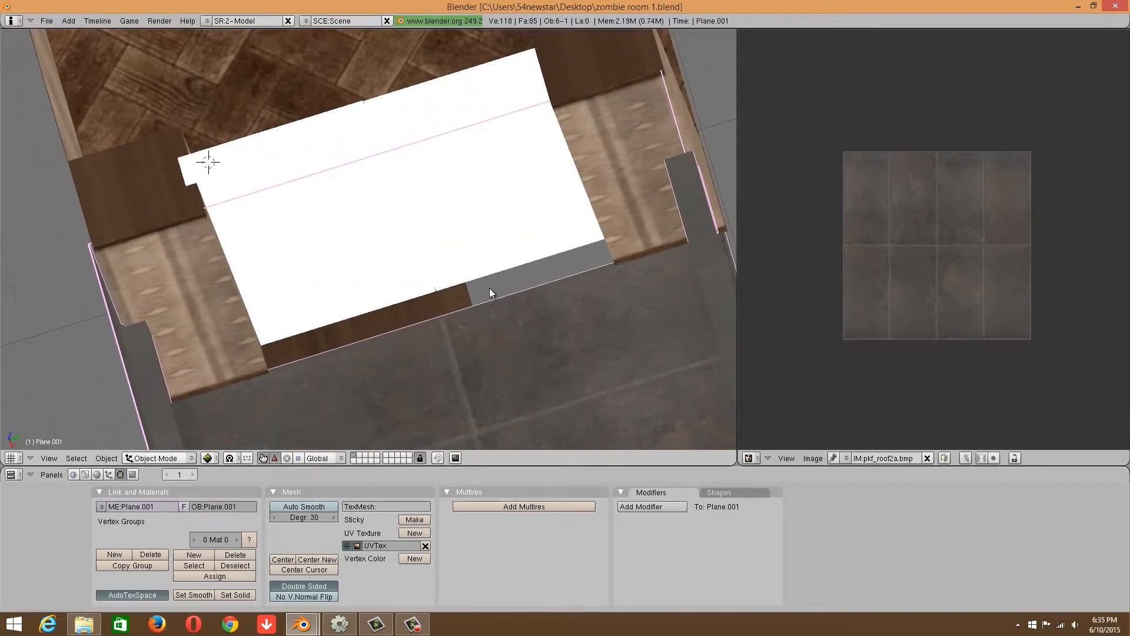
{"action": "right_click", "coordinate": [473, 174]}
{"action": "scroll", "coordinate": [484, 182], "scroll_direction": "down", "scroll_amount": 1}
{"action": "left_click_drag", "start_coordinate": [561, 208], "coordinate": [706, 179]}
Select the missing-looking threshold face of the doorway wall object in Edit Mode and make it two-sided.
{"action": "right_click", "coordinate": [440, 284]}
{"action": "key", "text": "Tab"}
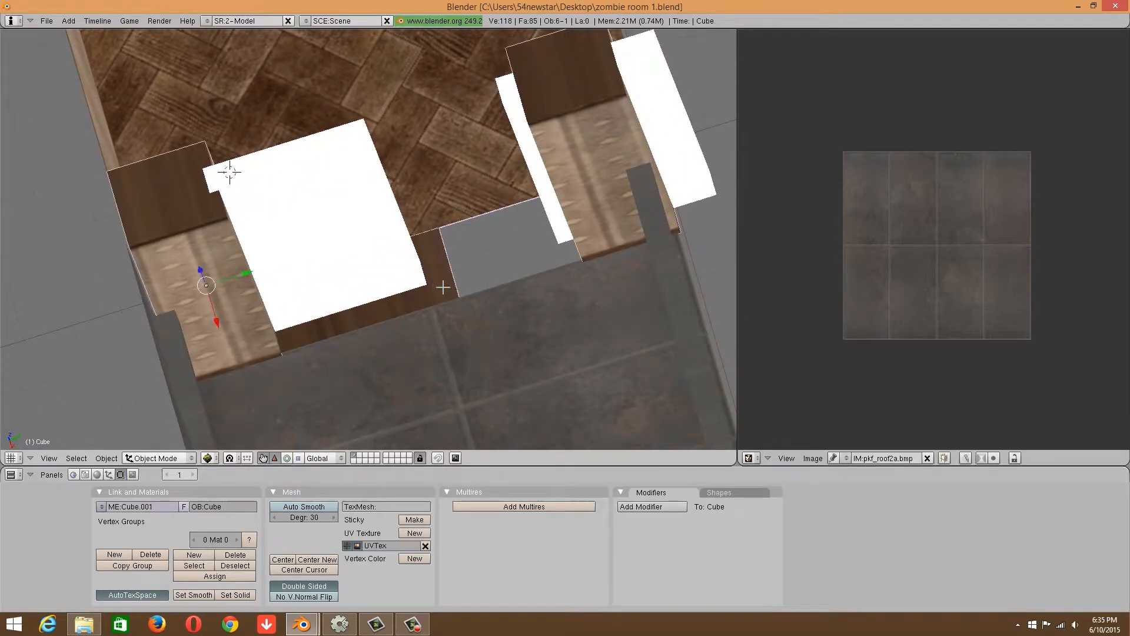
{"action": "middle_click_drag", "start_coordinate": [487, 269], "coordinate": [392, 339]}
{"action": "key", "text": "Tab"}
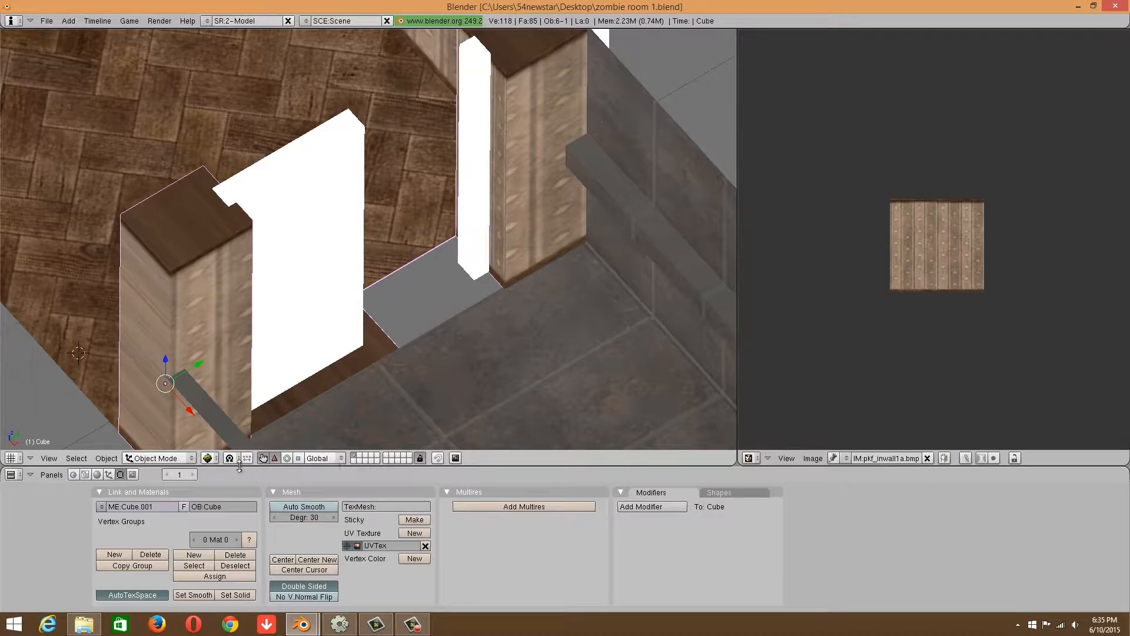
{"action": "middle_click_drag", "start_coordinate": [495, 306], "coordinate": [623, 242]}
{"action": "key", "text": "Tab"}
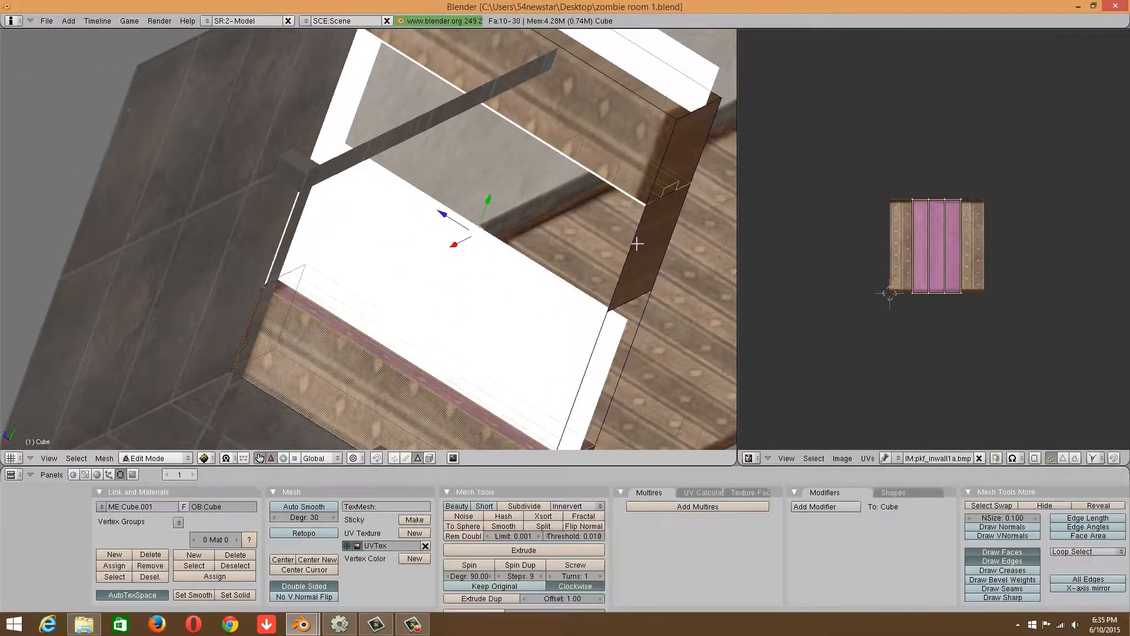
{"action": "right_click", "coordinate": [637, 243]}
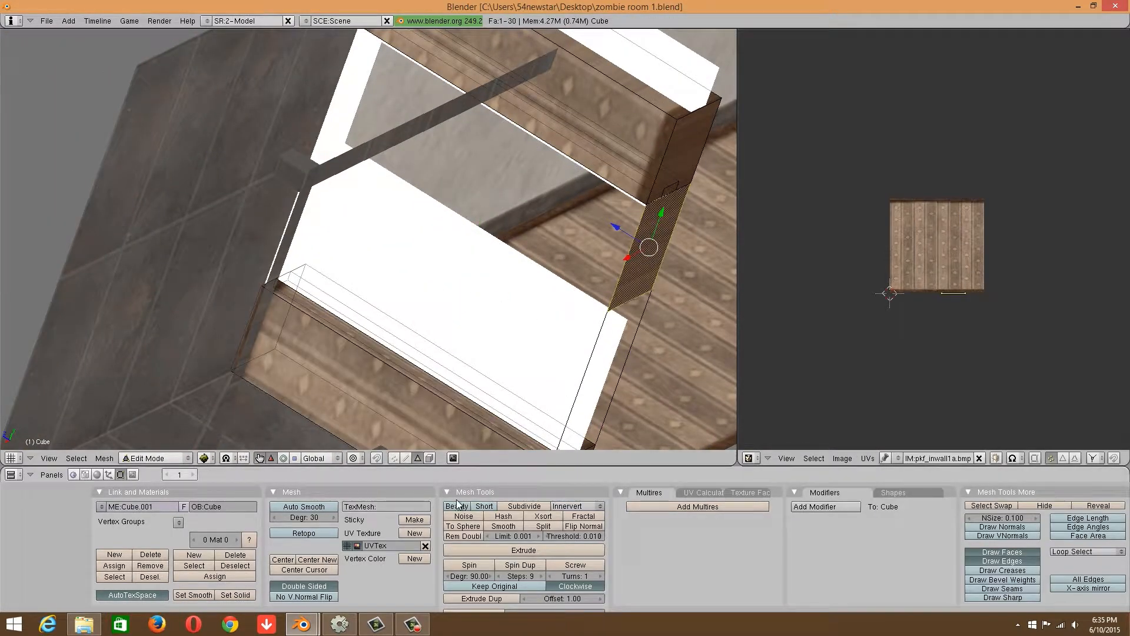
{"action": "left_click", "coordinate": [734, 495]}
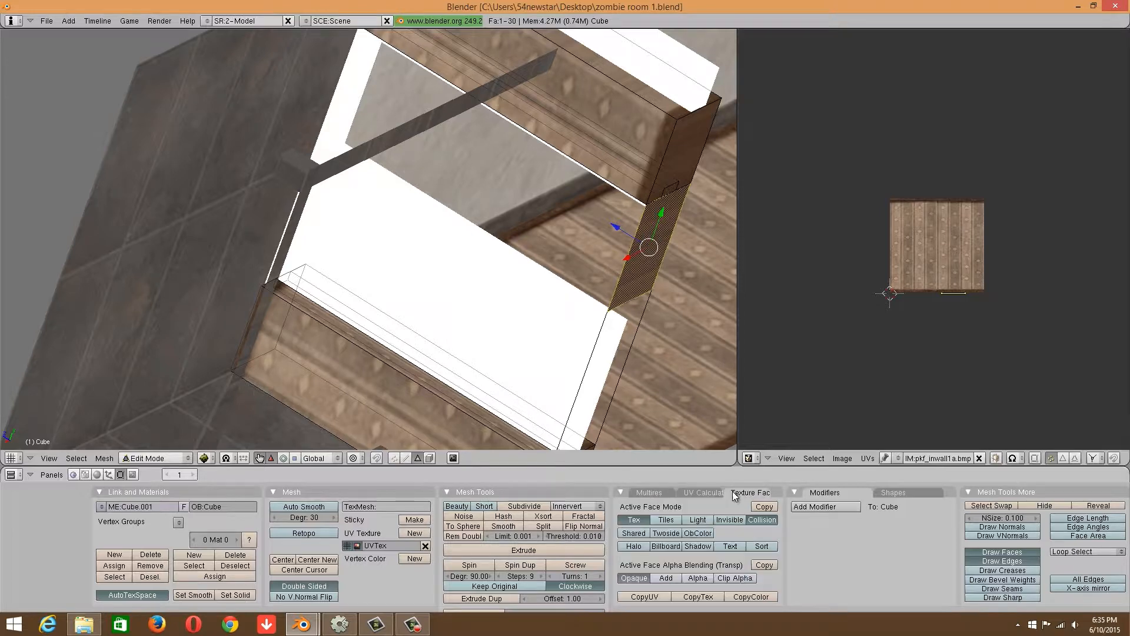
{"action": "left_click", "coordinate": [666, 537]}
Leave Edit Mode and slide the displaced white door panel back along Y to close the doorway.
{"action": "middle_click_drag", "start_coordinate": [641, 389], "coordinate": [627, 308]}
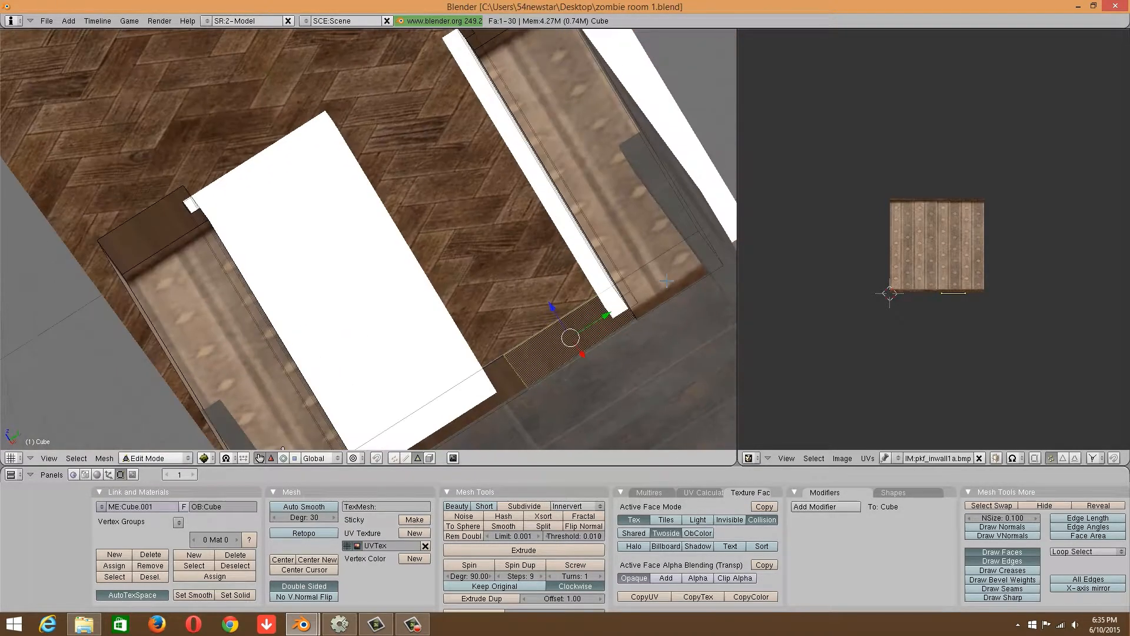
{"action": "scroll", "coordinate": [525, 330], "scroll_direction": "down", "scroll_amount": 2}
{"action": "middle_click_drag", "start_coordinate": [525, 330], "coordinate": [553, 346]}
{"action": "key", "text": "Tab"}
{"action": "right_click", "coordinate": [486, 101]}
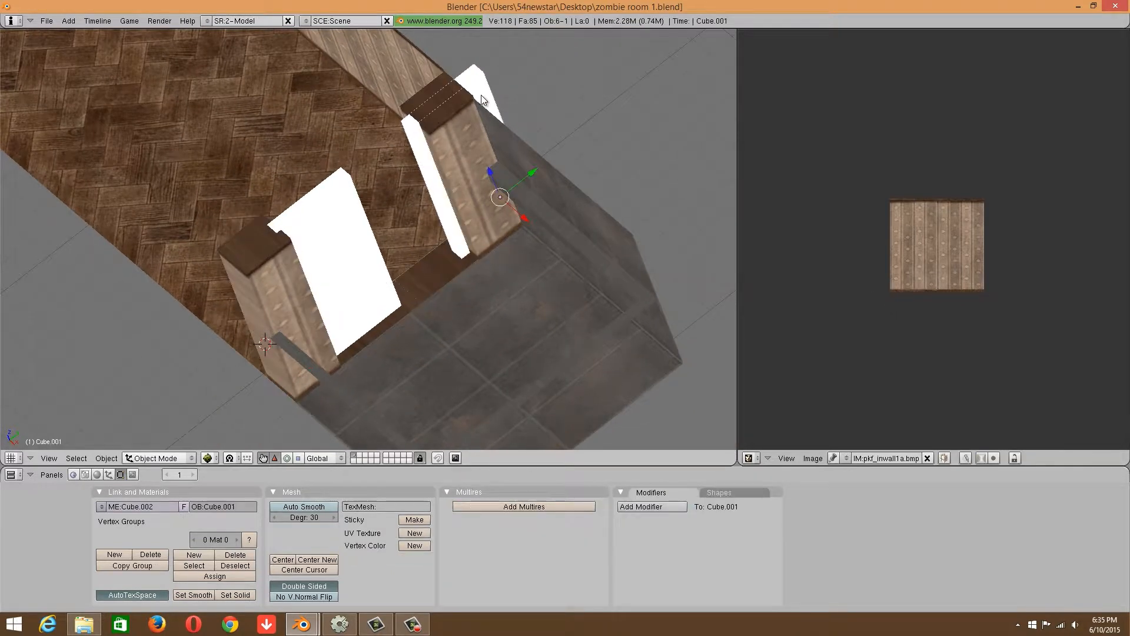
{"action": "left_click_drag", "start_coordinate": [525, 170], "coordinate": [471, 214]}
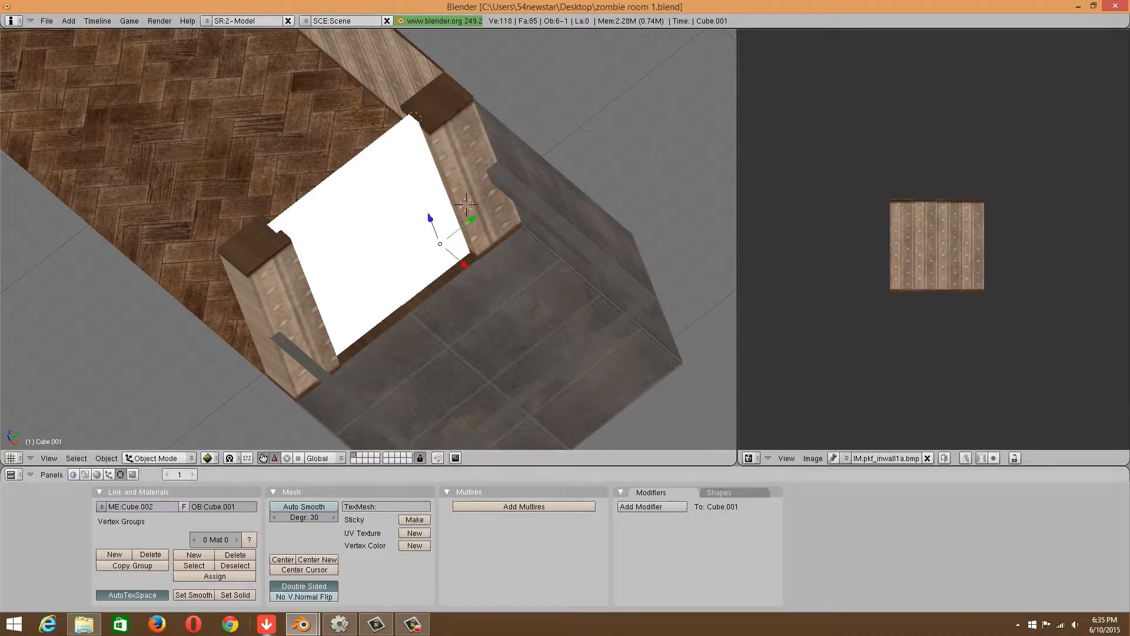
Switch to the blazurban_2 folder and preview pkf_trashcan1a, pkf_door3a and pkf_door3b as candidate textures for the doorway panels.
{"action": "mouse_move", "coordinate": [301, 623]}
{"action": "left_click", "coordinate": [84, 624]}
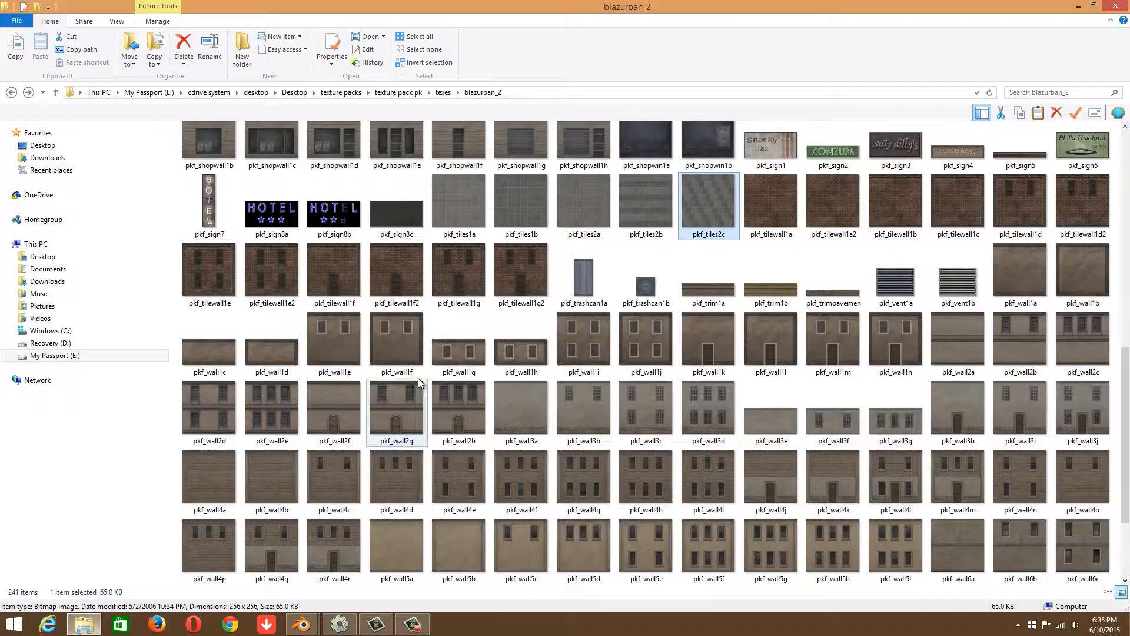
{"action": "left_click", "coordinate": [581, 292]}
{"action": "double_click", "coordinate": [580, 292]}
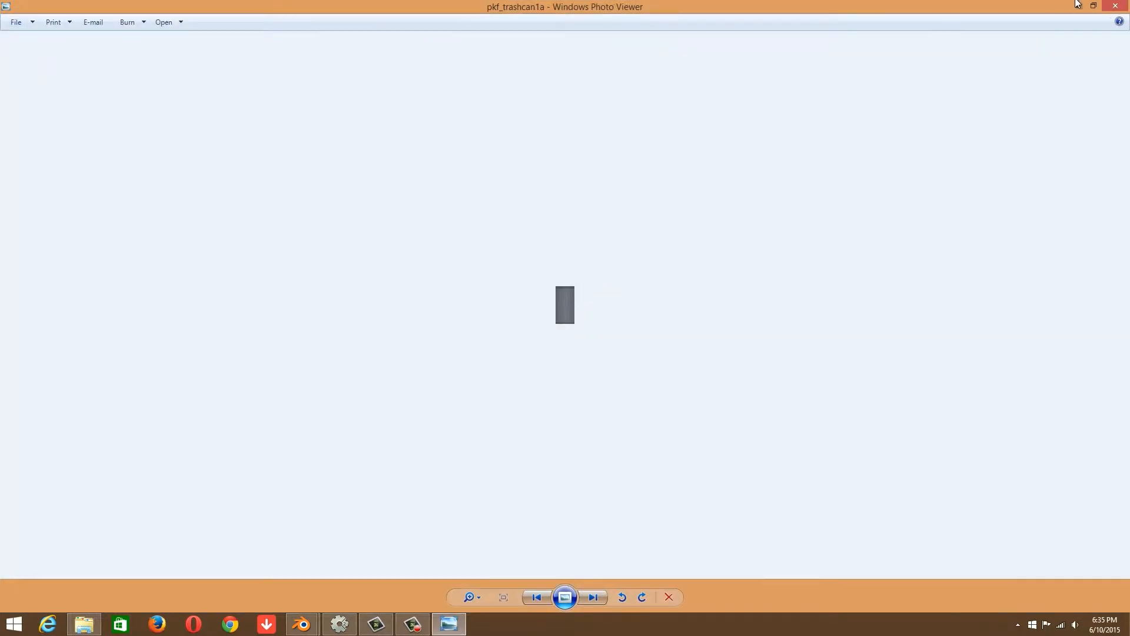
{"action": "left_click", "coordinate": [1118, 6]}
{"action": "scroll", "coordinate": [821, 168], "scroll_direction": "up", "scroll_amount": 8}
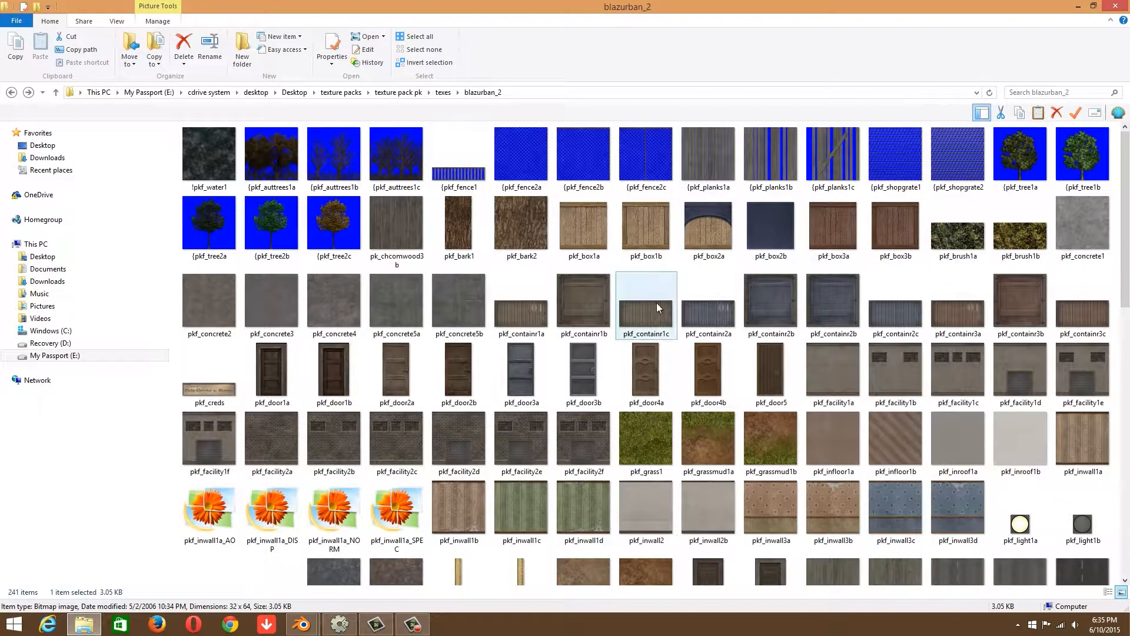
{"action": "double_click", "coordinate": [528, 364]}
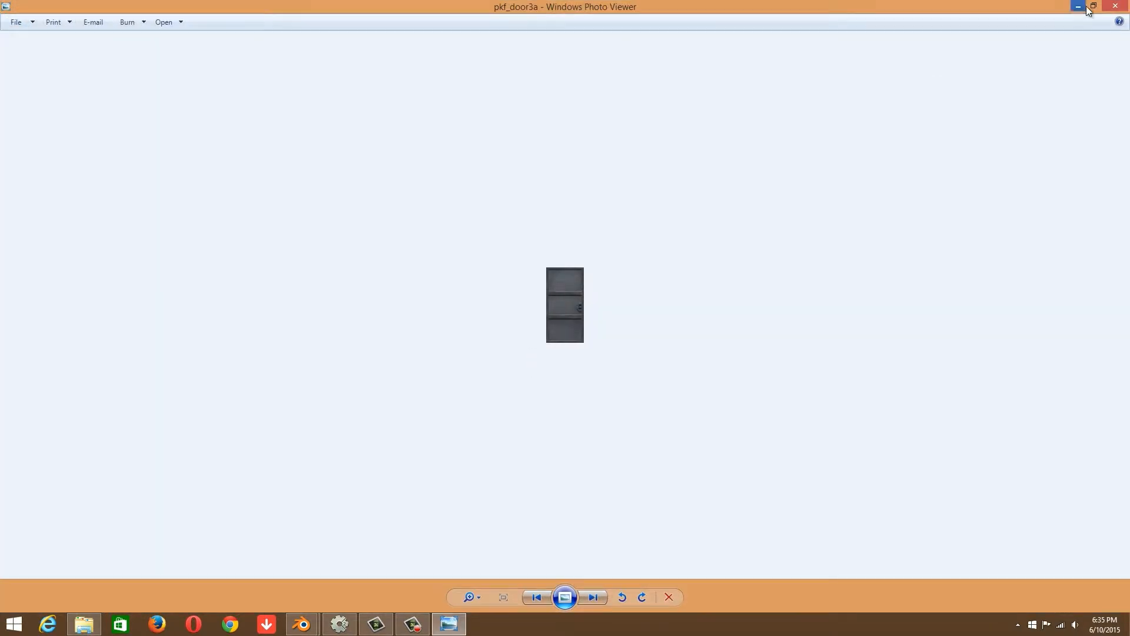
{"action": "left_click", "coordinate": [1115, 6]}
{"action": "double_click", "coordinate": [592, 377]}
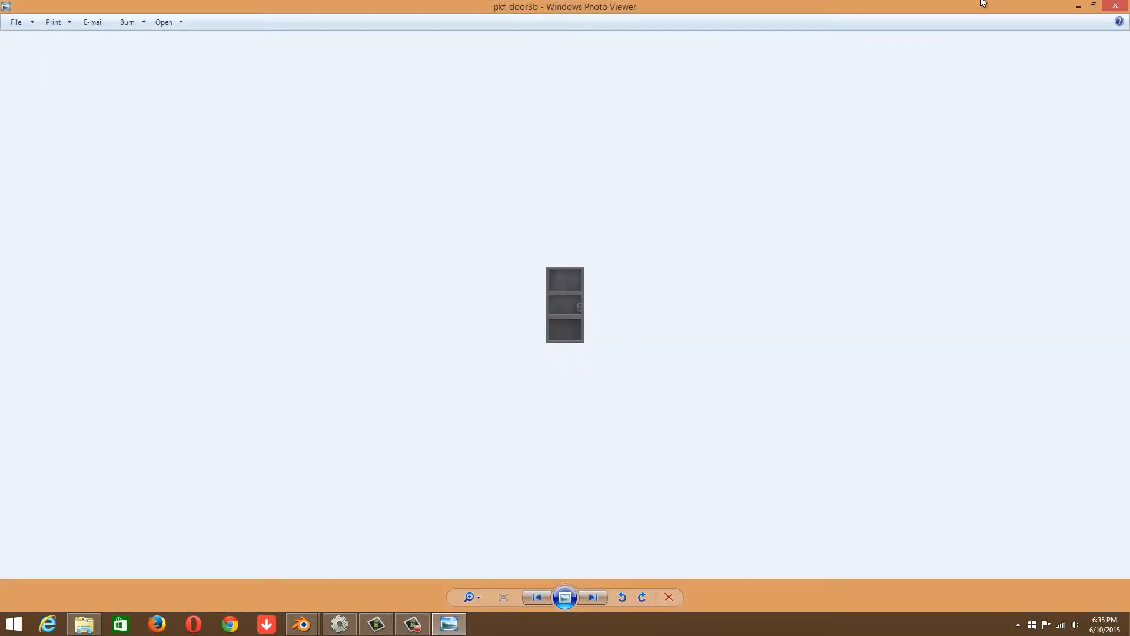
{"action": "left_click", "coordinate": [1114, 5]}
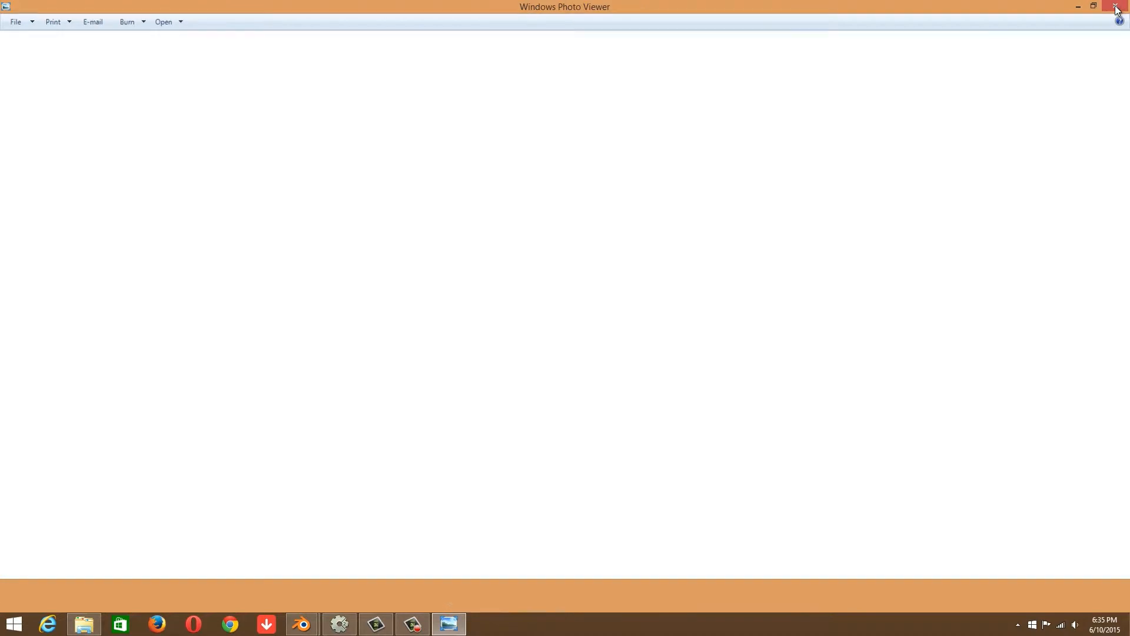
Copy the file name of the pkf_door3b texture without renaming the file.
{"action": "right_click", "coordinate": [580, 386]}
{"action": "left_click", "coordinate": [612, 355]}
{"action": "key", "text": "ctrl+c"}
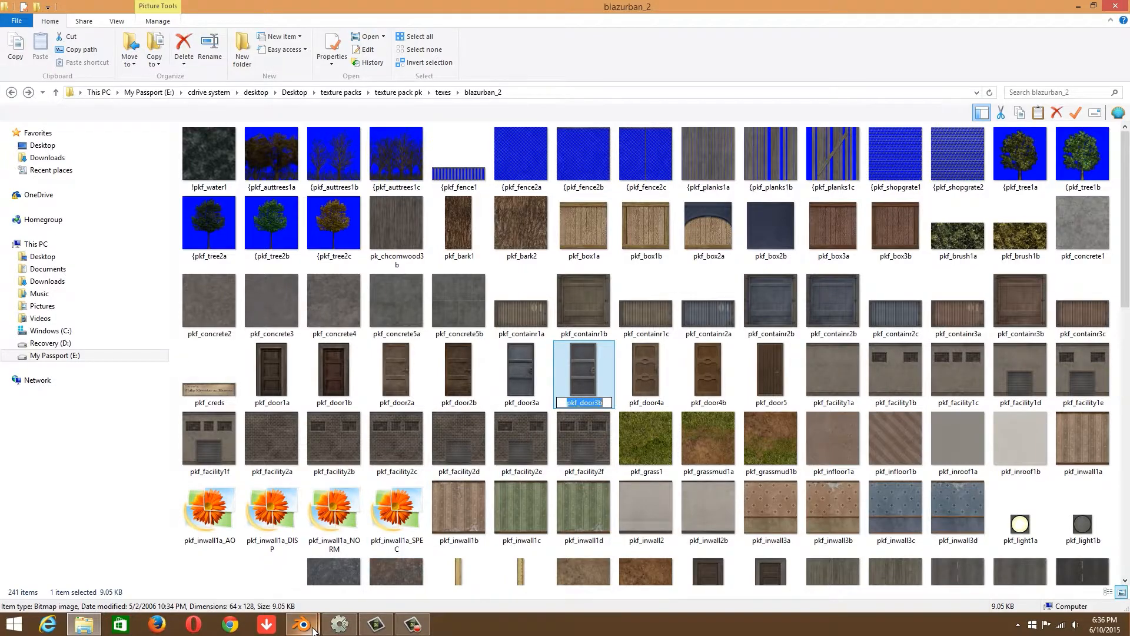
Switch back to Blender and open pkf_door3b.bmp from the blazurban_2 folder in the image editor.
{"action": "mouse_move", "coordinate": [302, 624]}
{"action": "left_click", "coordinate": [330, 553]}
{"action": "left_click", "coordinate": [813, 458]}
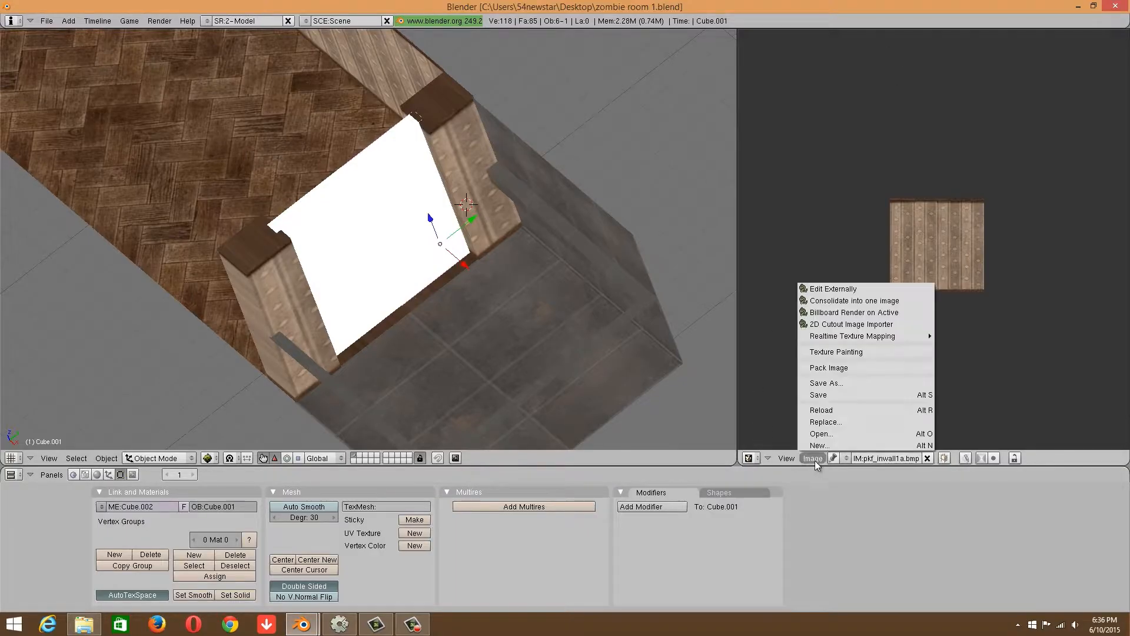
{"action": "left_click", "coordinate": [818, 436]}
{"action": "left_click", "coordinate": [836, 59]}
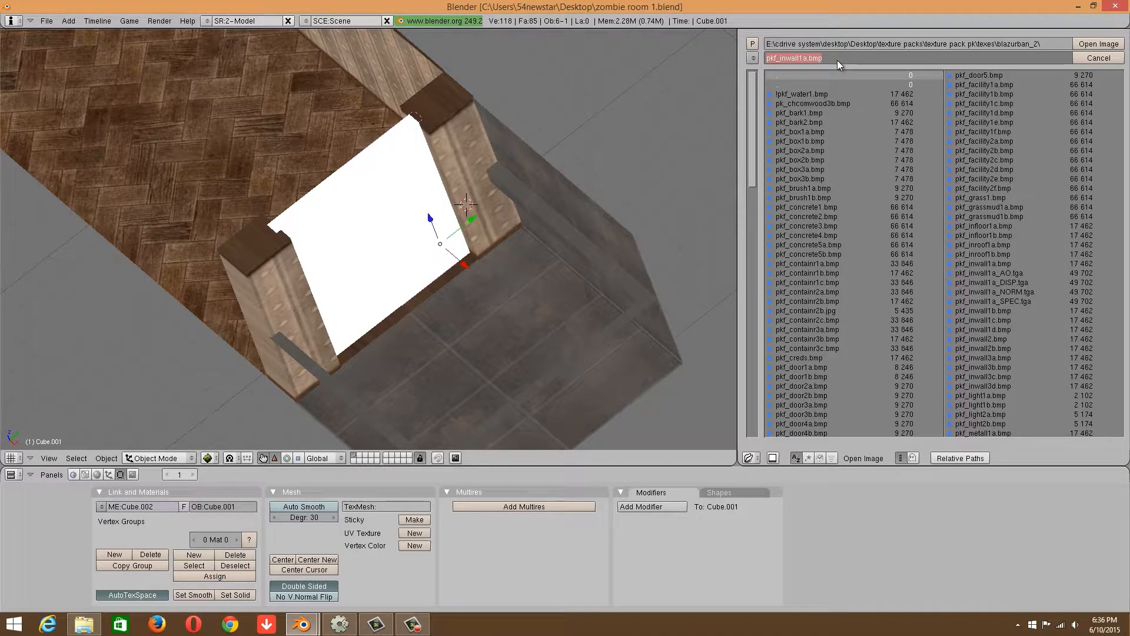
{"action": "key", "text": "ctrl+v"}
{"action": "left_click_drag", "start_coordinate": [749, 114], "coordinate": [757, 179]}
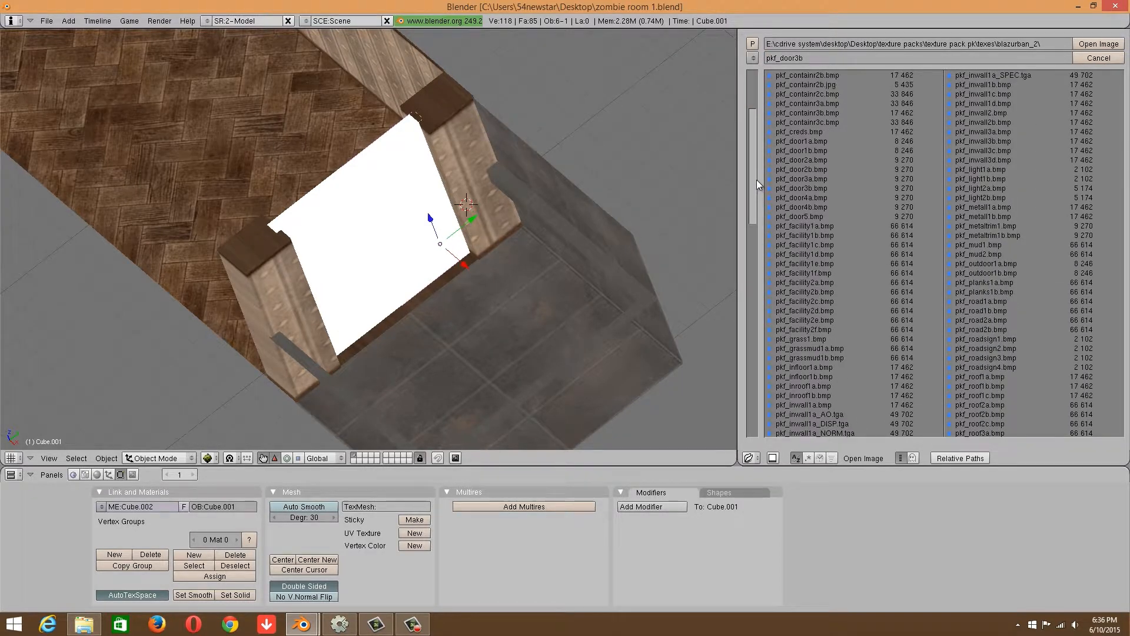
{"action": "left_click", "coordinate": [835, 183]}
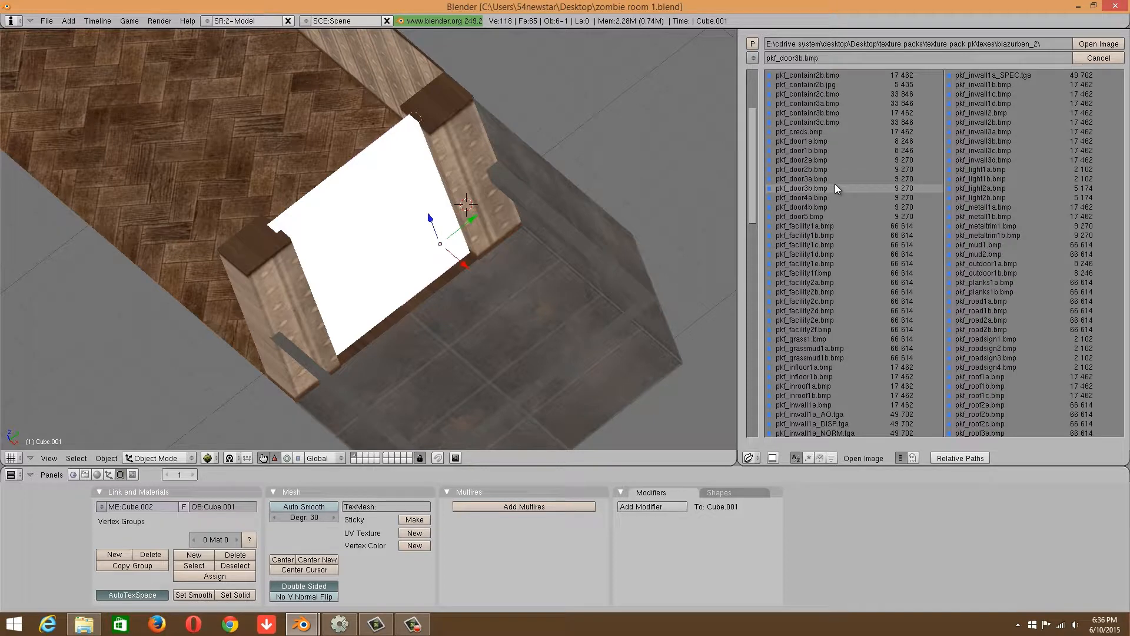
{"action": "left_click", "coordinate": [1086, 44]}
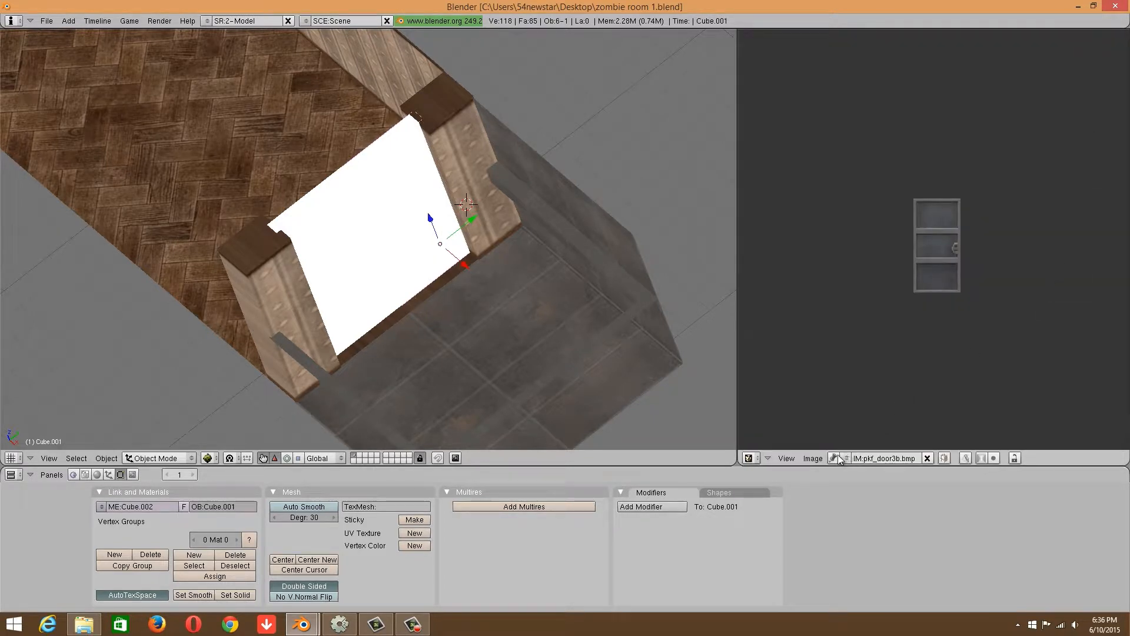
Select all faces of one white door panel in Edit Mode and project its UVs from the side view, fitted to the image bounds.
{"action": "right_click", "coordinate": [411, 223]}
{"action": "key", "text": "Tab"}
{"action": "key", "text": "Tab"}
{"action": "right_click", "coordinate": [421, 243]}
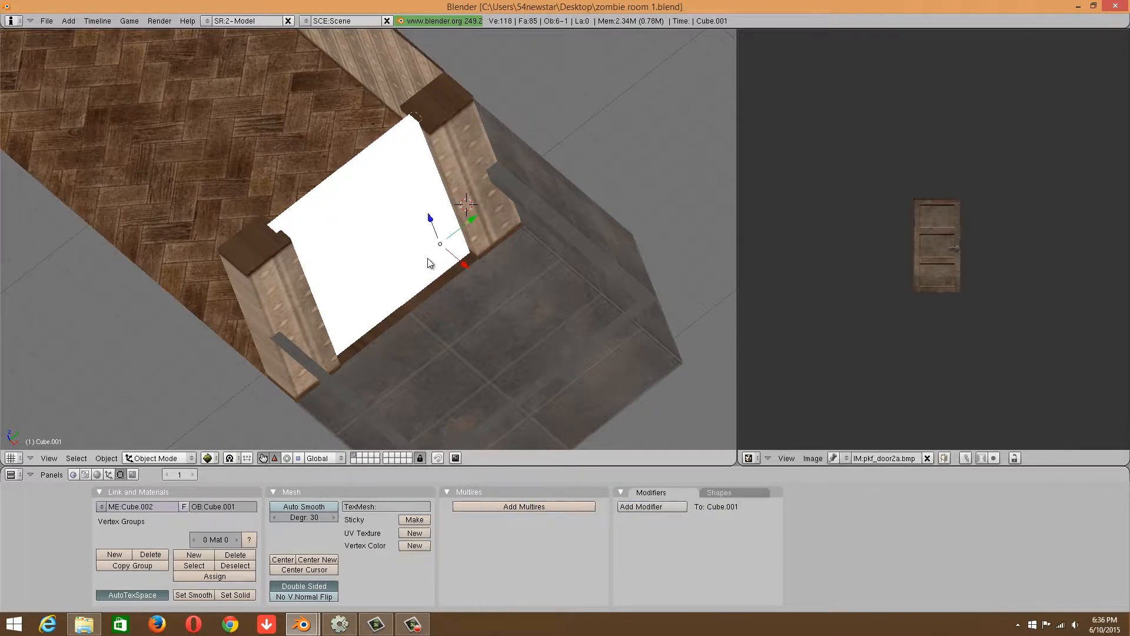
{"action": "key", "text": "Tab"}
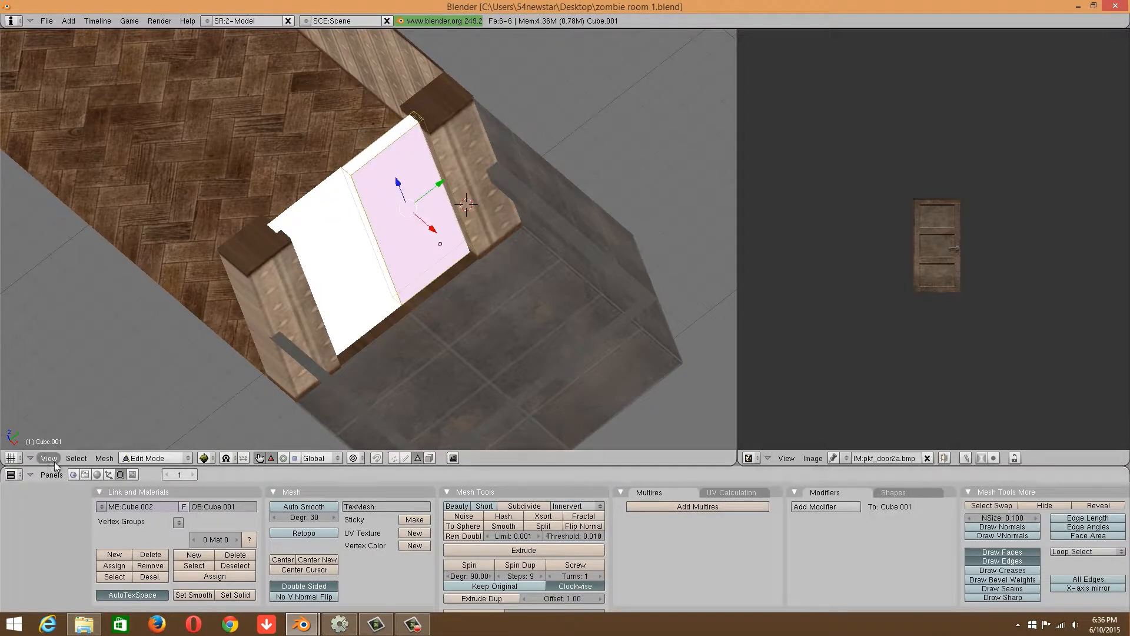
{"action": "left_click", "coordinate": [49, 458]}
{"action": "left_click", "coordinate": [70, 350]}
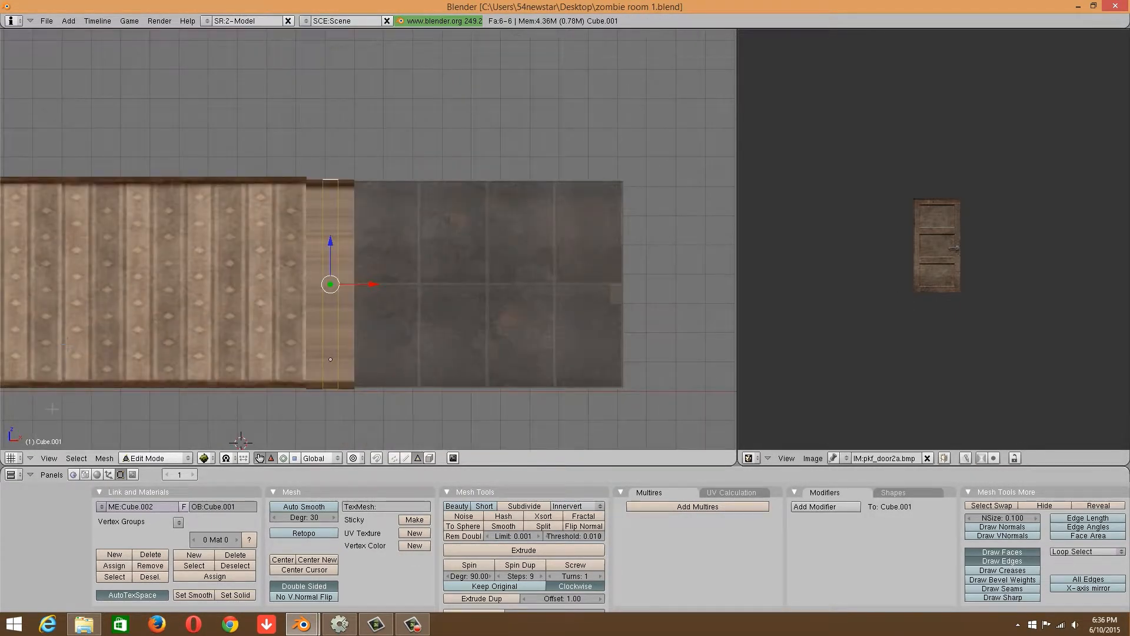
{"action": "left_click", "coordinate": [48, 458]}
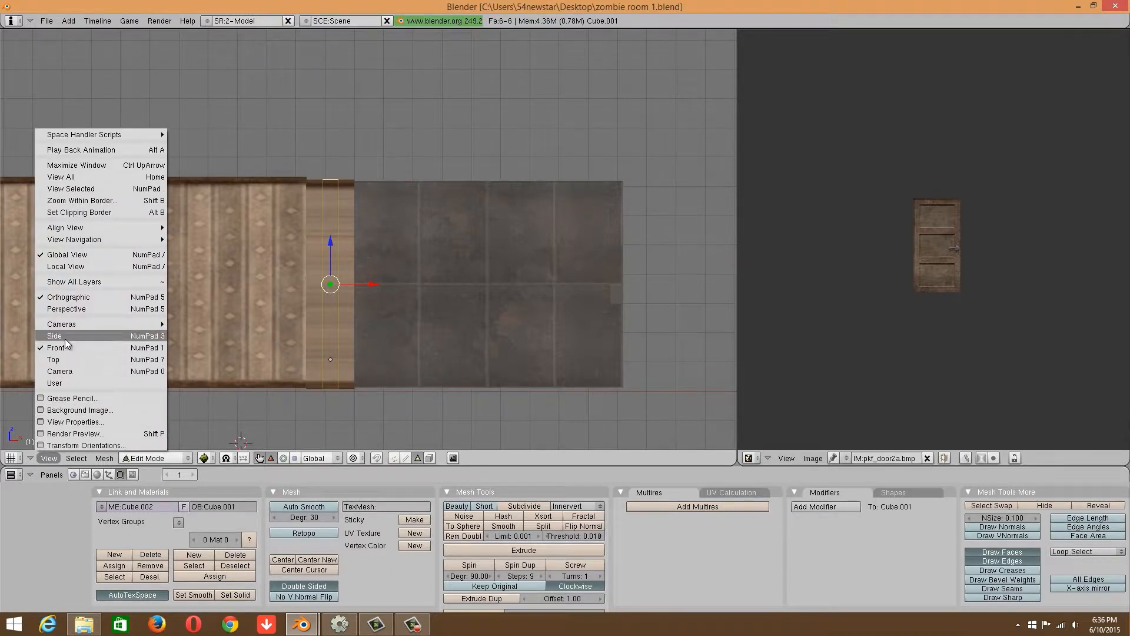
{"action": "left_click", "coordinate": [66, 336]}
{"action": "key", "text": "u"}
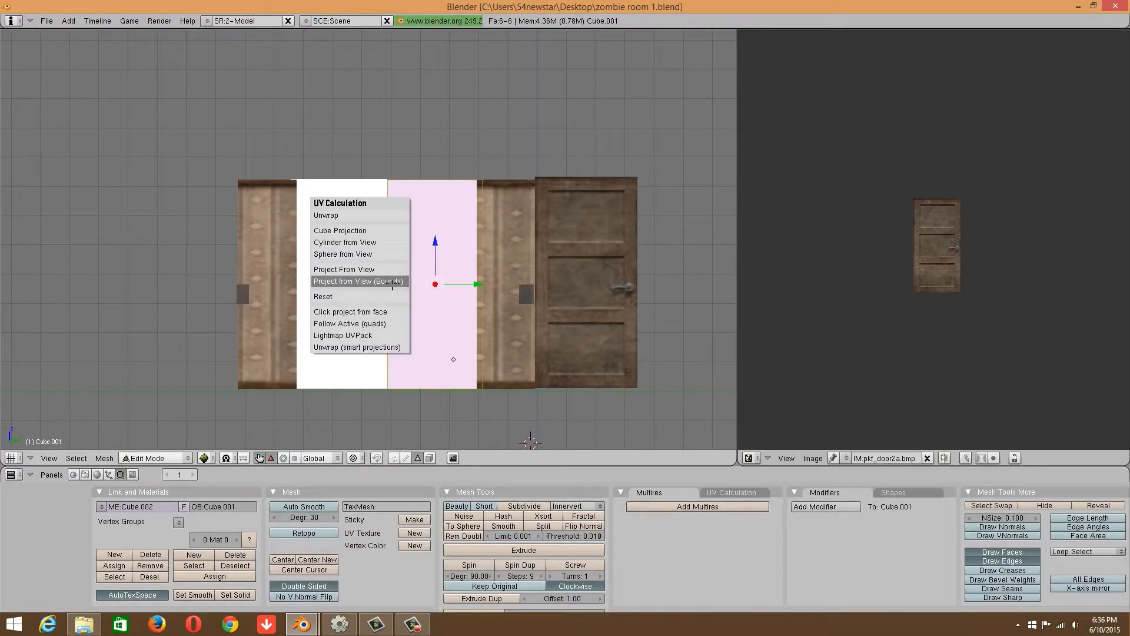
{"action": "left_click", "coordinate": [389, 281]}
Assign pkf_door3b.bmp to the unwrapped door panel and leave Edit Mode.
{"action": "left_click", "coordinate": [898, 458]}
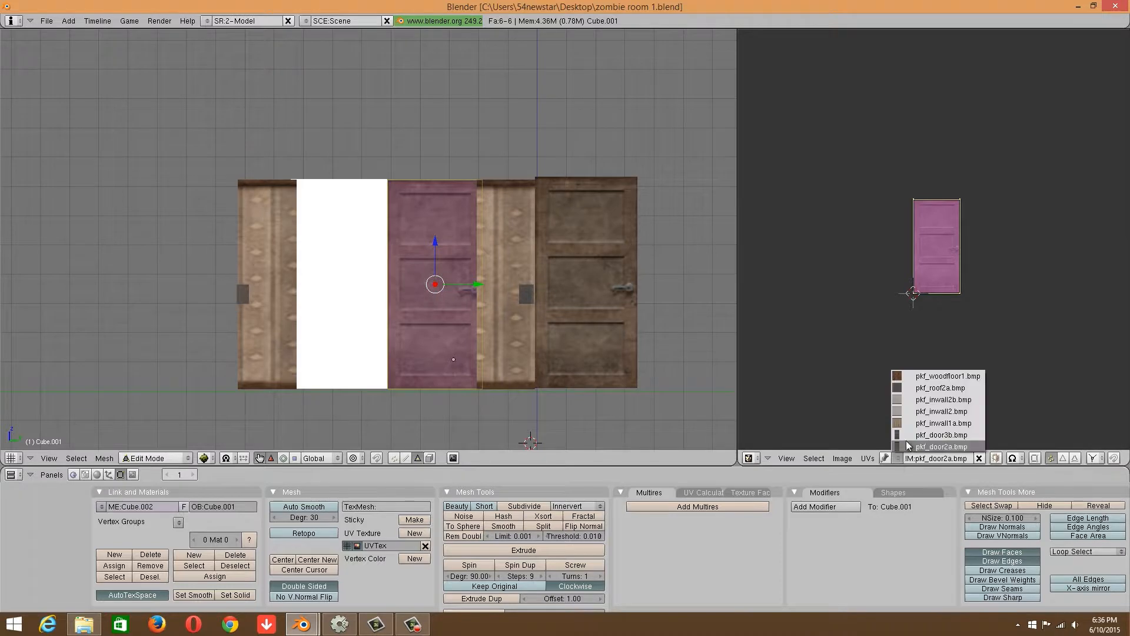
{"action": "left_click", "coordinate": [906, 434]}
{"action": "key", "text": "Tab"}
{"action": "right_click", "coordinate": [353, 312]}
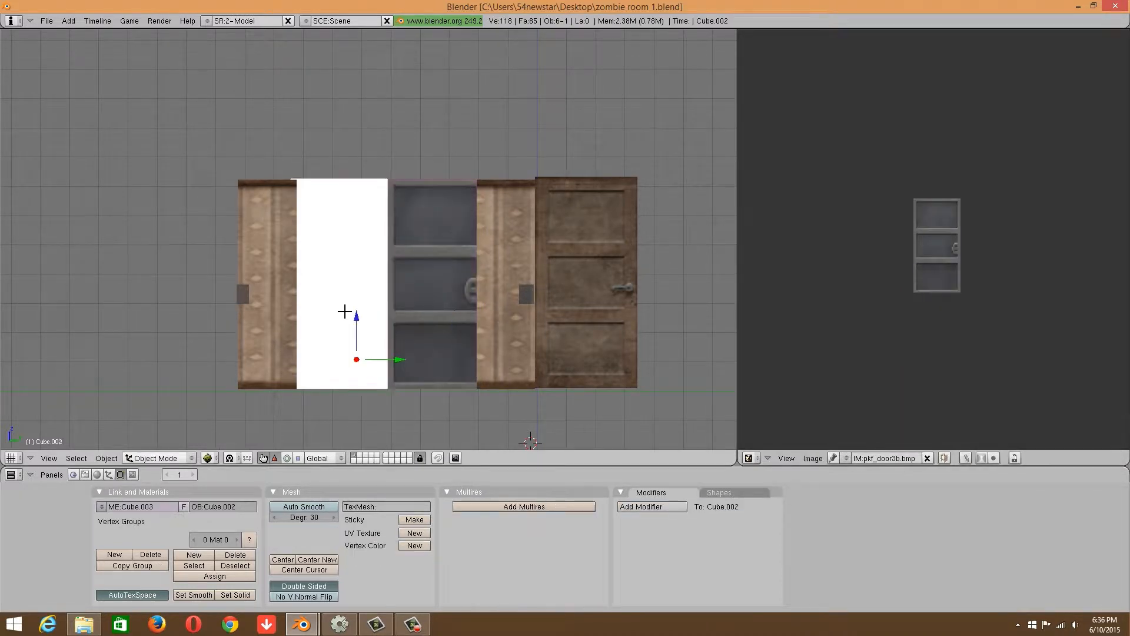
{"action": "key", "text": "Tab"}
{"action": "key", "text": "Tab"}
Mirror the textured door panel's UVs horizontally so its handle sits at the middle of the doorway, and leave Edit Mode.
{"action": "right_click", "coordinate": [419, 299]}
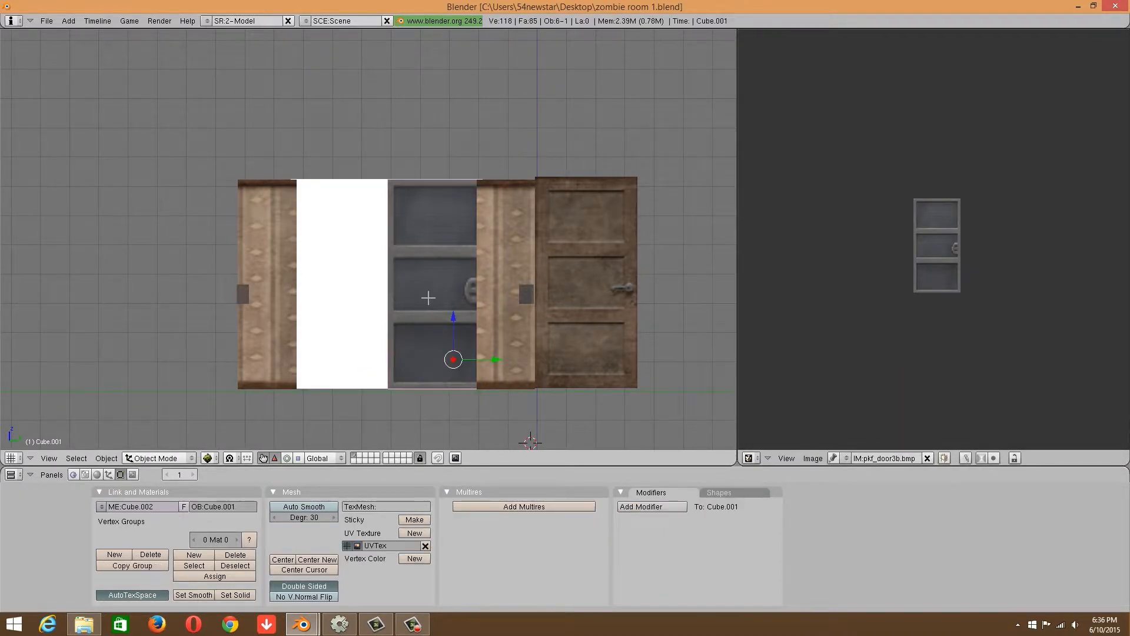
{"action": "key", "text": "Tab"}
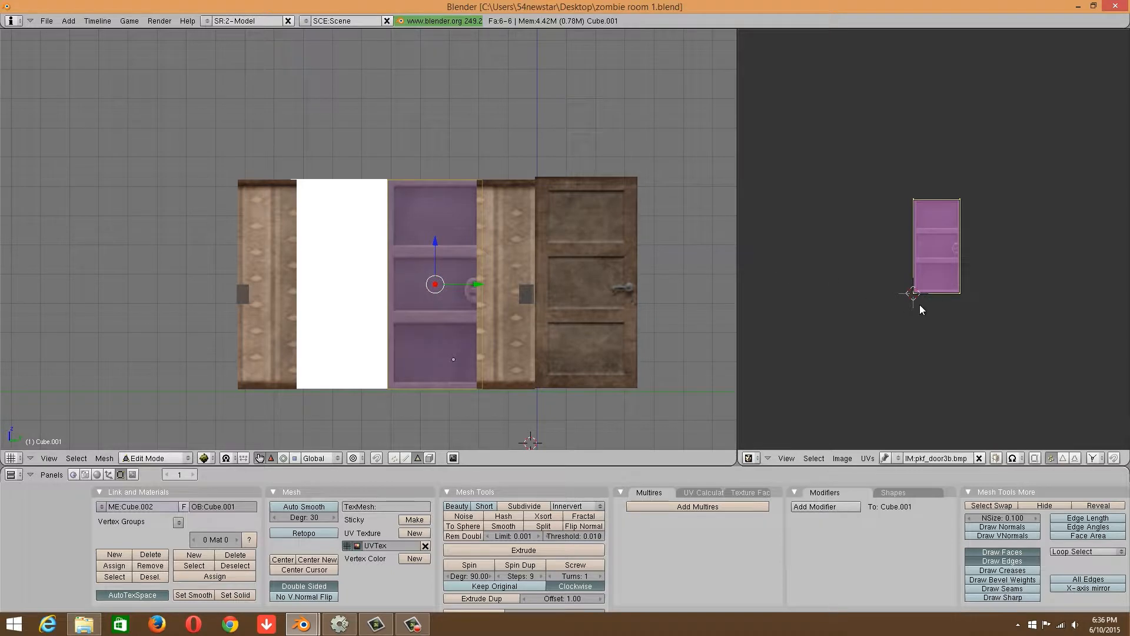
{"action": "left_click", "coordinate": [814, 457]}
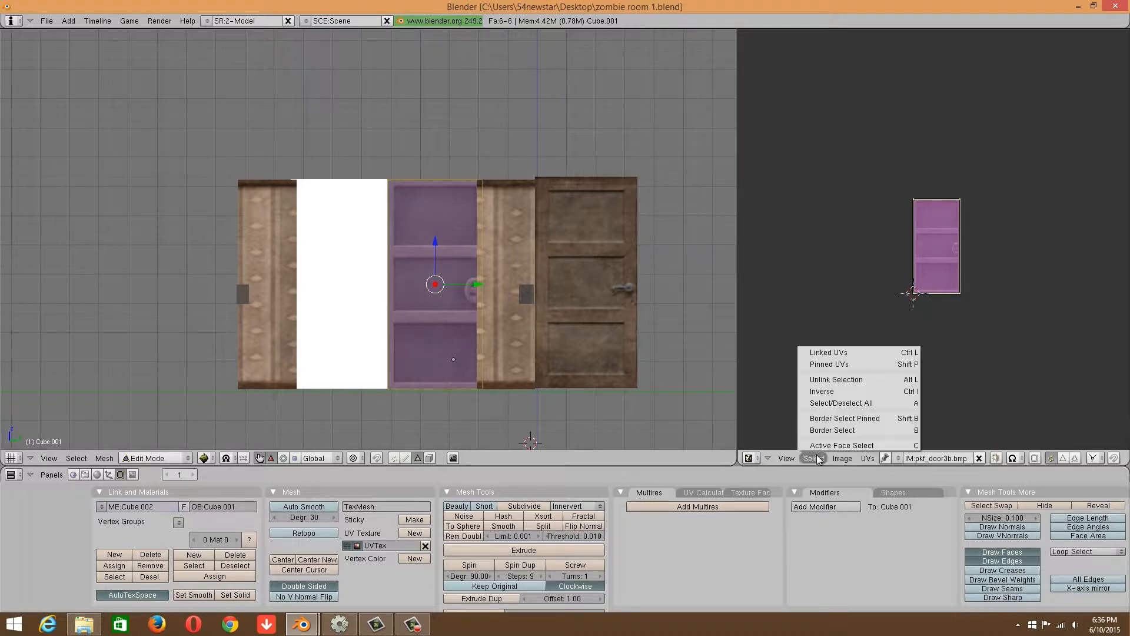
{"action": "left_click", "coordinate": [842, 458]}
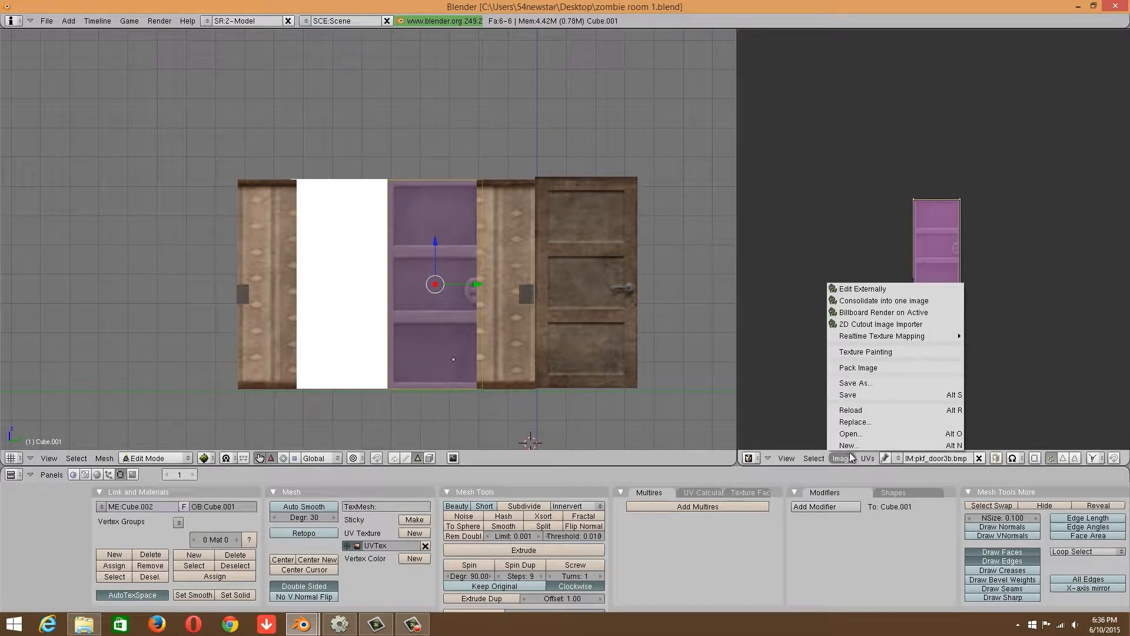
{"action": "left_click", "coordinate": [867, 458]}
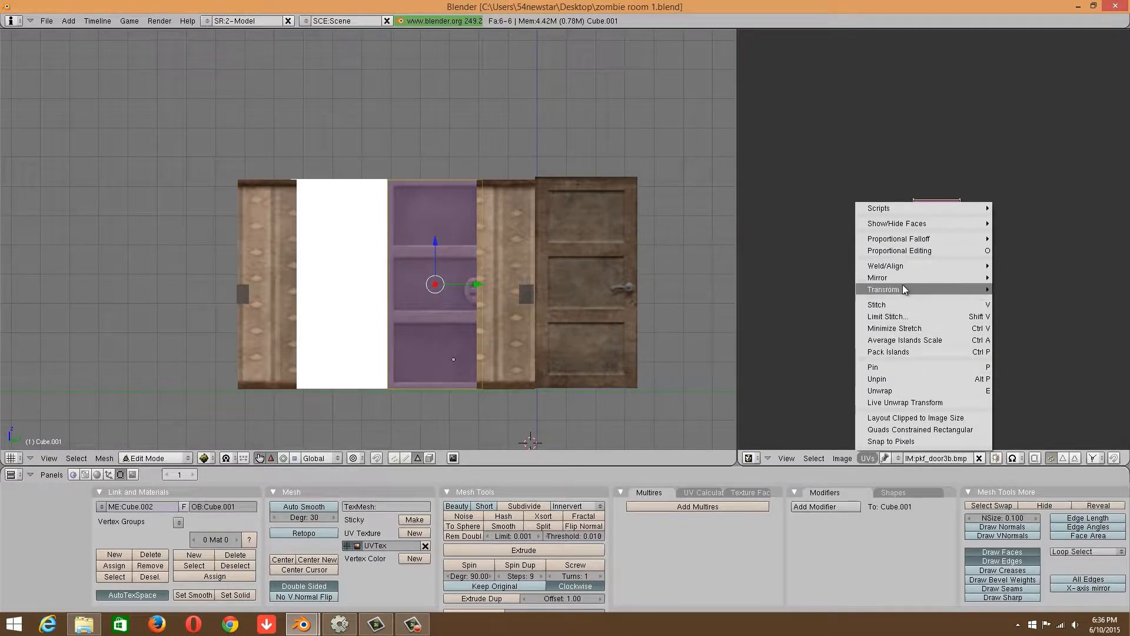
{"action": "mouse_move", "coordinate": [902, 280]}
{"action": "left_click", "coordinate": [1007, 277]}
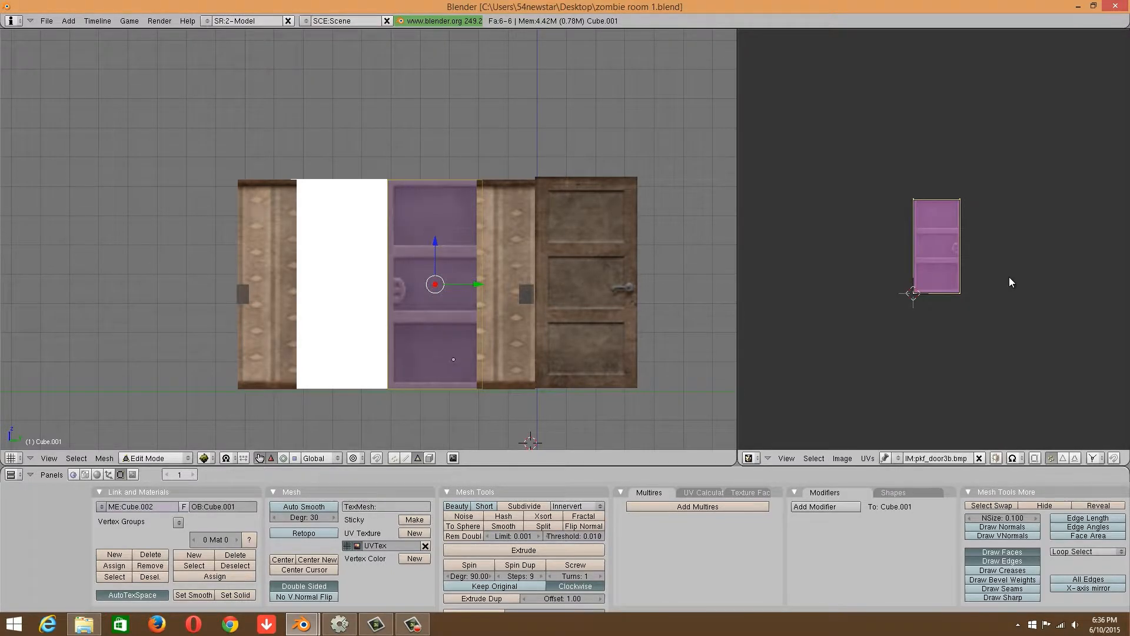
{"action": "key", "text": "Tab"}
Texture the remaining white door panel with pkf_door3b.bmp by projecting all its faces from the side view, fitted to the image bounds.
{"action": "right_click", "coordinate": [359, 301]}
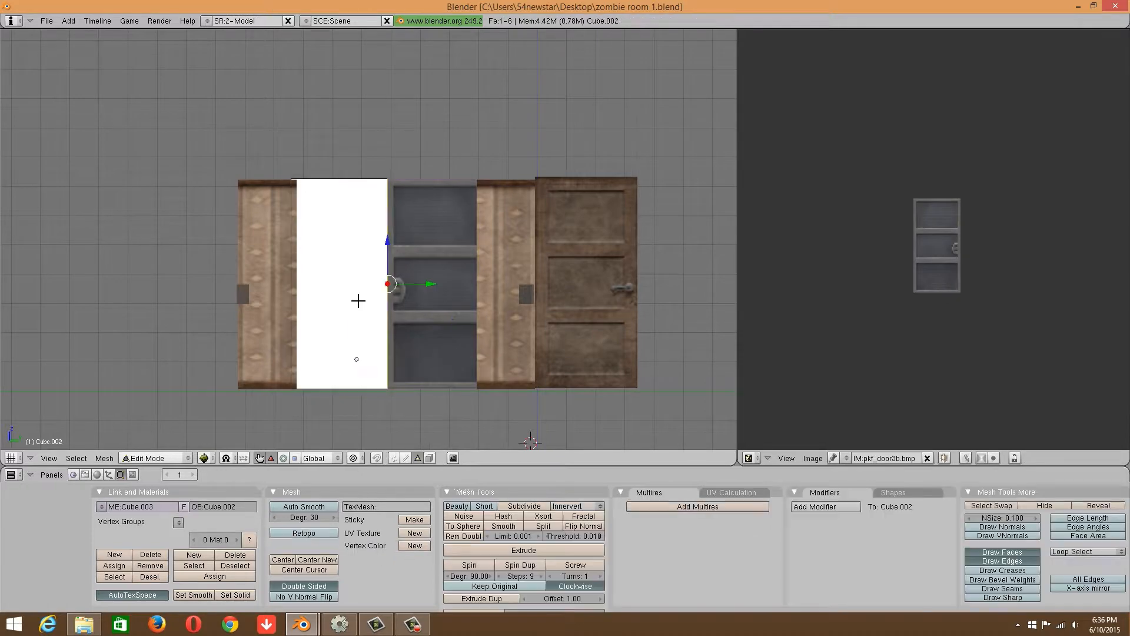
{"action": "key", "text": "Tab"}
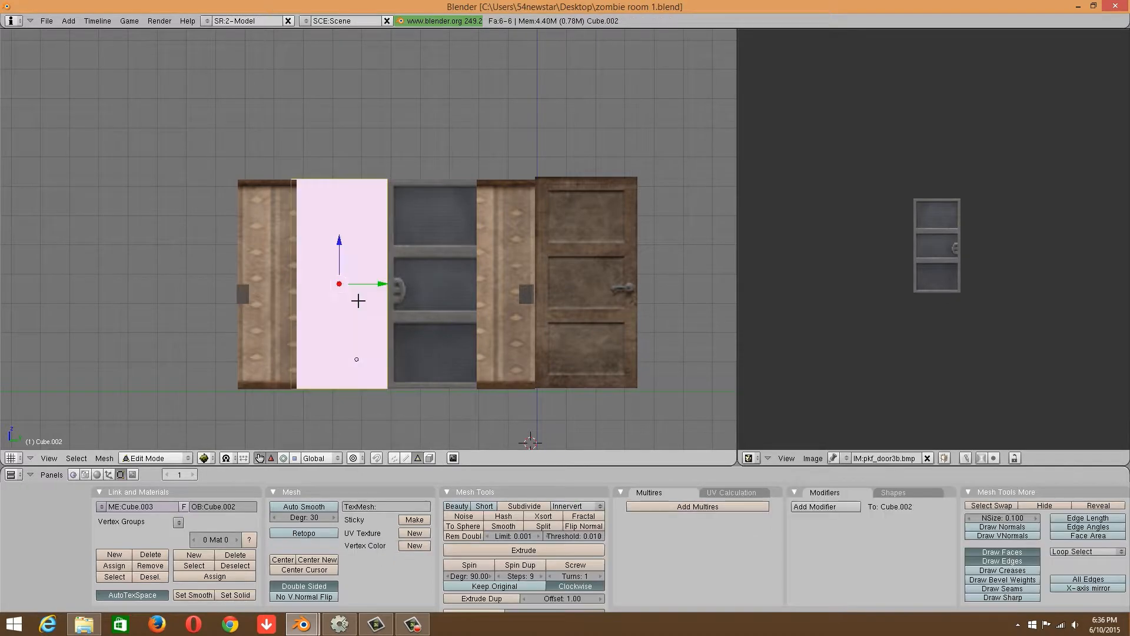
{"action": "left_click", "coordinate": [821, 457]}
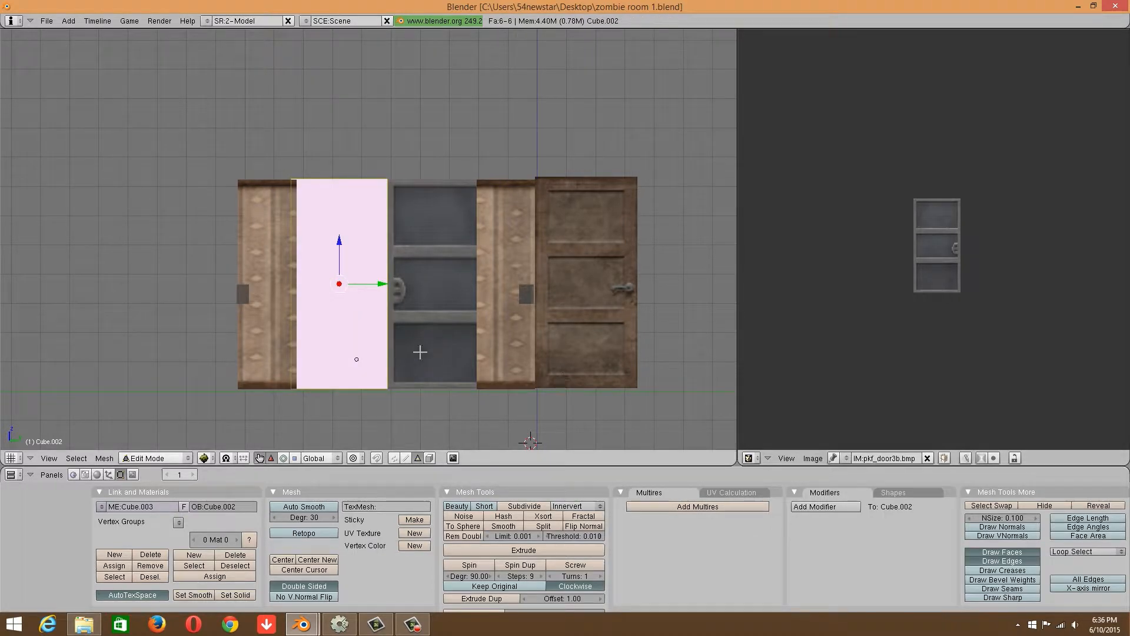
{"action": "key", "text": "u"}
{"action": "left_click", "coordinate": [380, 321]}
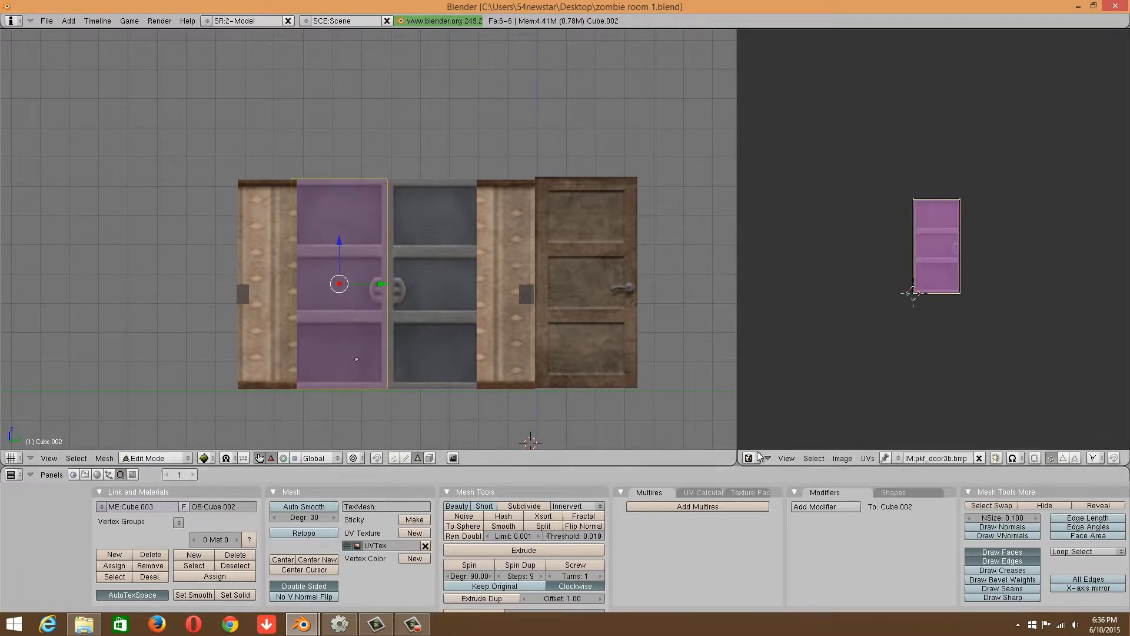
{"action": "key", "text": "Tab"}
Examine the textured double door, the doorway wall and the whole corridor from several angles.
{"action": "scroll", "coordinate": [376, 331], "scroll_direction": "up", "scroll_amount": 1}
{"action": "middle_click_drag", "start_coordinate": [377, 331], "coordinate": [307, 323]}
{"action": "scroll", "coordinate": [354, 290], "scroll_direction": "down", "scroll_amount": 4}
{"action": "scroll", "coordinate": [308, 323], "scroll_direction": "up", "scroll_amount": 5}
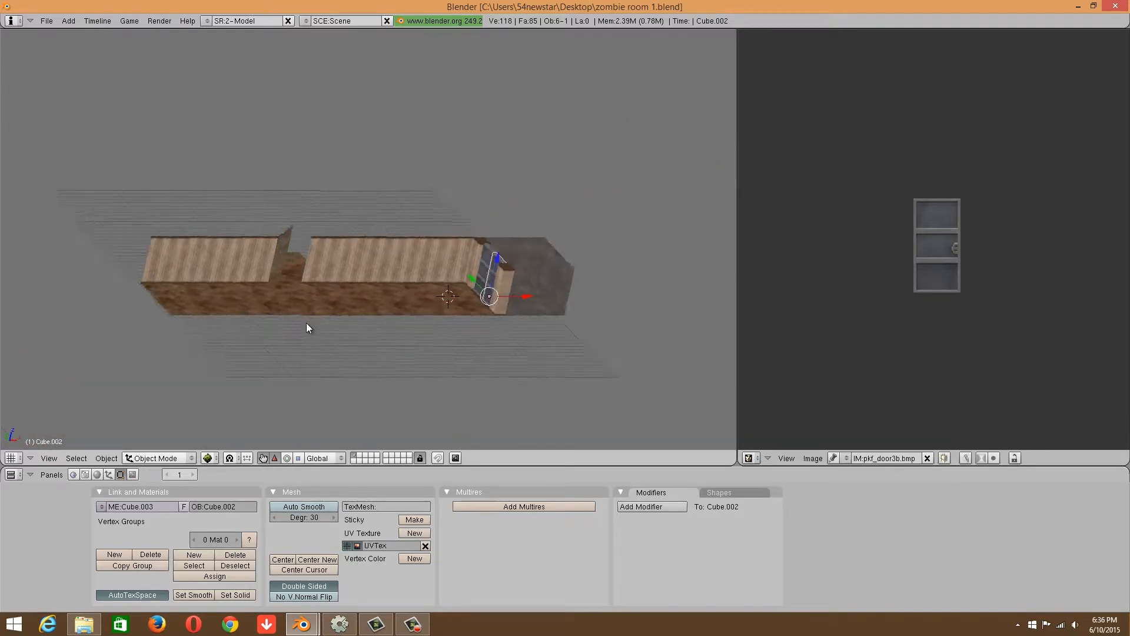
{"action": "right_click", "coordinate": [640, 330]}
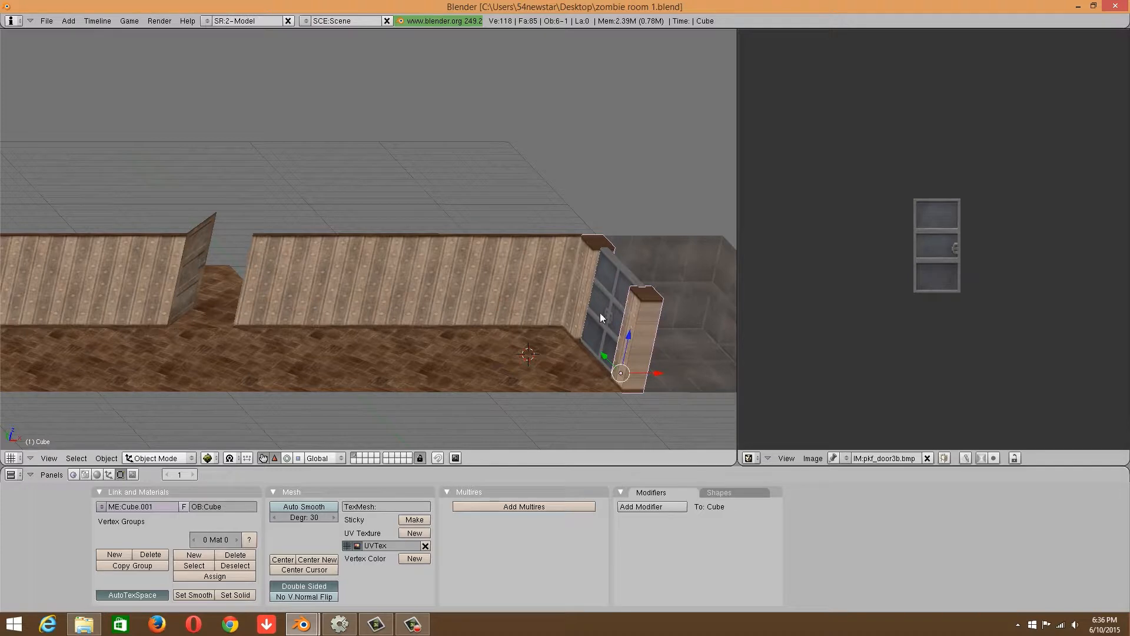
{"action": "scroll", "coordinate": [506, 312], "scroll_direction": "down", "scroll_amount": 4}
{"action": "middle_click_drag", "start_coordinate": [147, 306], "coordinate": [209, 271]}
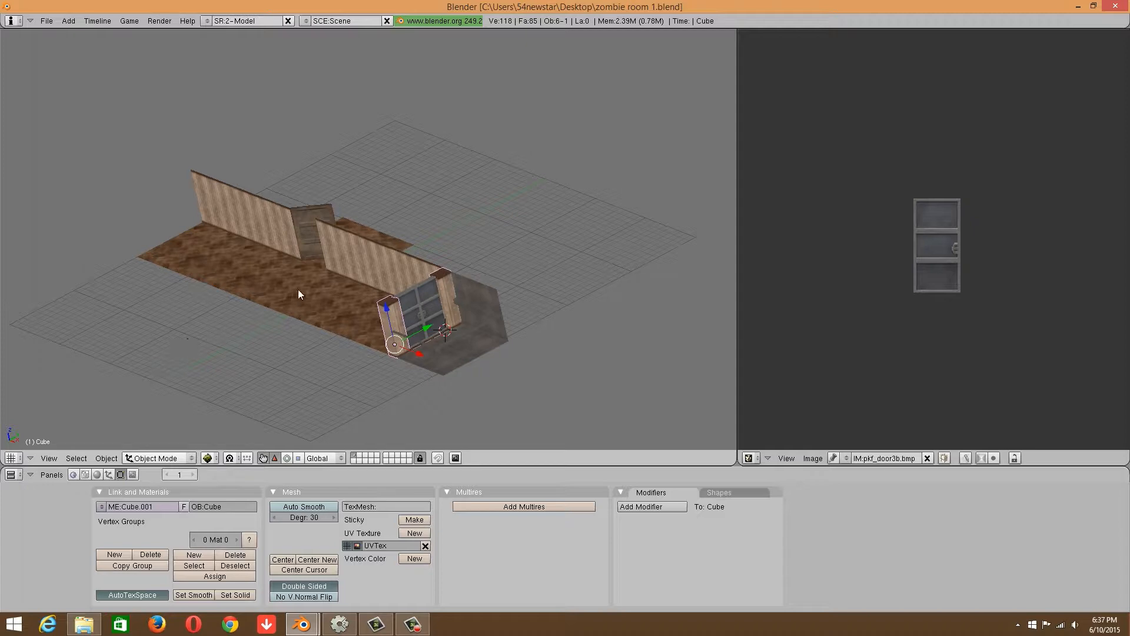
{"action": "middle_click_drag", "start_coordinate": [298, 289], "coordinate": [412, 339]}
Pack the external texture images into the .blend file and save it as zombie room 1.blend, overwriting the existing file.
{"action": "left_click", "coordinate": [47, 21]}
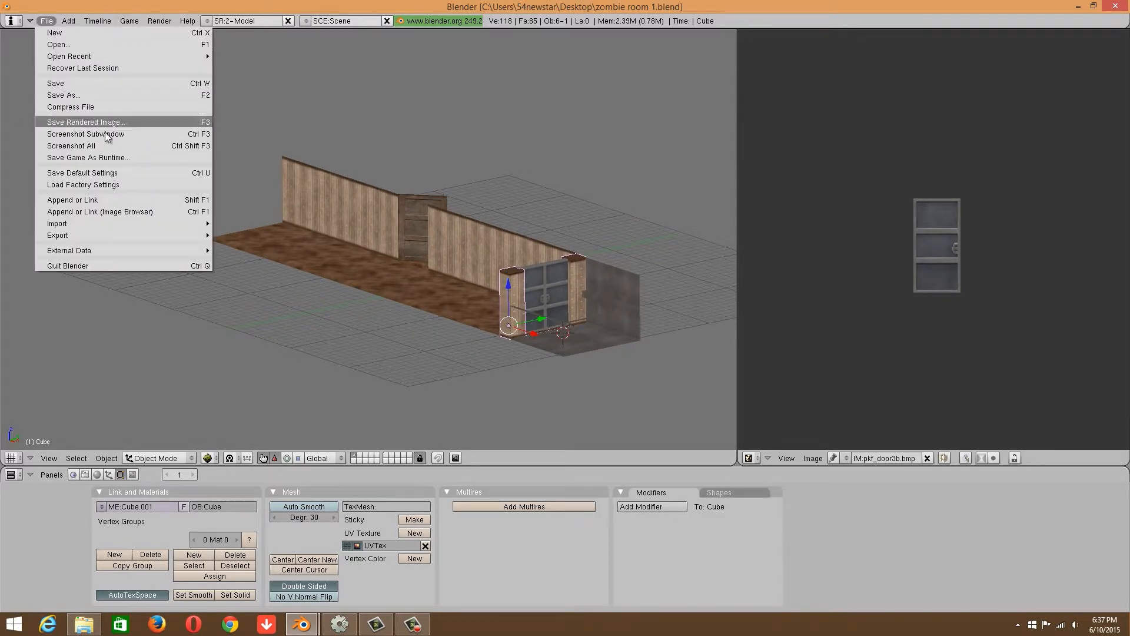
{"action": "mouse_move", "coordinate": [122, 249]}
{"action": "left_click", "coordinate": [222, 252]}
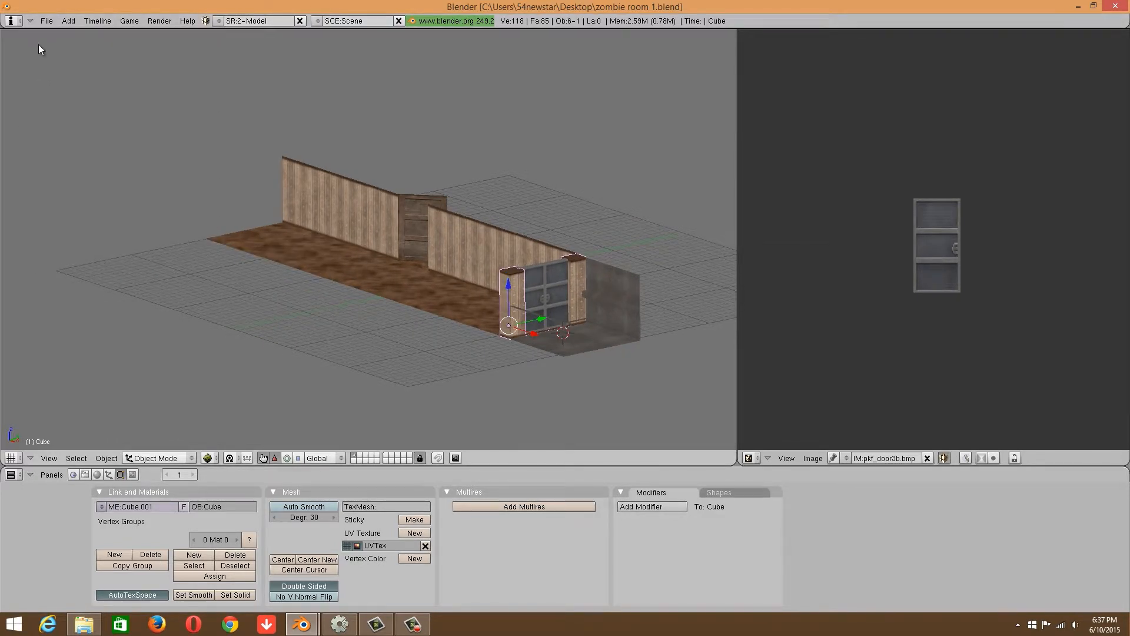
{"action": "left_click", "coordinate": [46, 20]}
{"action": "left_click", "coordinate": [69, 82]}
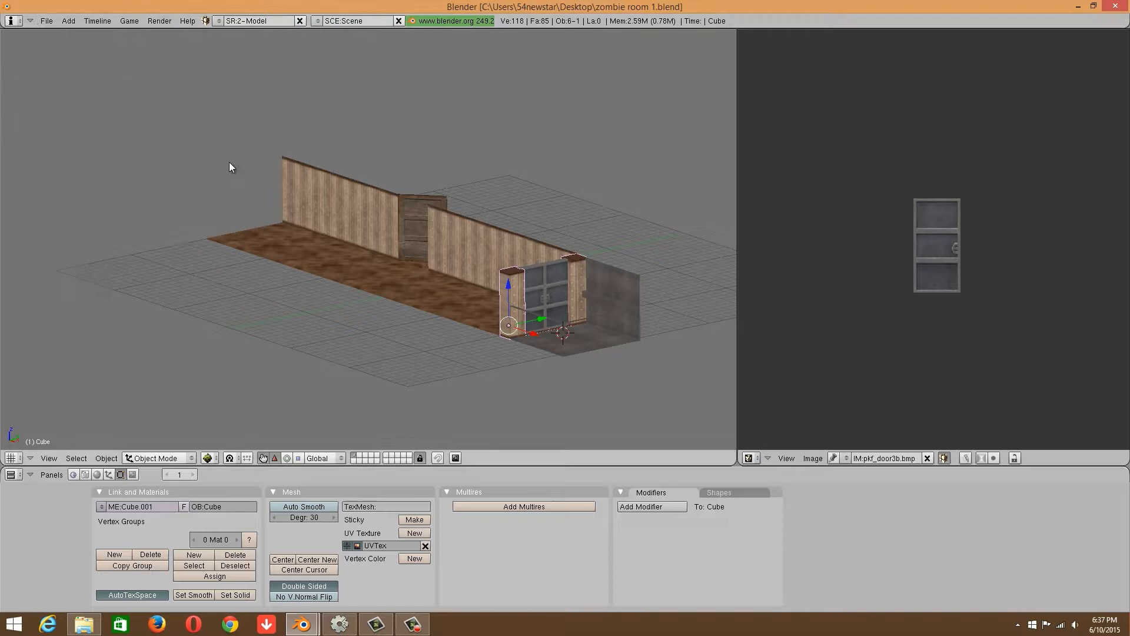
{"action": "left_click", "coordinate": [49, 24]}
{"action": "left_click", "coordinate": [74, 81]}
{"action": "middle_click_drag", "start_coordinate": [172, 155], "coordinate": [202, 232]}
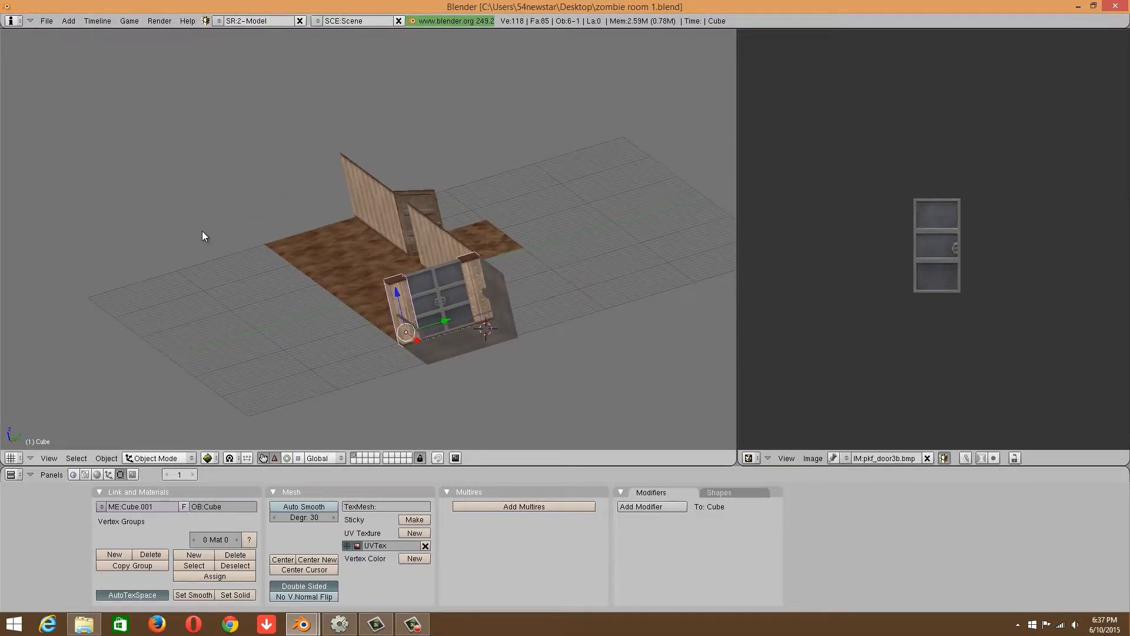